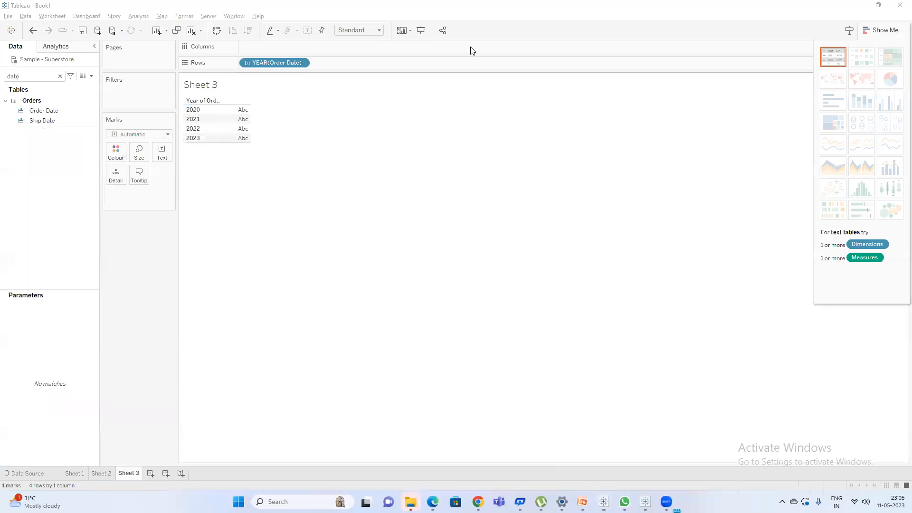
In Notepad, list the date levels Year, quarter, months, week, day and time on separate lines.
{"action": "type", "text": "Y"}
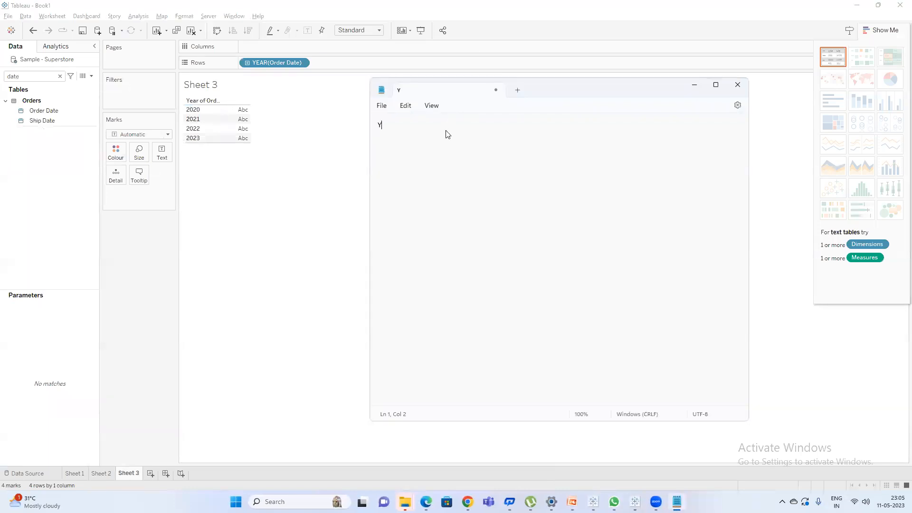
{"action": "type", "text": "ear quarter"}
{"action": "type", "text": "months week"}
{"action": "key", "text": "Return"}
{"action": "type", "text": "day "}
{"action": "type", "text": "time"}
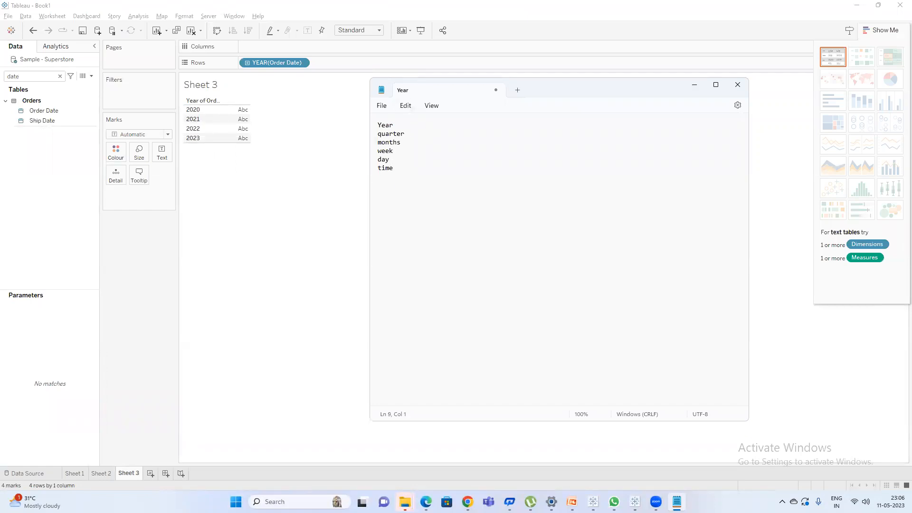
Add a second list below the date levels with Country, State, district, city and postal on separate lines.
{"action": "type", "text": "County"}
{"action": "key", "text": "Return"}
{"action": "type", "text": "State"}
{"action": "key", "text": "Return"}
{"action": "type", "text": "district"}
{"action": "key", "text": "Return"}
{"action": "type", "text": "city "}
{"action": "type", "text": "postal"}
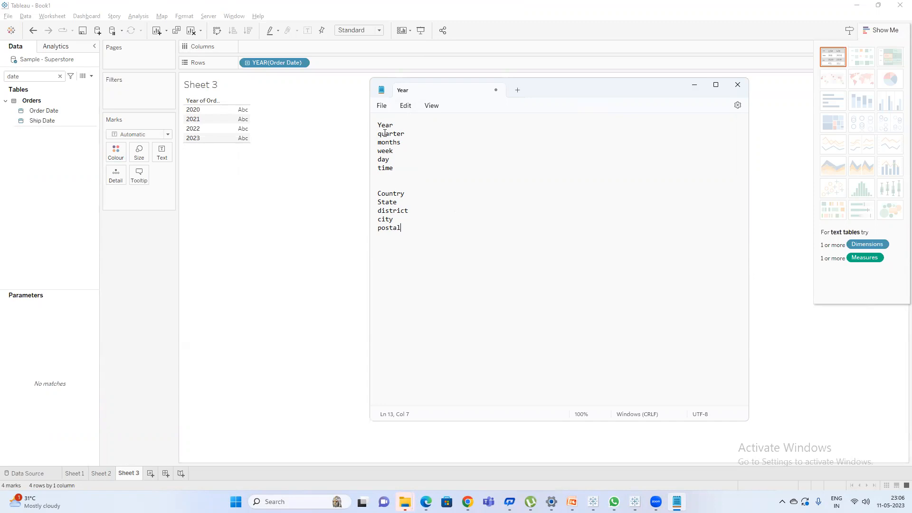
Switch to Tableau and examine the formula behind the Order Date year field on Rows.
{"action": "left_click", "coordinate": [268, 127]}
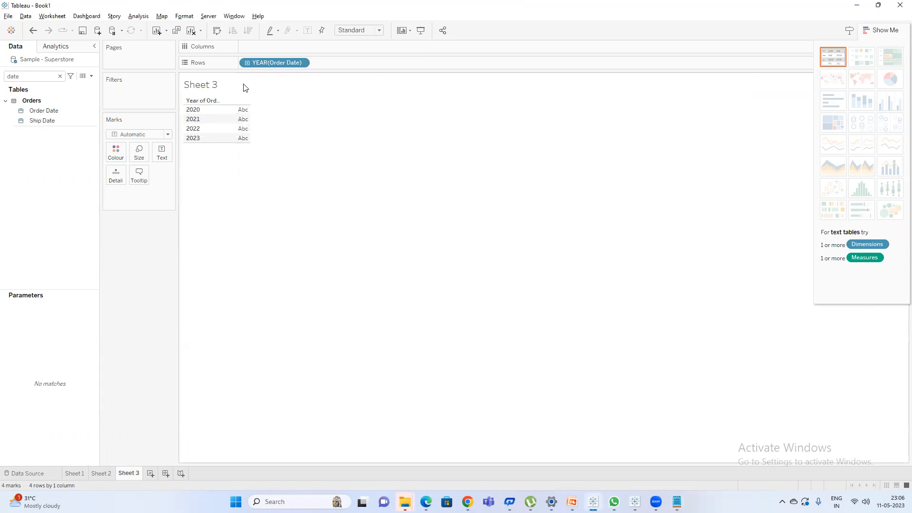
{"action": "double_click", "coordinate": [274, 64]}
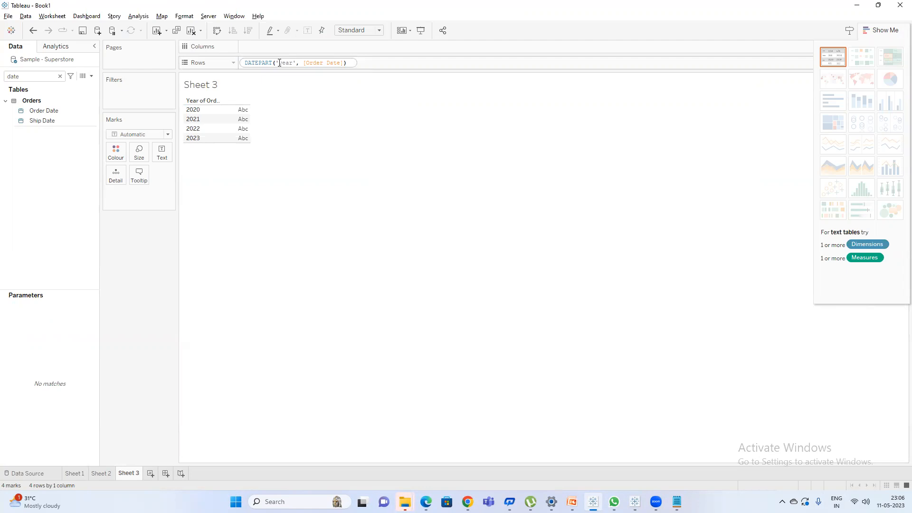
{"action": "left_click_drag", "start_coordinate": [348, 62], "coordinate": [244, 63]}
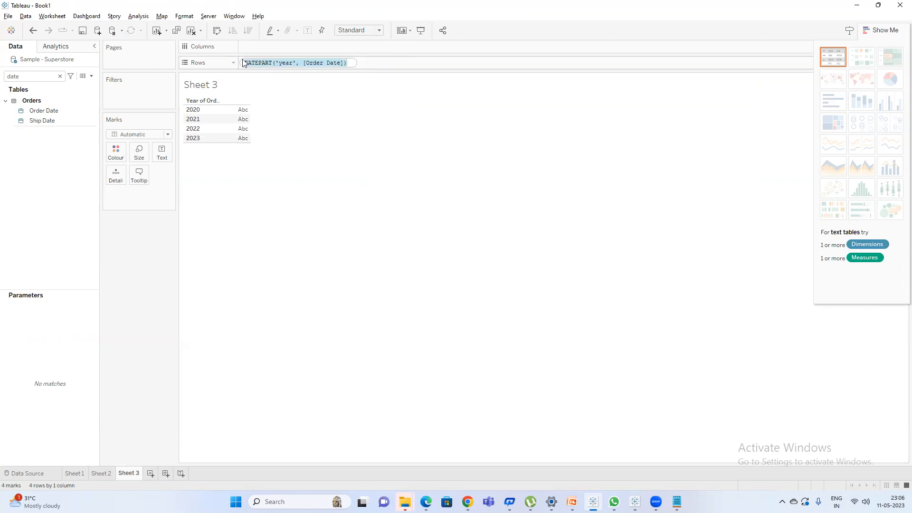
Switch to Notepad and add the comparison line "Date part Vs Date trunc" below the location list.
{"action": "key", "text": "alt+Tab"}
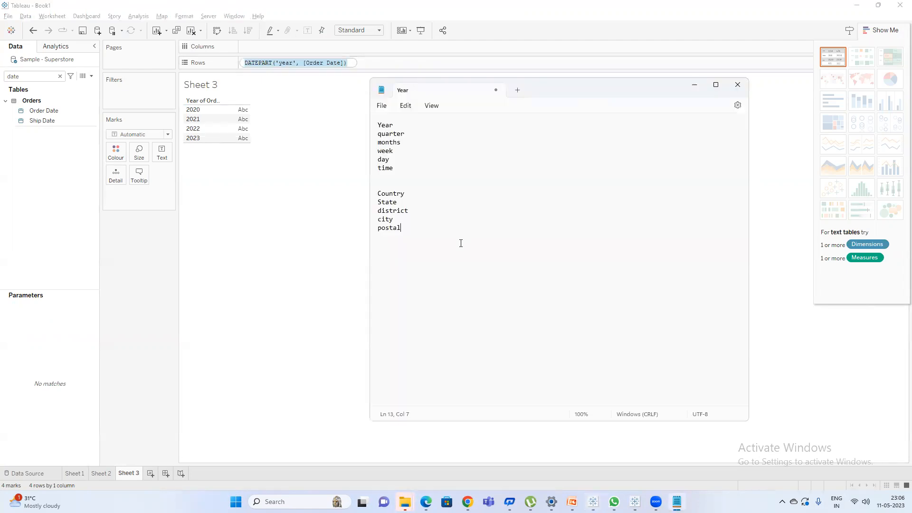
{"action": "type", "text": "Date partDate trunc"}
{"action": "left_click_drag", "start_coordinate": [377, 245], "coordinate": [420, 245]}
{"action": "left_click_drag", "start_coordinate": [578, 246], "coordinate": [510, 246]}
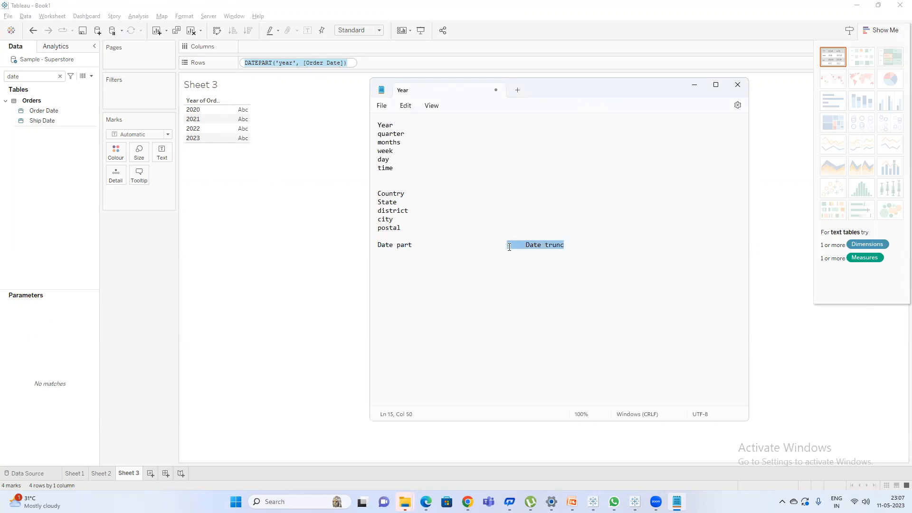
{"action": "left_click", "coordinate": [416, 246]}
{"action": "type", "text": "Vs"}
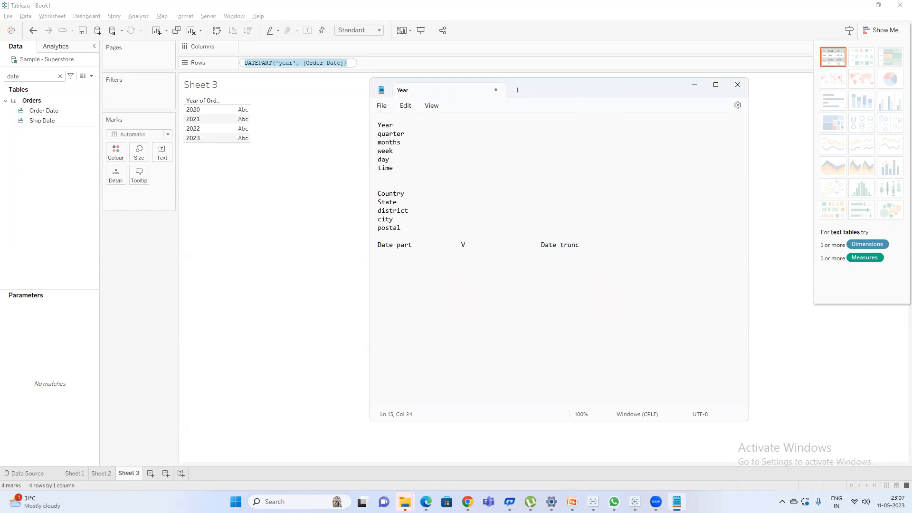
Switch to Tableau and rename Sheet 3 as Date Part.
{"action": "left_click", "coordinate": [215, 188]}
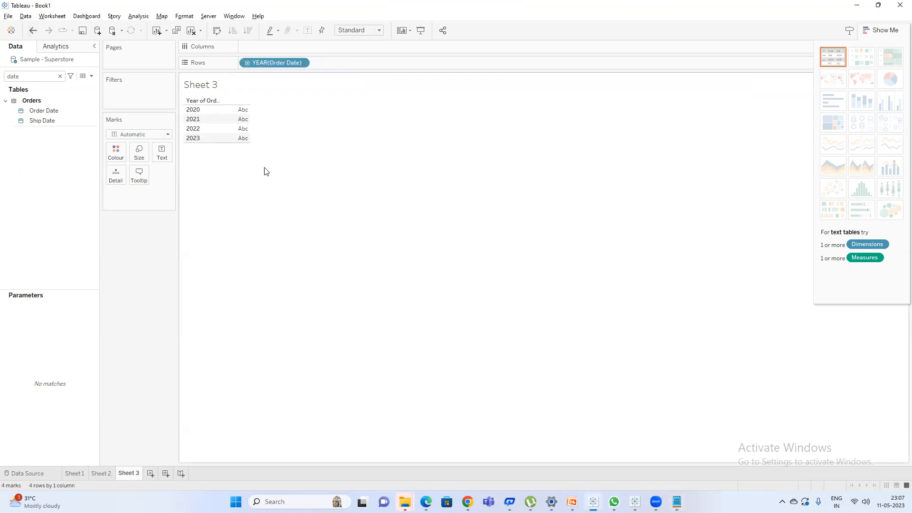
{"action": "double_click", "coordinate": [126, 475]}
{"action": "type", "text": "Date Part"}
{"action": "key", "text": "Return"}
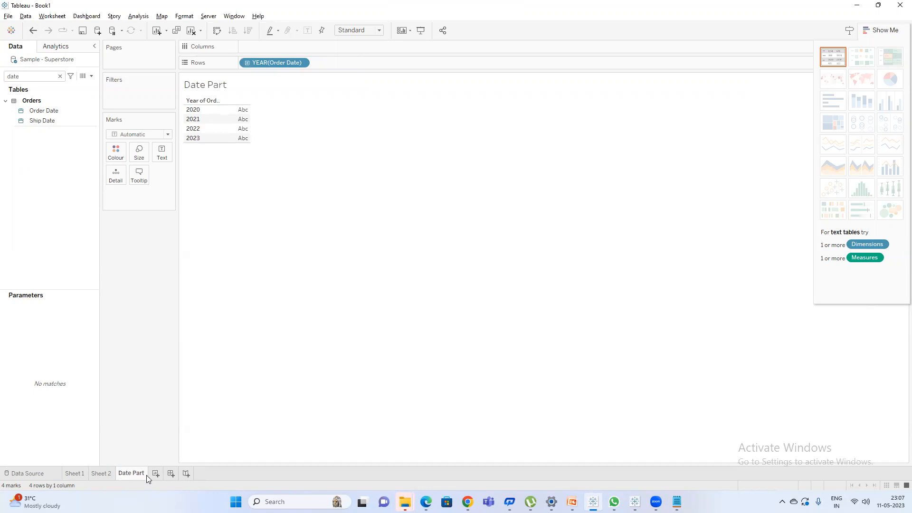
Create a new worksheet with Order Date on Rows, and open the field's formula for viewing.
{"action": "left_click", "coordinate": [155, 474]}
{"action": "left_click", "coordinate": [45, 121]}
{"action": "left_click_drag", "start_coordinate": [44, 110], "coordinate": [268, 61]}
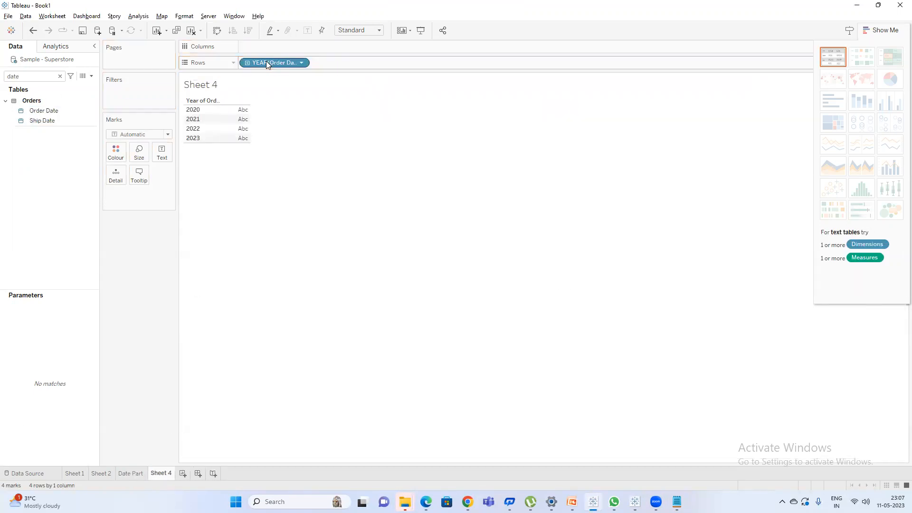
{"action": "double_click", "coordinate": [268, 63]}
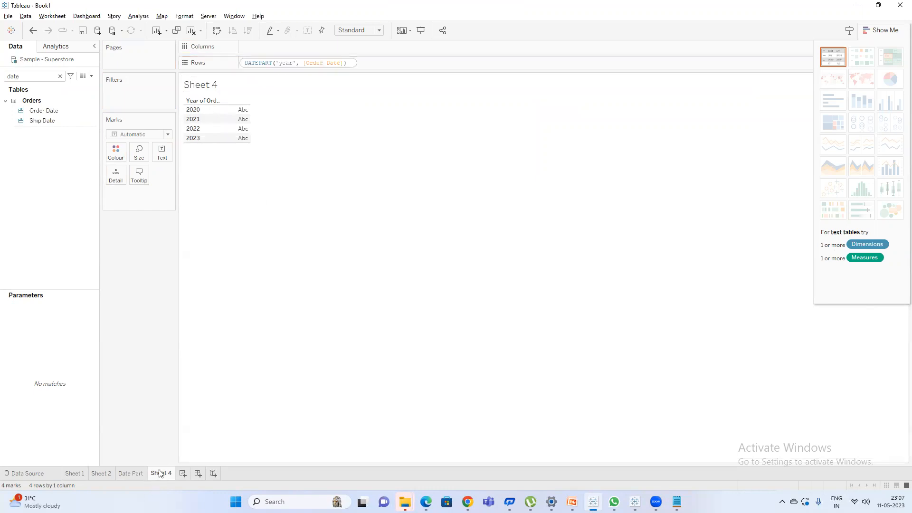
Rename Sheet 4 as Date Trunc.
{"action": "double_click", "coordinate": [160, 473]}
{"action": "type", "text": "Date Trunc"}
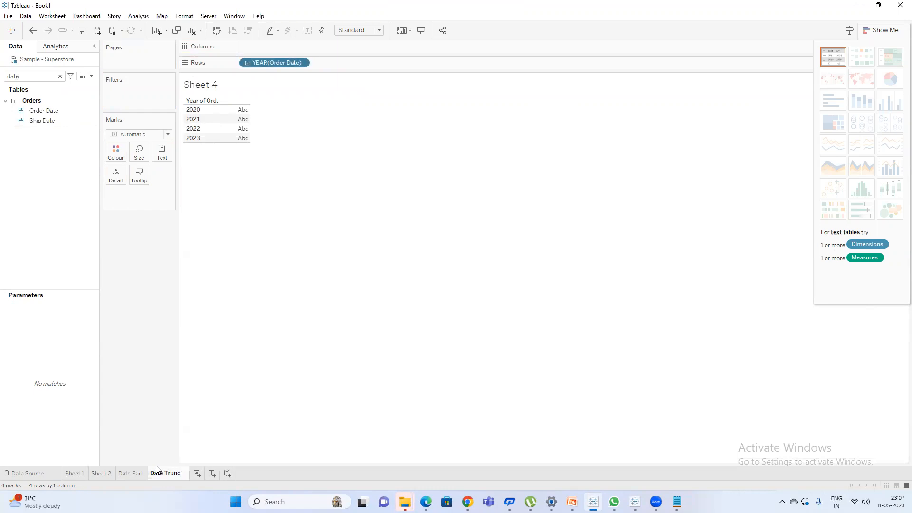
{"action": "key", "text": "Return"}
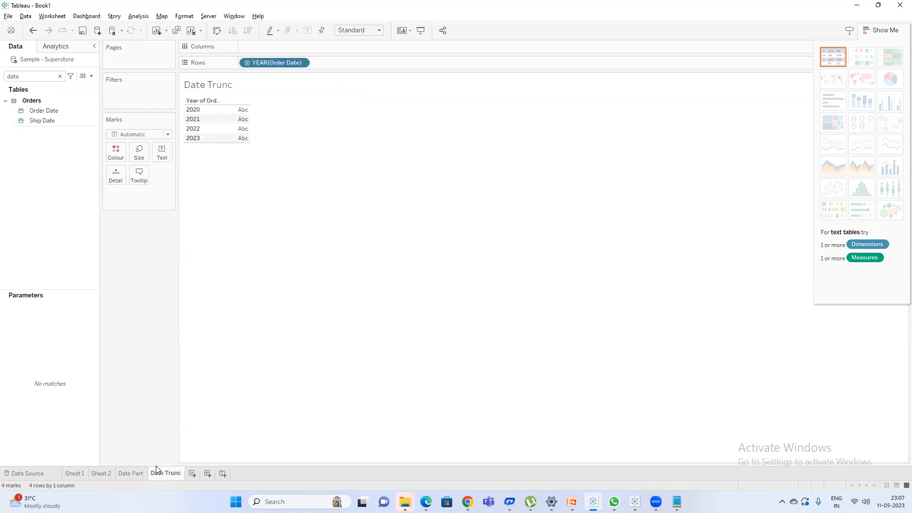
Examine the date level options for Order Date, and check the year formula on the Date Part sheet.
{"action": "right_click", "coordinate": [280, 62]}
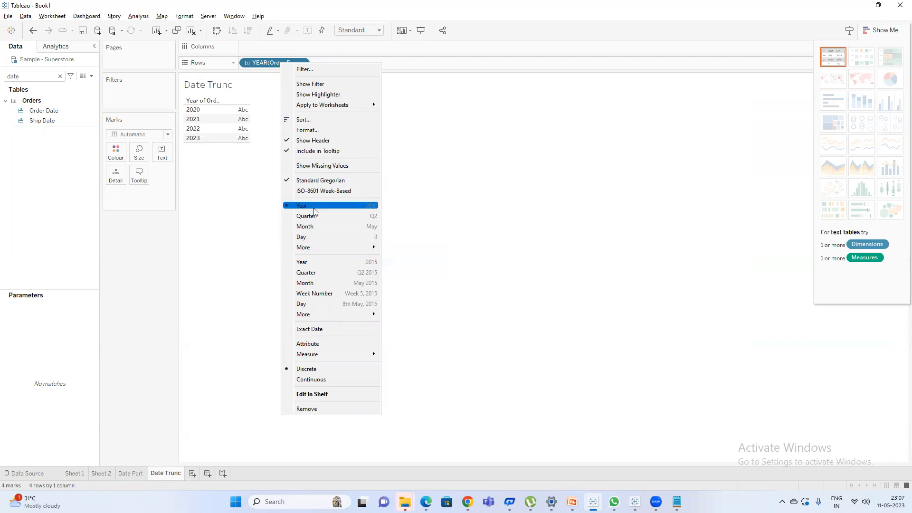
{"action": "left_click", "coordinate": [273, 253]}
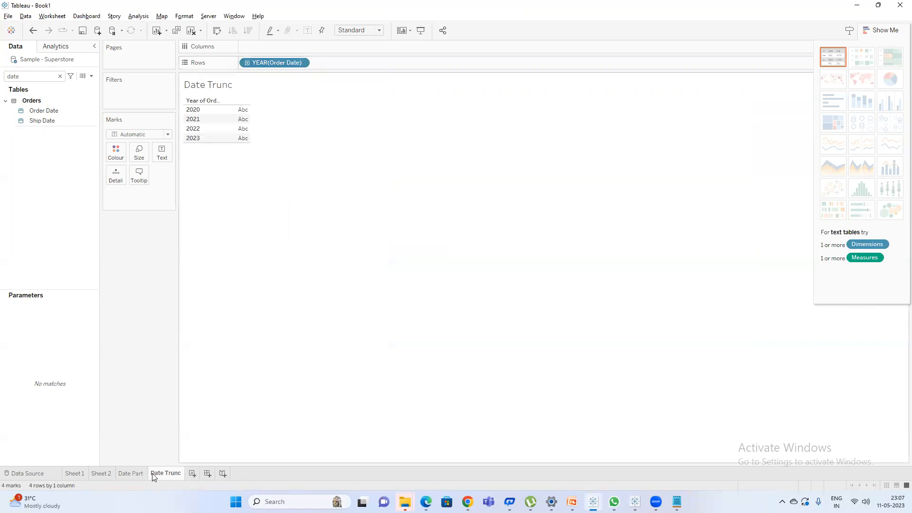
{"action": "left_click", "coordinate": [130, 474]}
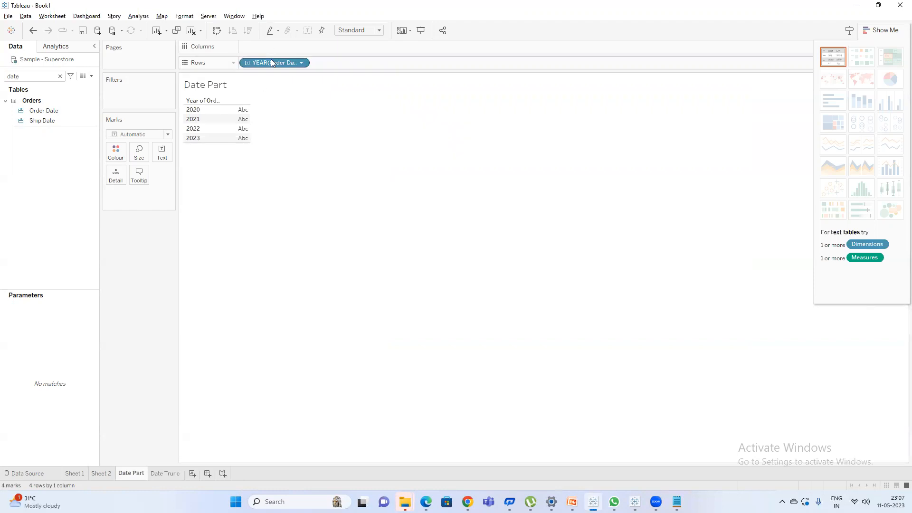
{"action": "double_click", "coordinate": [300, 63]}
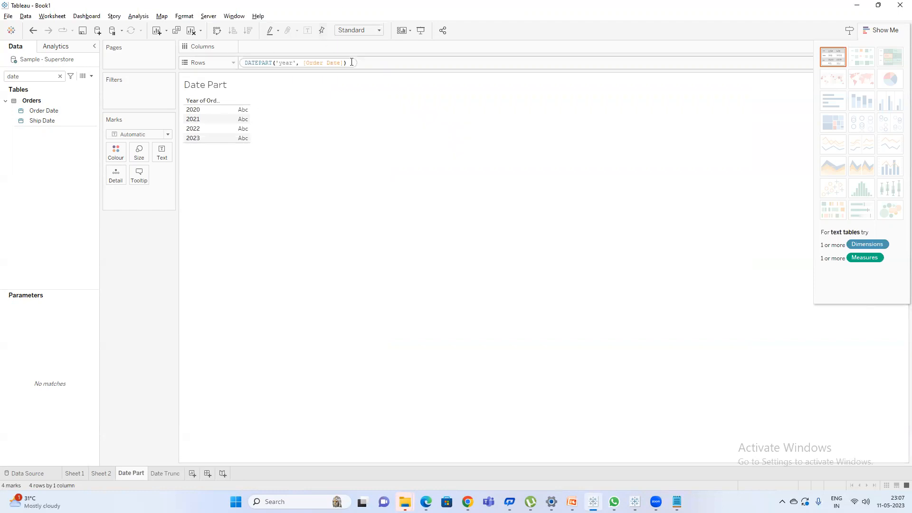
{"action": "key", "text": "Return"}
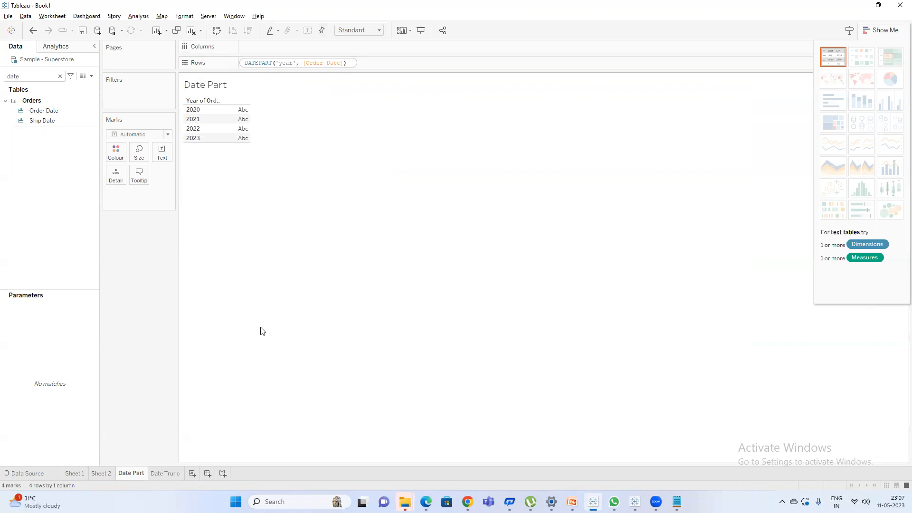
On the Date Trunc sheet, change Order Date on Rows to the truncated Year level and inspect its formula.
{"action": "left_click", "coordinate": [156, 474]}
{"action": "right_click", "coordinate": [273, 61]}
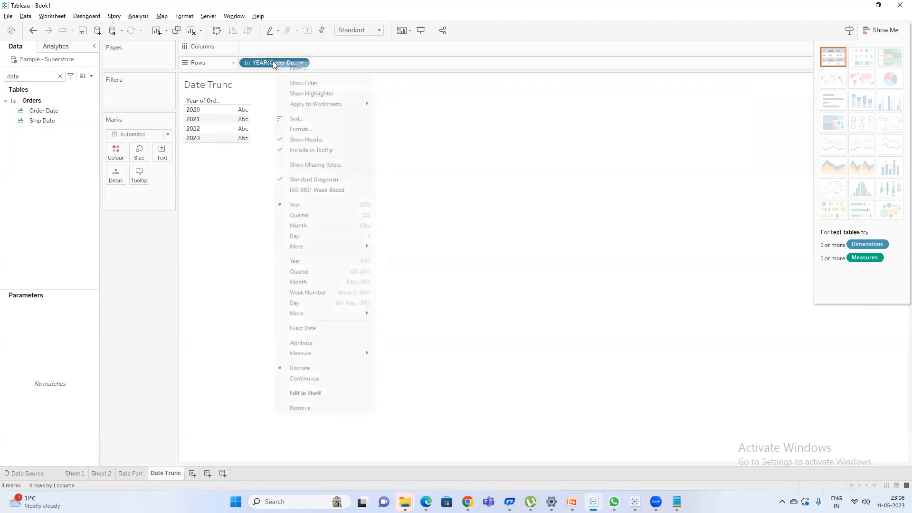
{"action": "left_click", "coordinate": [316, 265]}
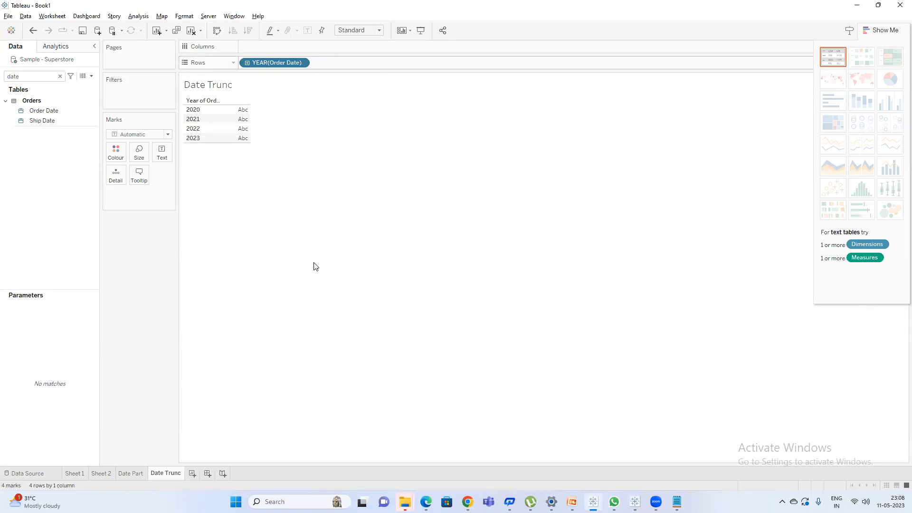
{"action": "double_click", "coordinate": [270, 59]}
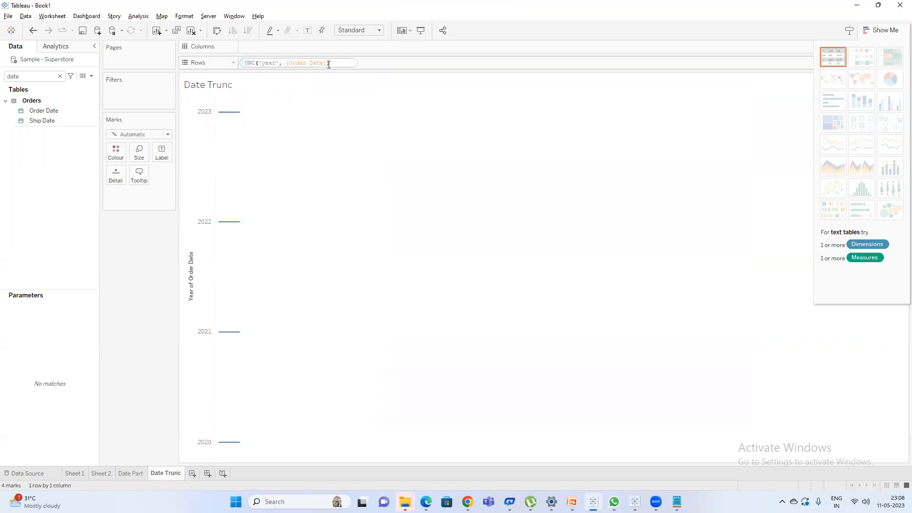
{"action": "left_click_drag", "start_coordinate": [327, 64], "coordinate": [236, 64]}
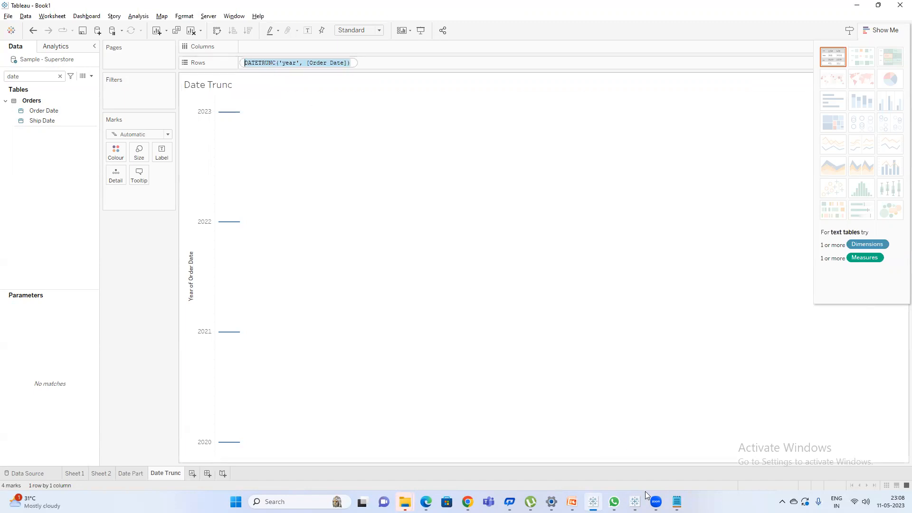
Review the Date part and Date trunc entries in the Notepad notes, and return to Tableau.
{"action": "left_click", "coordinate": [677, 502]}
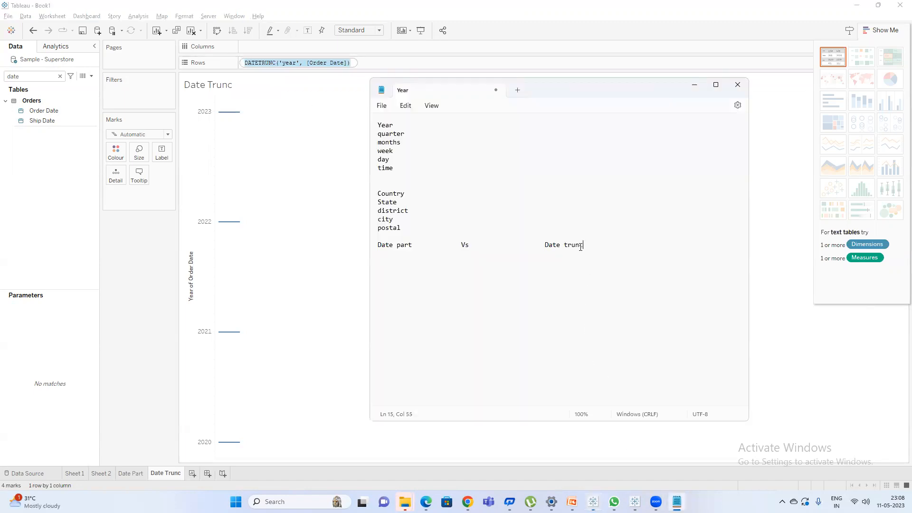
{"action": "left_click_drag", "start_coordinate": [422, 243], "coordinate": [384, 245]}
{"action": "left_click", "coordinate": [404, 245]}
{"action": "left_click_drag", "start_coordinate": [588, 245], "coordinate": [537, 245]}
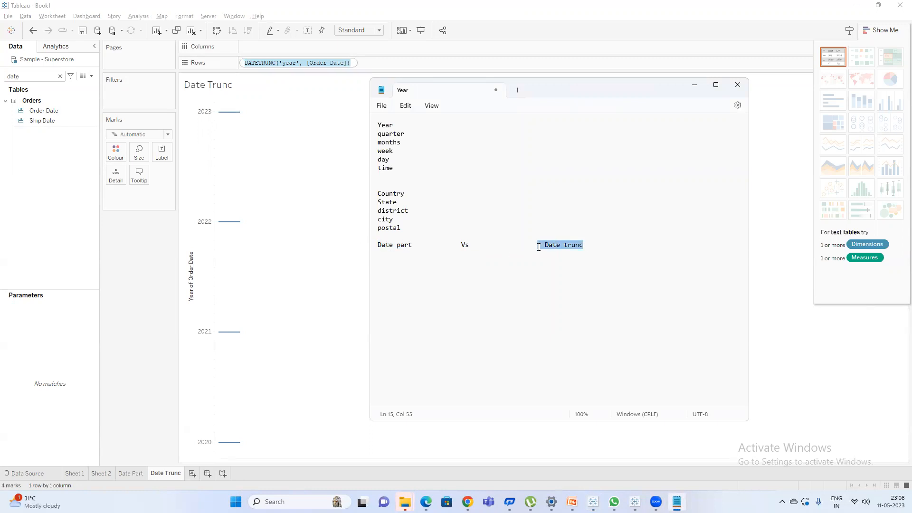
{"action": "left_click", "coordinate": [577, 248]}
{"action": "left_click", "coordinate": [289, 311]}
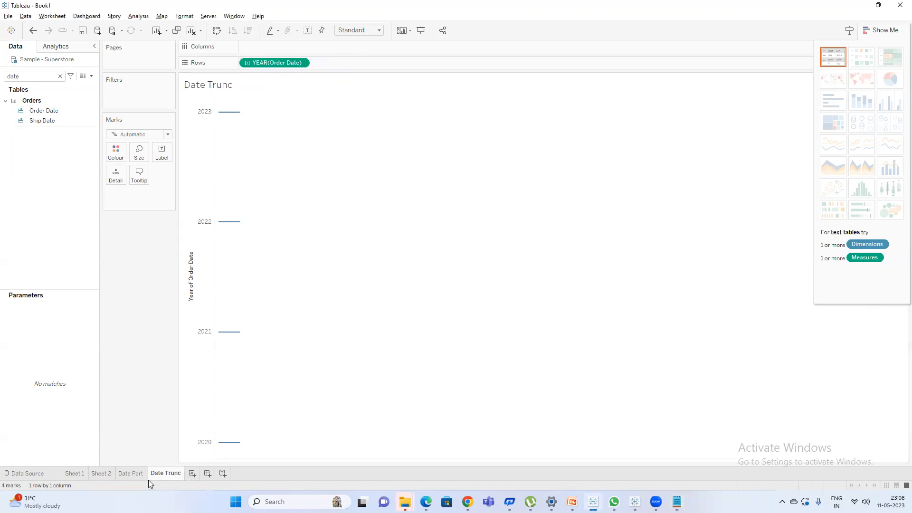
On the Date Part sheet, convert the Order Date year field on Rows to continuous.
{"action": "left_click", "coordinate": [138, 476]}
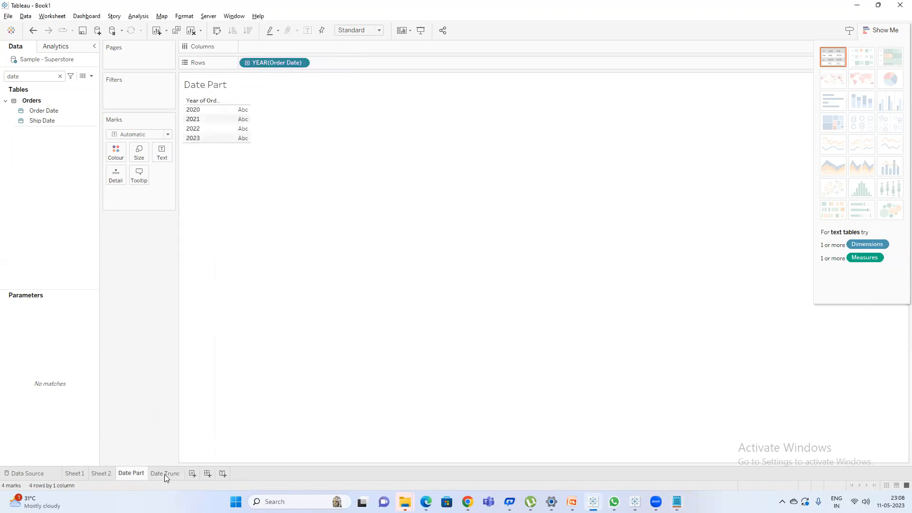
{"action": "right_click", "coordinate": [282, 68]}
{"action": "left_click", "coordinate": [306, 383]}
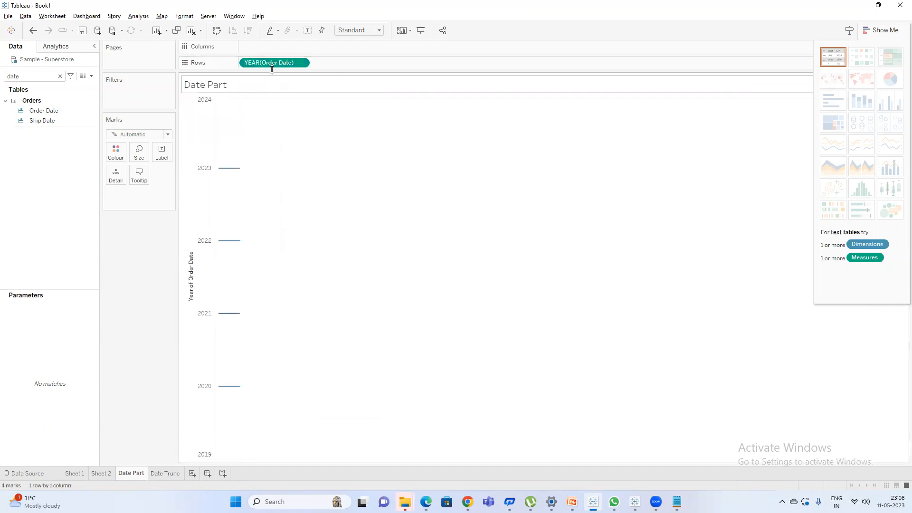
{"action": "left_click_drag", "start_coordinate": [275, 61], "coordinate": [187, 446]}
In Notepad, note "year no diff" beneath the Date part Vs Date trunc line.
{"action": "left_click", "coordinate": [678, 502]}
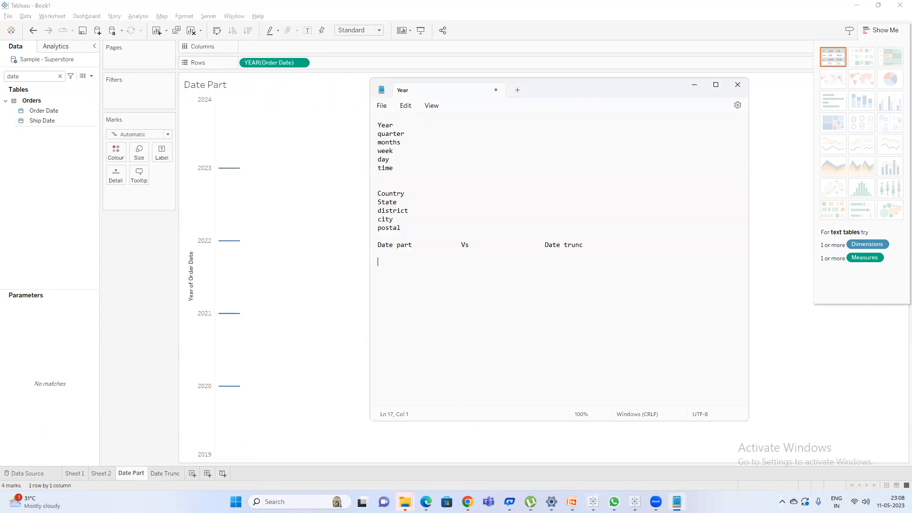
{"action": "type", "text": "ear no diff"}
{"action": "type", "text": "year no dif"}
In Tableau, change Order Date on the Date Part sheet to the Quarter date part and make it discrete.
{"action": "left_click", "coordinate": [123, 247]}
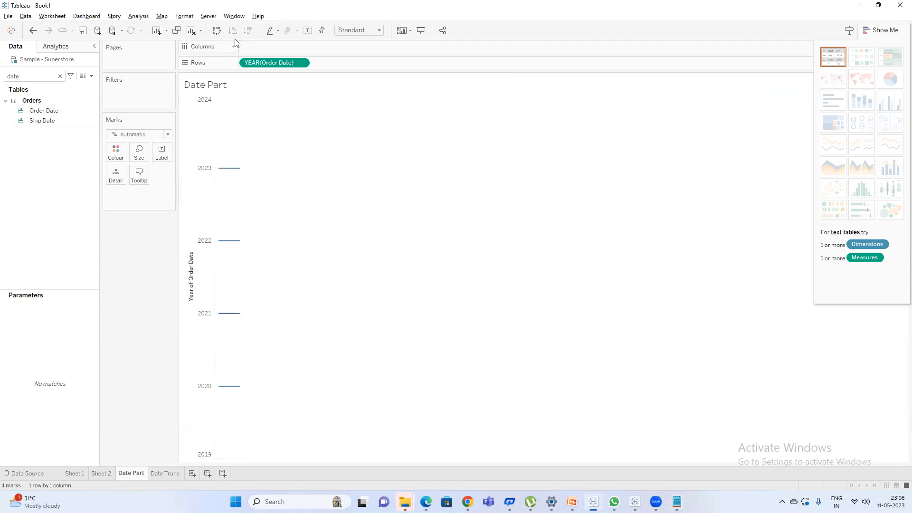
{"action": "right_click", "coordinate": [261, 62]}
{"action": "left_click", "coordinate": [301, 192]}
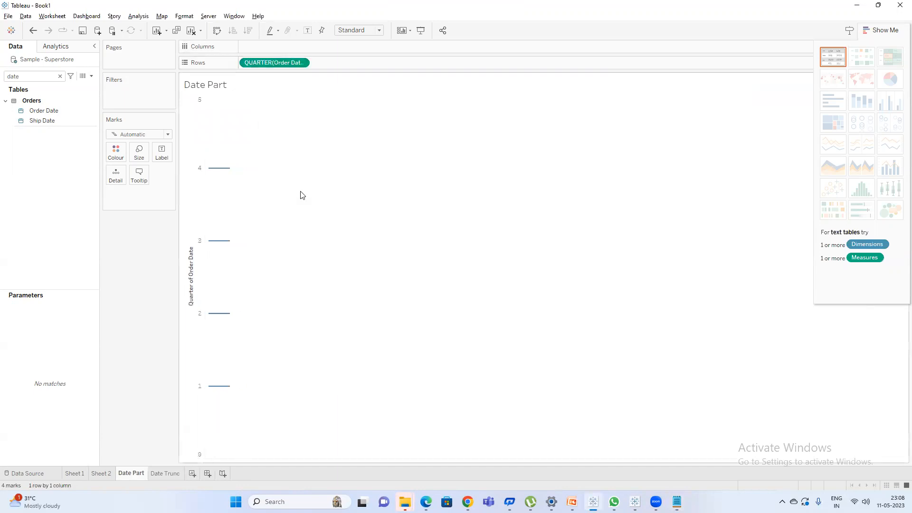
{"action": "right_click", "coordinate": [278, 63]}
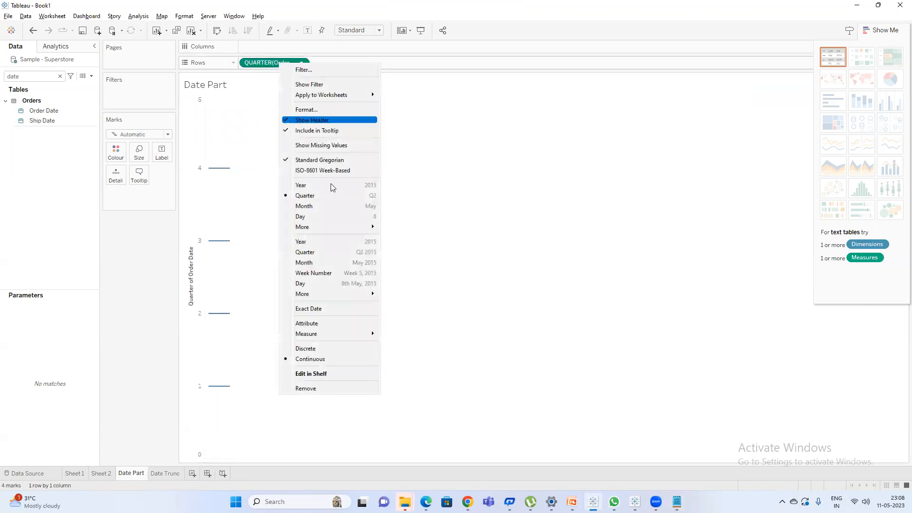
{"action": "left_click", "coordinate": [327, 353]}
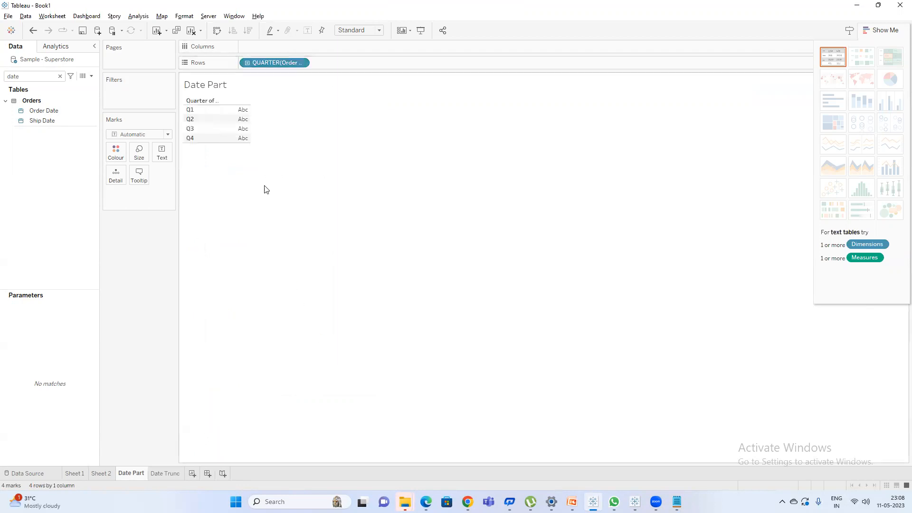
On the Date Trunc sheet, change Order Date on Rows to the Quarter date value that includes the year.
{"action": "left_click", "coordinate": [164, 474]}
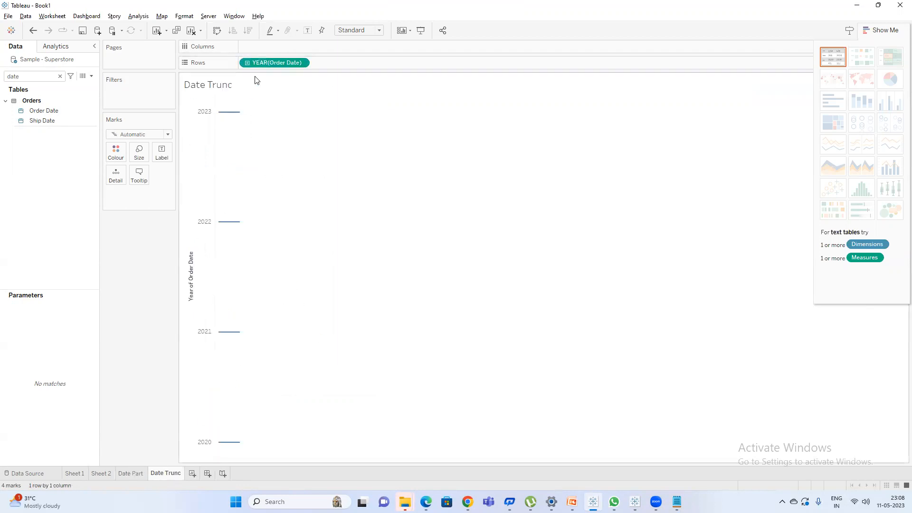
{"action": "right_click", "coordinate": [278, 64]}
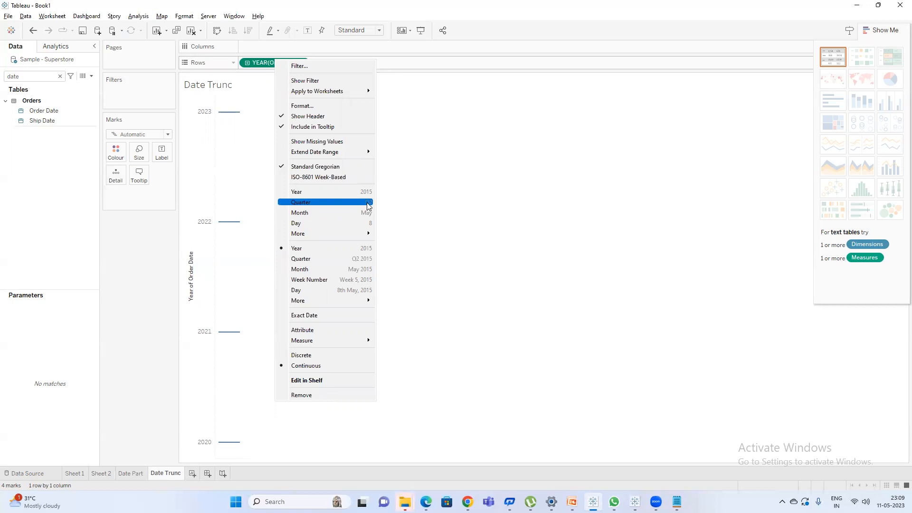
{"action": "left_click", "coordinate": [359, 263]}
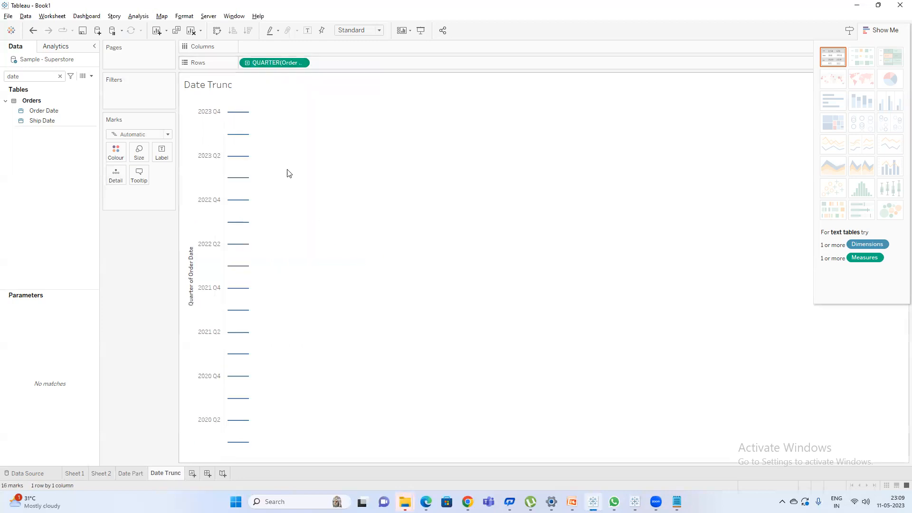
{"action": "right_click", "coordinate": [281, 70]}
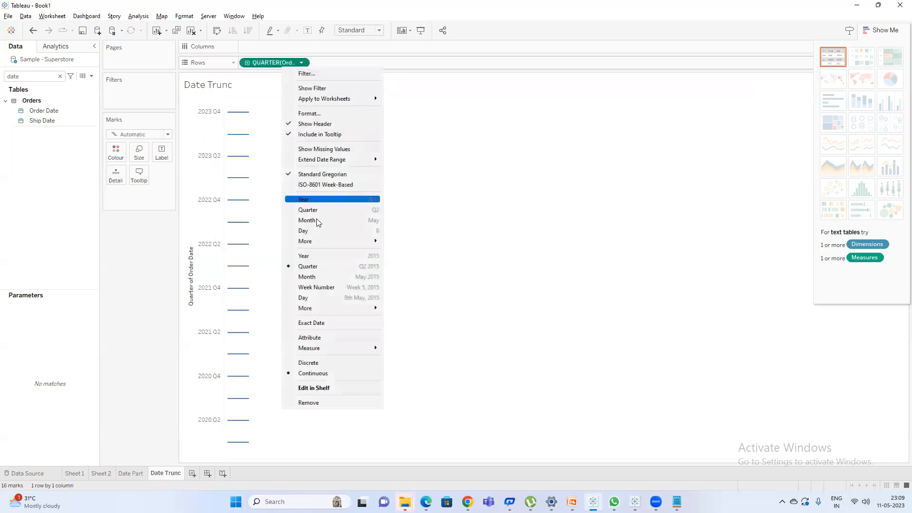
{"action": "left_click", "coordinate": [316, 275]}
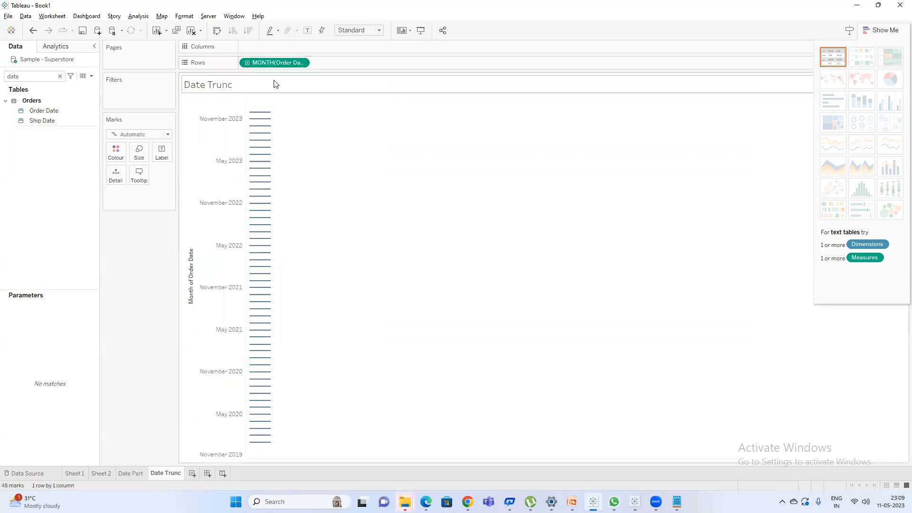
{"action": "key", "text": "ctrl+z"}
Make the Order Date quarter on the Date Trunc sheet discrete, and compare it with the Date Part sheet.
{"action": "right_click", "coordinate": [272, 66]}
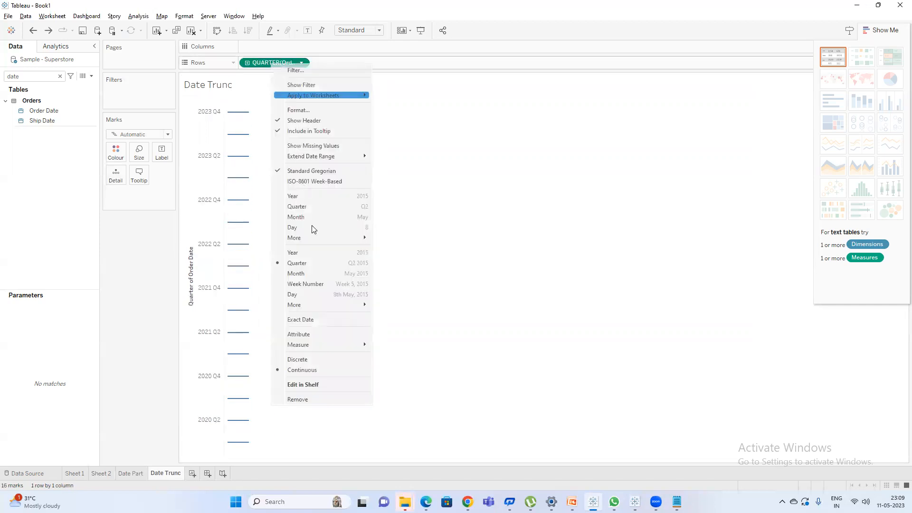
{"action": "left_click", "coordinate": [304, 361]}
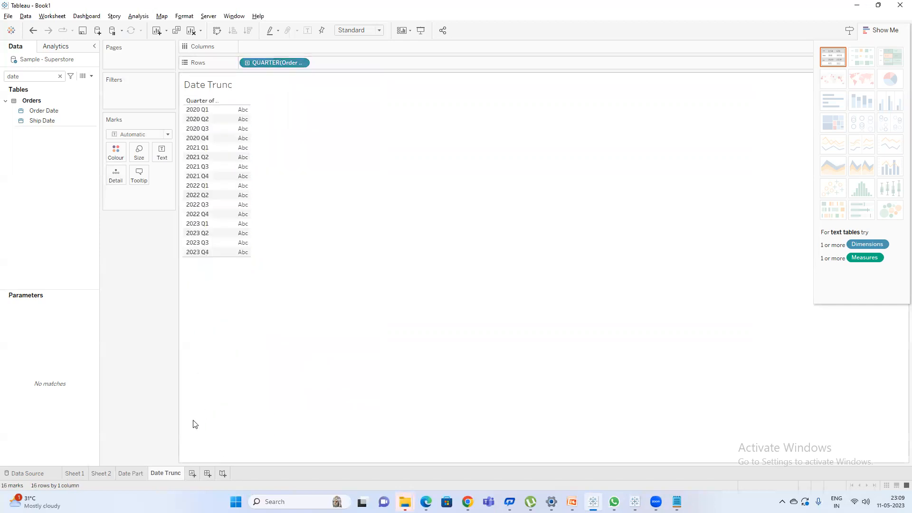
{"action": "left_click", "coordinate": [131, 474]}
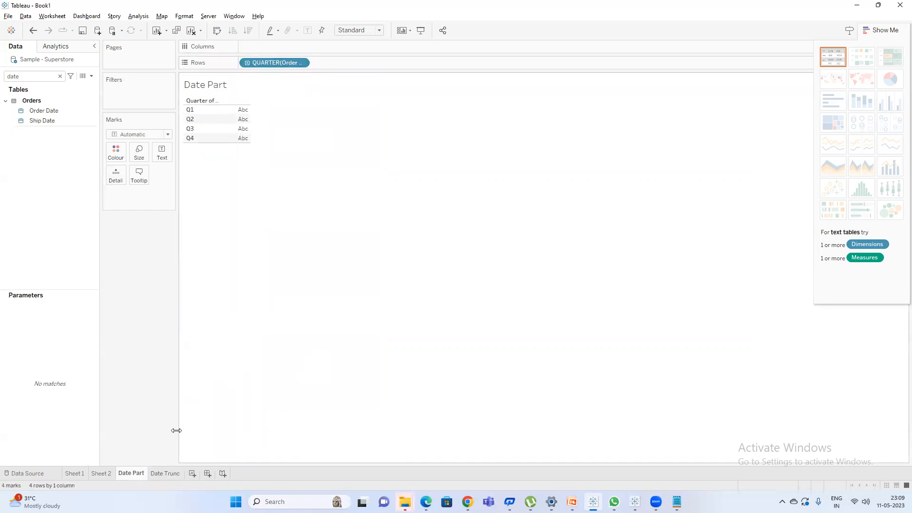
{"action": "left_click", "coordinate": [165, 473]}
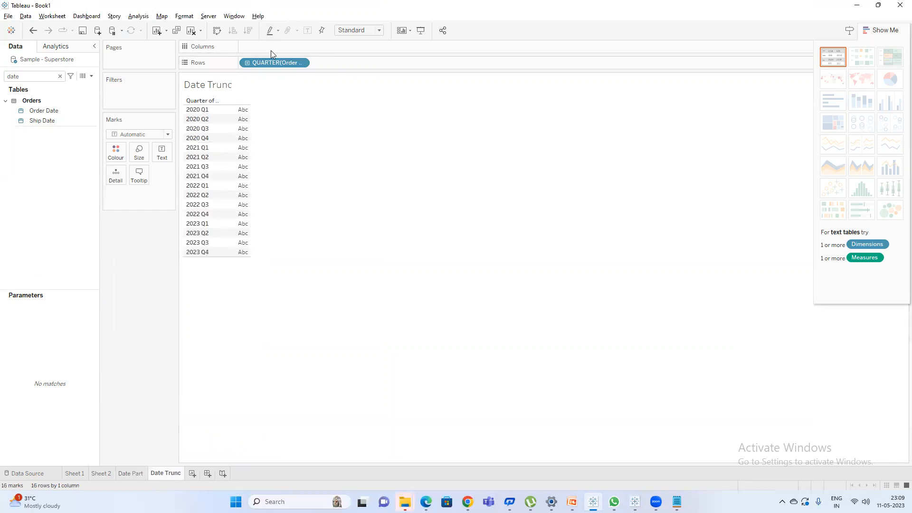
Inspect the formulas behind the Order Date quarter fields on the Date Trunc and Date Part sheets.
{"action": "double_click", "coordinate": [265, 67]}
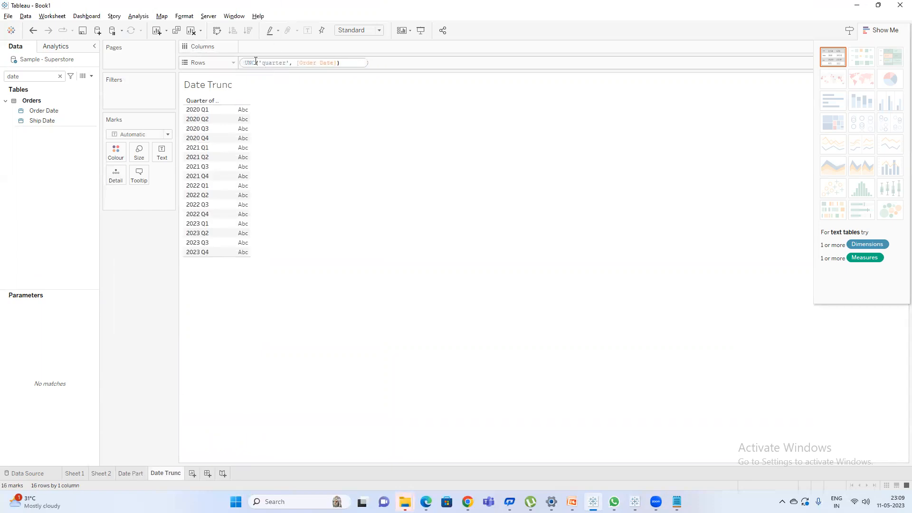
{"action": "key", "text": "Home"}
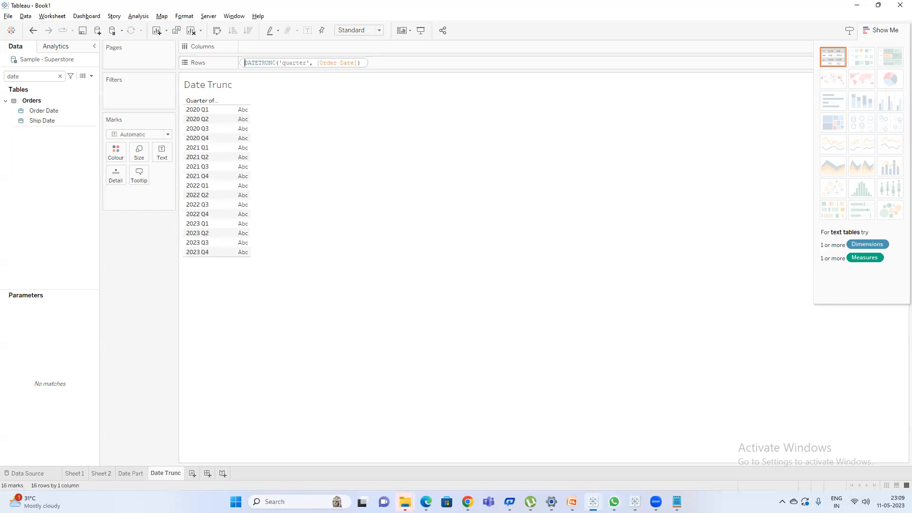
{"action": "left_click", "coordinate": [131, 474]}
{"action": "double_click", "coordinate": [276, 62]}
{"action": "key", "text": "Left"}
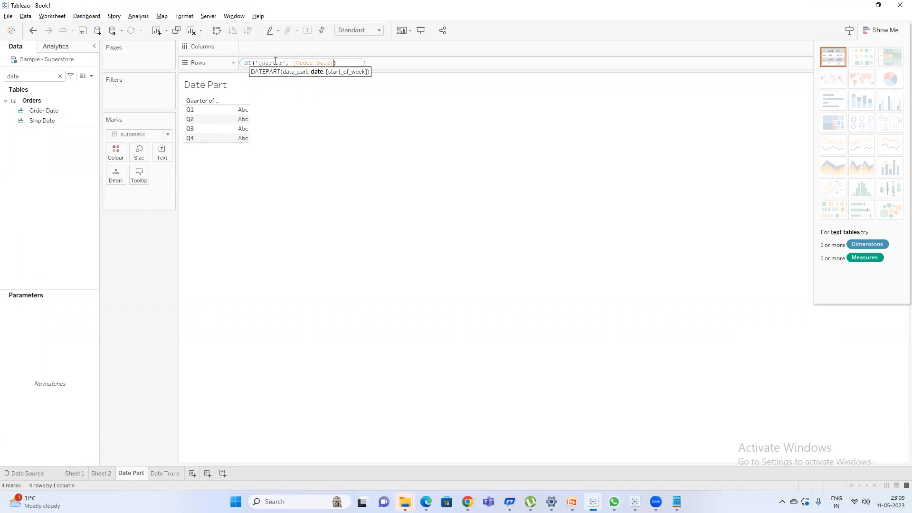
{"action": "key", "text": "Left"}
{"action": "key", "text": "Left"}
{"action": "key", "text": "Left"}
{"action": "key", "text": "Left"}
{"action": "key", "text": "Left"}
{"action": "key", "text": "Left"}
{"action": "key", "text": "Left"}
{"action": "key", "text": "Left"}
{"action": "key", "text": "Left"}
{"action": "key", "text": "Left"}
{"action": "key", "text": "Left"}
{"action": "key", "text": "Left"}
{"action": "key", "text": "Left"}
{"action": "key", "text": "Left"}
{"action": "key", "text": "Left"}
{"action": "key", "text": "Left"}
{"action": "key", "text": "Left"}
{"action": "key", "text": "Left"}
{"action": "key", "text": "Left"}
{"action": "key", "text": "Left"}
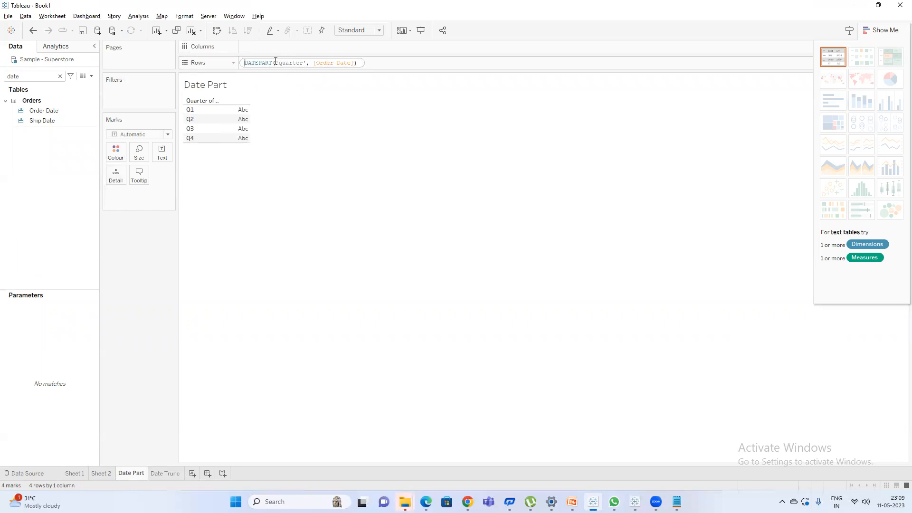
In Notepad, note "Quarter only" under Date part and "its a combination of year & quarter" under Date trunc.
{"action": "left_click", "coordinate": [678, 502]}
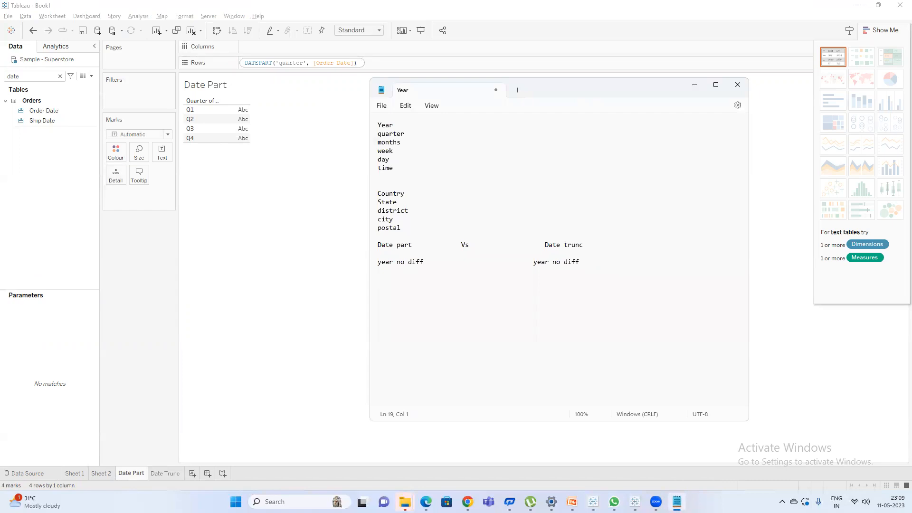
{"action": "type", "text": "arter only                             its a combination of year & quarter"}
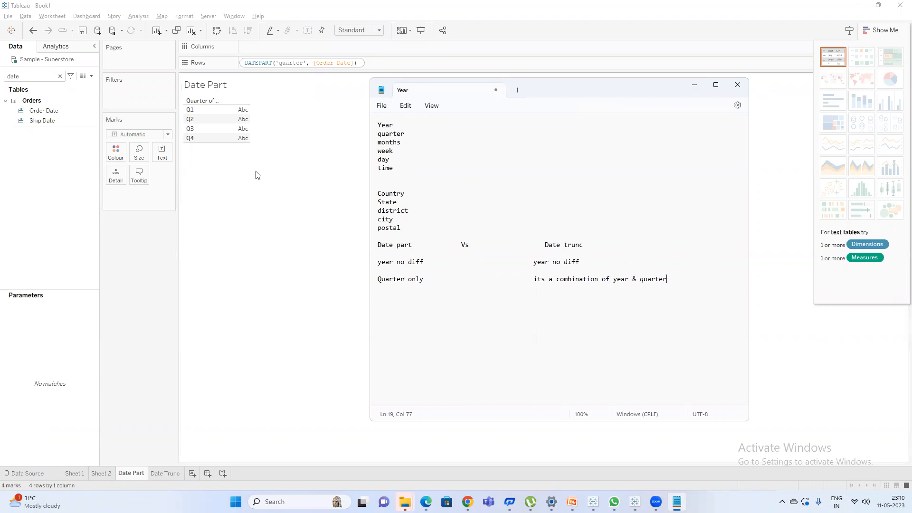
In Tableau, highlight the four 2021 quarters on the Date Trunc sheet and compare with the Date Part quarters.
{"action": "left_click", "coordinate": [220, 179]}
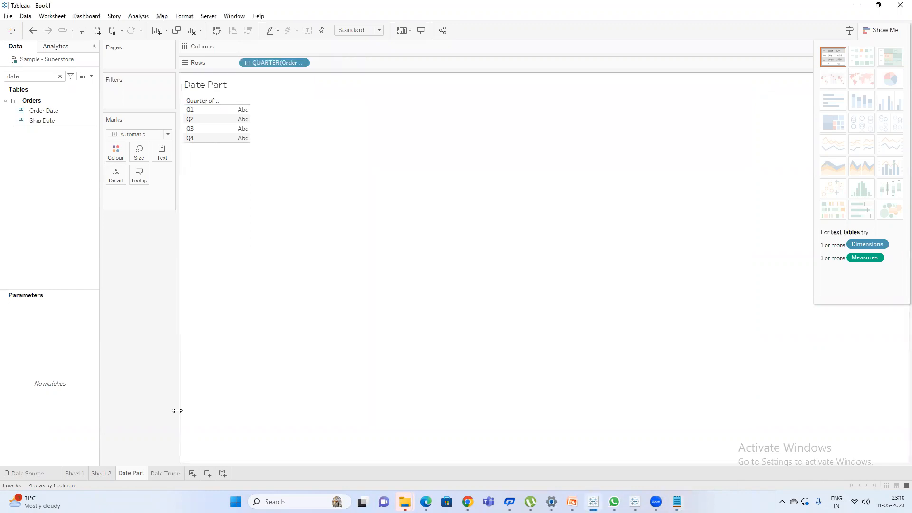
{"action": "left_click", "coordinate": [167, 473]}
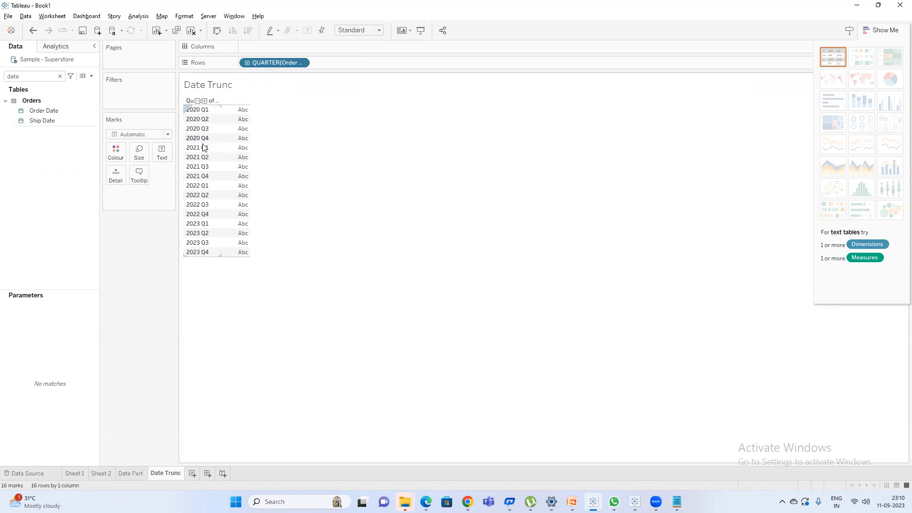
{"action": "left_click_drag", "start_coordinate": [243, 113], "coordinate": [224, 185]}
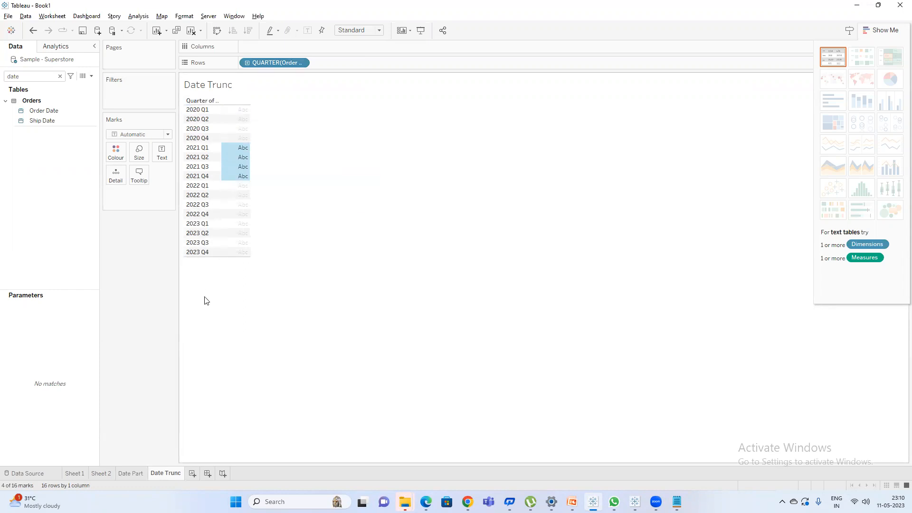
{"action": "left_click", "coordinate": [131, 473]}
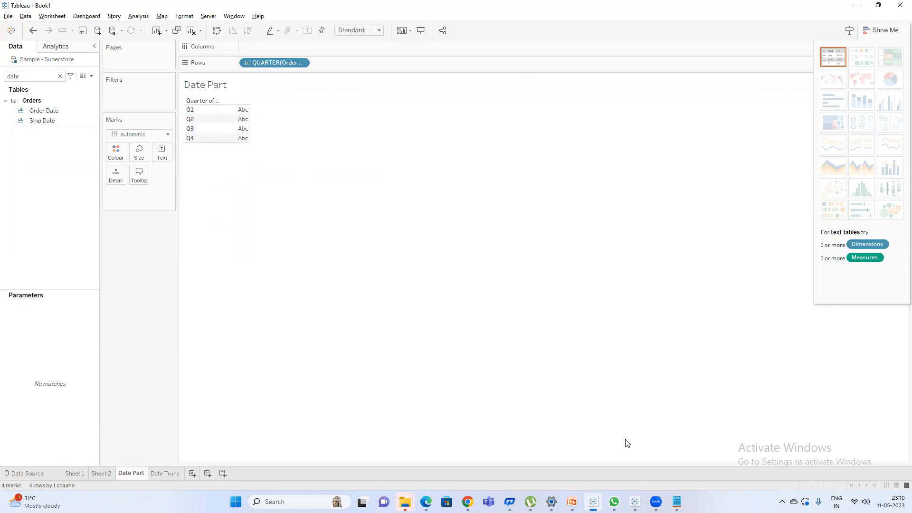
In Notepad, list "Q1 of all years" through "Q4 of all years" on separate lines beneath Quarter only.
{"action": "left_click", "coordinate": [677, 502]}
{"action": "left_click", "coordinate": [431, 280]}
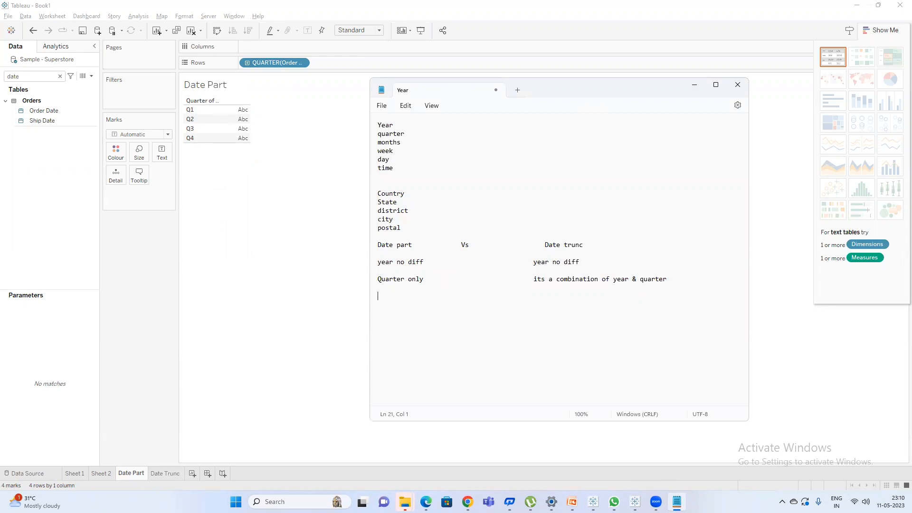
{"action": "type", "text": "of all years"}
{"action": "key", "text": "Return"}
{"action": "type", "text": "Q2 of all years"}
{"action": "key", "text": "Return"}
{"action": "type", "text": "Q3 of all years"}
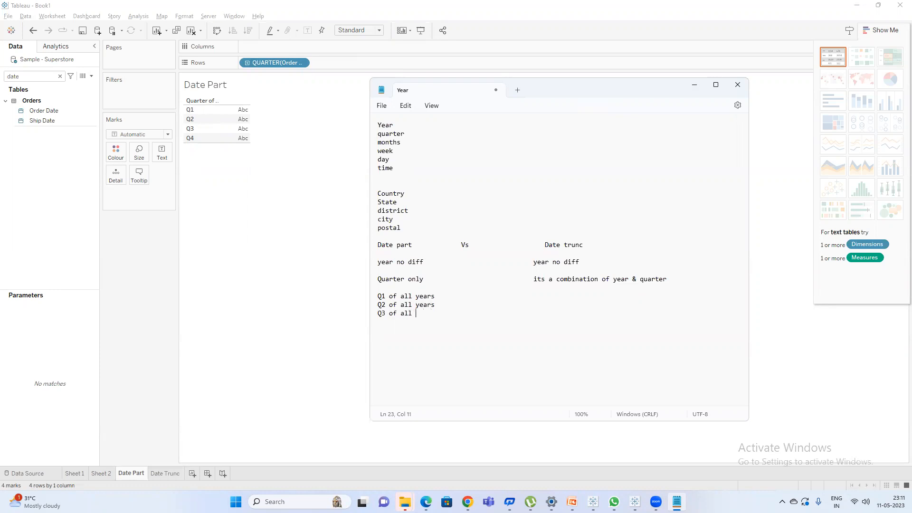
{"action": "key", "text": "Return"}
{"action": "type", "text": "Q4 of all years"}
In Tableau, add the Order Date year beside the quarter on the Date Part sheet's Rows, and remove it again.
{"action": "left_click", "coordinate": [269, 173]}
{"action": "left_click", "coordinate": [35, 112]}
{"action": "left_click_drag", "start_coordinate": [35, 112], "coordinate": [362, 63]}
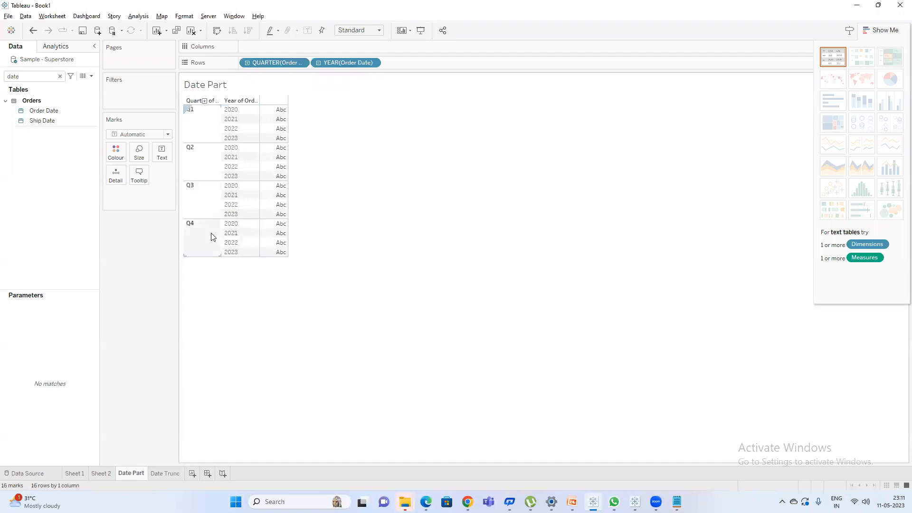
{"action": "left_click_drag", "start_coordinate": [342, 63], "coordinate": [438, 150]}
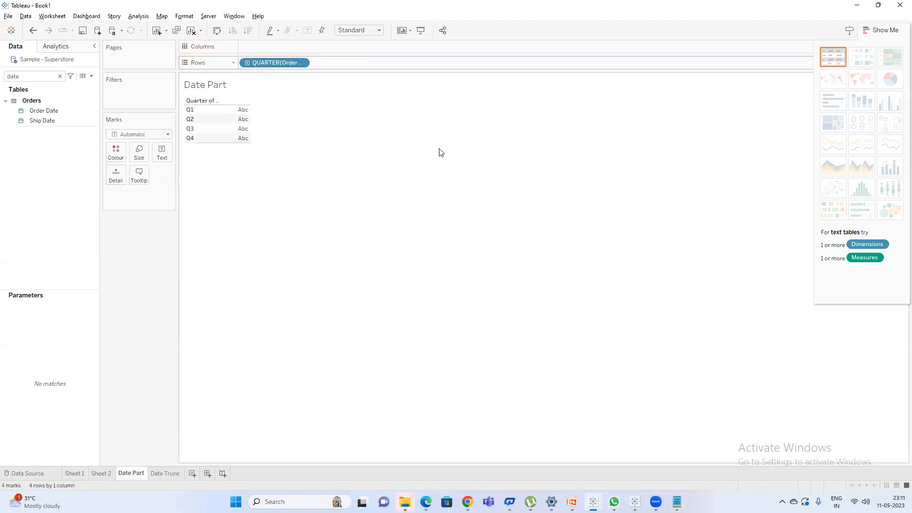
Check the Date Trunc sheet's quarters and add the example "2020 Q1,2020Q2" under Date trunc in the Notepad notes.
{"action": "left_click", "coordinate": [164, 474]}
{"action": "left_click", "coordinate": [263, 330]}
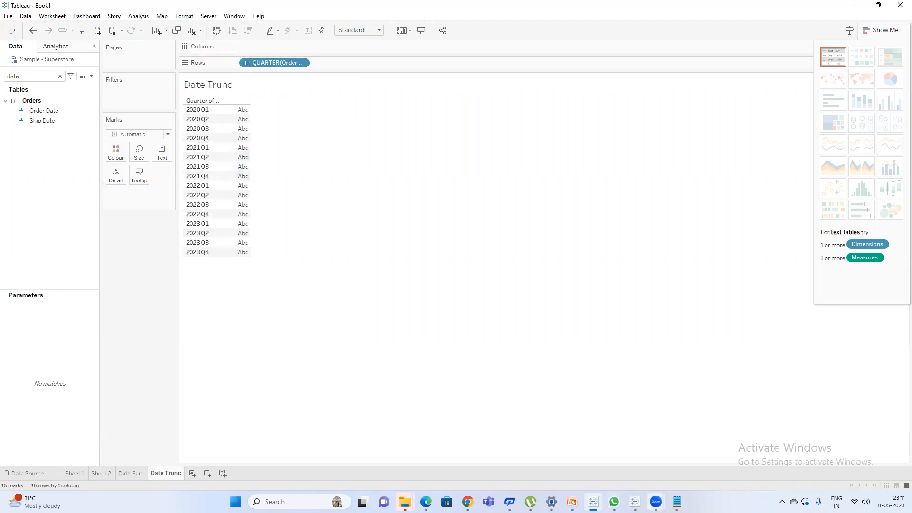
{"action": "key", "text": "alt+Tab"}
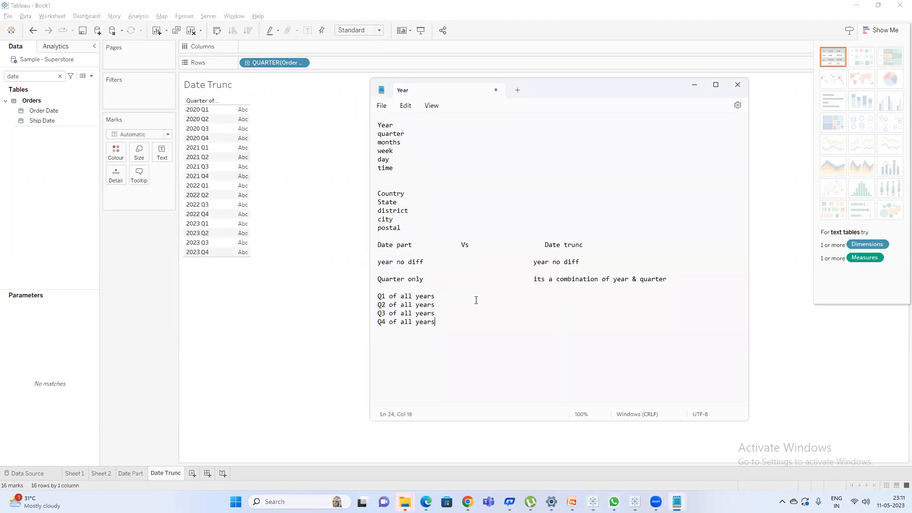
{"action": "left_click", "coordinate": [492, 298]}
{"action": "type", "text": "2020 Q1"}
{"action": "key", "text": "Down"}
{"action": "left_click", "coordinate": [570, 297]}
{"action": "type", "text": "2020 Q1,20201."}
{"action": "key", "text": "BackSpace"}
{"action": "key", "text": "BackSpace"}
{"action": "type", "text": "Q"}
{"action": "left_click", "coordinate": [578, 295]}
{"action": "left_click", "coordinate": [465, 330]}
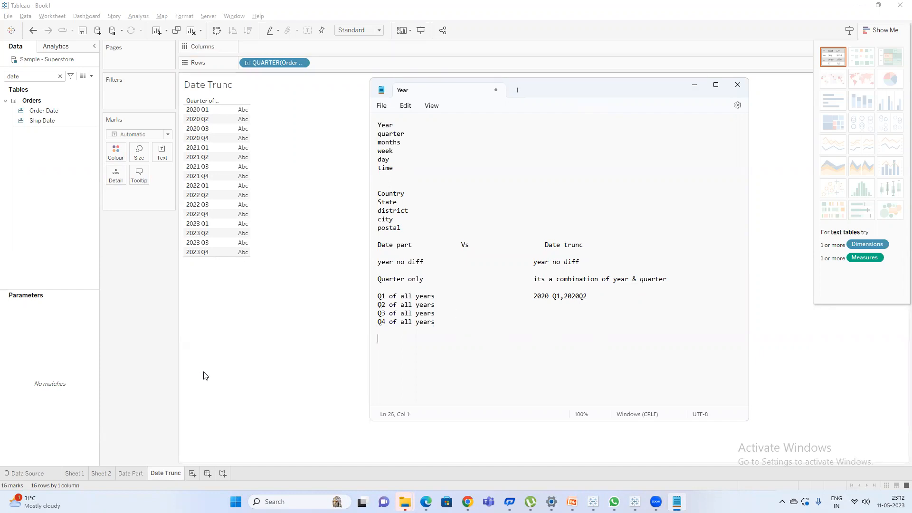
In Tableau, change Order Date on the Date Part sheet to the Month date part.
{"action": "left_click", "coordinate": [228, 358]}
{"action": "left_click", "coordinate": [129, 474]}
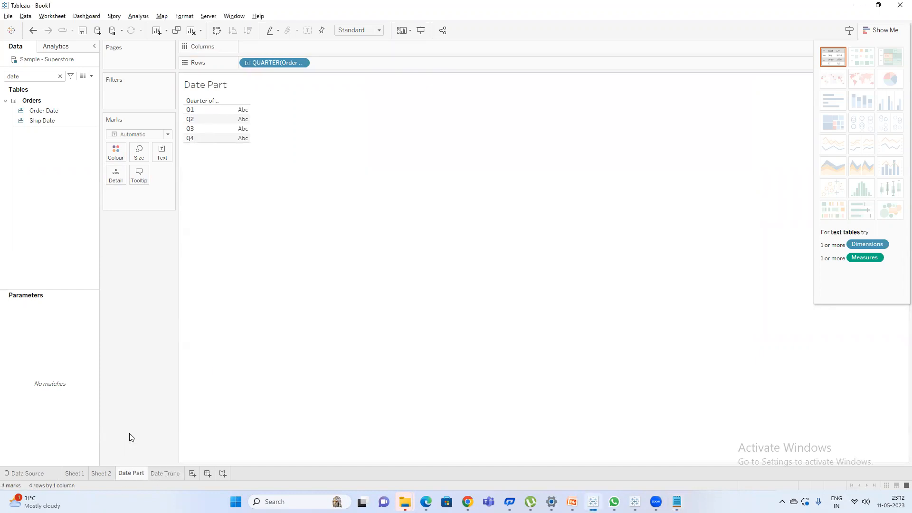
{"action": "right_click", "coordinate": [267, 64]}
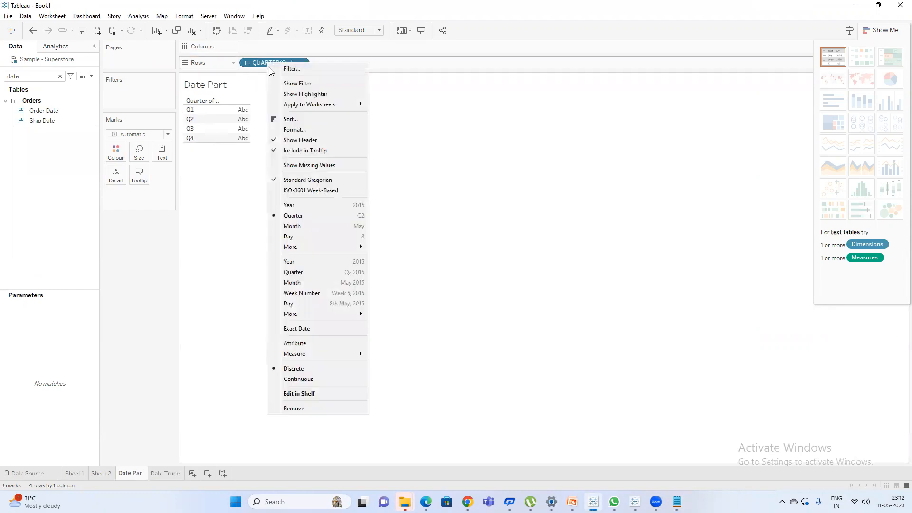
{"action": "left_click", "coordinate": [300, 227]}
On the Date Trunc sheet, change Order Date to the Month date value that includes the year.
{"action": "left_click", "coordinate": [171, 474]}
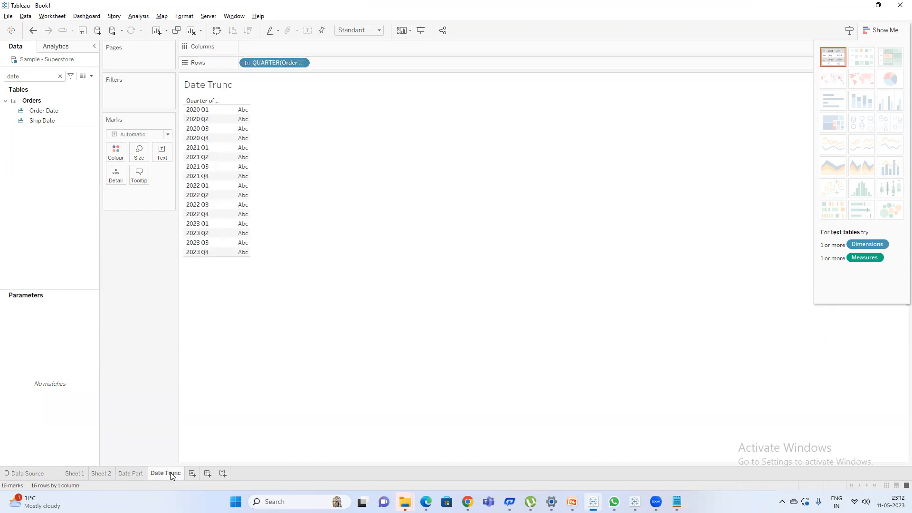
{"action": "left_click", "coordinate": [302, 63]}
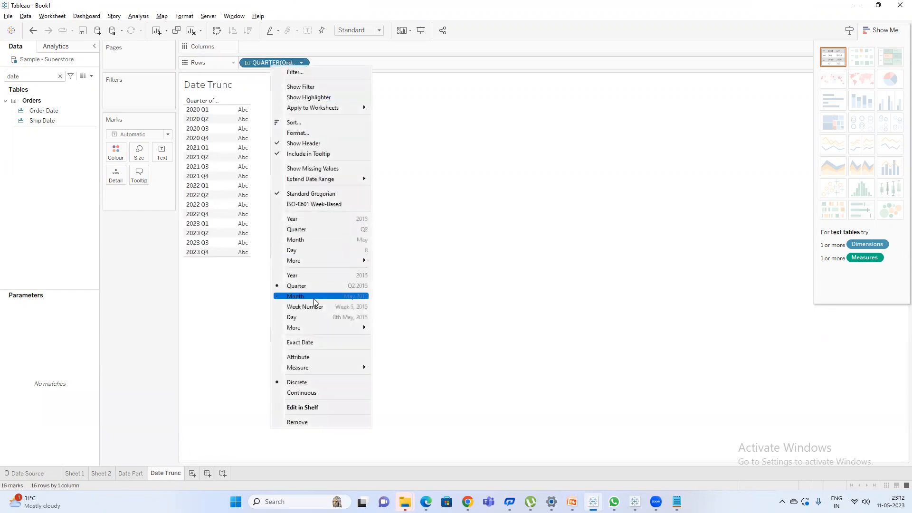
{"action": "left_click", "coordinate": [313, 297]}
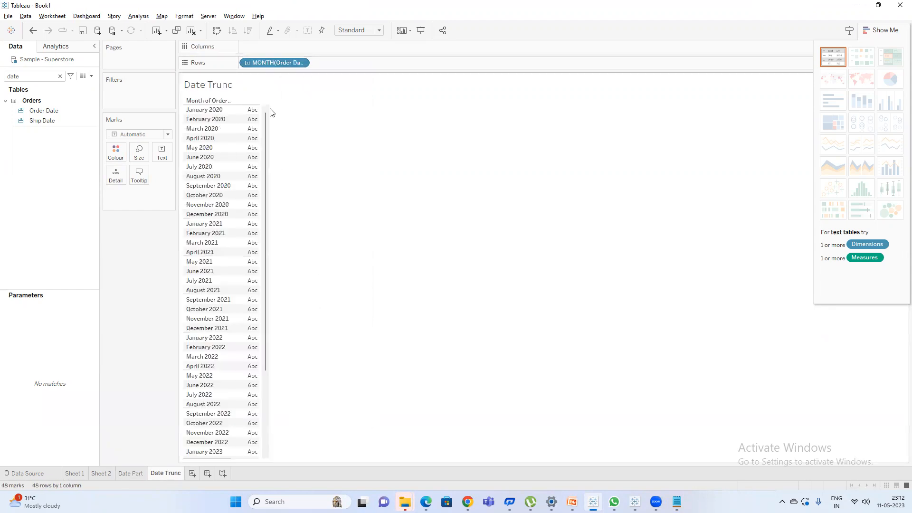
Inspect the formula behind the Order Date month on the Date Trunc sheet, and return to the Date Part sheet.
{"action": "double_click", "coordinate": [276, 64]}
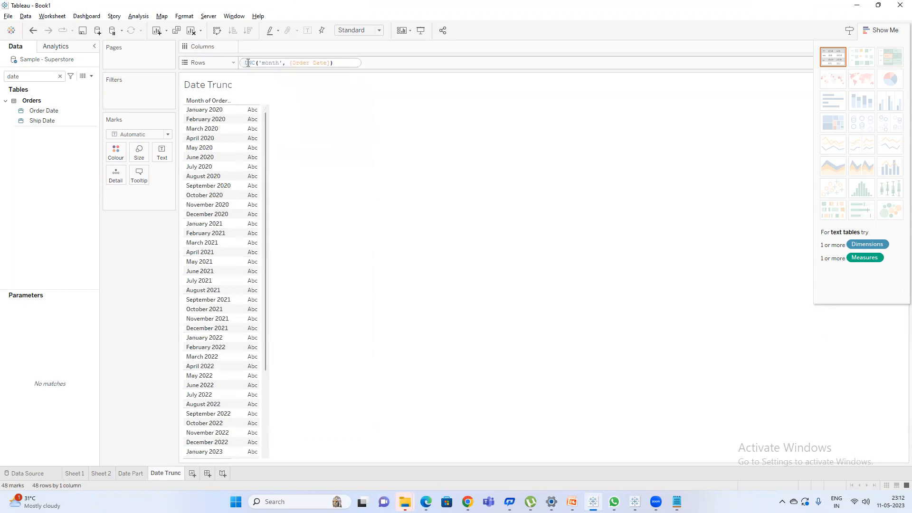
{"action": "key", "text": "Left"}
{"action": "key", "text": "Left"}
{"action": "key", "text": "Left"}
{"action": "key", "text": "Left"}
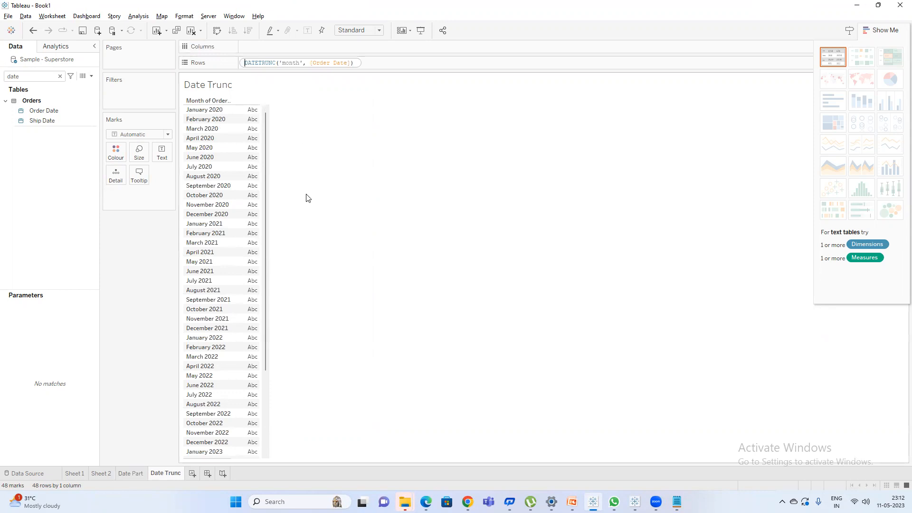
{"action": "key", "text": "Return"}
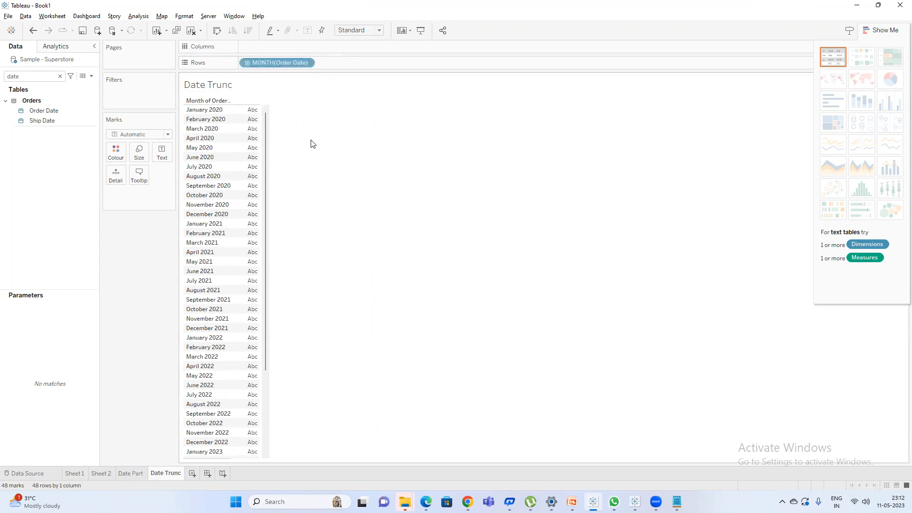
{"action": "left_click", "coordinate": [137, 473]}
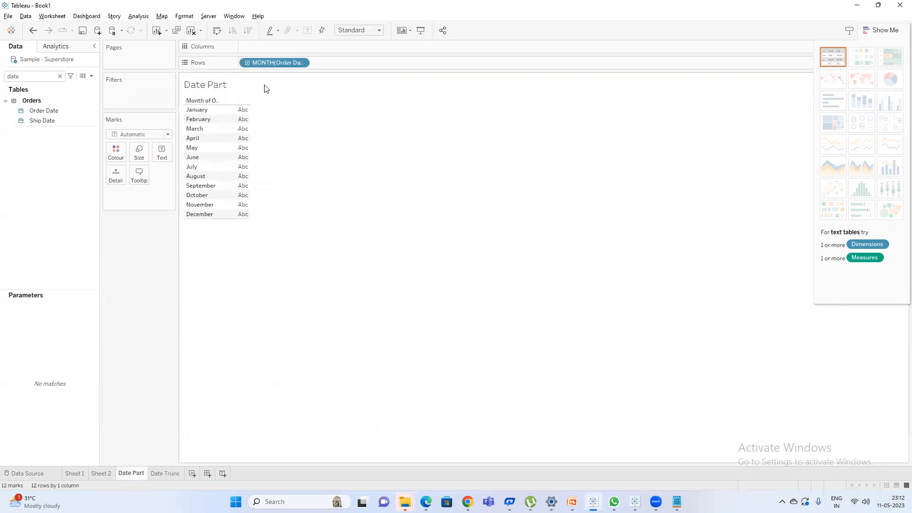
Inspect the formula behind the Order Date month on the Date Part sheet, and check the field's date options.
{"action": "double_click", "coordinate": [264, 63]}
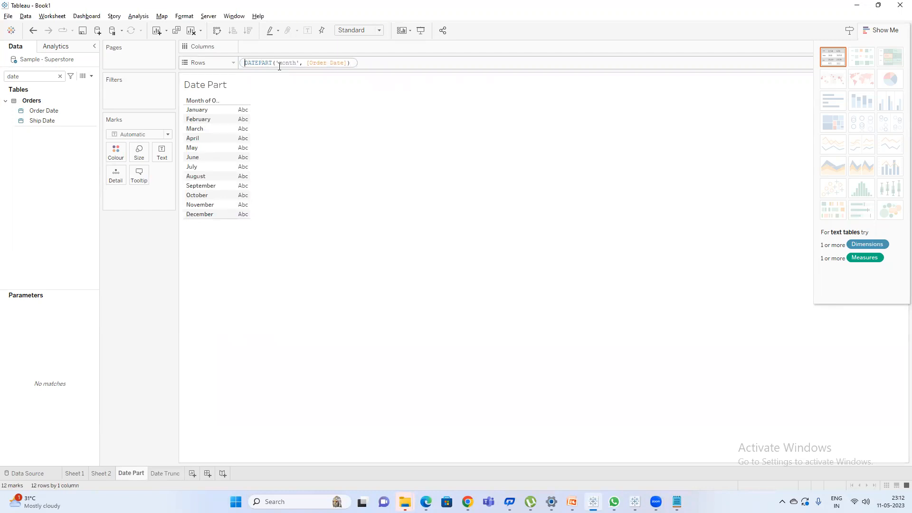
{"action": "left_click", "coordinate": [403, 254]}
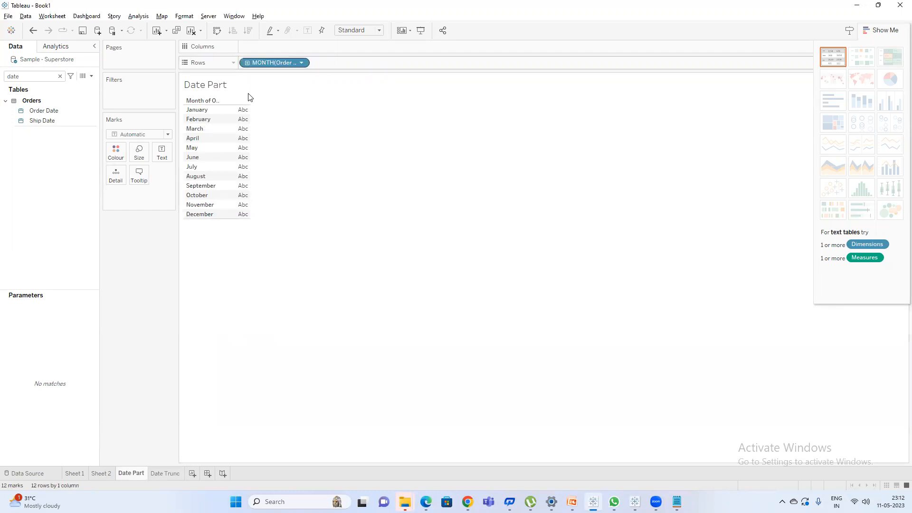
{"action": "right_click", "coordinate": [269, 62]}
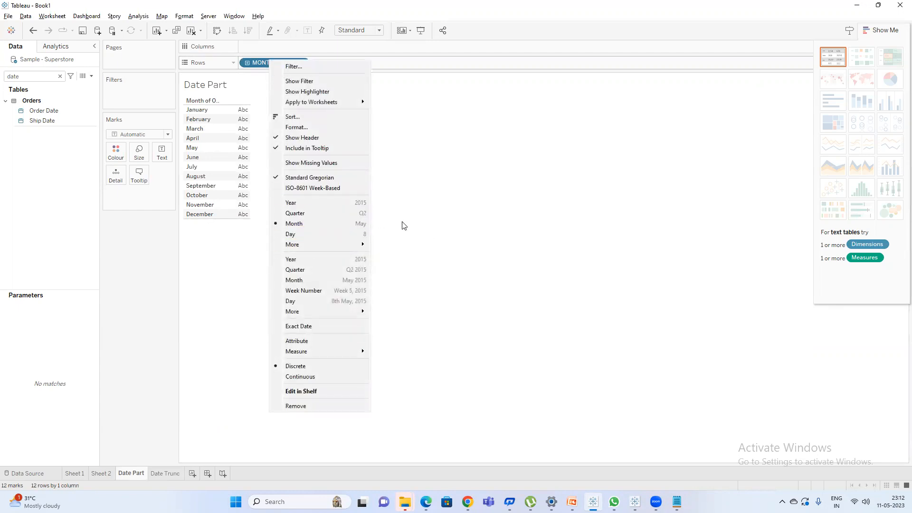
{"action": "key", "text": "super"}
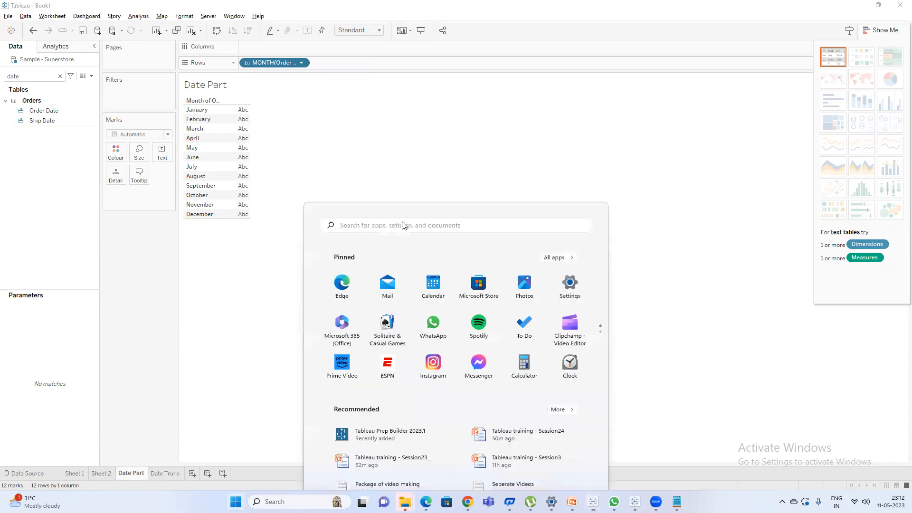
Start Paint and return to the Date Part sheet in Tableau.
{"action": "right_click", "coordinate": [281, 62]}
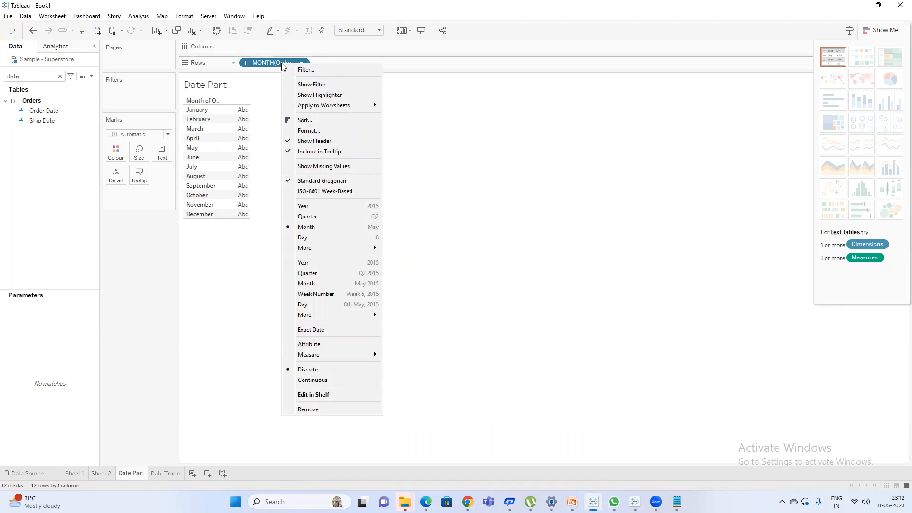
{"action": "key", "text": "super"}
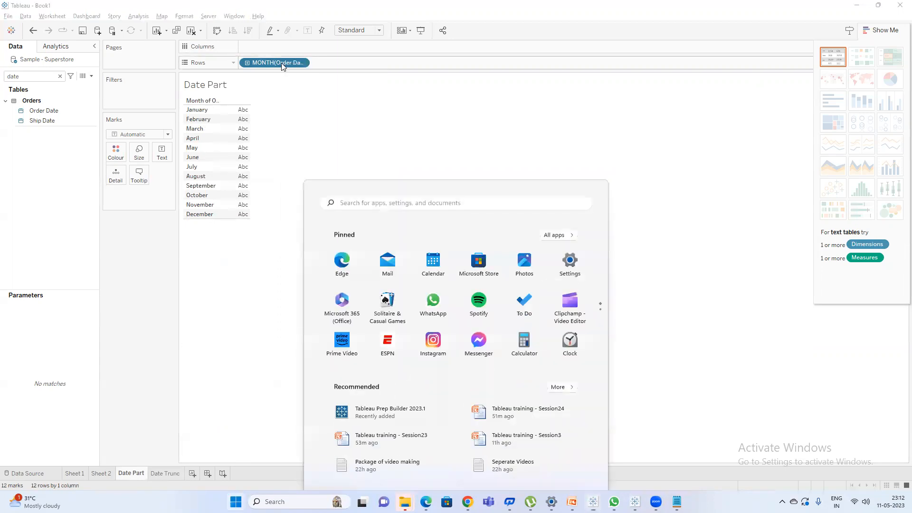
{"action": "type", "text": "pain"}
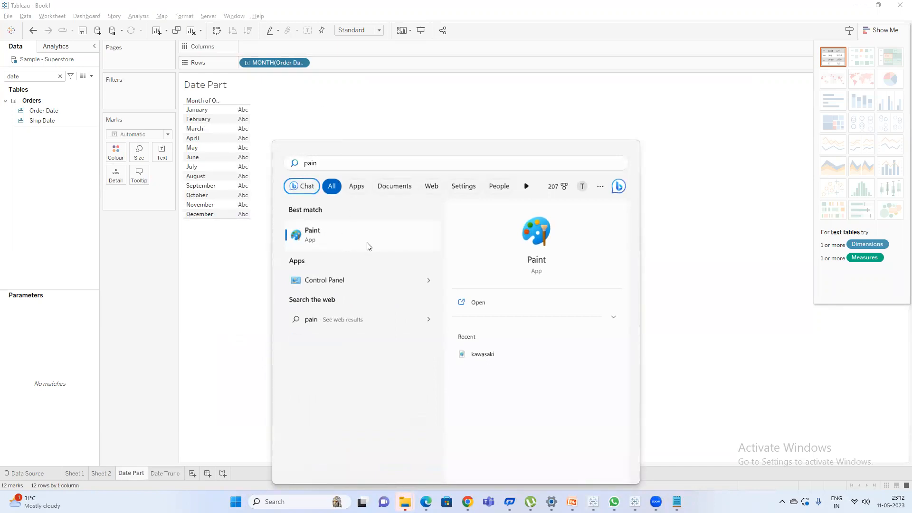
{"action": "left_click", "coordinate": [498, 303]}
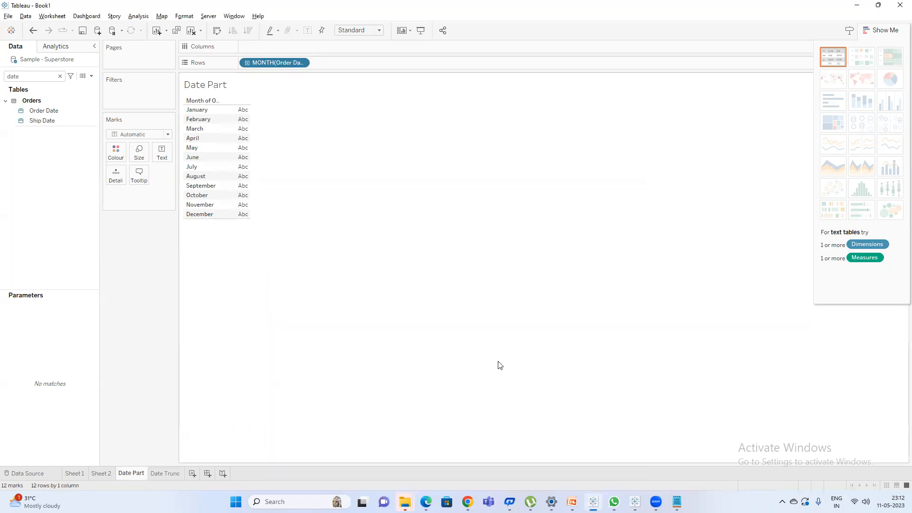
{"action": "key", "text": "super"}
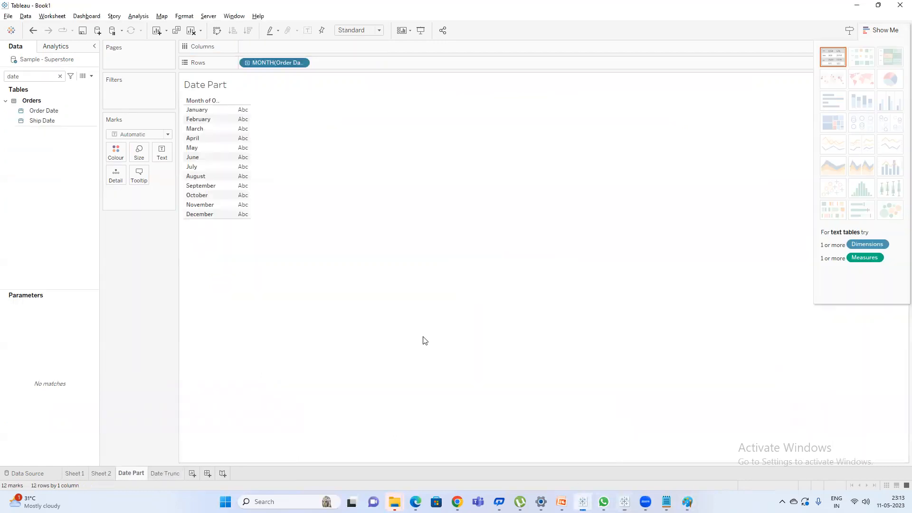
Take a screenshot of the Date Part sheet with the Order Date options showing, and dismiss the ShareX upload request.
{"action": "right_click", "coordinate": [264, 62]}
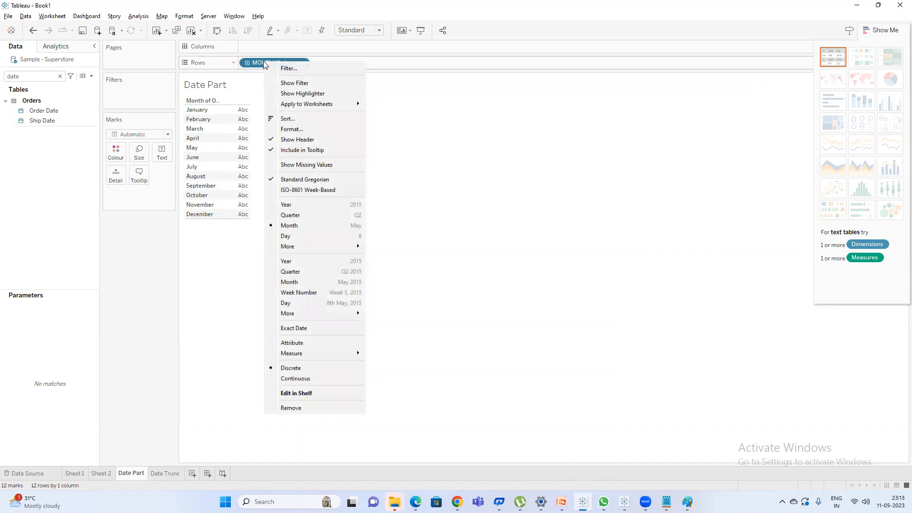
{"action": "key", "text": "Print"}
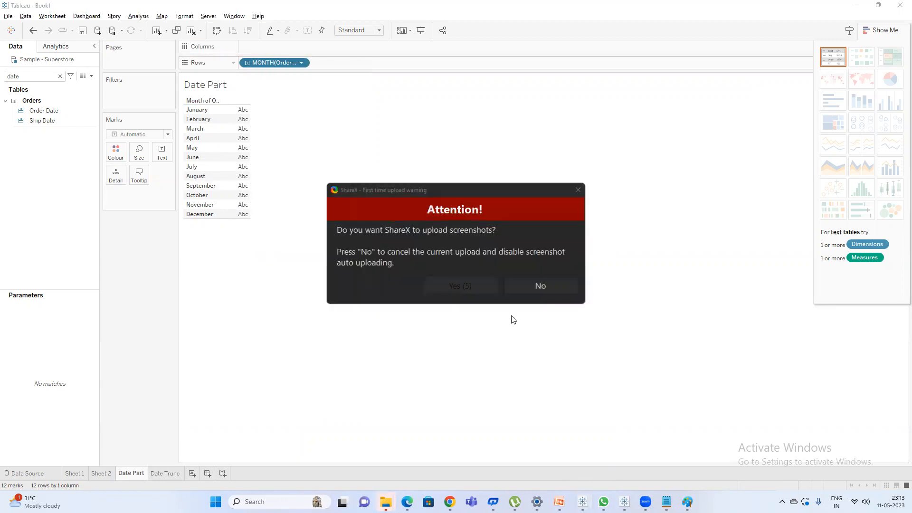
{"action": "left_click", "coordinate": [578, 190]}
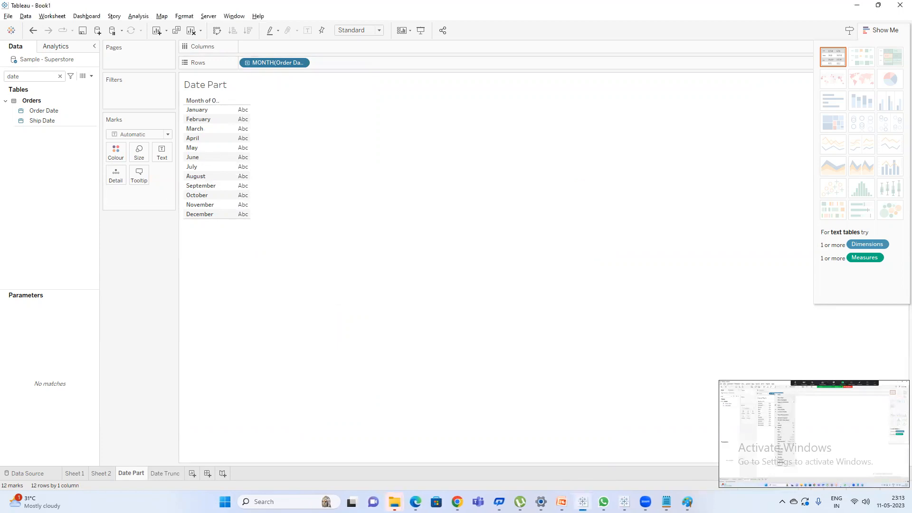
Switch to an untitled Paint window, paste the screenshot and shift it so all the date options are in view.
{"action": "mouse_move", "coordinate": [688, 501]}
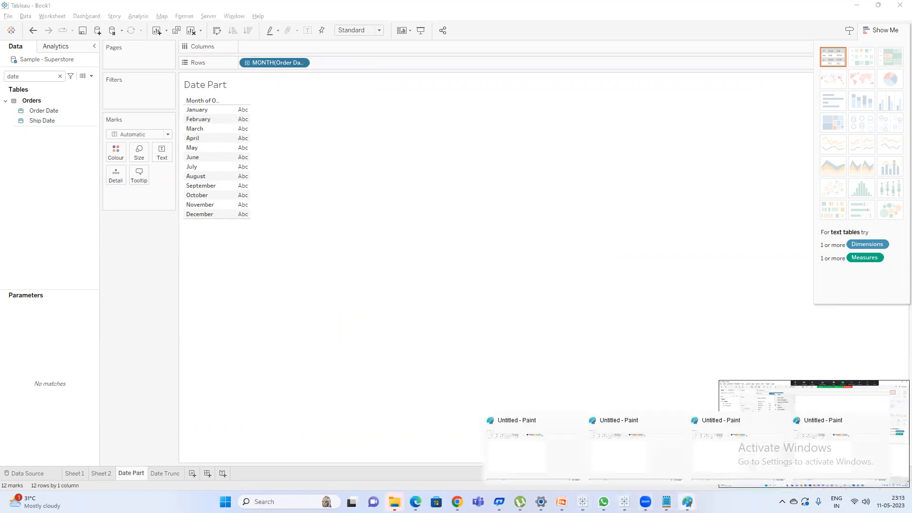
{"action": "left_click", "coordinate": [654, 459]}
{"action": "key", "text": "ctrl+v"}
{"action": "left_click_drag", "start_coordinate": [399, 352], "coordinate": [317, 241]}
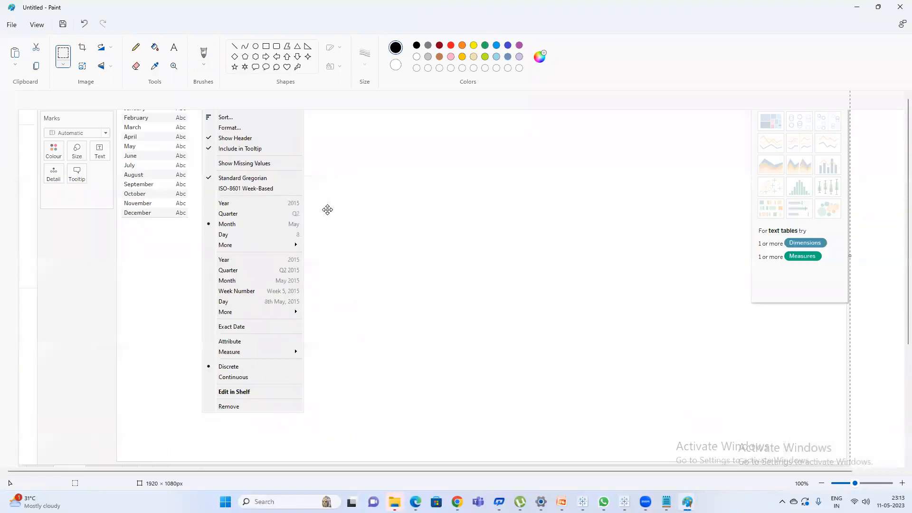
Outline the upper Year-to-More date options with a red rectangle of about 226 × 117 px and label it "Date part".
{"action": "left_click", "coordinate": [266, 48]}
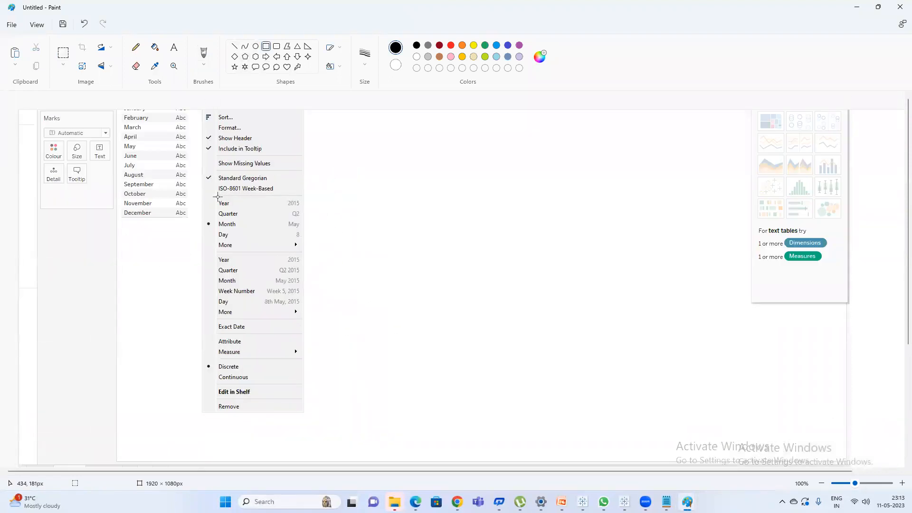
{"action": "left_click", "coordinate": [451, 46]}
{"action": "left_click_drag", "start_coordinate": [203, 197], "coordinate": [309, 252]}
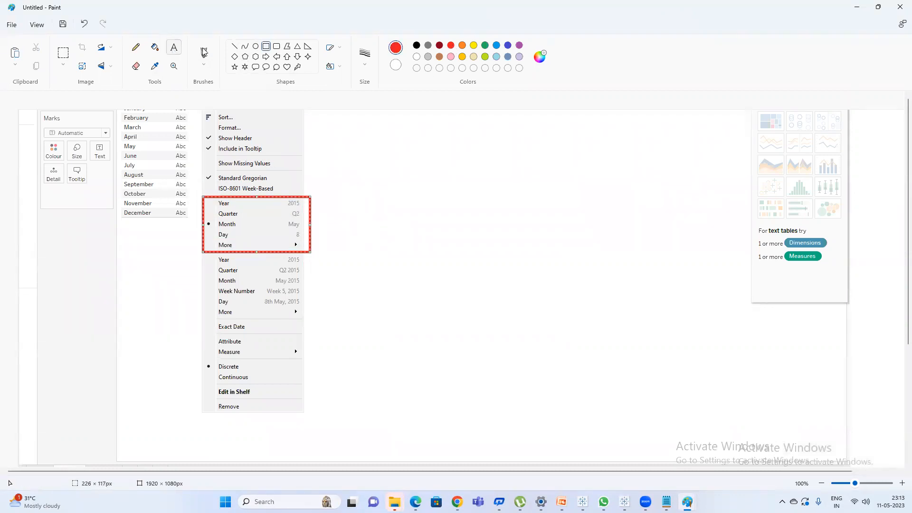
{"action": "left_click", "coordinate": [324, 213]}
{"action": "type", "text": "Date part"}
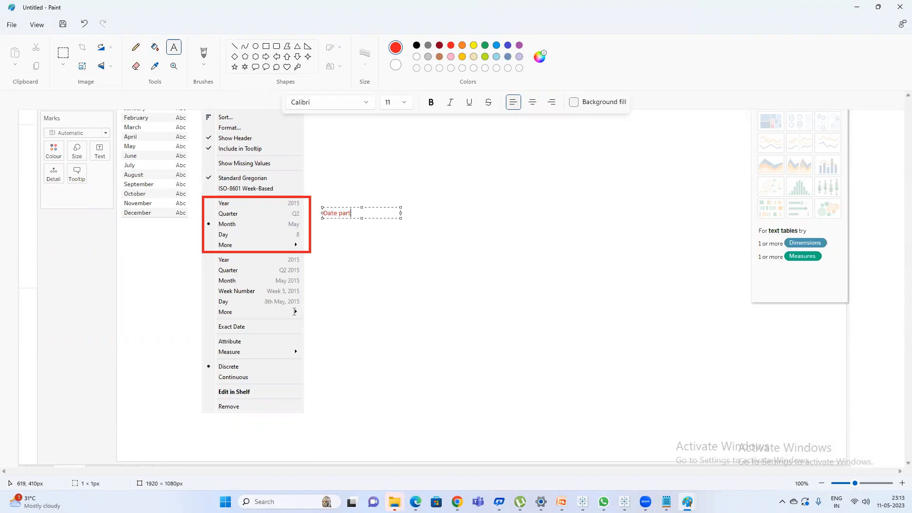
Outline the lower Year-to-More date options with a green rectangle of about 224 × 135 px and label it "Date trunc".
{"action": "left_click", "coordinate": [485, 46]}
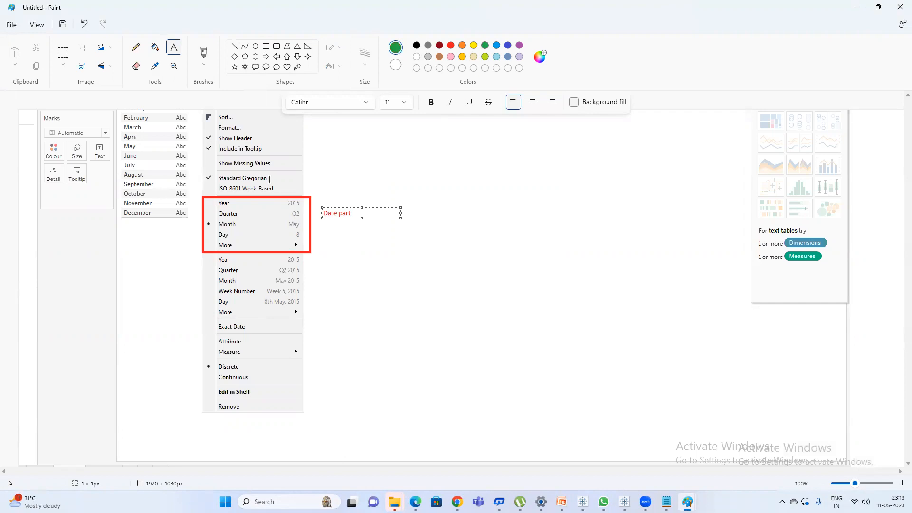
{"action": "left_click", "coordinate": [281, 215]}
{"action": "left_click_drag", "start_coordinate": [203, 256], "coordinate": [309, 320]}
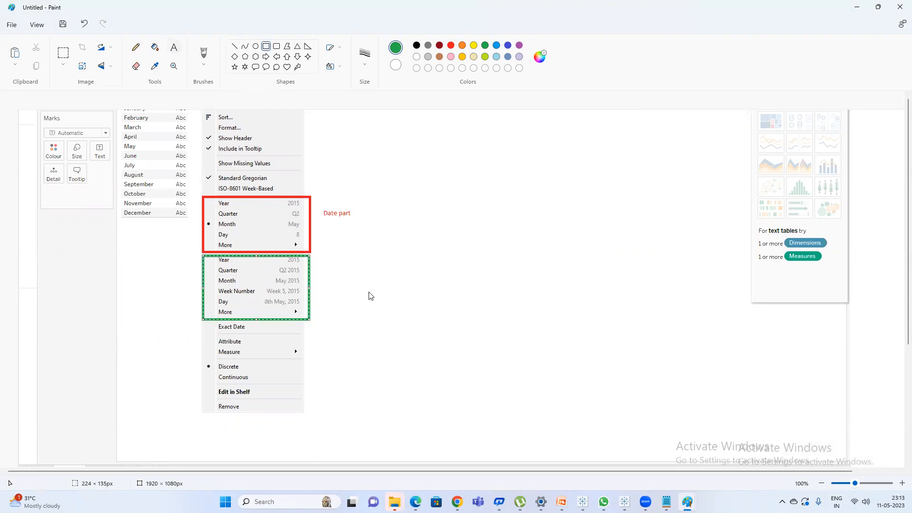
{"action": "left_click", "coordinate": [316, 276]}
{"action": "type", "text": "Date t"}
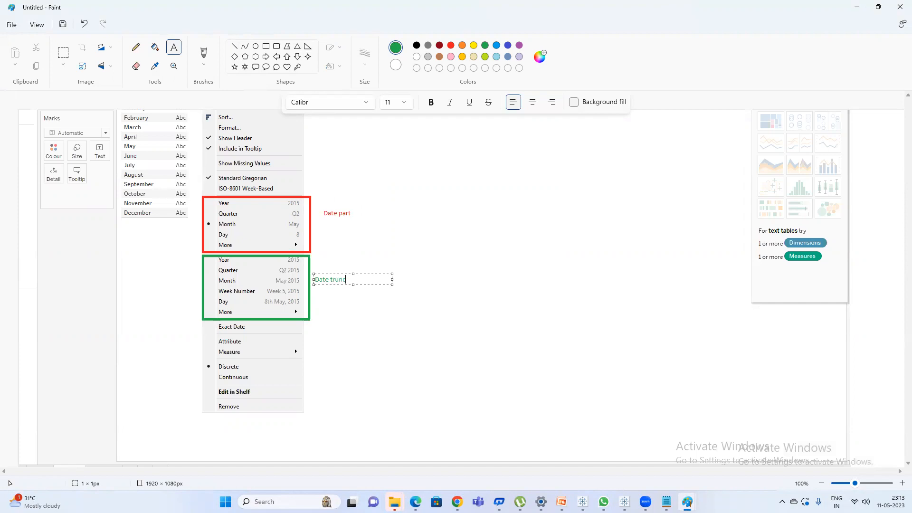
{"action": "type", "text": "runc"}
Below the "Date trunc" label, add the notes "for years no diff", "its a combination year & quarter" and "year & month".
{"action": "key", "text": "Return"}
{"action": "type", "text": "for years no diff"}
{"action": "key", "text": "Return"}
{"action": "key", "text": "Return"}
{"action": "type", "text": "its a combi"}
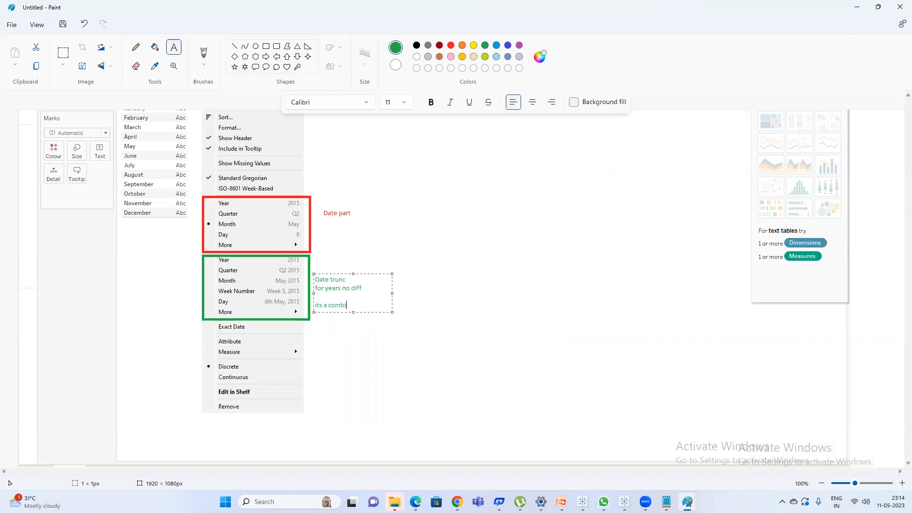
{"action": "type", "text": "nation year & quarter"}
{"action": "key", "text": "Return"}
{"action": "type", "text": "year & month"}
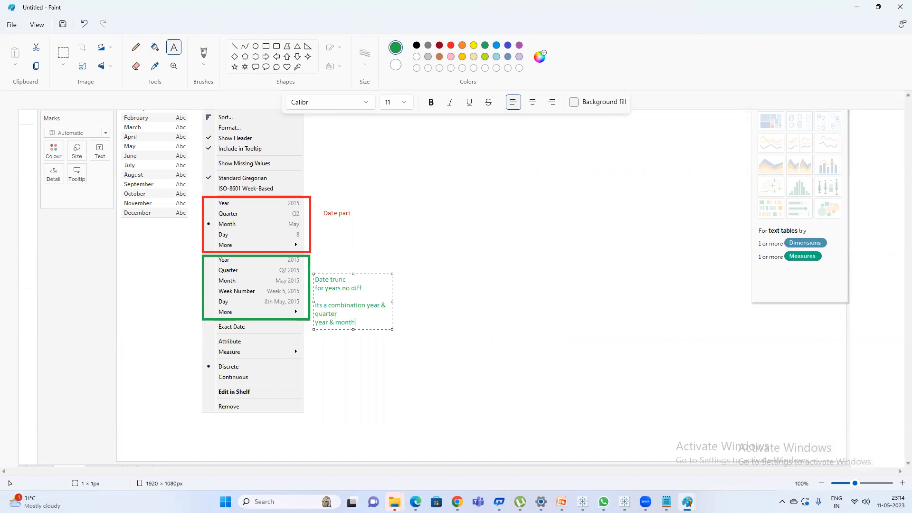
Add the line "year month & week" to the green notes, and prefix the month and week lines with "month---" and "weeks----".
{"action": "key", "text": "Return"}
{"action": "type", "text": "year month & week"}
{"action": "key", "text": "Return"}
{"action": "type", "text": "yweeksmonth"}
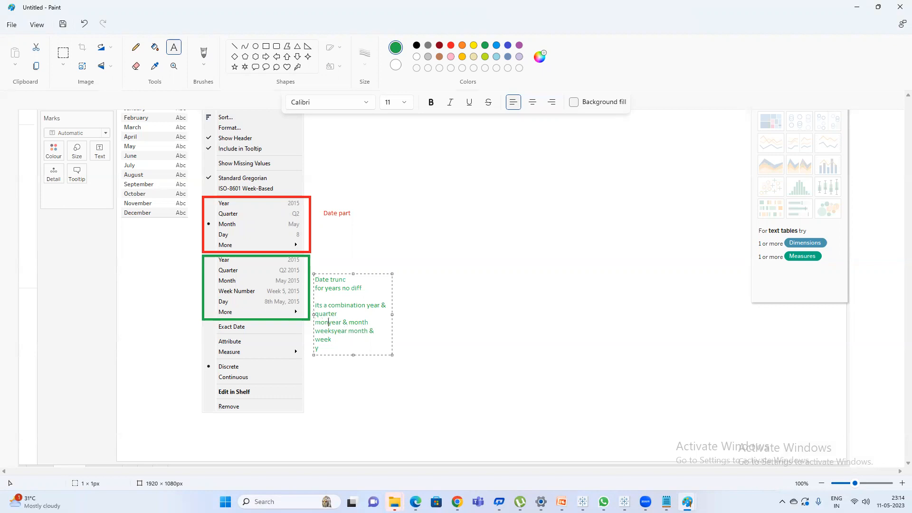
{"action": "type", "text": "---"}
{"action": "key", "text": "BackSpace"}
{"action": "type", "text": "----"}
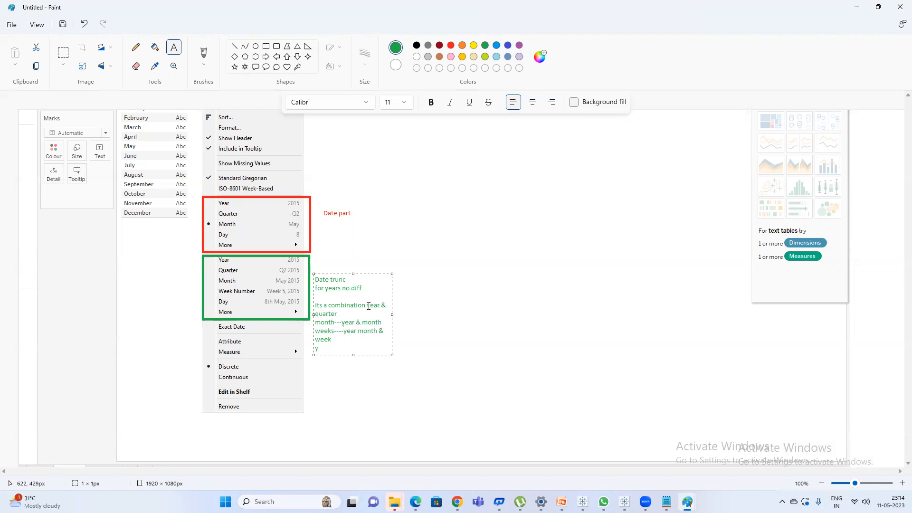
Put "Quarter---year & quarter" on its own line in the green notes and complete the last line as "Day---year month & day".
{"action": "key", "text": "Return"}
{"action": "type", "text": "Quarter ---"}
{"action": "key", "text": "BackSpace"}
{"action": "type", "text": "Day---year month & day-"}
{"action": "key", "text": "BackSpace"}
Add red notes "year only year", "quarter", "month" and "day" on separate lines and position them just below the "Date part" label.
{"action": "left_click", "coordinate": [451, 45]}
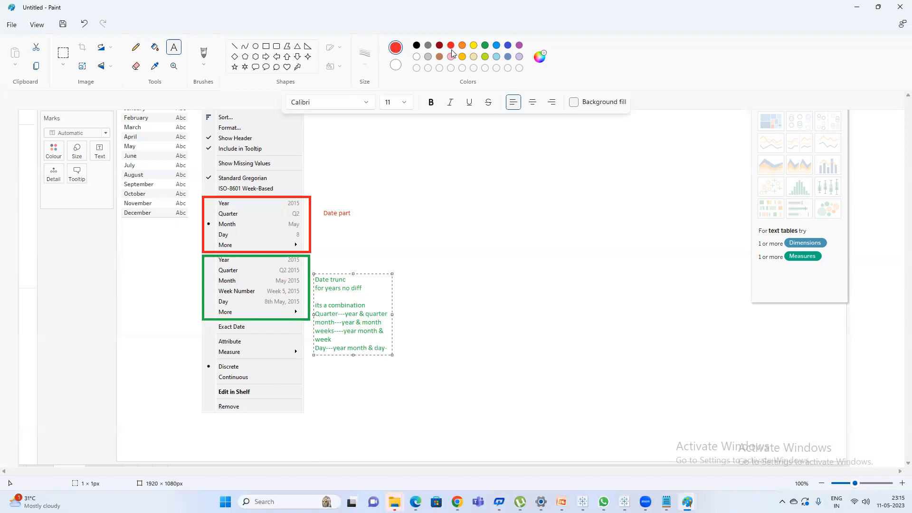
{"action": "left_click", "coordinate": [325, 226]}
{"action": "left_click", "coordinate": [326, 217]}
{"action": "type", "text": "year only year"}
{"action": "key", "text": "Return"}
{"action": "type", "text": "quarter"}
{"action": "key", "text": "Return"}
{"action": "type", "text": "month"}
{"action": "key", "text": "Return"}
{"action": "type", "text": "day"}
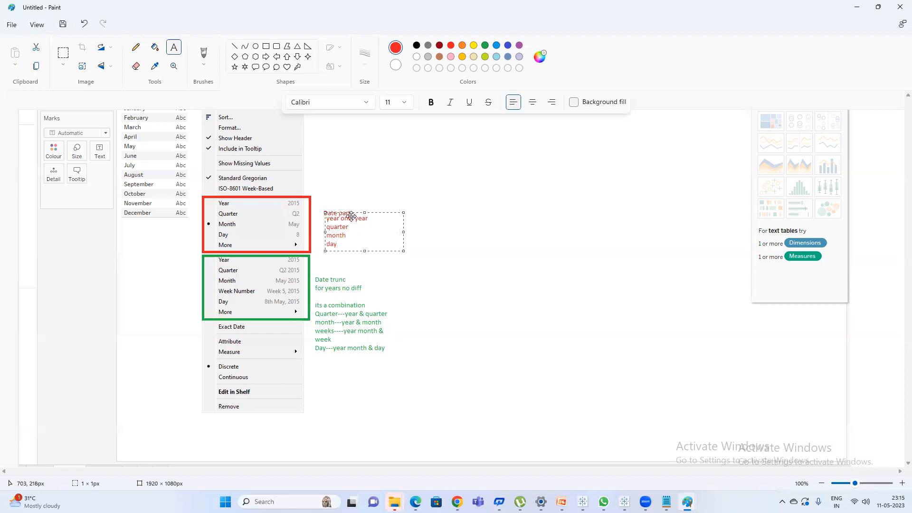
{"action": "left_click_drag", "start_coordinate": [351, 216], "coordinate": [346, 220]}
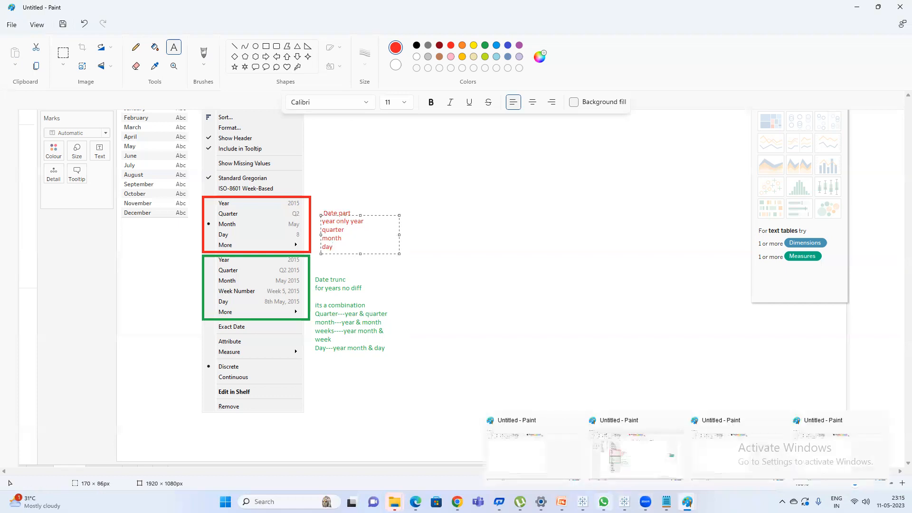
Open the Windows display settings and set the screen scale to 125%.
{"action": "left_click", "coordinate": [625, 502]}
{"action": "left_click", "coordinate": [585, 500]}
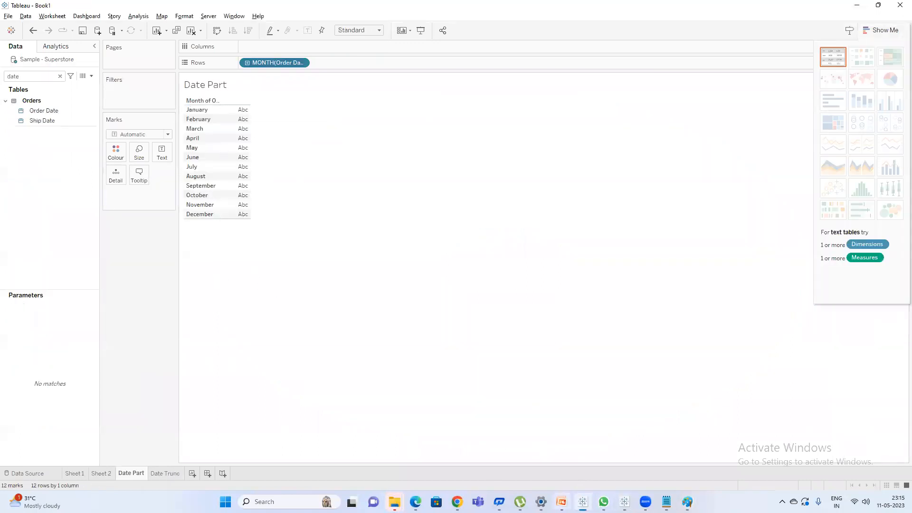
{"action": "key", "text": "super"}
{"action": "type", "text": "reso"}
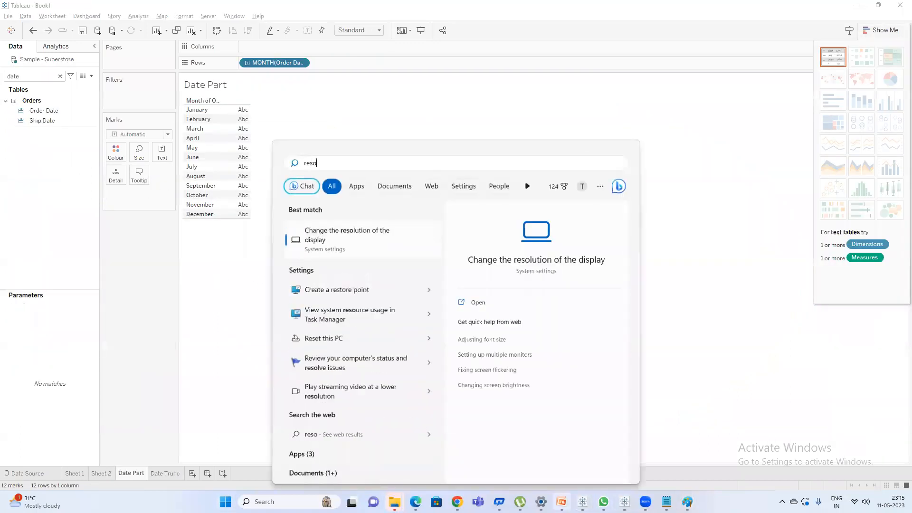
{"action": "key", "text": "Return"}
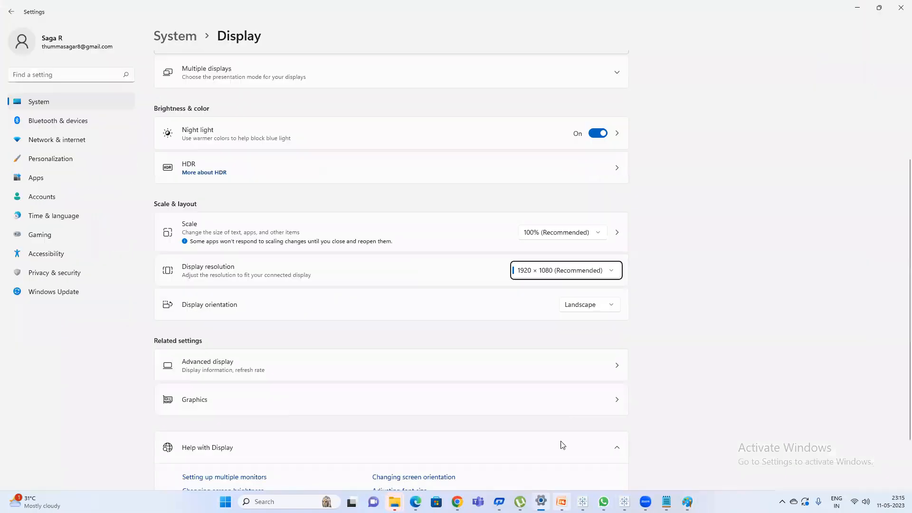
{"action": "left_click", "coordinate": [547, 236]}
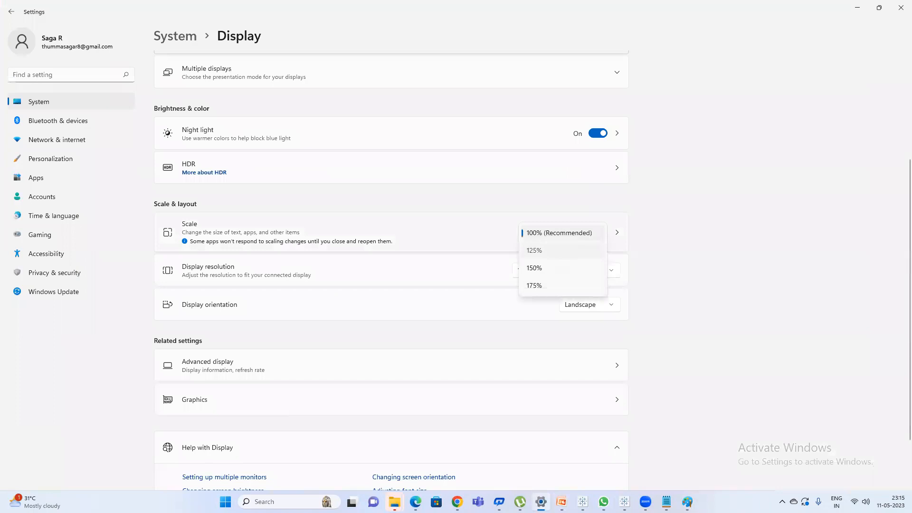
{"action": "left_click", "coordinate": [551, 251]}
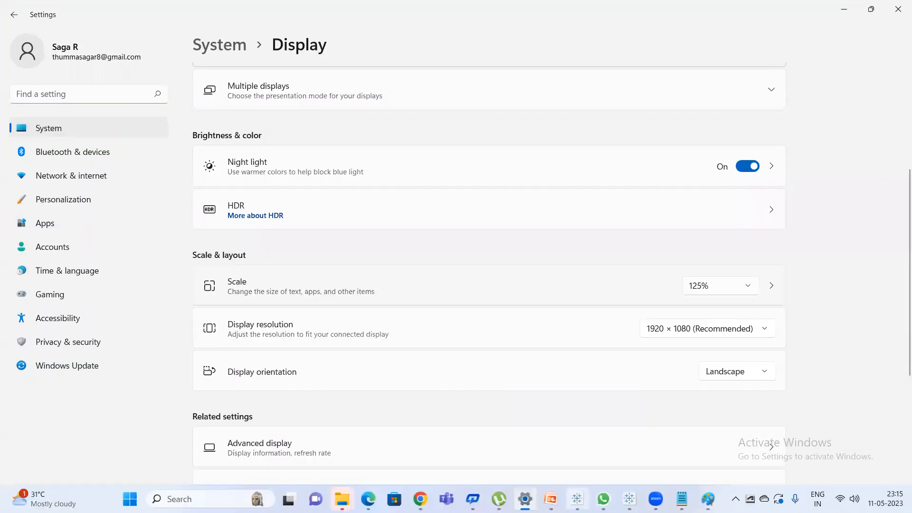
Return to Tableau and check the Order Date date options on the Date Part sheet.
{"action": "key", "text": "alt+Tab"}
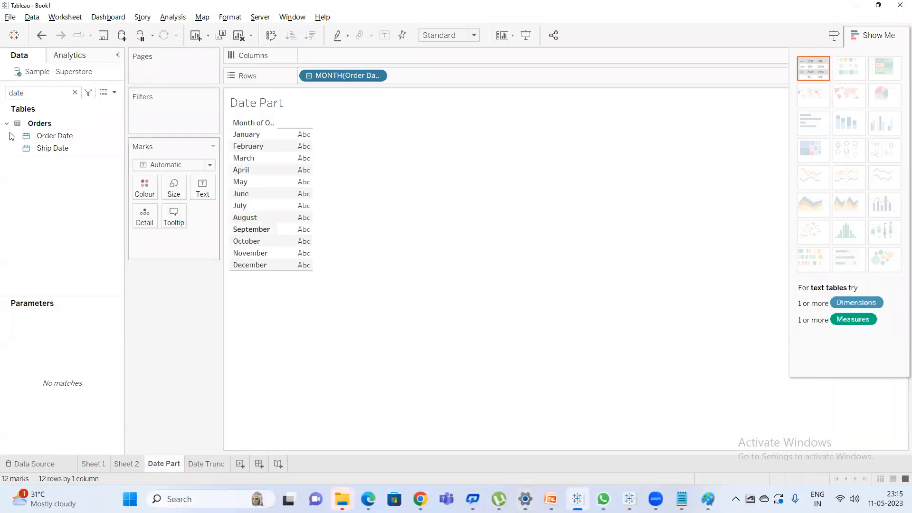
{"action": "right_click", "coordinate": [333, 76]}
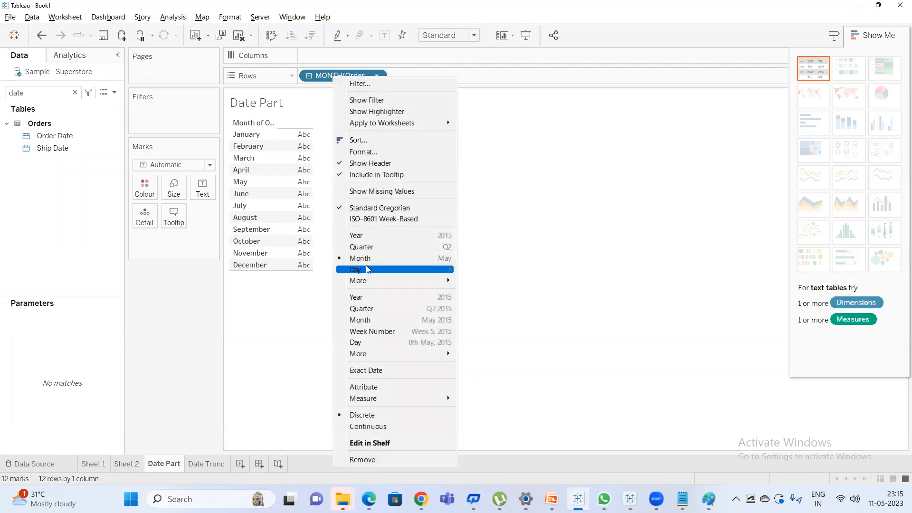
{"action": "left_click", "coordinate": [516, 290]}
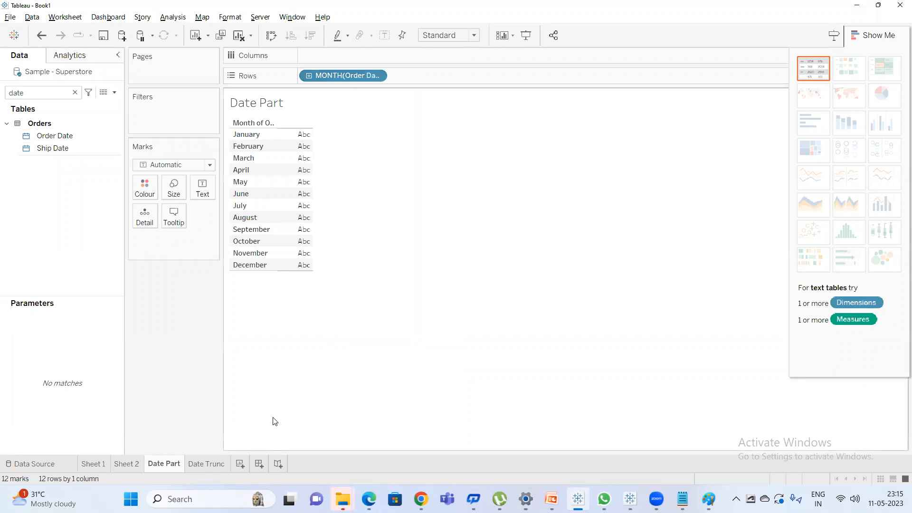
Show the Date Trunc sheet and widen the Month of Order Date column to fit its full header.
{"action": "left_click", "coordinate": [208, 464]}
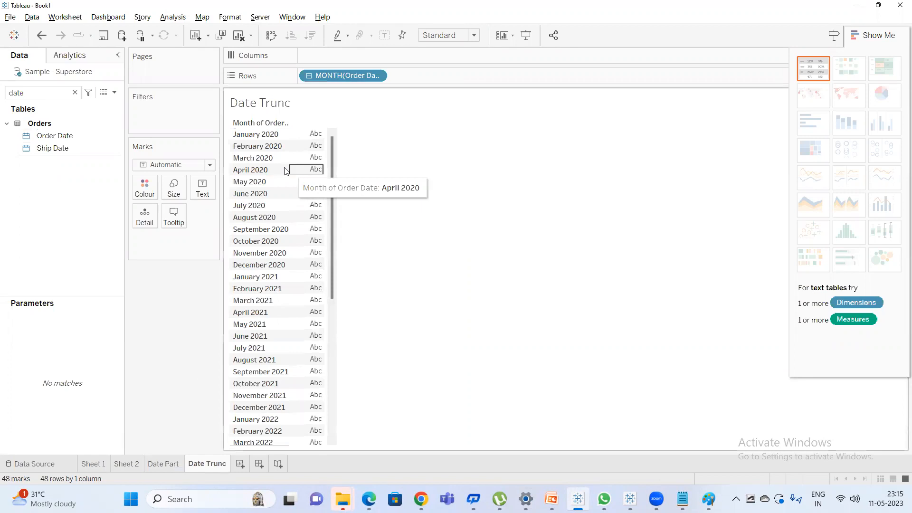
{"action": "left_click_drag", "start_coordinate": [288, 171], "coordinate": [304, 172]}
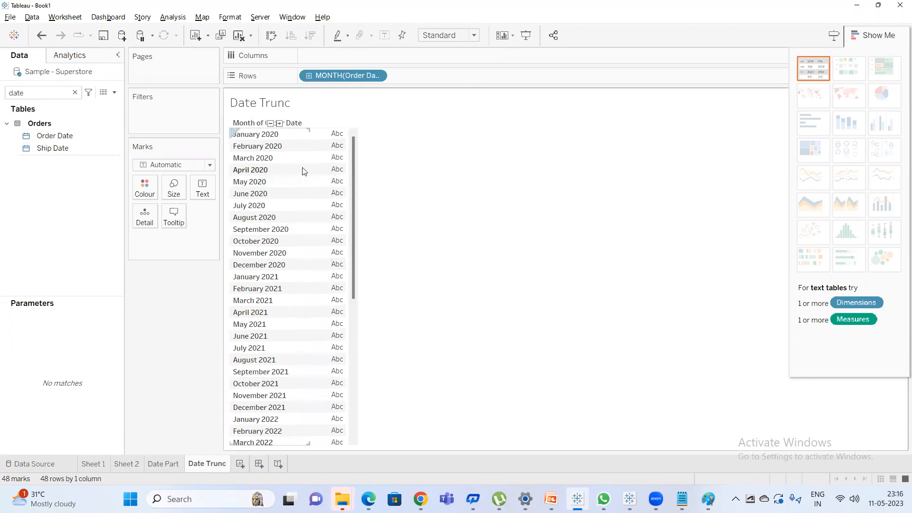
Examine the full date expression behind the month field in Rows on the Date Trunc sheet.
{"action": "right_click", "coordinate": [336, 74]}
{"action": "left_click", "coordinate": [323, 79]}
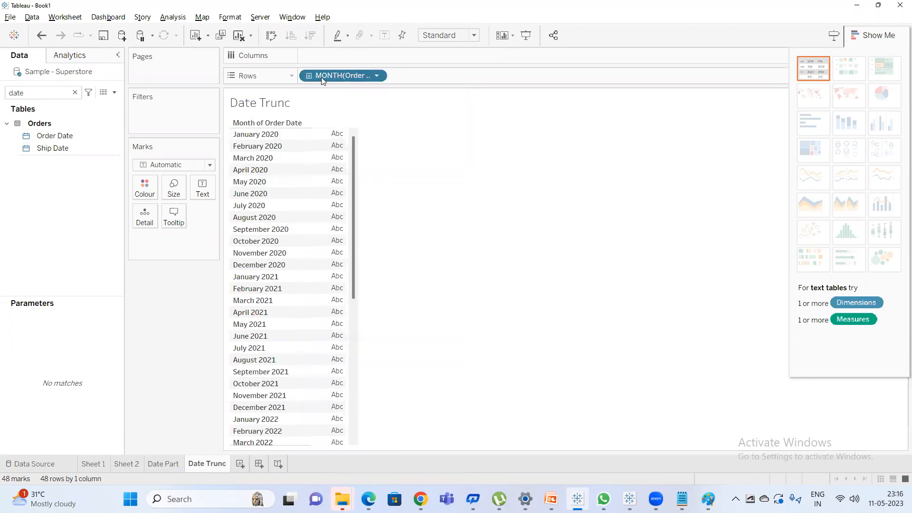
{"action": "double_click", "coordinate": [321, 78]}
{"action": "key", "text": "Left"}
{"action": "key", "text": "Left"}
{"action": "key", "text": "Left"}
{"action": "key", "text": "Left"}
{"action": "key", "text": "Left"}
{"action": "key", "text": "Left"}
{"action": "key", "text": "Left"}
{"action": "key", "text": "Left"}
{"action": "key", "text": "Left"}
{"action": "key", "text": "Left"}
{"action": "key", "text": "Left"}
{"action": "key", "text": "Left"}
{"action": "key", "text": "Left"}
{"action": "key", "text": "Left"}
{"action": "key", "text": "Left"}
{"action": "key", "text": "Left"}
{"action": "key", "text": "Left"}
{"action": "key", "text": "Left"}
{"action": "key", "text": "Left"}
{"action": "key", "text": "Left"}
{"action": "left_click", "coordinate": [476, 231]}
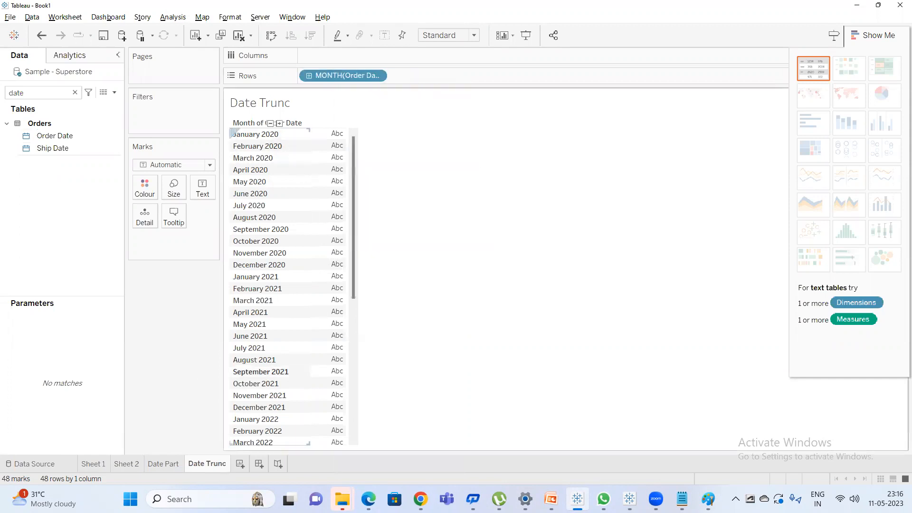
Review the date level options of the Order Date month field on the Date Part sheet.
{"action": "left_click", "coordinate": [164, 467]}
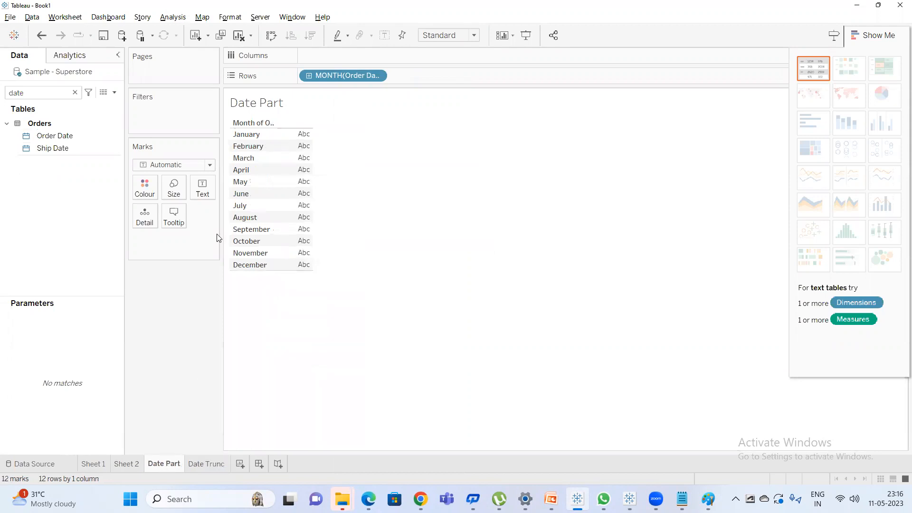
{"action": "right_click", "coordinate": [345, 76]}
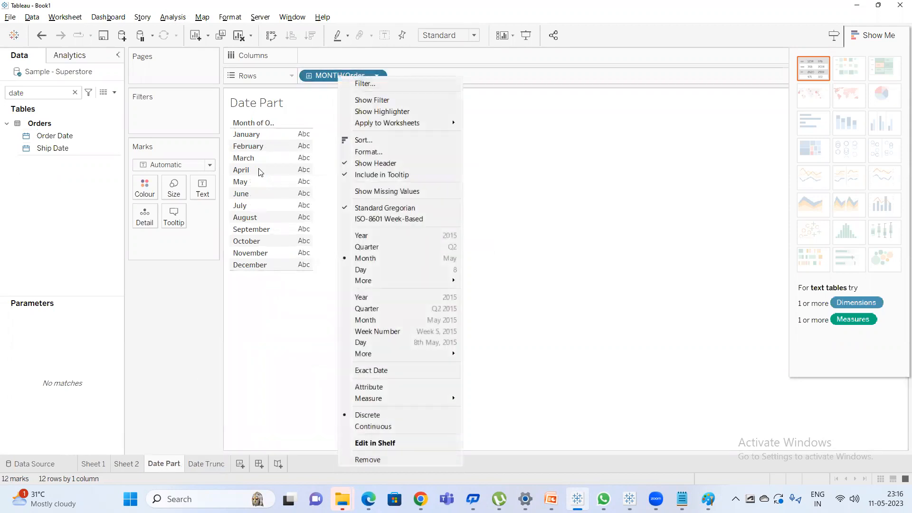
{"action": "left_click", "coordinate": [253, 332]}
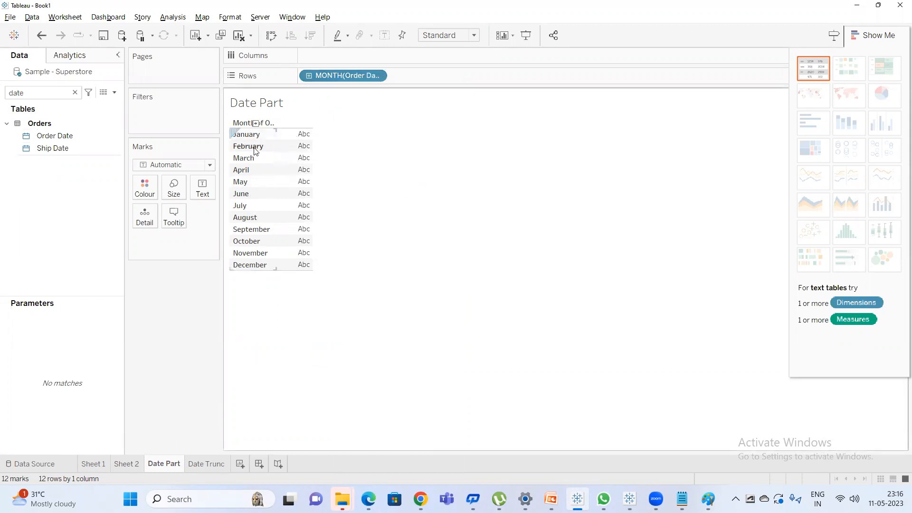
Add Order Date by year after the month field in Rows on the Date Part sheet.
{"action": "left_click", "coordinate": [55, 135]}
{"action": "left_click_drag", "start_coordinate": [55, 134], "coordinate": [424, 79]}
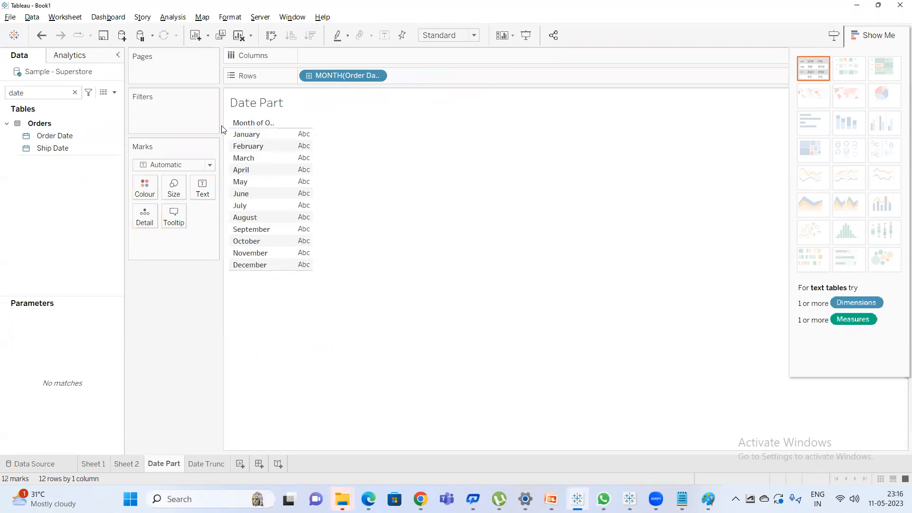
{"action": "left_click_drag", "start_coordinate": [51, 134], "coordinate": [434, 71]}
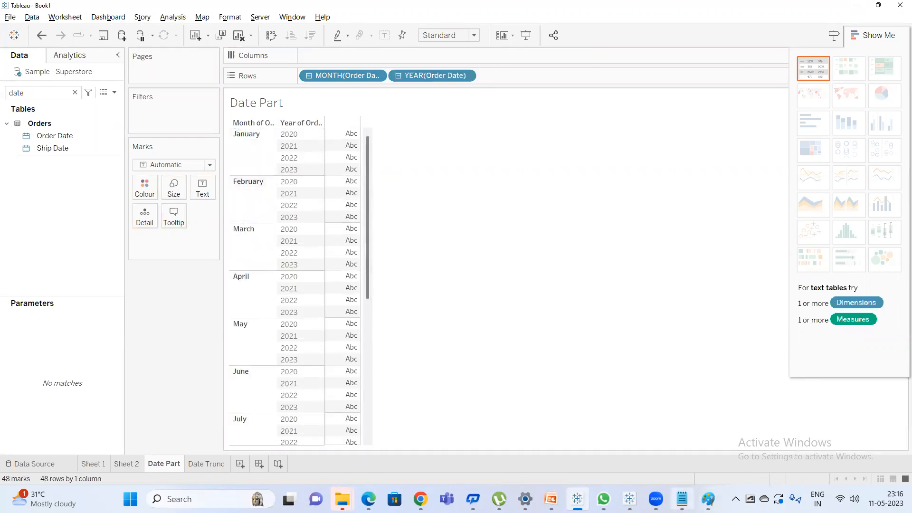
In Notepad, add the lines "Month only" and "January of all year" below the quarter notes in the Date part column.
{"action": "left_click", "coordinate": [682, 499]}
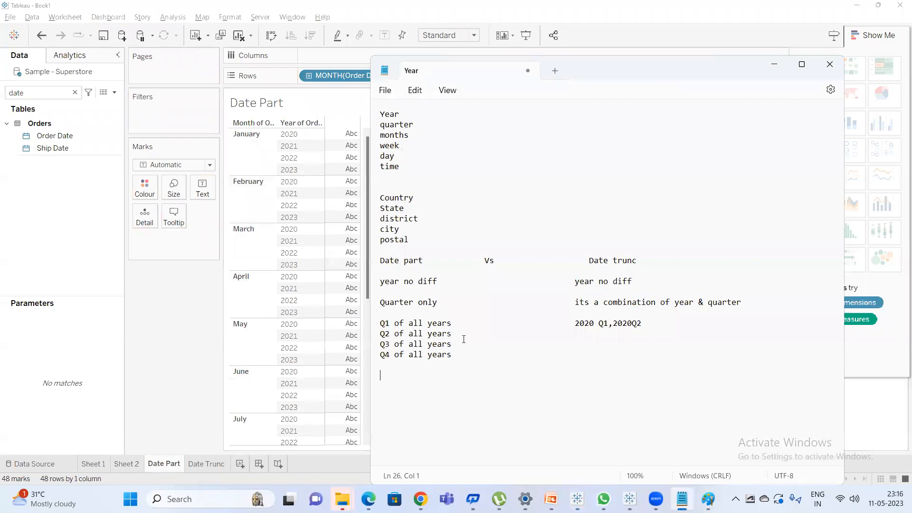
{"action": "key", "text": "Return"}
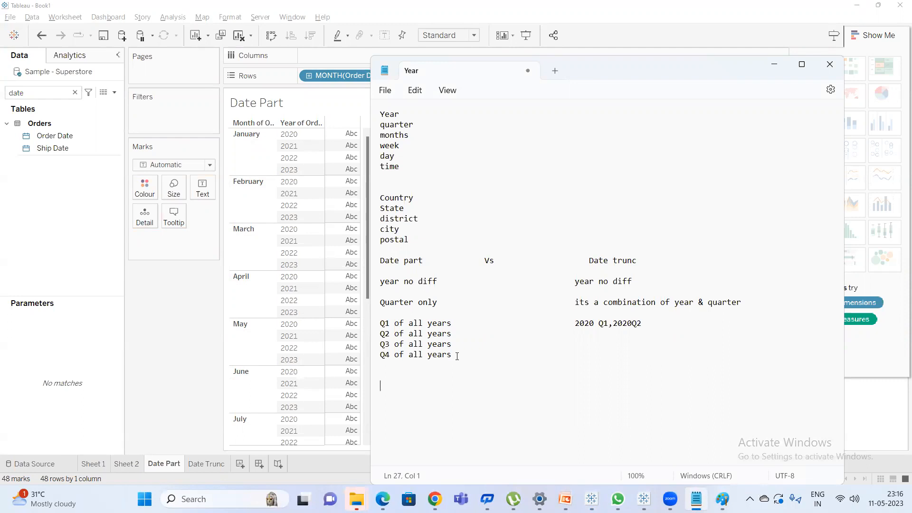
{"action": "type", "text": "Month only mon"}
{"action": "key", "text": "BackSpace"}
{"action": "key", "text": "BackSpace"}
{"action": "key", "text": "BackSpace"}
{"action": "type", "text": "January of all year"}
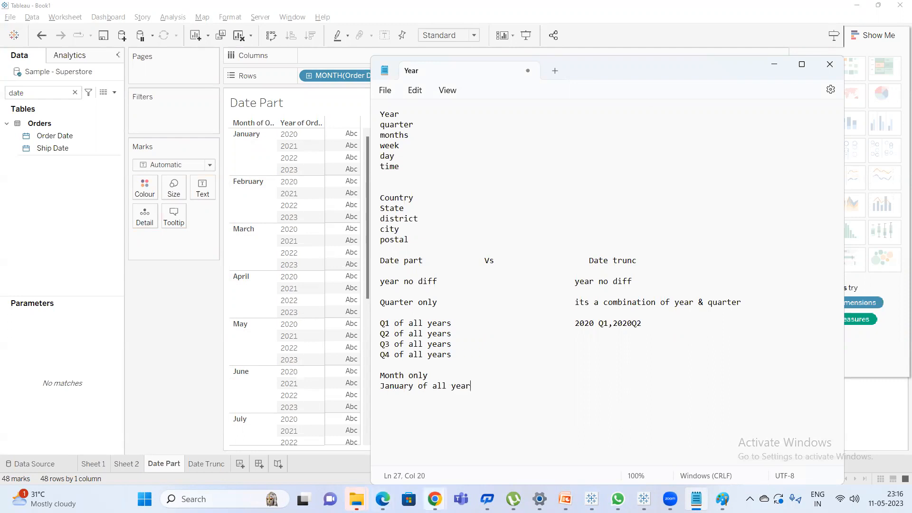
Switch to the Google Meet call, dismiss the raised-hand notification and return to the Tableau workbook.
{"action": "mouse_move", "coordinate": [434, 499]}
{"action": "left_click", "coordinate": [367, 422]}
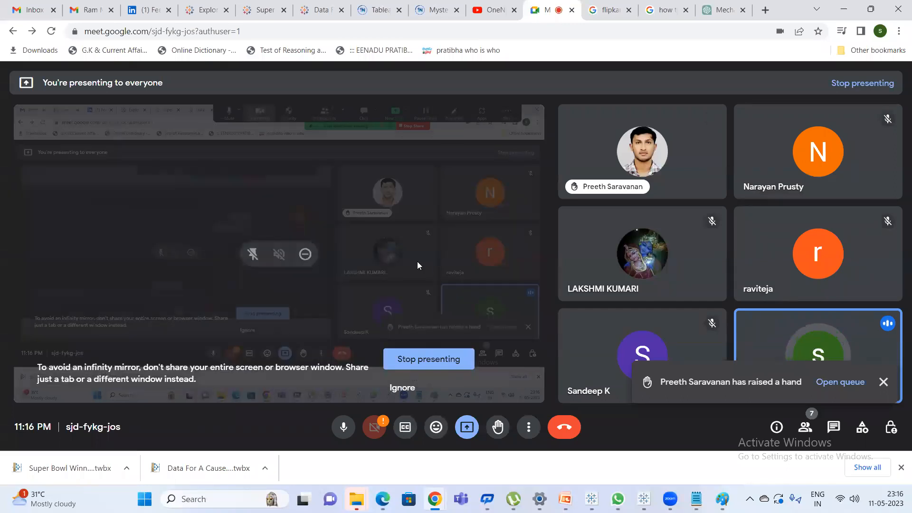
{"action": "left_click", "coordinate": [884, 382]}
{"action": "mouse_move", "coordinate": [592, 499]}
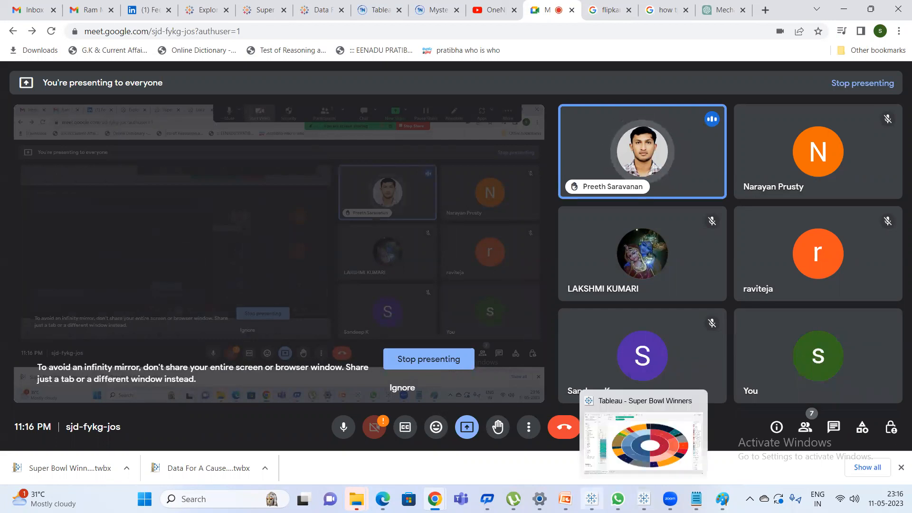
{"action": "left_click", "coordinate": [627, 433]}
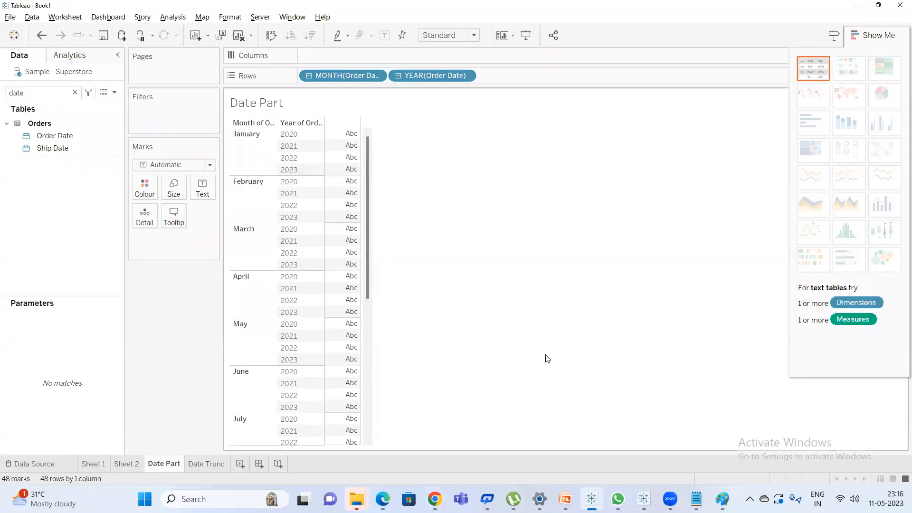
Review the Order Date date options on the Date Trunc sheet, choosing the month-and-year level again.
{"action": "left_click", "coordinate": [210, 468]}
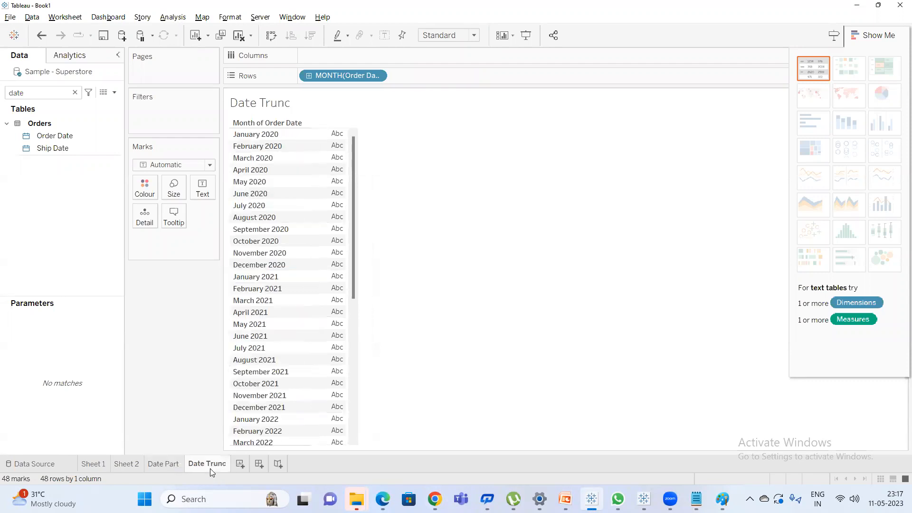
{"action": "mouse_move", "coordinate": [209, 469]}
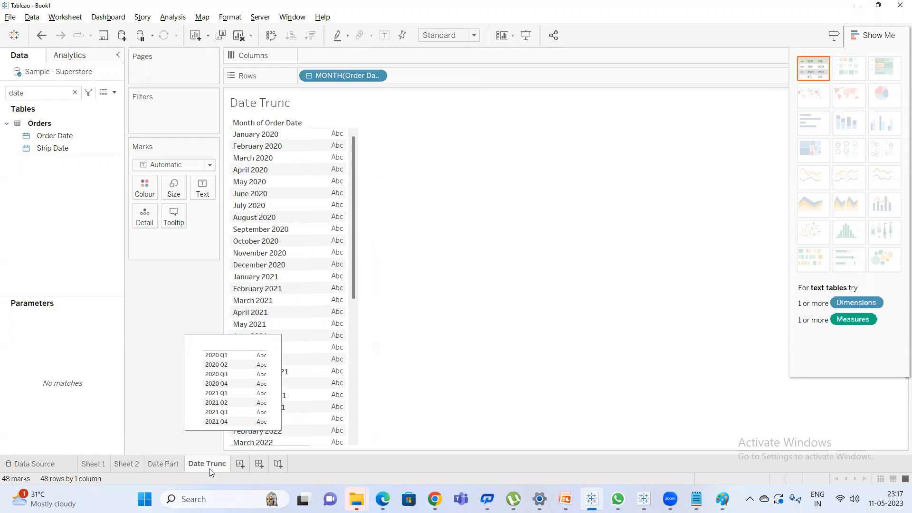
{"action": "right_click", "coordinate": [341, 78]}
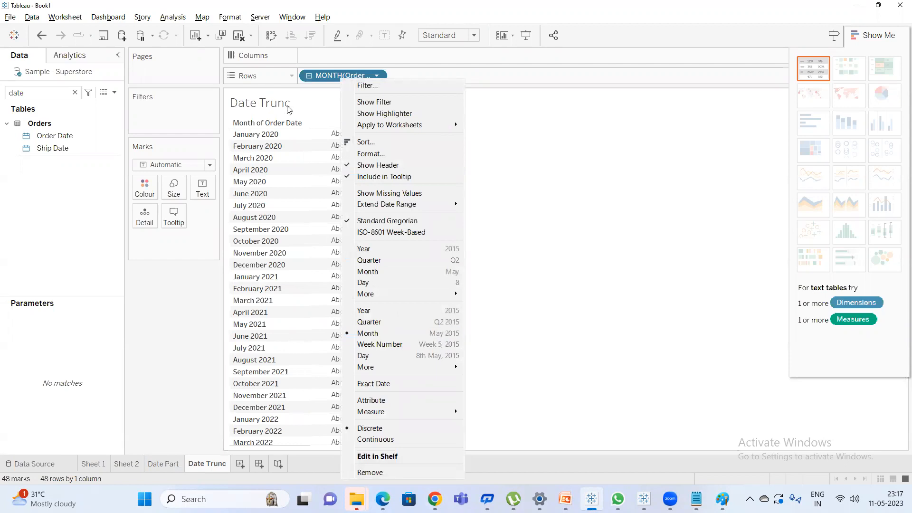
{"action": "left_click", "coordinate": [385, 334]}
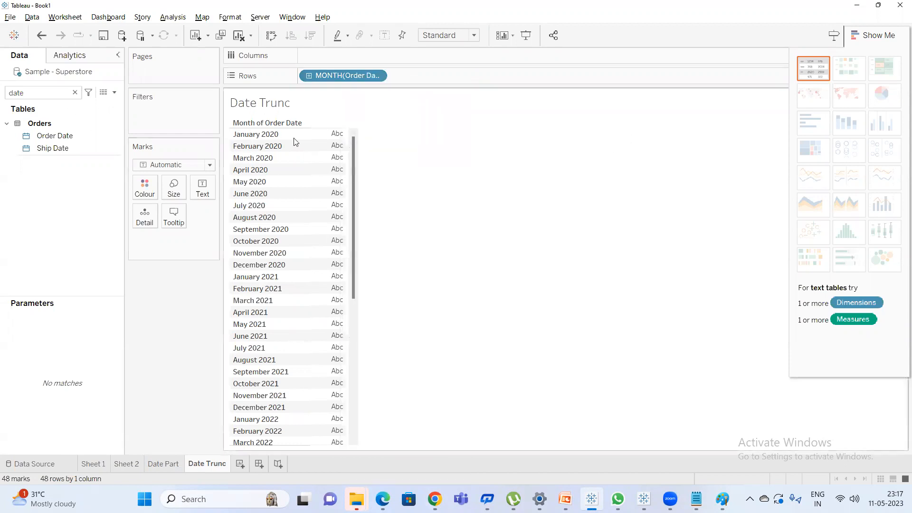
{"action": "right_click", "coordinate": [338, 70]}
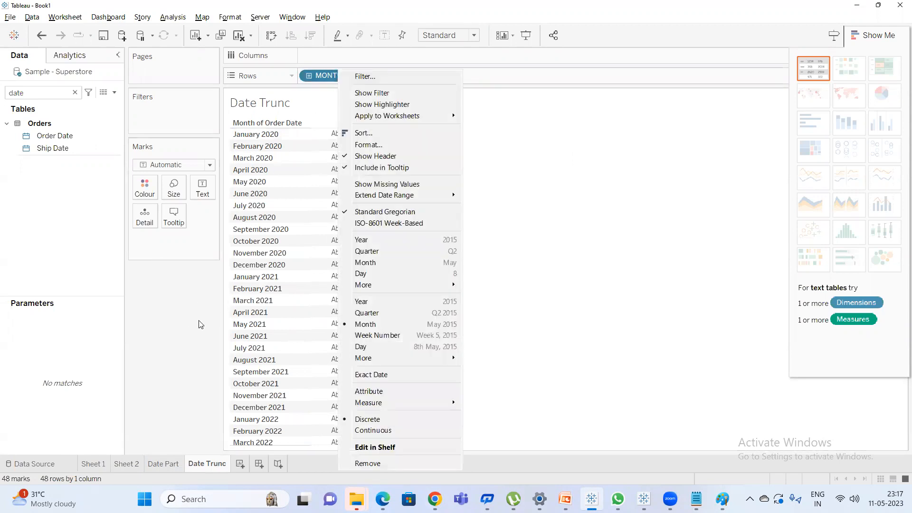
Replace the data field search with "sa" to find the Sales field.
{"action": "left_click", "coordinate": [74, 93]}
{"action": "left_click", "coordinate": [57, 93]}
{"action": "type", "text": "sa"}
Show Sales as text for each month on the Date Trunc sheet and apply a running total quick table calculation.
{"action": "left_click_drag", "start_coordinate": [47, 144], "coordinate": [200, 187]}
{"action": "right_click", "coordinate": [172, 239]}
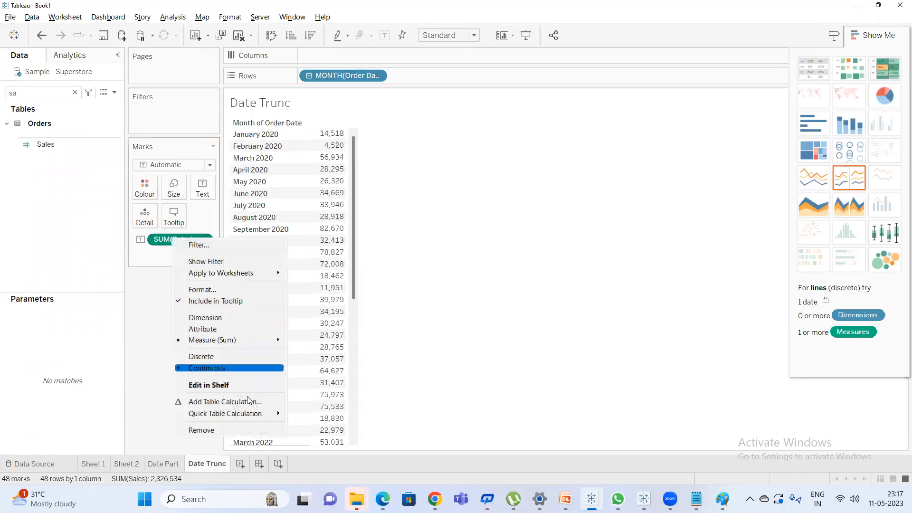
{"action": "mouse_move", "coordinate": [266, 413]}
{"action": "left_click", "coordinate": [322, 414]}
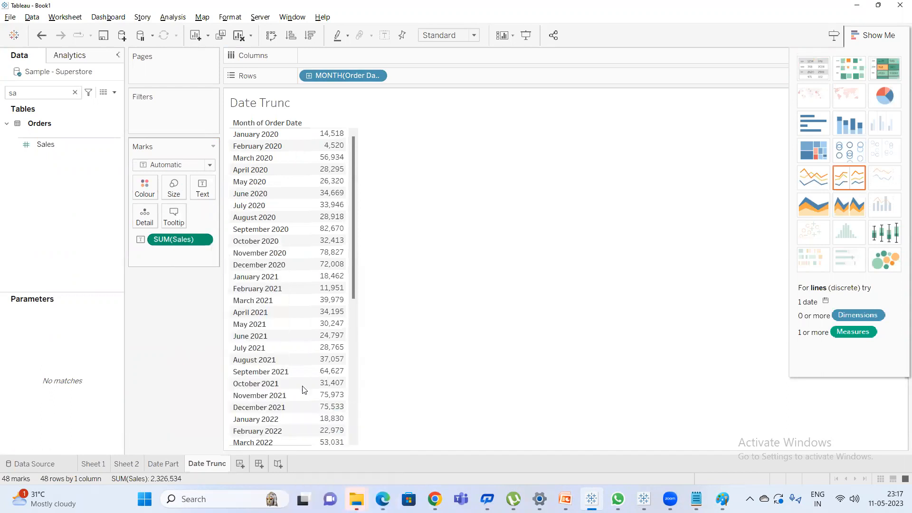
Inspect the running total expression of Sales and remove that field from the Date Trunc view.
{"action": "double_click", "coordinate": [170, 240]}
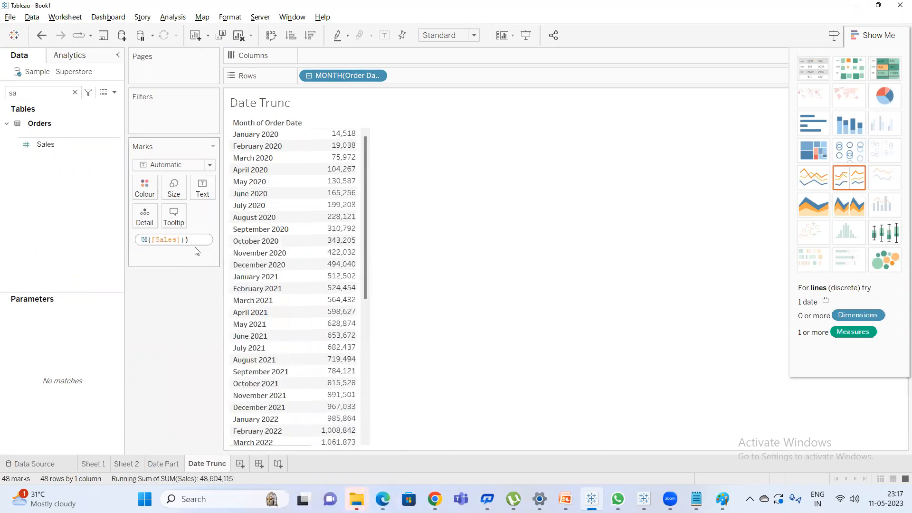
{"action": "key", "text": "Home"}
{"action": "left_click", "coordinate": [171, 321]}
{"action": "left_click_drag", "start_coordinate": [178, 241], "coordinate": [182, 330]}
Check the Order Date level options on the Date Trunc sheet, and view the Google Meet call before returning to Tableau.
{"action": "right_click", "coordinate": [338, 75]}
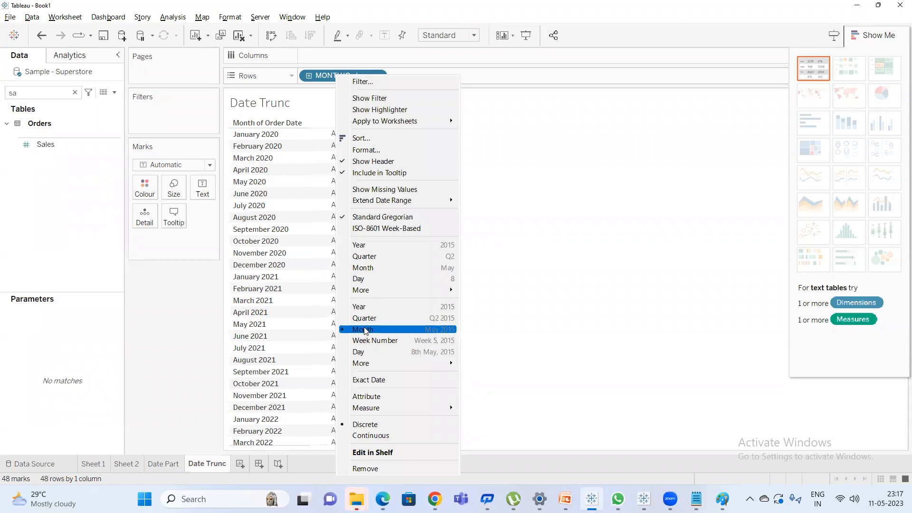
{"action": "left_click", "coordinate": [491, 336]}
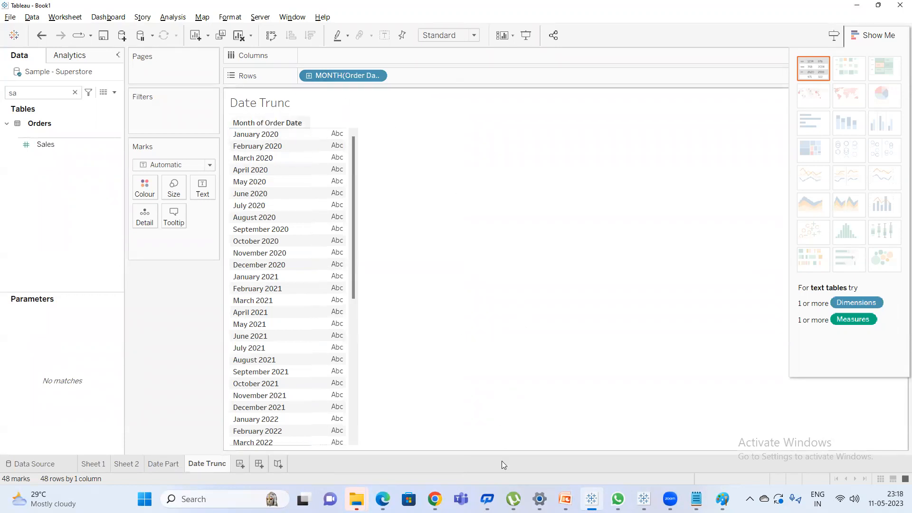
{"action": "mouse_move", "coordinate": [435, 499]}
{"action": "left_click", "coordinate": [376, 449]}
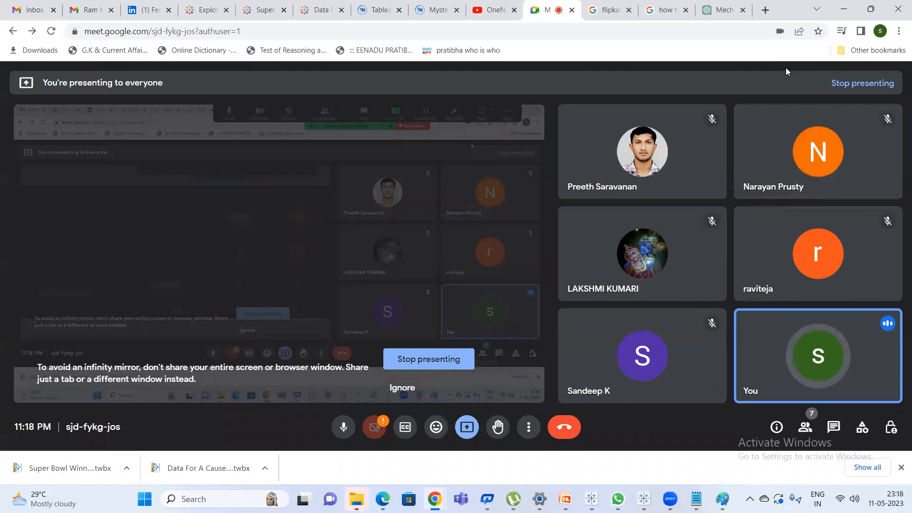
{"action": "key", "text": "alt+Tab"}
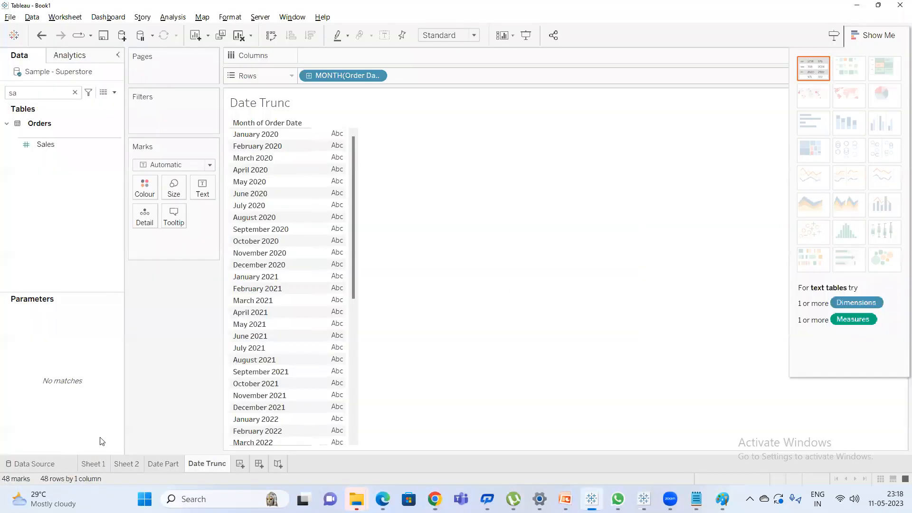
Remove the year of Order Date from Rows on the Date Part sheet.
{"action": "left_click", "coordinate": [172, 464]}
{"action": "left_click_drag", "start_coordinate": [427, 76], "coordinate": [387, 189]}
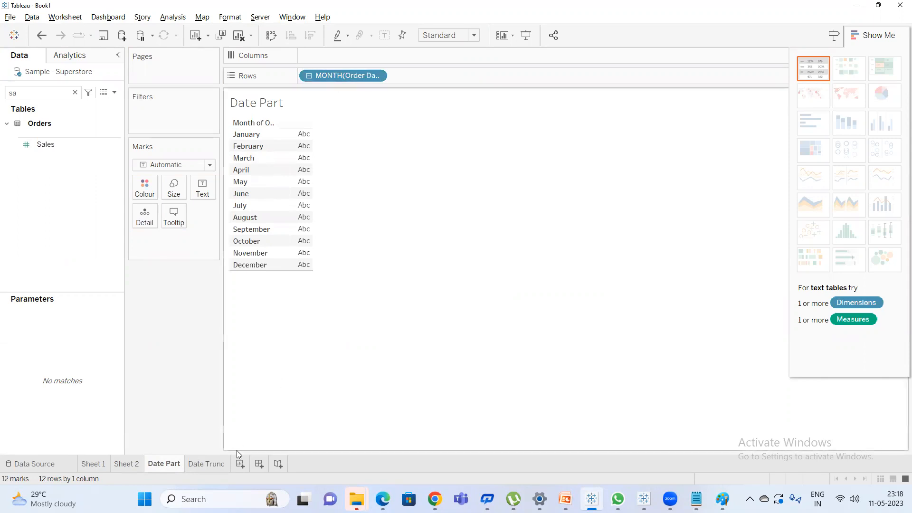
Convert the month of Order Date on the Date Trunc sheet to continuous.
{"action": "left_click", "coordinate": [204, 465]}
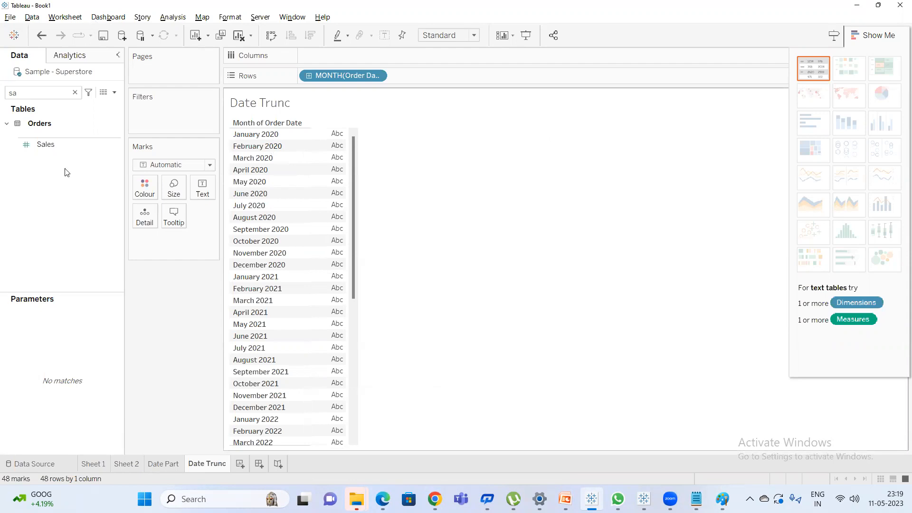
{"action": "right_click", "coordinate": [346, 76]}
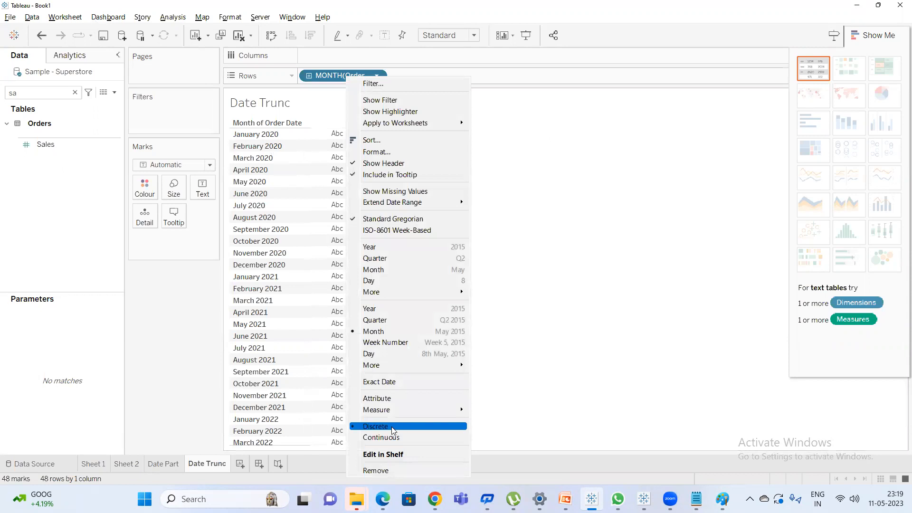
{"action": "left_click", "coordinate": [405, 438]}
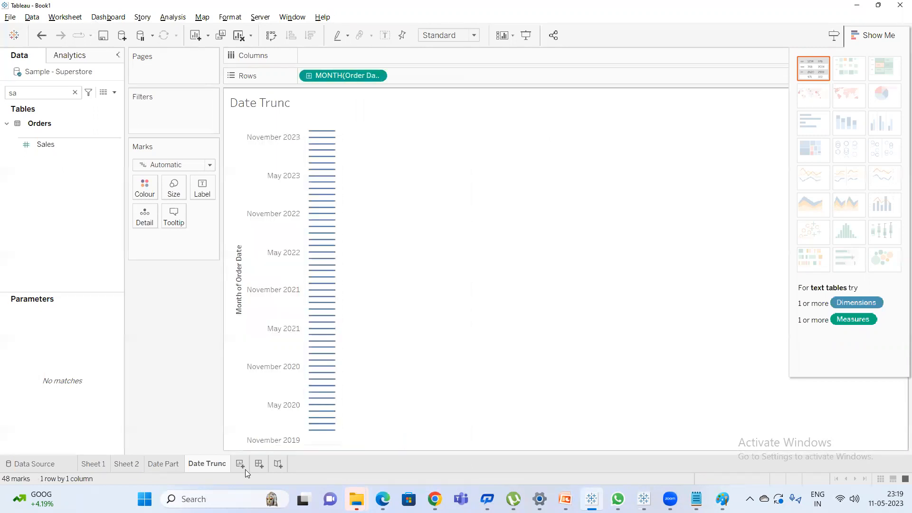
Convert the month of Order Date on the Date Part sheet to continuous.
{"action": "left_click", "coordinate": [163, 464]}
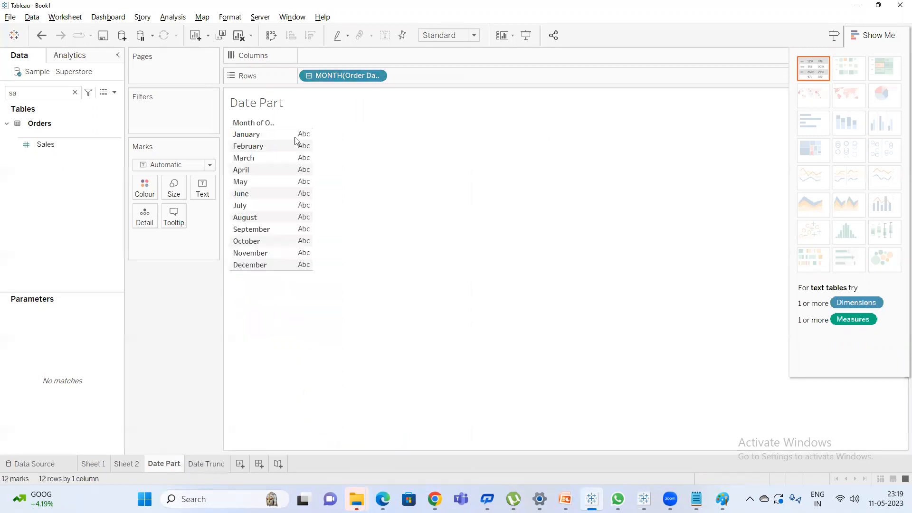
{"action": "right_click", "coordinate": [347, 76]}
{"action": "left_click", "coordinate": [384, 424]}
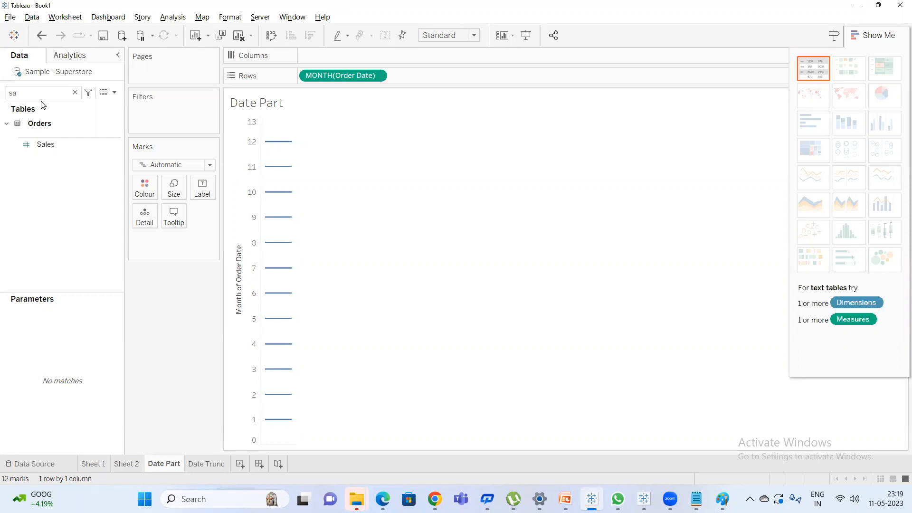
Add Sales to the Date Part view and swap rows and columns so months run along the horizontal axis.
{"action": "left_click", "coordinate": [46, 145]}
{"action": "double_click", "coordinate": [47, 145]}
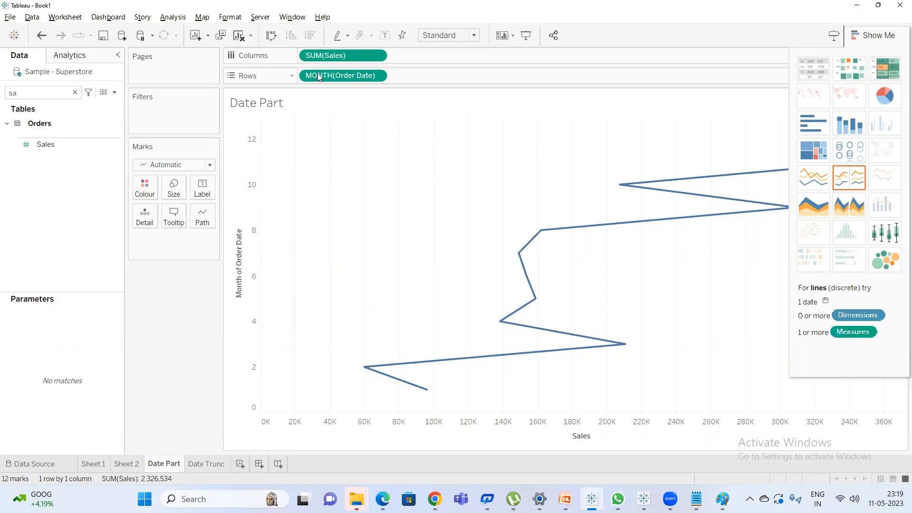
{"action": "left_click", "coordinate": [271, 35]}
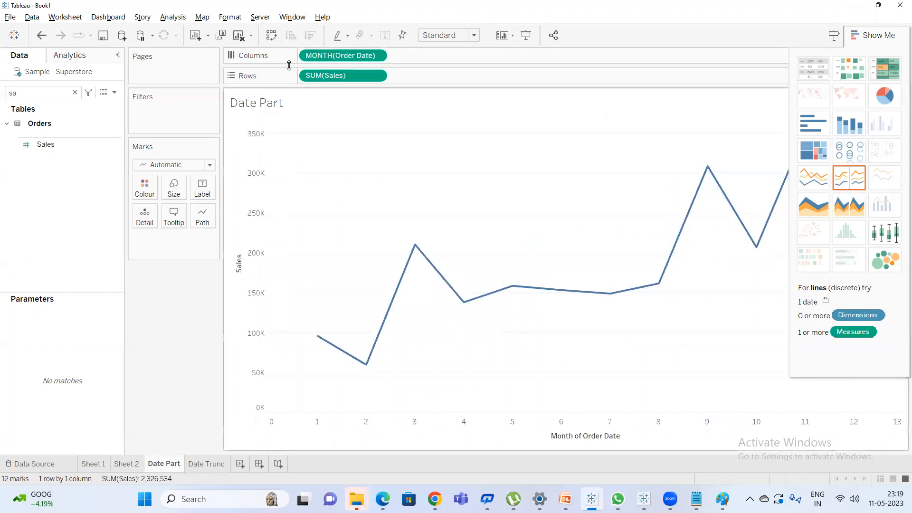
Turn the Date Part chart into vertical bars of Sales by month and colour the bars by the year of Order Date.
{"action": "left_click", "coordinate": [813, 121]}
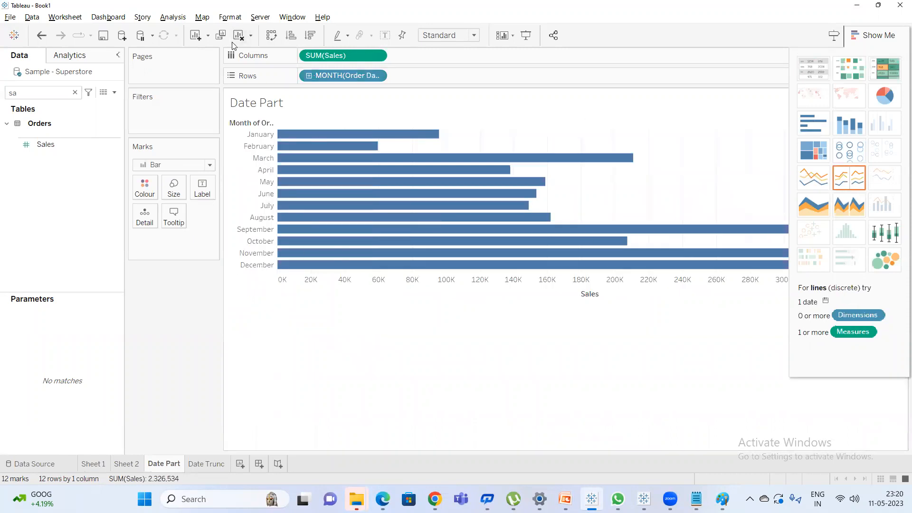
{"action": "left_click", "coordinate": [270, 35]}
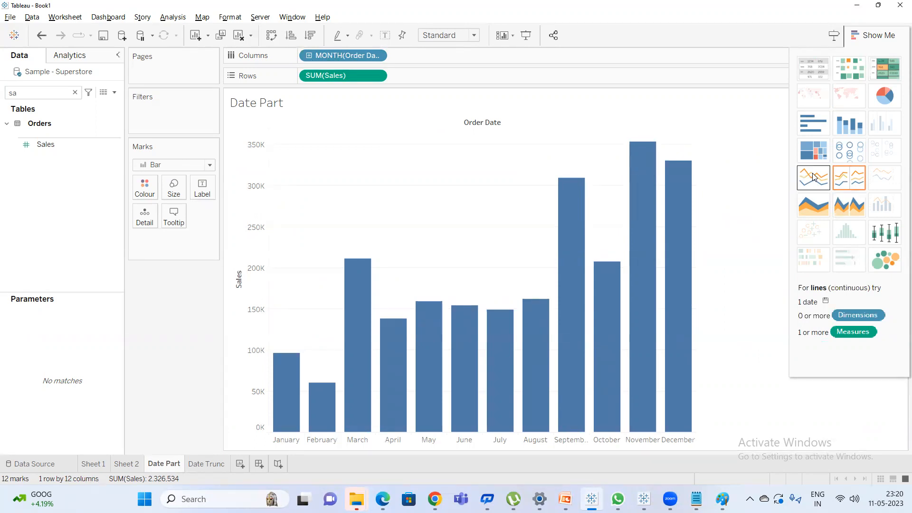
{"action": "left_click", "coordinate": [74, 93]}
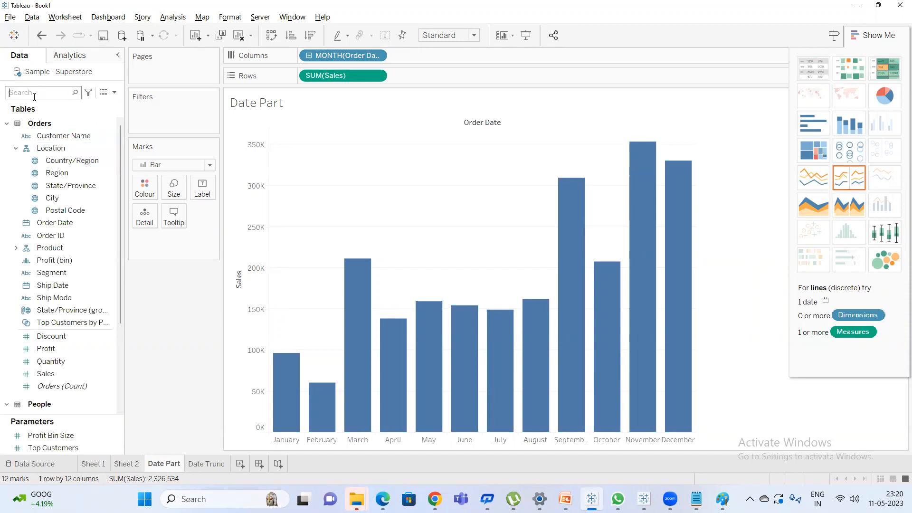
{"action": "type", "text": "or"}
{"action": "left_click_drag", "start_coordinate": [56, 137], "coordinate": [144, 188]}
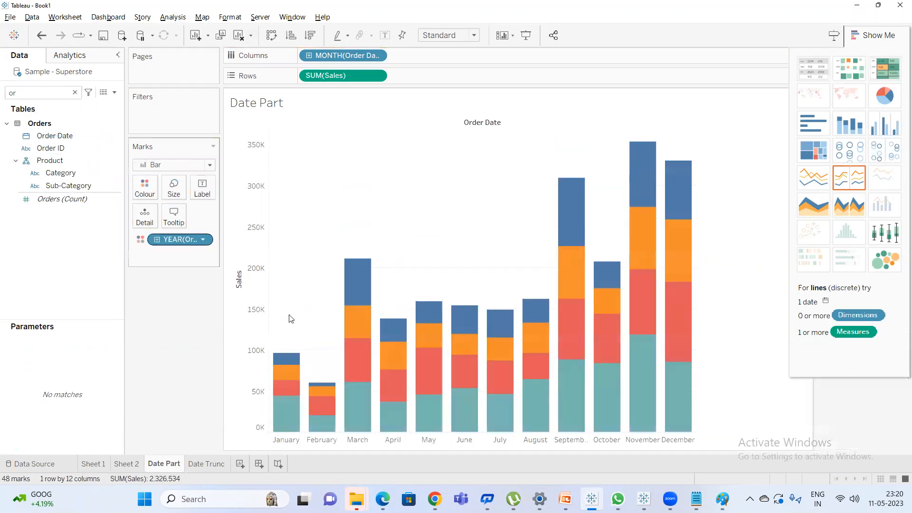
Add Sales to the Date Trunc view and swap rows and columns so months run along the horizontal axis.
{"action": "left_click", "coordinate": [206, 465]}
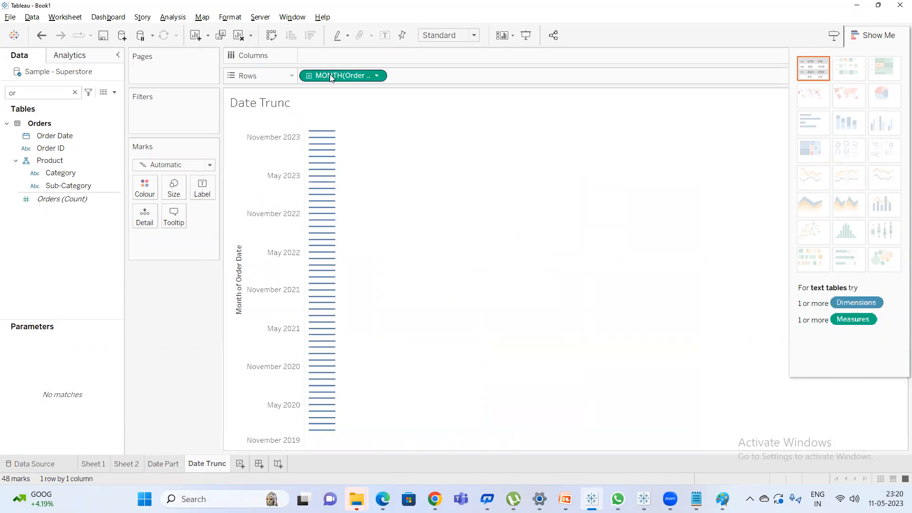
{"action": "left_click", "coordinate": [33, 93]}
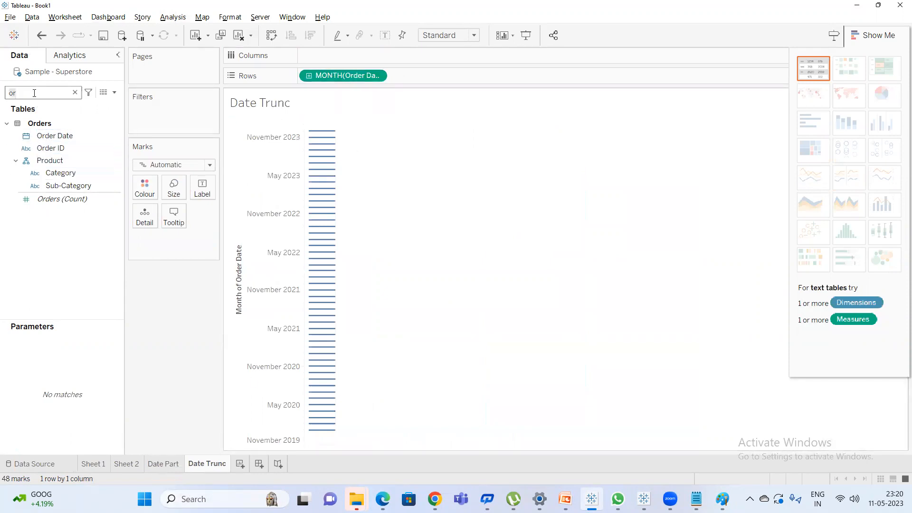
{"action": "key", "text": "BackSpace"}
{"action": "key", "text": "BackSpace"}
{"action": "type", "text": "sa"}
{"action": "double_click", "coordinate": [53, 144]}
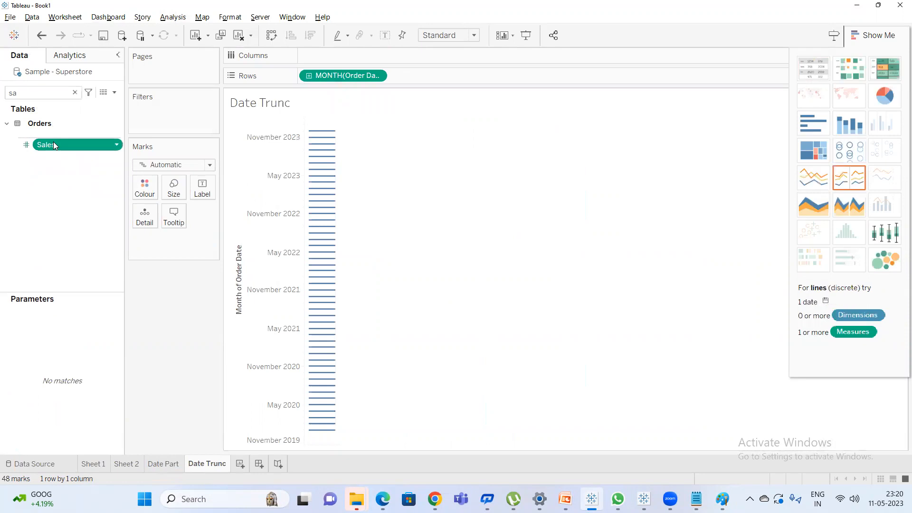
{"action": "left_click", "coordinate": [271, 36]}
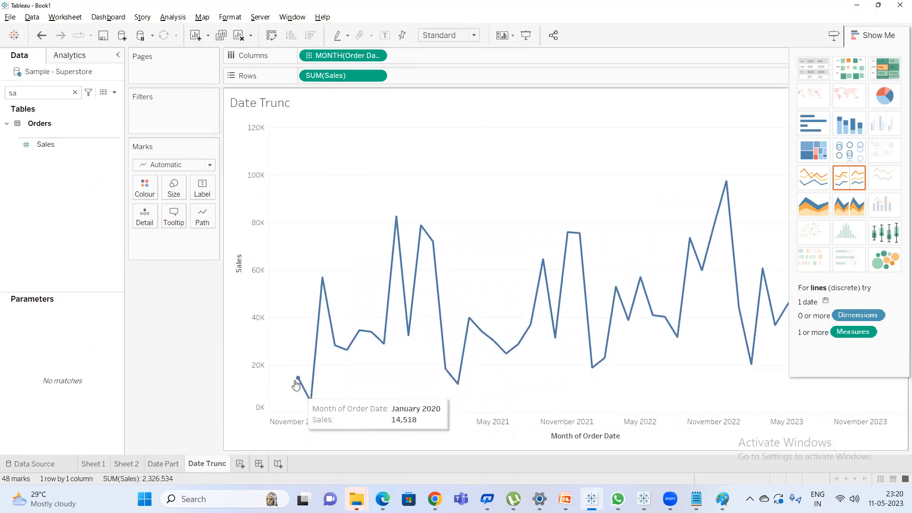
Label the bar segments on the Date Part sheet with the year of Order Date, keeping the year on colour.
{"action": "left_click", "coordinate": [167, 465]}
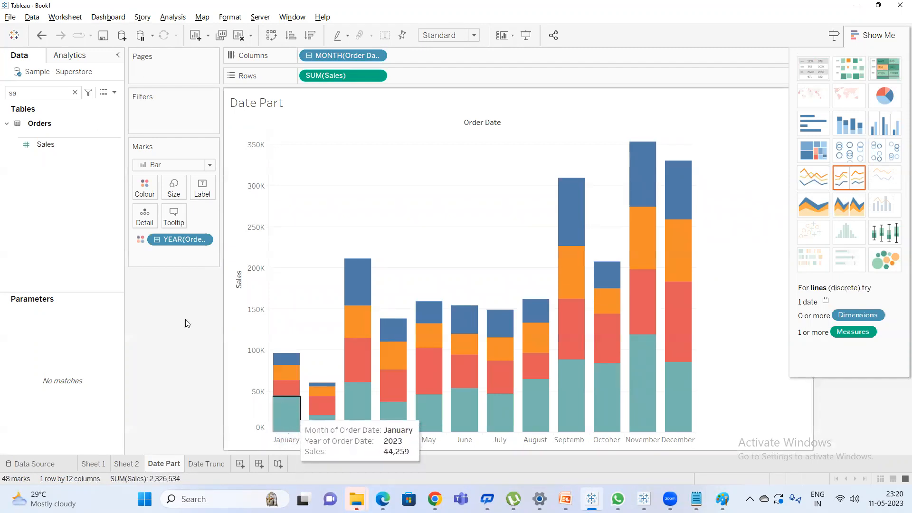
{"action": "left_click_drag", "start_coordinate": [184, 240], "coordinate": [204, 187]}
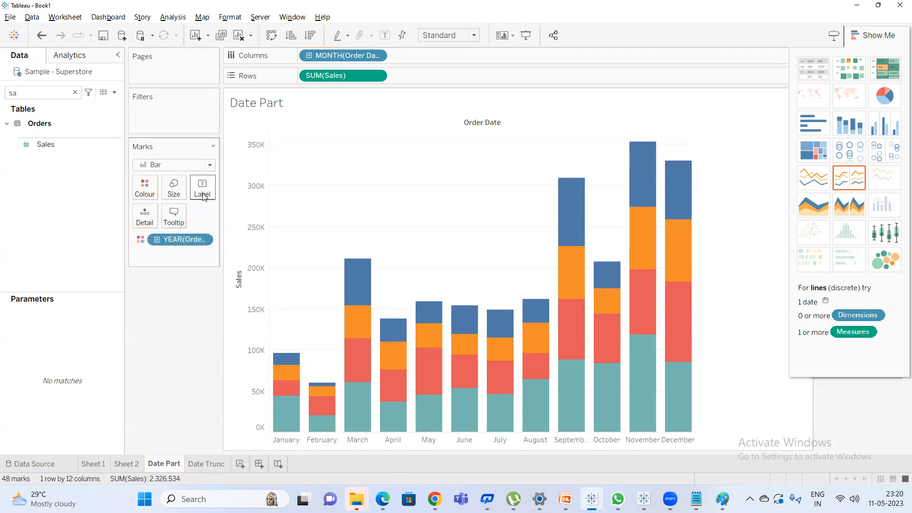
{"action": "left_click_drag", "start_coordinate": [172, 244], "coordinate": [203, 189]}
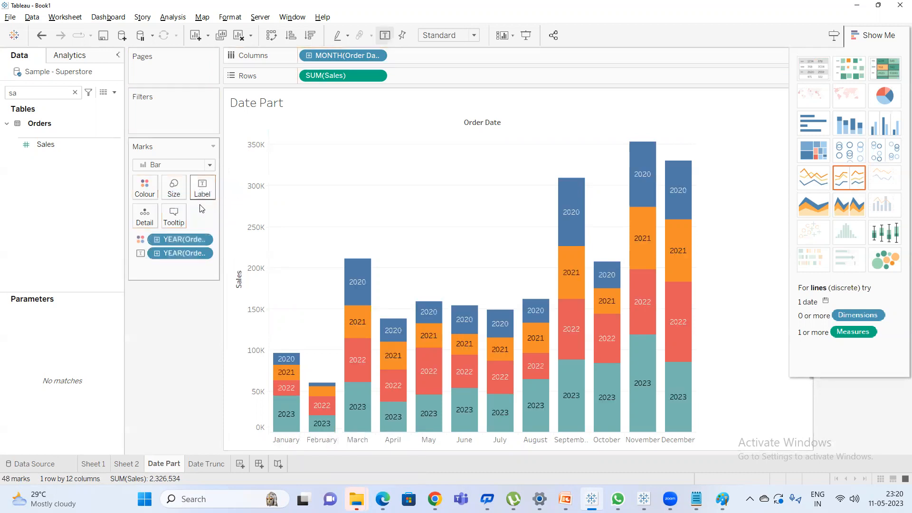
{"action": "mouse_move", "coordinate": [295, 386]}
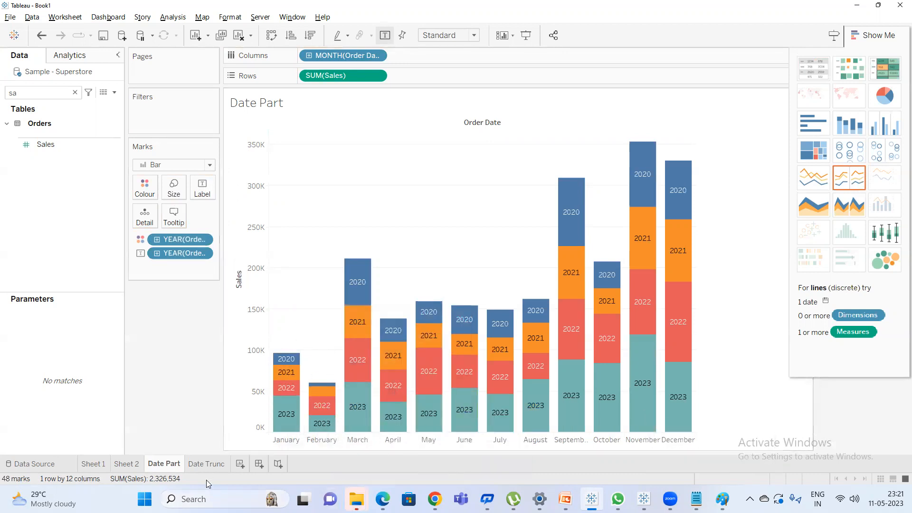
Convert the Date Trunc line chart to vertical bars of Sales by month and hide the chart suggestions.
{"action": "left_click", "coordinate": [212, 468]}
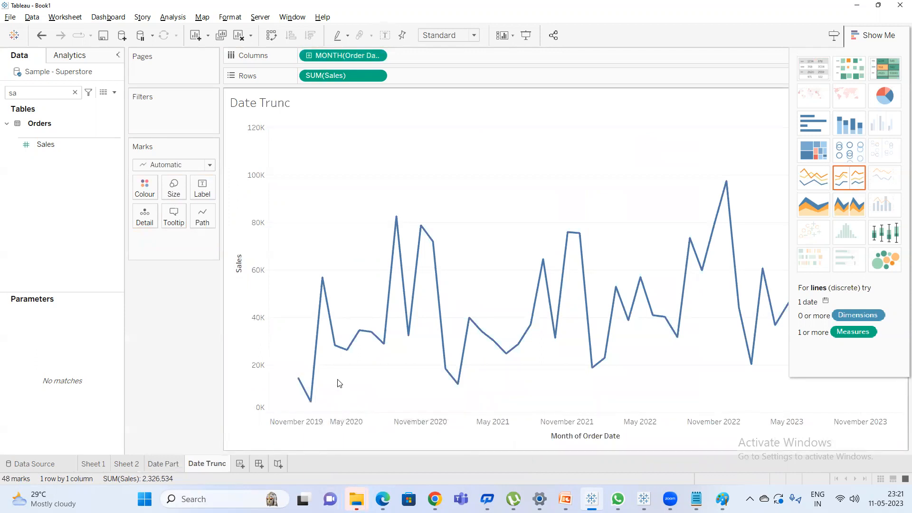
{"action": "left_click", "coordinate": [811, 129]}
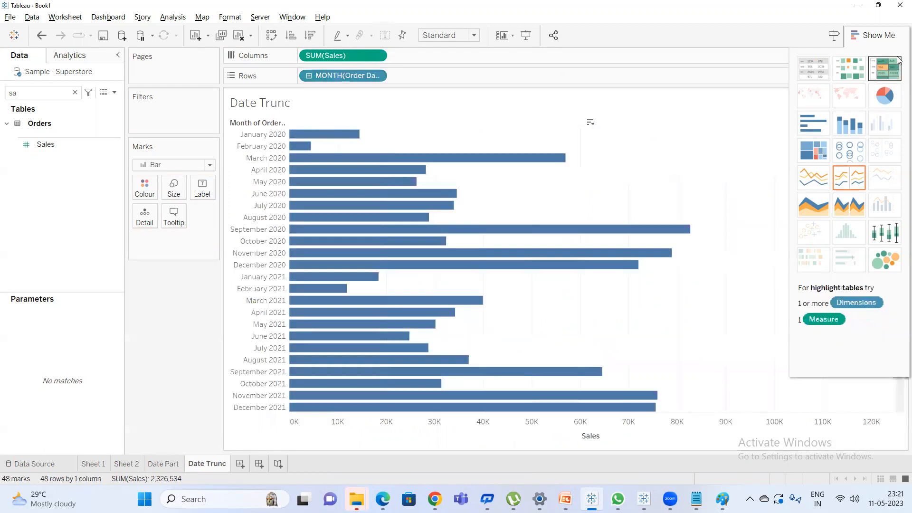
{"action": "left_click", "coordinate": [879, 36]}
{"action": "left_click", "coordinate": [271, 35]}
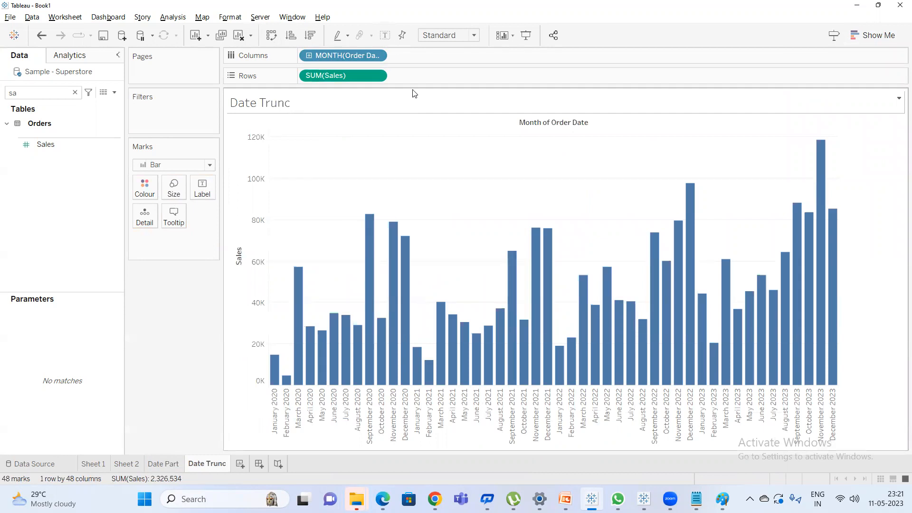
Colour the Date Trunc bars by the year of Order Date.
{"action": "left_click", "coordinate": [22, 91]}
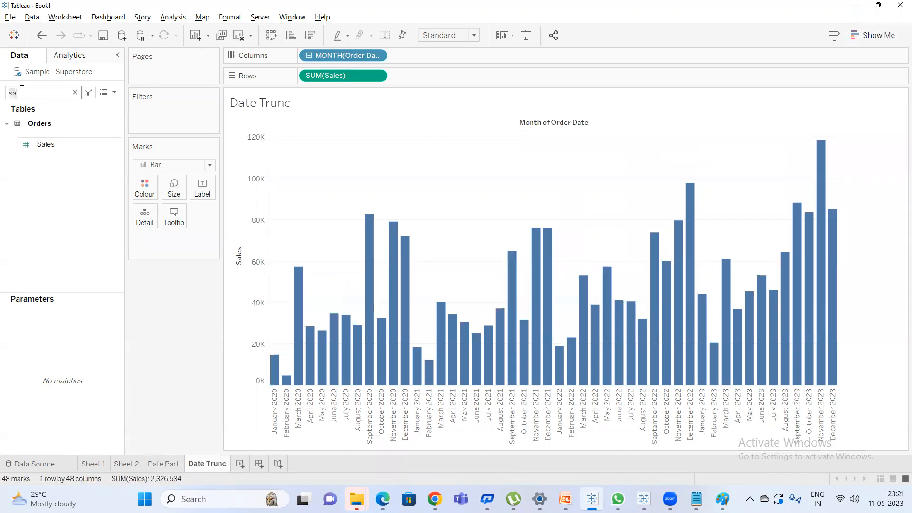
{"action": "key", "text": "BackSpace"}
{"action": "key", "text": "BackSpace"}
{"action": "type", "text": "or"}
{"action": "left_click_drag", "start_coordinate": [47, 135], "coordinate": [145, 187]}
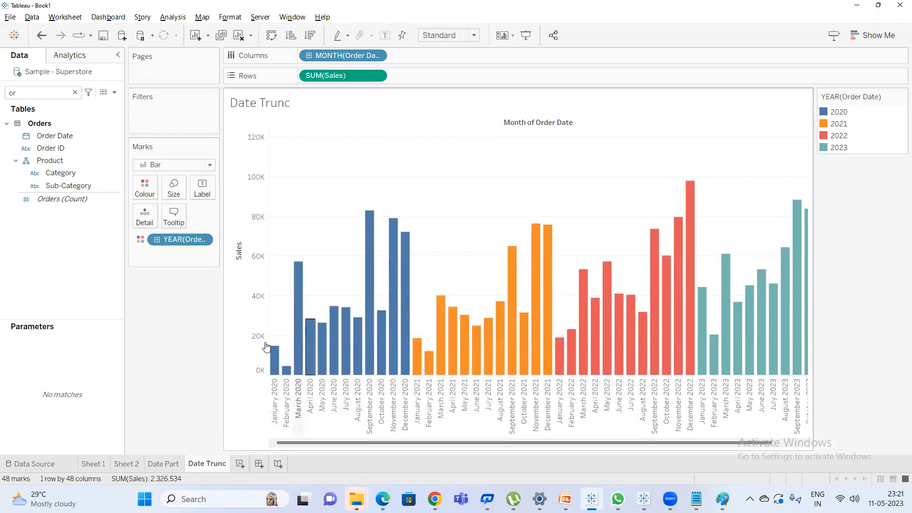
Compare how the January and February bars represent years on the Date Part and Date Trunc sheets.
{"action": "left_click", "coordinate": [168, 464]}
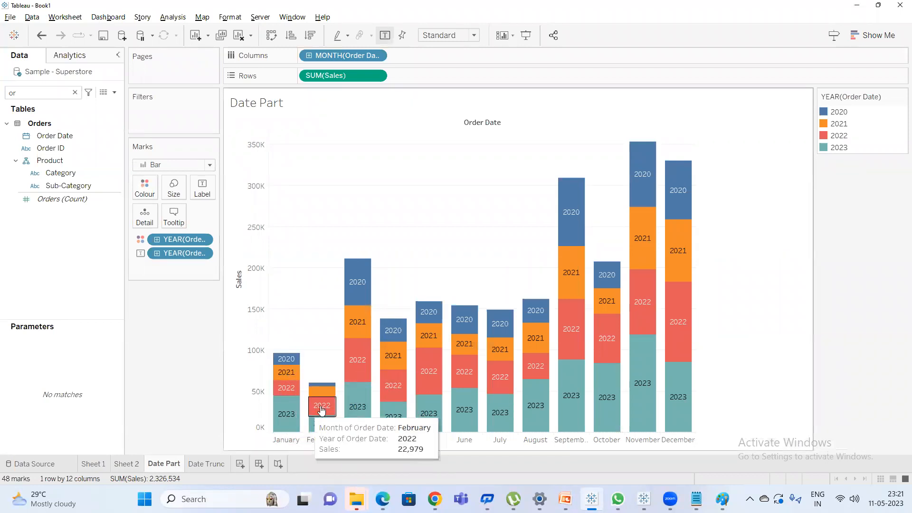
{"action": "left_click", "coordinate": [200, 464]}
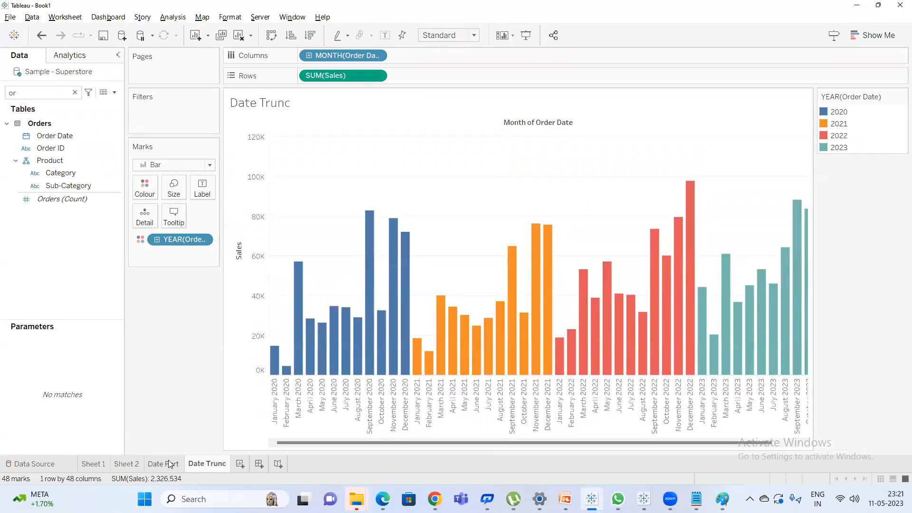
{"action": "left_click", "coordinate": [169, 463]}
{"action": "left_click", "coordinate": [192, 467]}
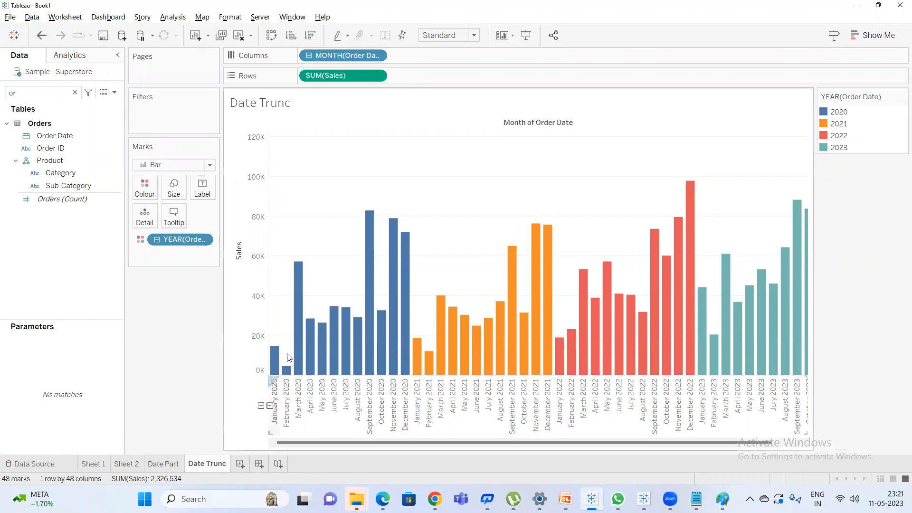
{"action": "mouse_move", "coordinate": [277, 365]}
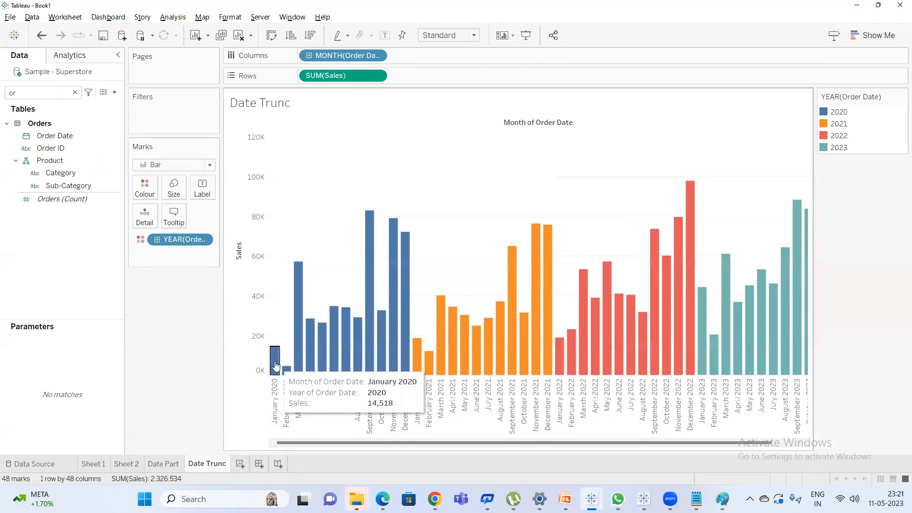
{"action": "left_click", "coordinate": [164, 465]}
{"action": "mouse_move", "coordinate": [289, 360]}
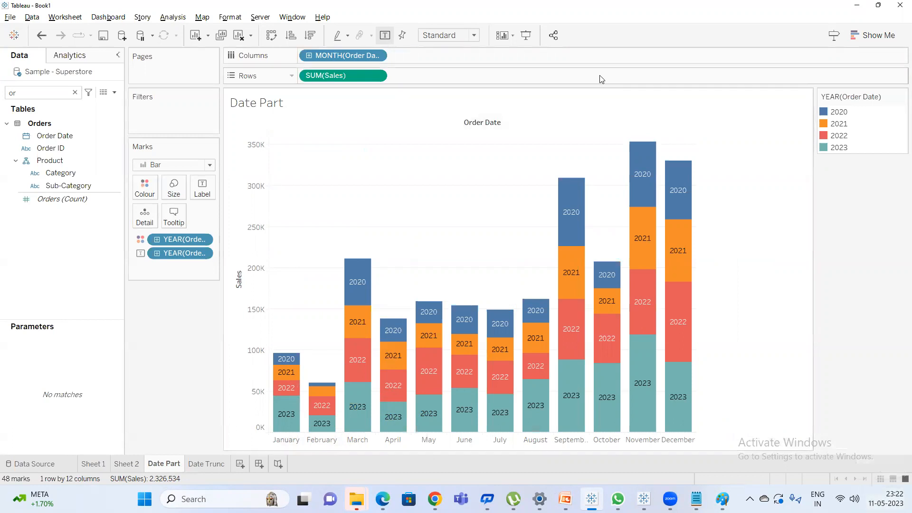
Change Order Date in the Date Part columns from month to the day-only date part.
{"action": "right_click", "coordinate": [339, 55]}
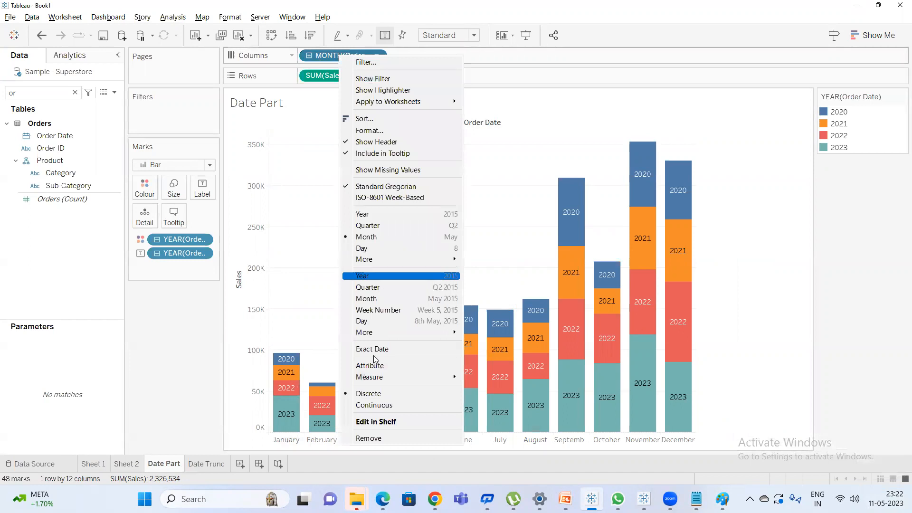
{"action": "left_click", "coordinate": [369, 249]}
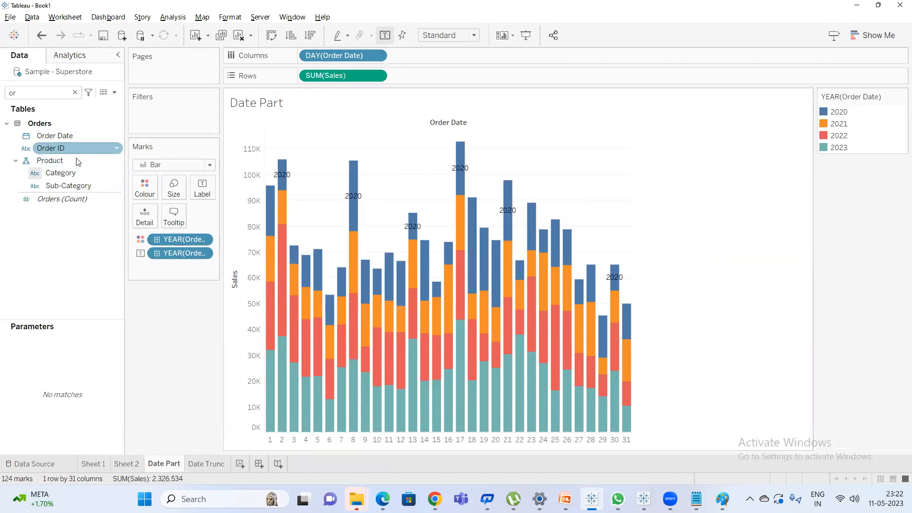
{"action": "right_click", "coordinate": [181, 239]}
{"action": "mouse_move", "coordinate": [264, 423]}
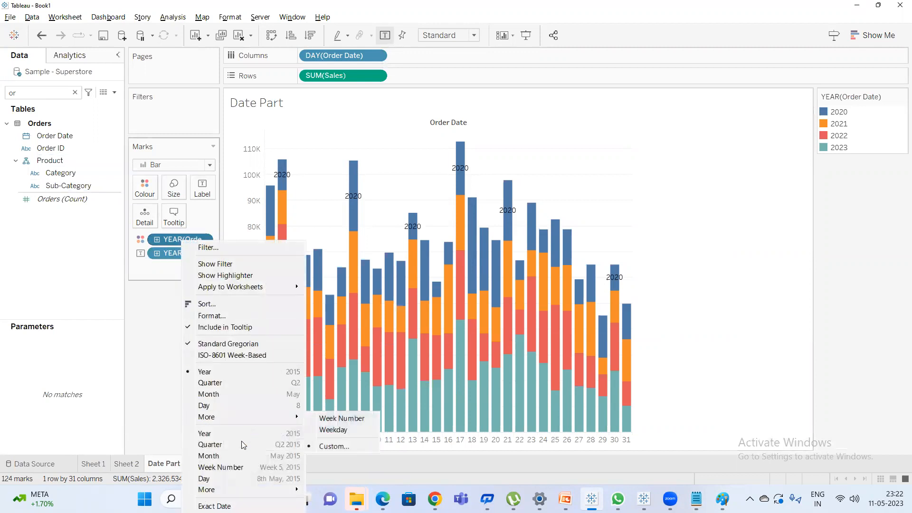
{"action": "left_click", "coordinate": [141, 369]}
{"action": "left_click", "coordinate": [54, 137]}
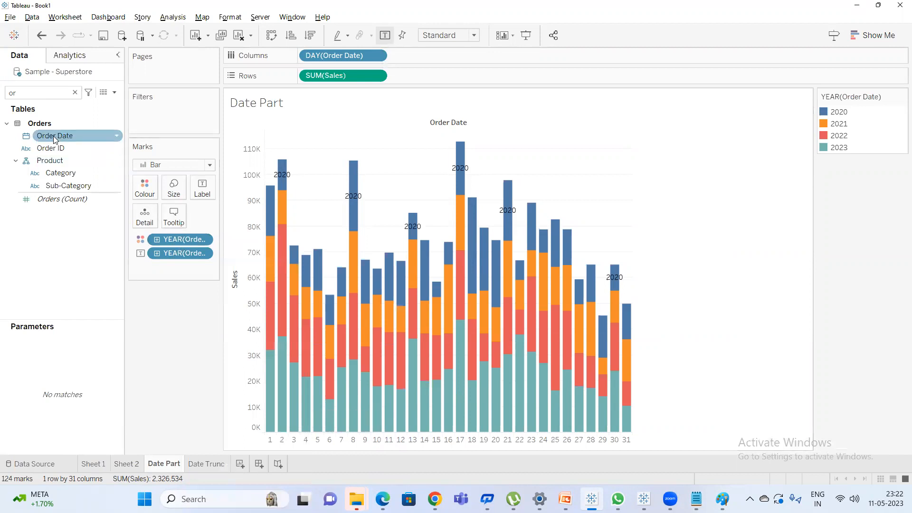
{"action": "left_click", "coordinate": [54, 135]}
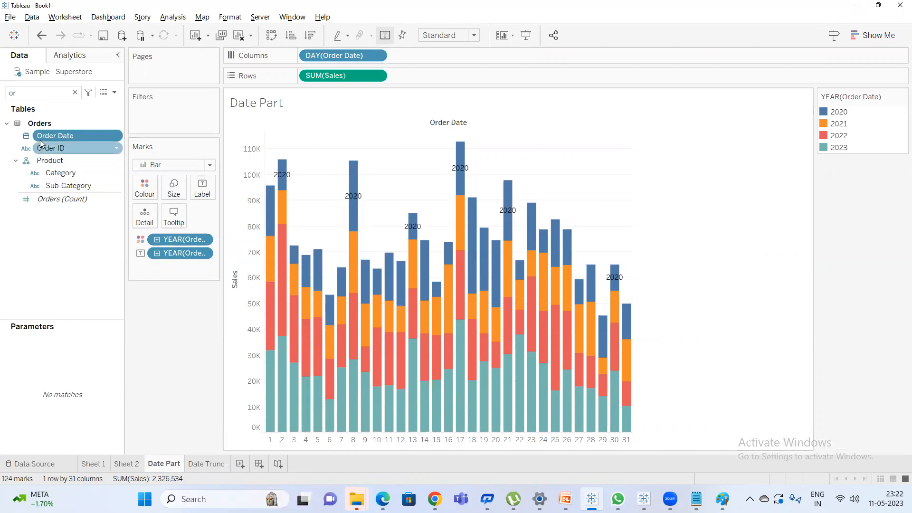
Change the Order Date colour field on the Date Part sheet to the combined month and year level.
{"action": "right_click", "coordinate": [180, 240]}
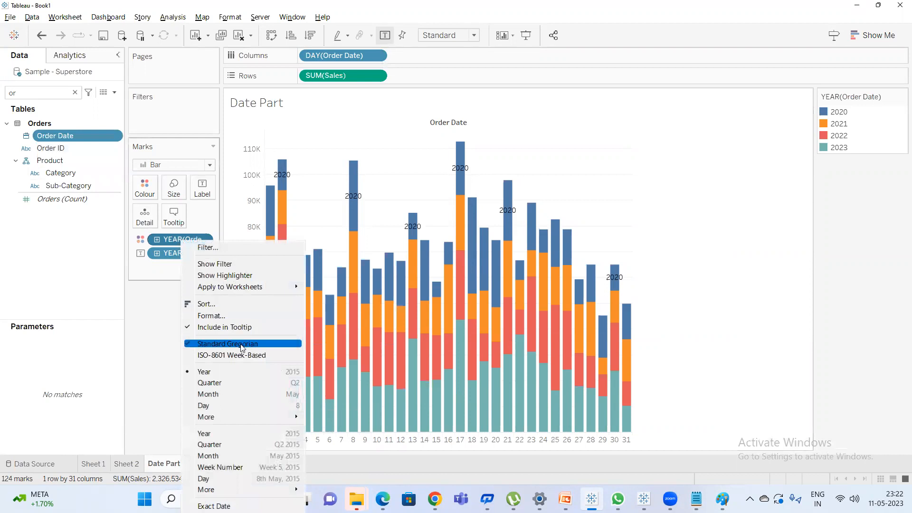
{"action": "left_click", "coordinate": [231, 457]}
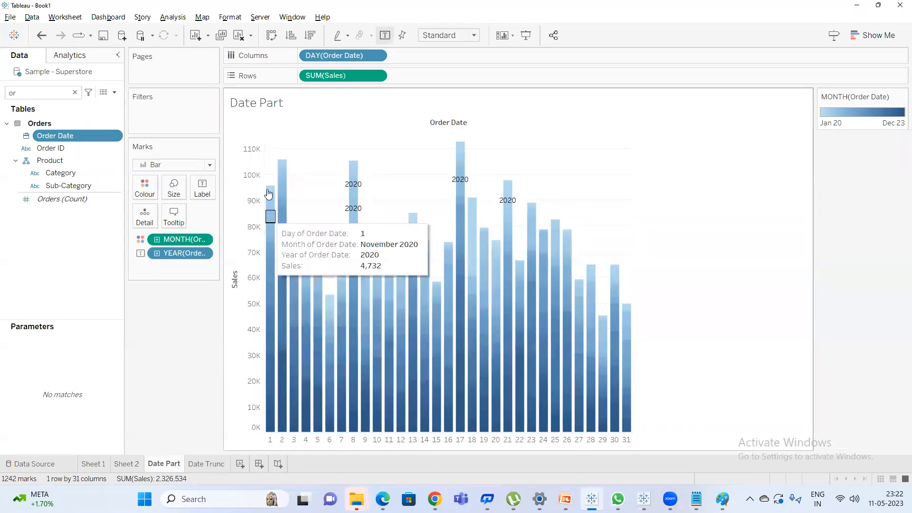
Change Order Date in the Date Trunc columns to the full-date Day level combining day, month and year.
{"action": "left_click", "coordinate": [210, 464]}
{"action": "right_click", "coordinate": [346, 57]}
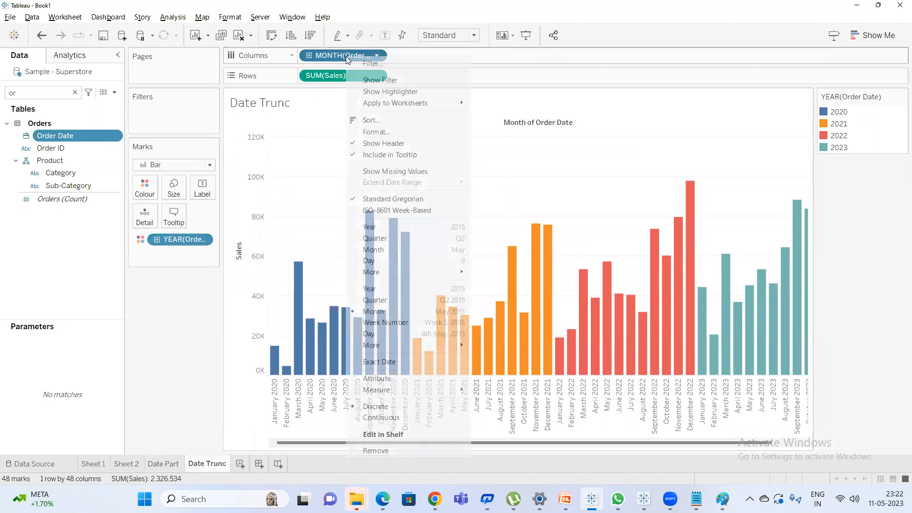
{"action": "left_click", "coordinate": [384, 334]}
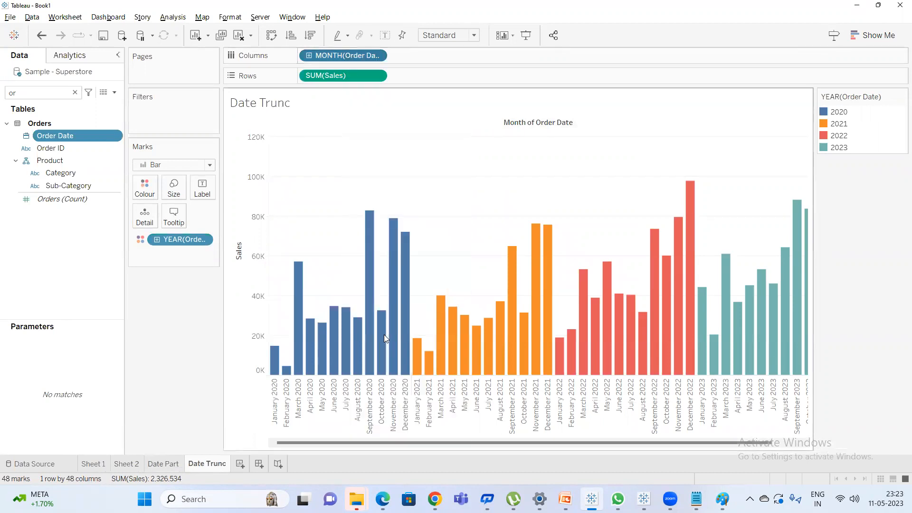
{"action": "left_click_drag", "start_coordinate": [288, 443], "coordinate": [257, 473]}
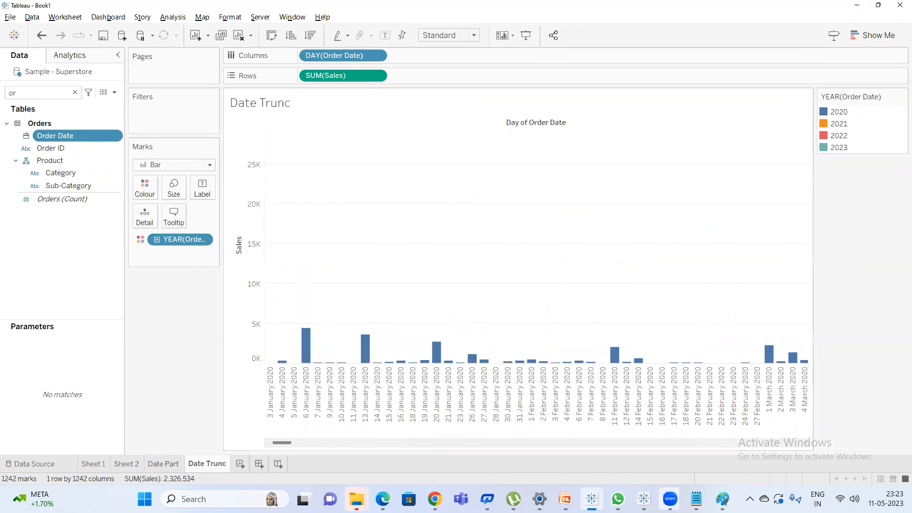
Switch to Notepad and complete the Day row with "of all months & years" for date part and "combination of day month years" for date trunc.
{"action": "left_click", "coordinate": [696, 499]}
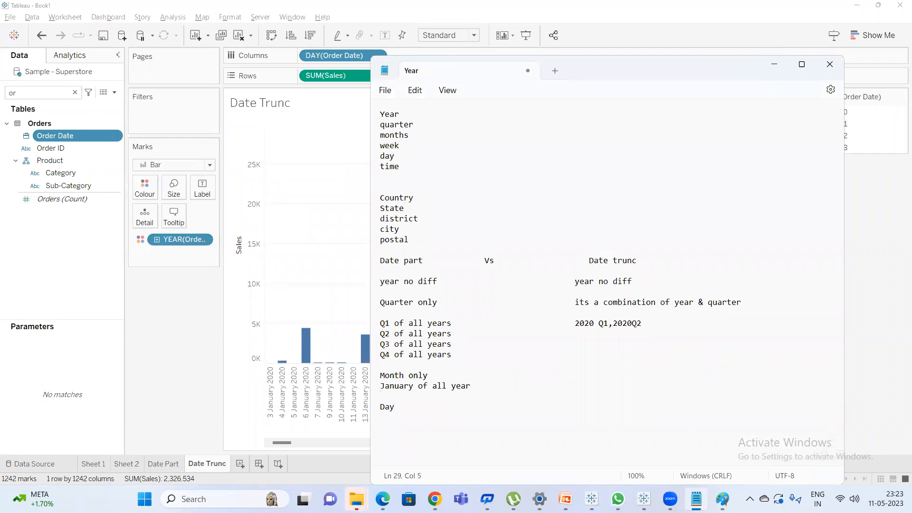
{"action": "type", "text": "all month"}
{"action": "type", "text": "s 7"}
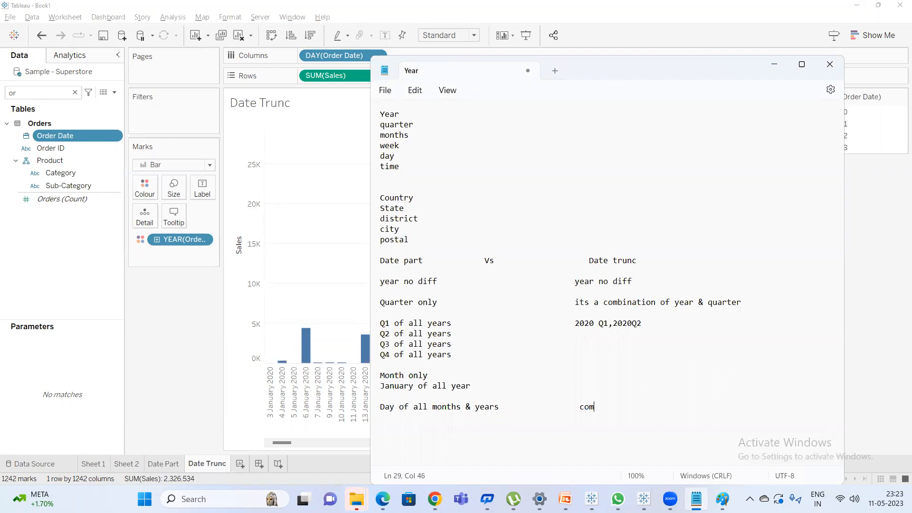
{"action": "type", "text": "ation of day month year"}
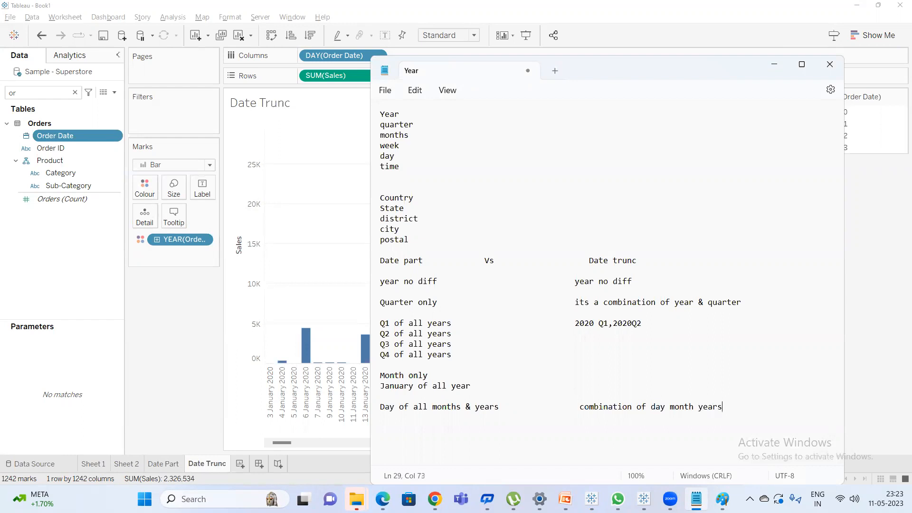
Switch back to Tableau and compare individual day bars between the Date Part and Date Trunc sheets, ending on Date Part.
{"action": "left_click", "coordinate": [186, 398]}
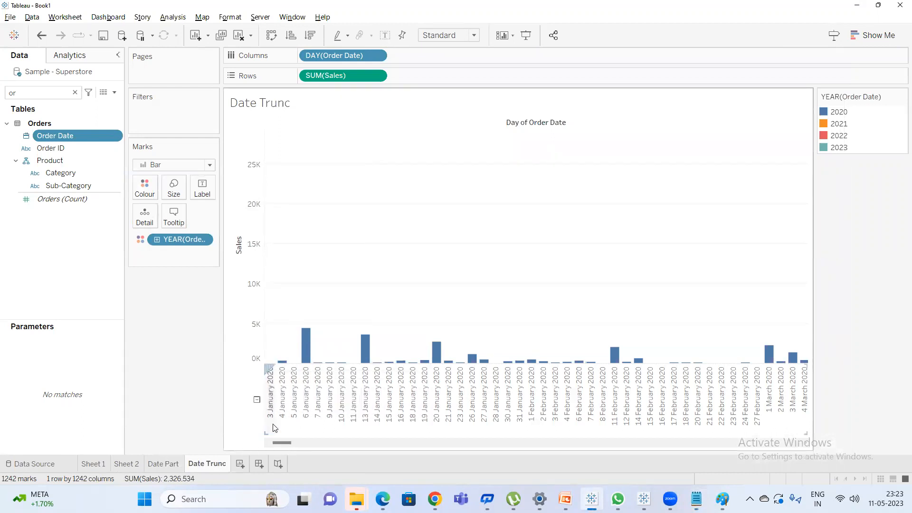
{"action": "left_click", "coordinate": [175, 464]}
{"action": "mouse_move", "coordinate": [267, 189]}
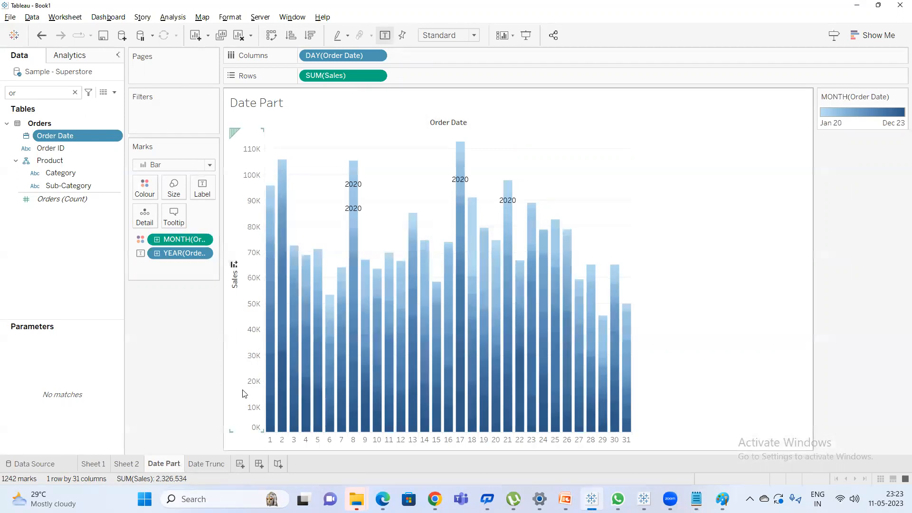
{"action": "left_click", "coordinate": [210, 464]}
{"action": "mouse_move", "coordinate": [271, 363]}
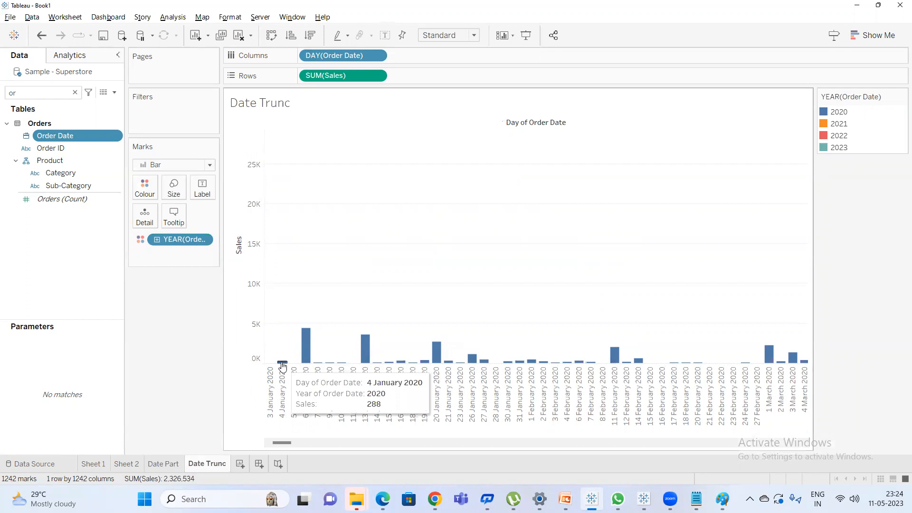
{"action": "left_click", "coordinate": [172, 464]}
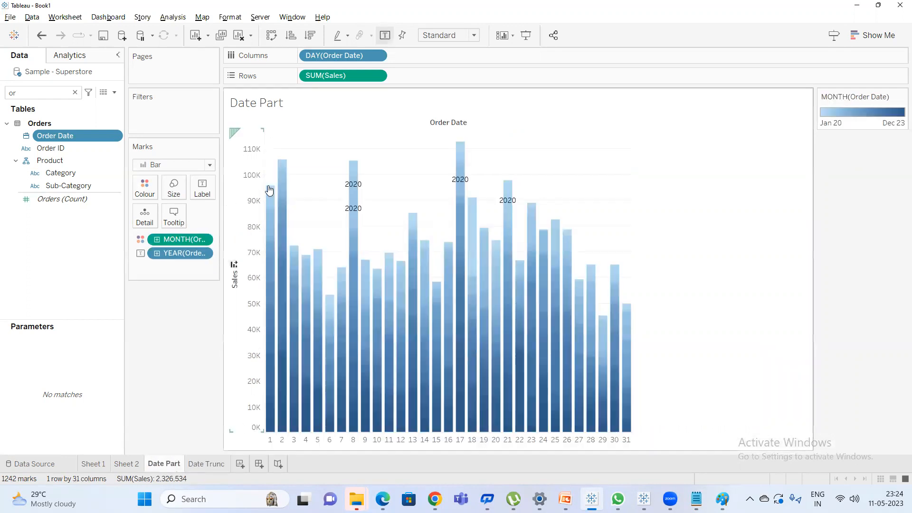
{"action": "mouse_move", "coordinate": [272, 186]}
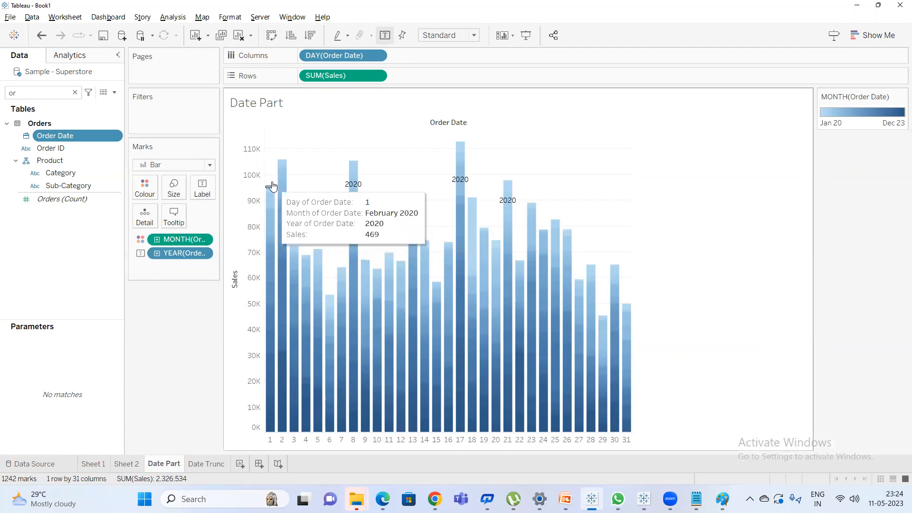
{"action": "left_click", "coordinate": [204, 465]}
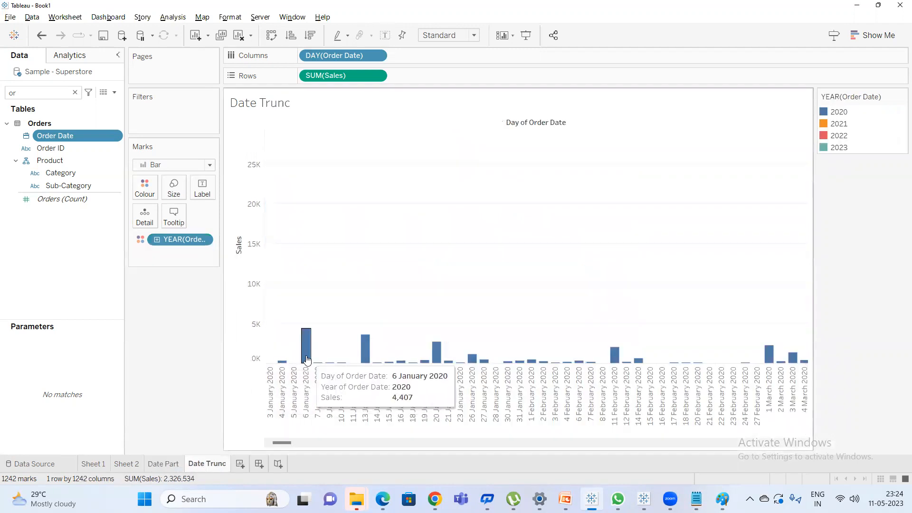
{"action": "left_click", "coordinate": [167, 466]}
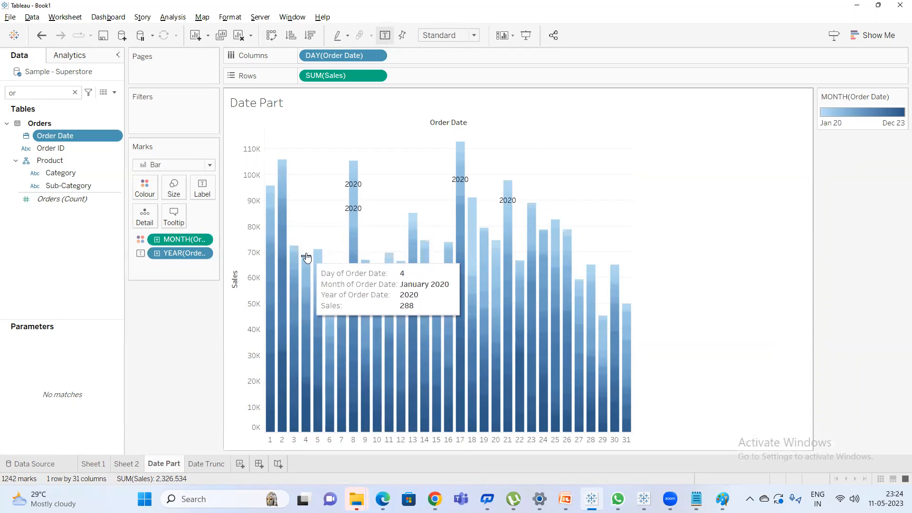
{"action": "left_click", "coordinate": [206, 464]}
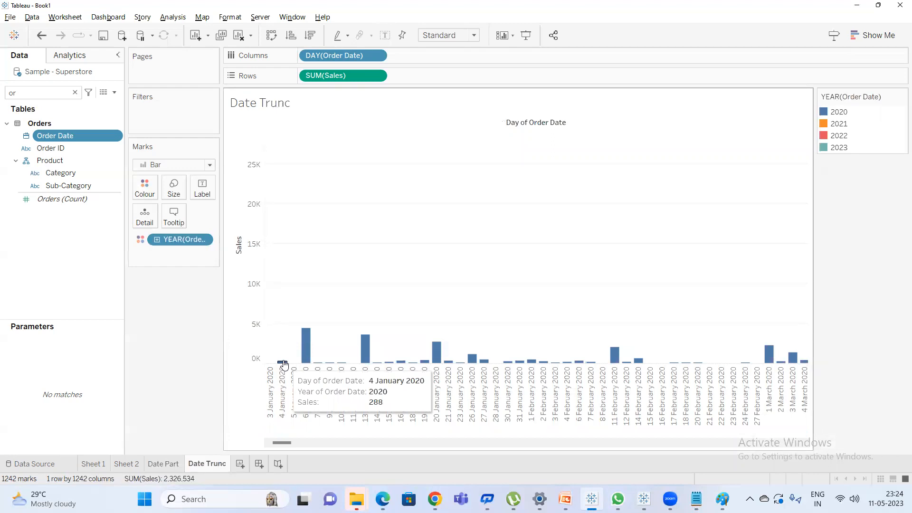
{"action": "left_click", "coordinate": [174, 465]}
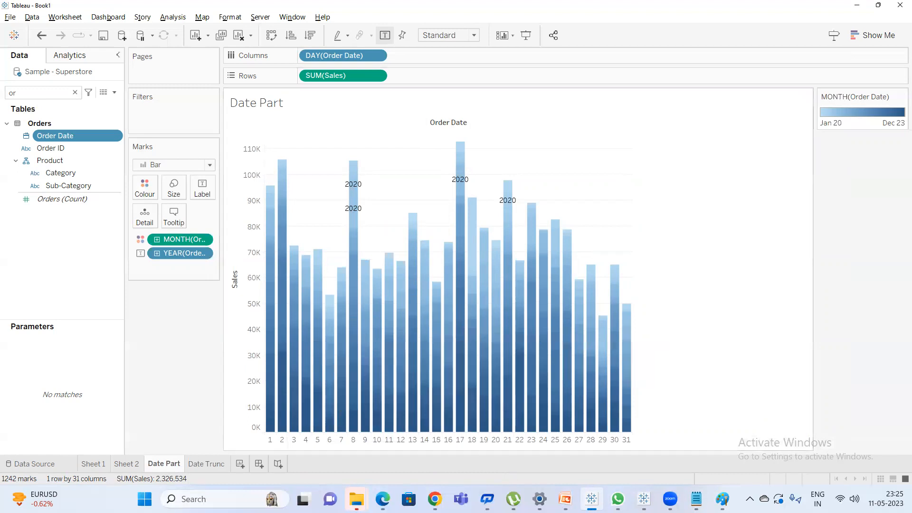
Switch to the PowerPoint presentation Tableau training - Session23, checking the online meeting window on the way.
{"action": "left_click", "coordinate": [566, 499]}
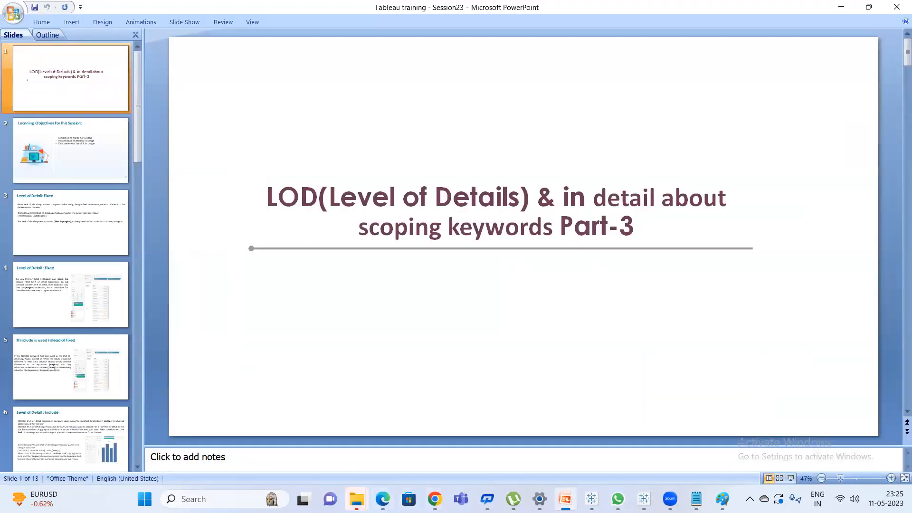
{"action": "mouse_move", "coordinate": [434, 499]}
{"action": "left_click", "coordinate": [364, 409]}
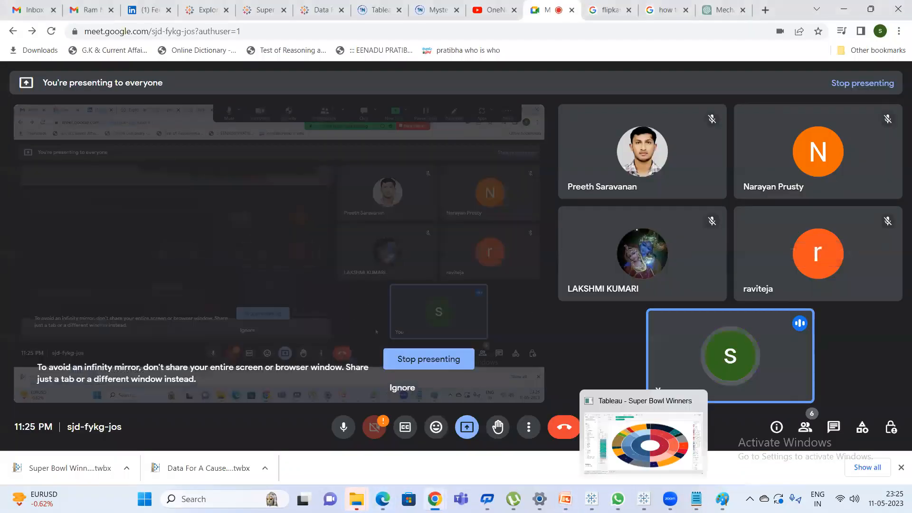
{"action": "left_click", "coordinate": [565, 499]}
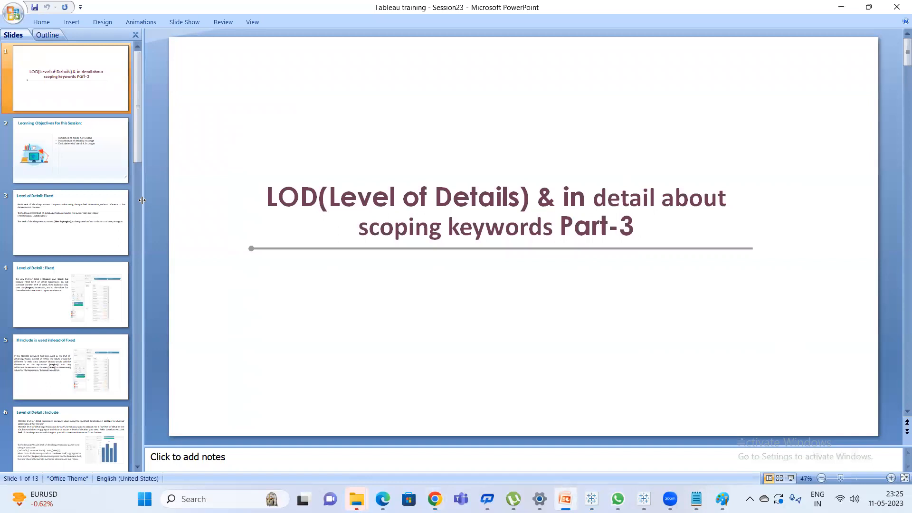
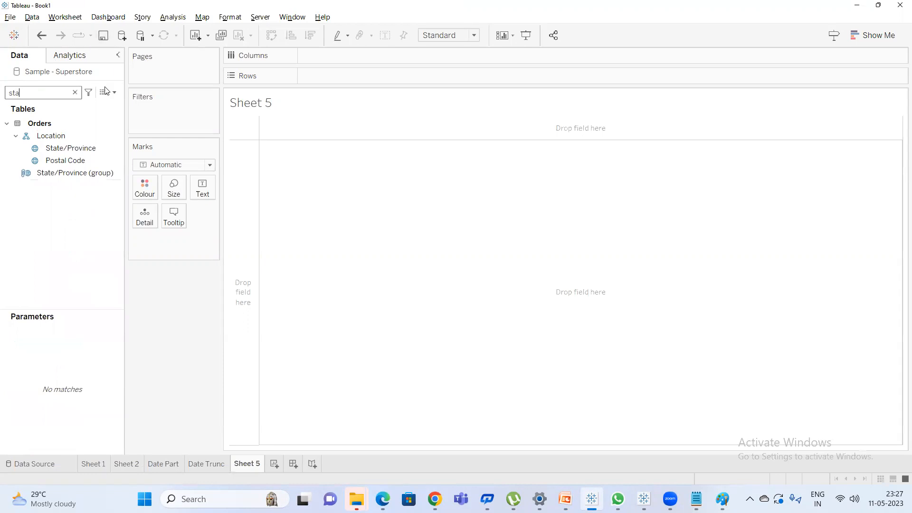
Build a text table on Sheet 5 with Region and State/Province as rows and Sales as the values.
{"action": "left_click_drag", "start_coordinate": [70, 148], "coordinate": [375, 76]}
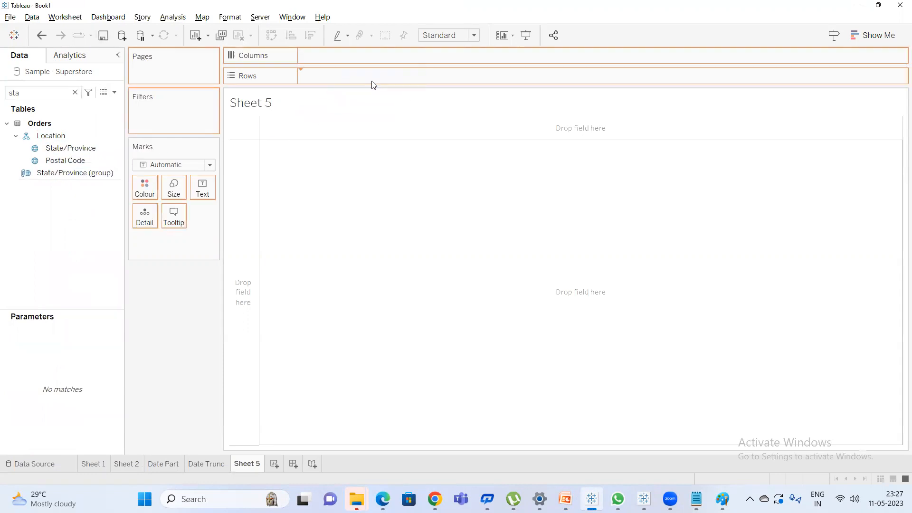
{"action": "key", "text": "ctrl+a"}
{"action": "type", "text": "re"}
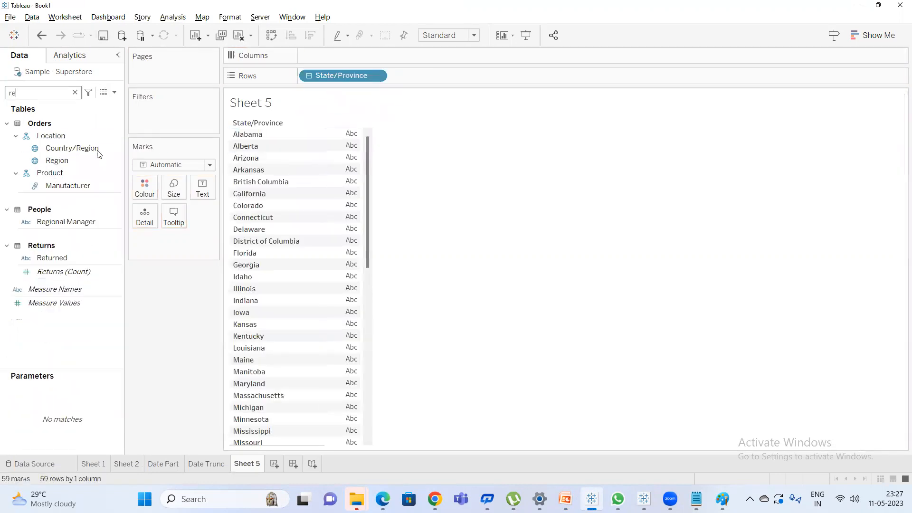
{"action": "left_click_drag", "start_coordinate": [70, 162], "coordinate": [317, 77]}
{"action": "key", "text": "ctrl+a"}
{"action": "type", "text": "sa"}
{"action": "double_click", "coordinate": [51, 140]}
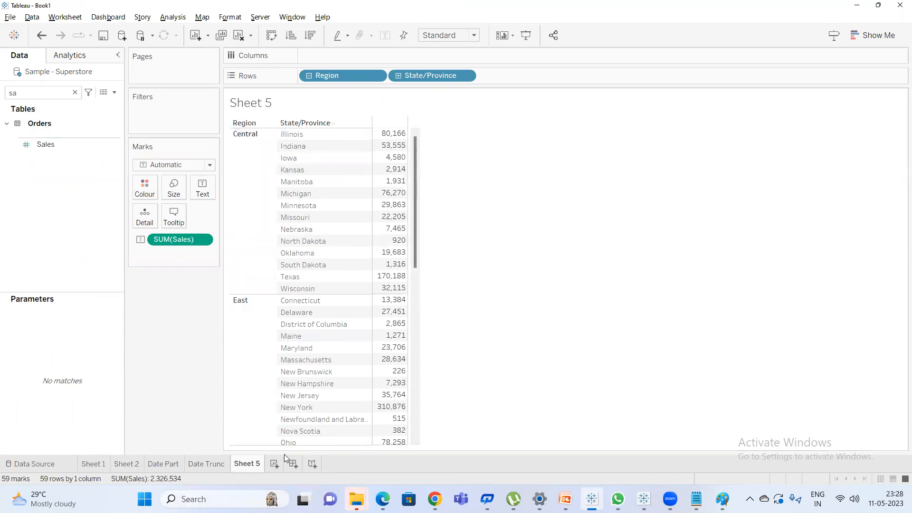
Create a new worksheet showing Sales by Region in rows, and return to Sheet 5.
{"action": "key", "text": "ctrl+m"}
{"action": "double_click", "coordinate": [39, 93]}
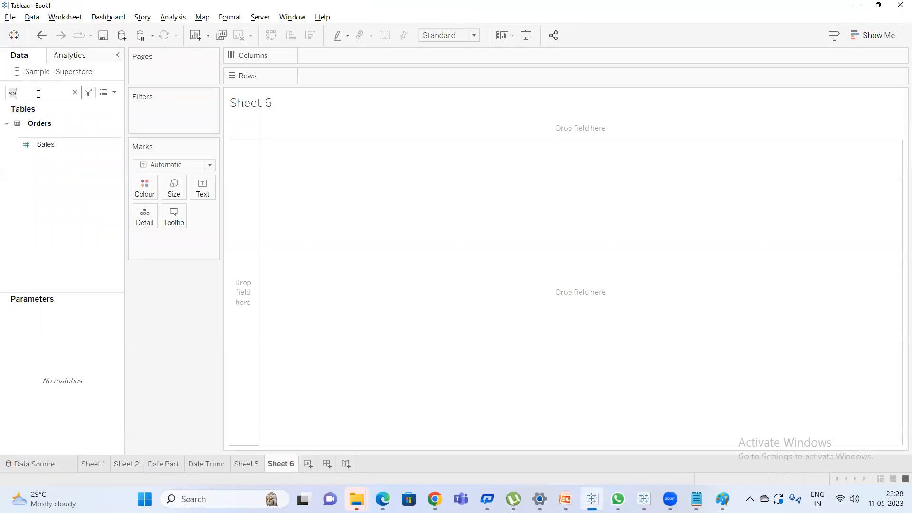
{"action": "type", "text": "re"}
{"action": "left_click_drag", "start_coordinate": [56, 160], "coordinate": [378, 77]}
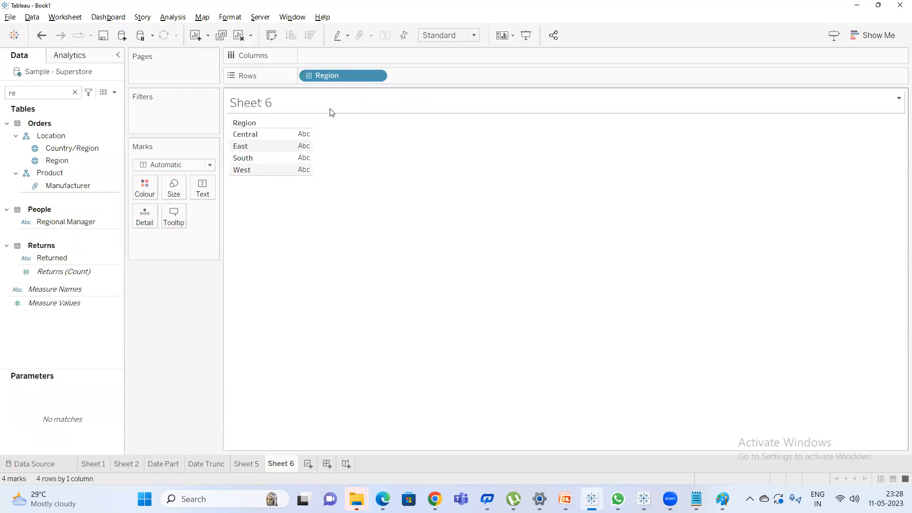
{"action": "double_click", "coordinate": [47, 92]}
{"action": "type", "text": "sa"}
{"action": "double_click", "coordinate": [55, 146]}
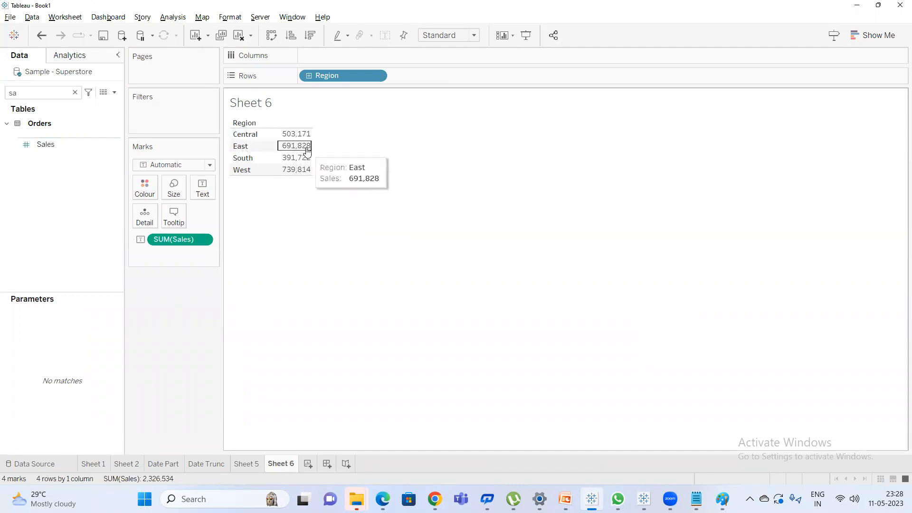
{"action": "left_click", "coordinate": [245, 465]}
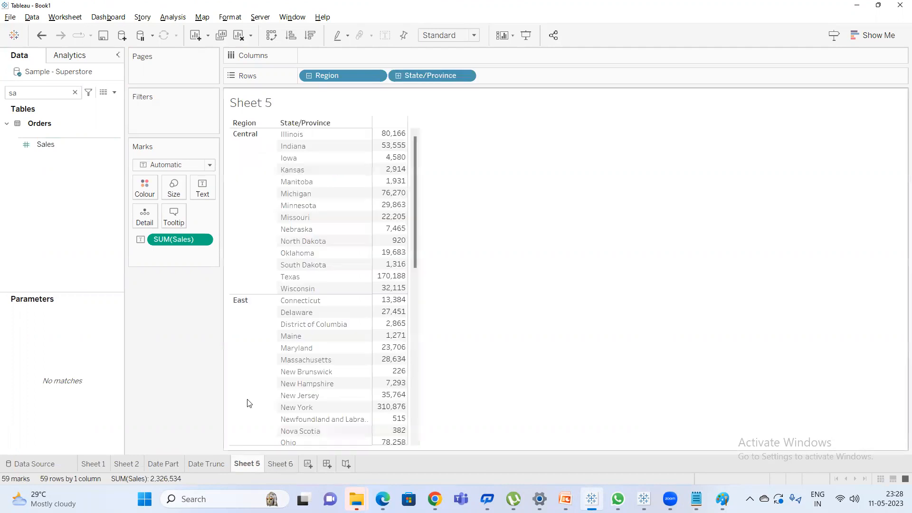
{"action": "left_click", "coordinate": [114, 92]}
{"action": "left_click", "coordinate": [101, 102]}
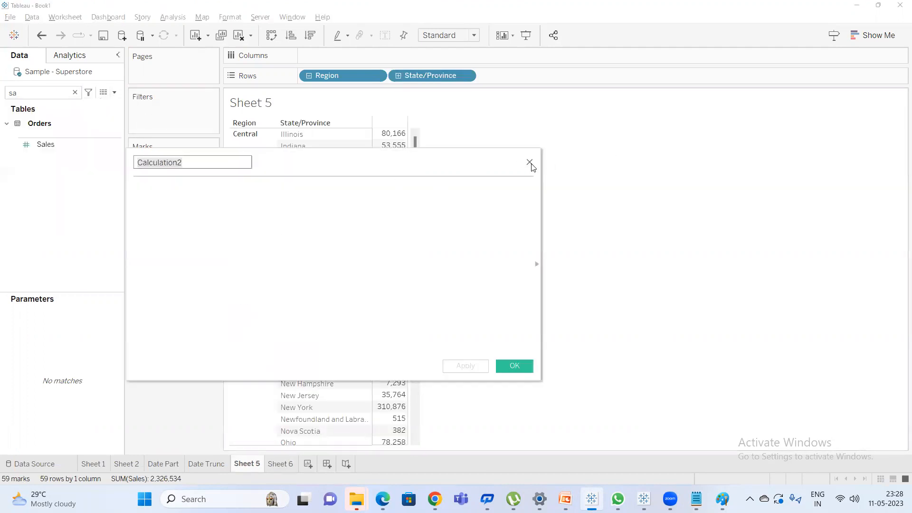
{"action": "left_click", "coordinate": [530, 163]}
Widen the Sales value column in the Sheet 5 table.
{"action": "mouse_move", "coordinate": [407, 222]}
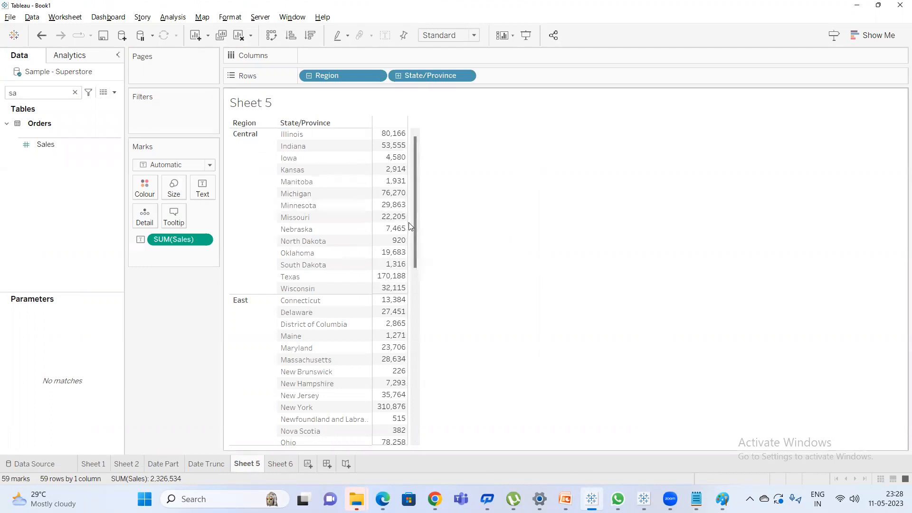
{"action": "left_click_drag", "start_coordinate": [408, 224], "coordinate": [449, 226]}
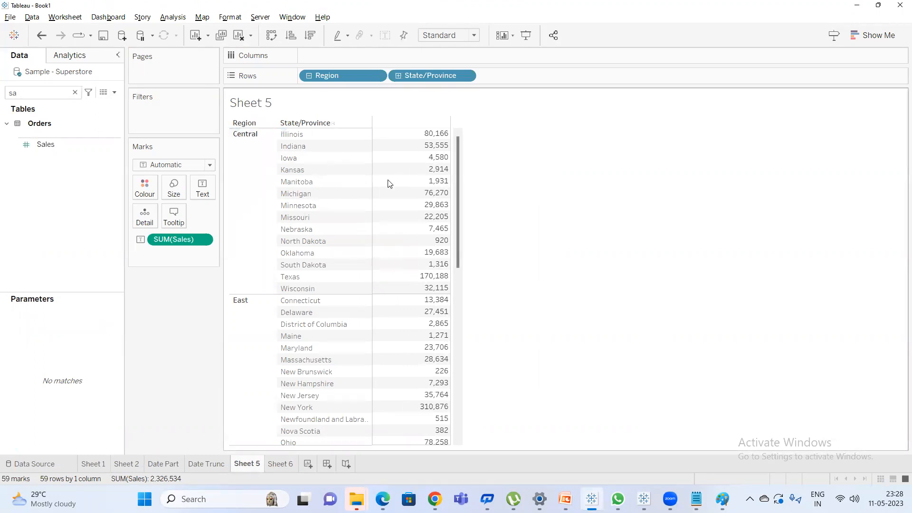
Start a new calculated field and name it "Fixed for Region".
{"action": "left_click", "coordinate": [114, 92]}
{"action": "left_click", "coordinate": [79, 105]}
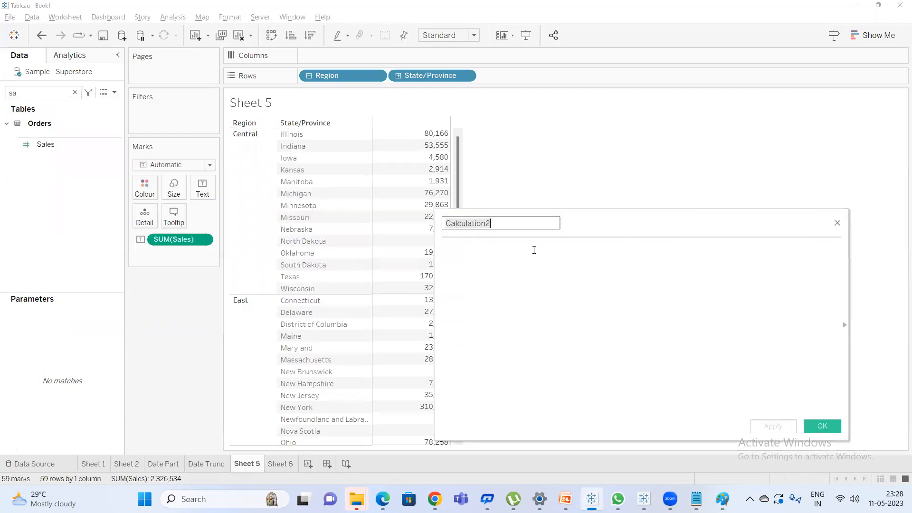
{"action": "type", "text": "Fixed"}
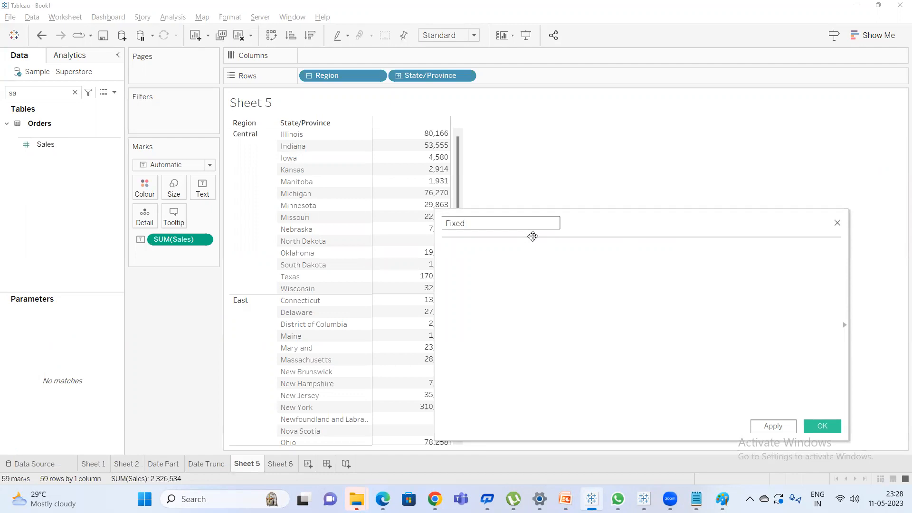
{"action": "key", "text": "BackSpace"}
{"action": "key", "text": "BackSpace"}
{"action": "key", "text": "BackSpace"}
{"action": "key", "text": "BackSpace"}
{"action": "type", "text": "Fixed for Region"}
{"action": "key", "text": "Tab"}
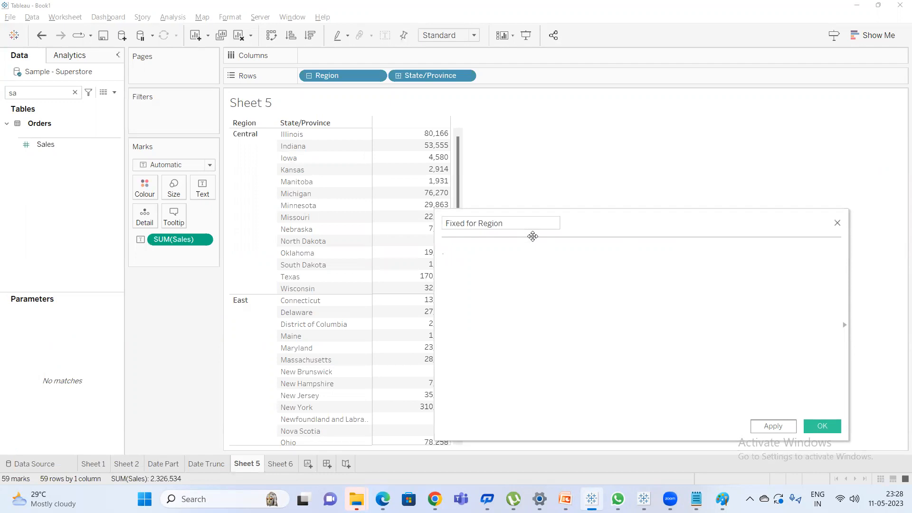
Enter the formula { FIXED [Region]:SUM([Sales])} for the Fixed for Region calculation and save it.
{"action": "type", "text": "fix"}
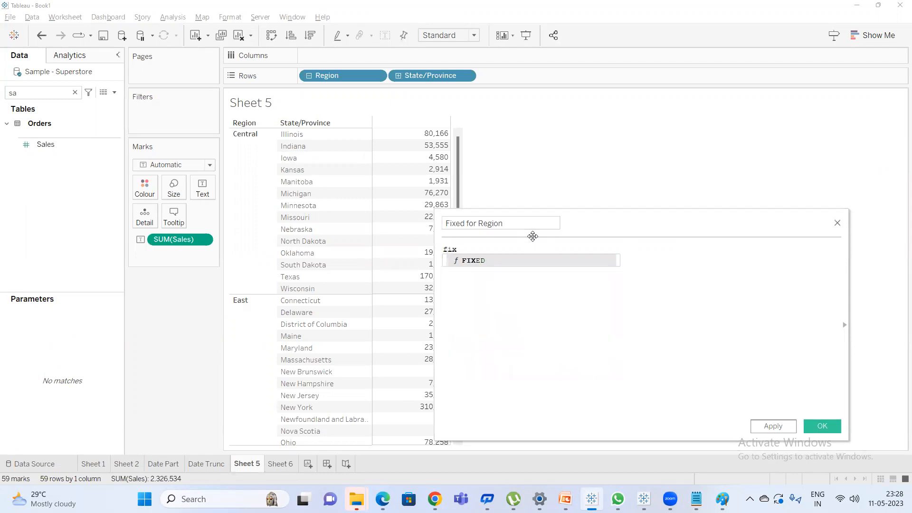
{"action": "key", "text": "Return"}
{"action": "type", "text": "region"}
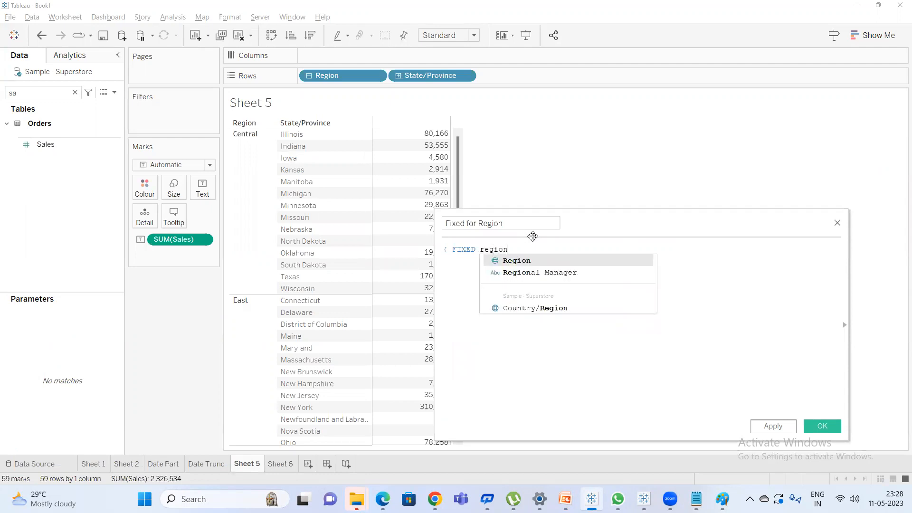
{"action": "key", "text": "Return"}
{"action": "type", "text": ":"}
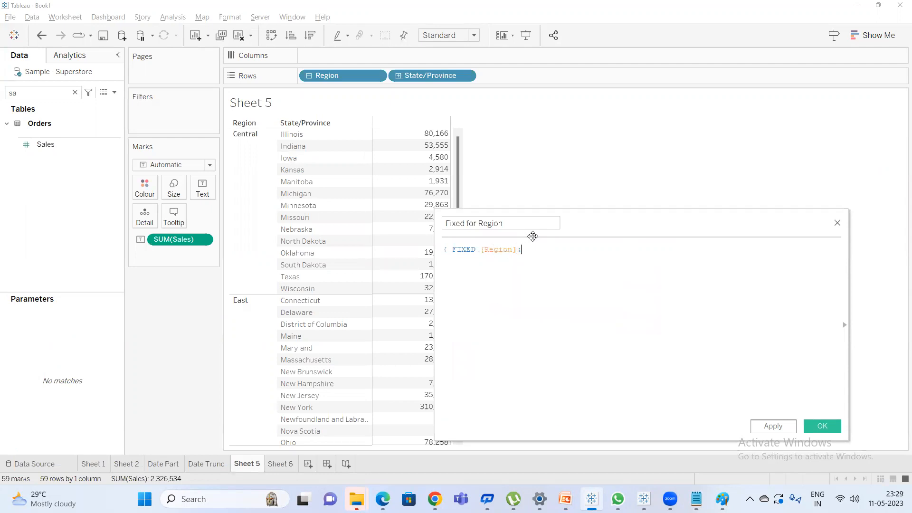
{"action": "type", "text": "sum"}
{"action": "key", "text": "Return"}
{"action": "type", "text": "sa"}
{"action": "key", "text": "Return"}
{"action": "type", "text": ")"}
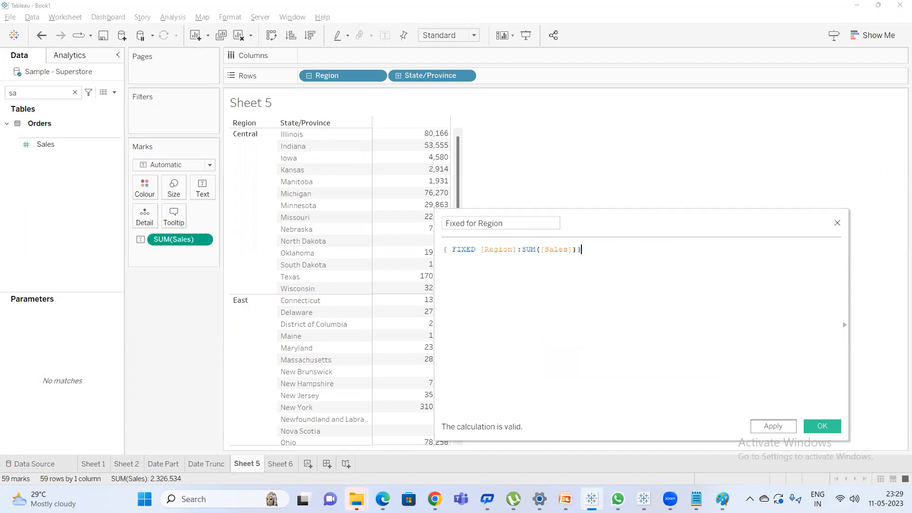
{"action": "left_click", "coordinate": [820, 435]}
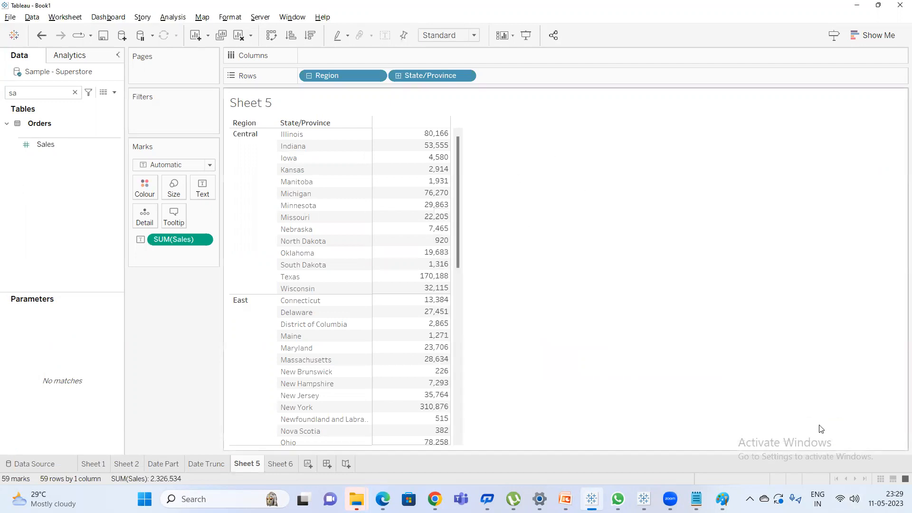
Find the Fixed for Region field and add it to the Sheet 5 table alongside Sales.
{"action": "double_click", "coordinate": [50, 93]}
{"action": "type", "text": "f"}
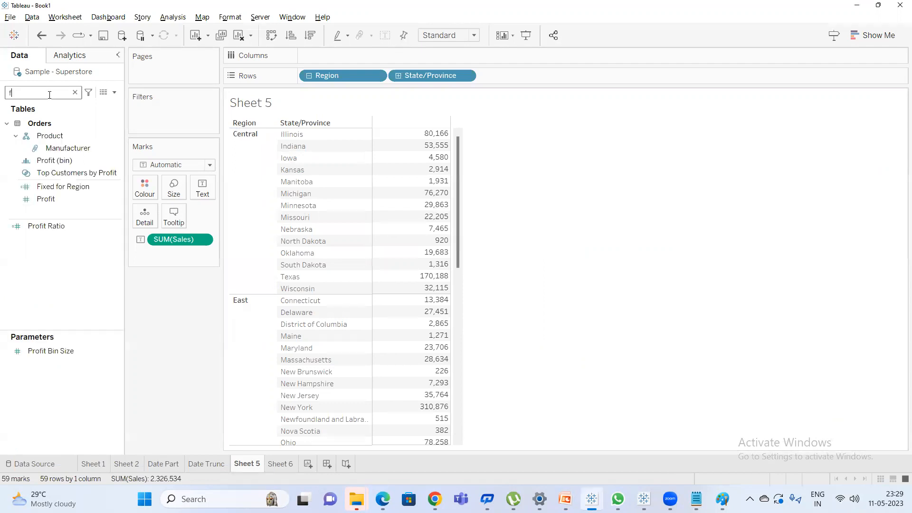
{"action": "double_click", "coordinate": [56, 186]}
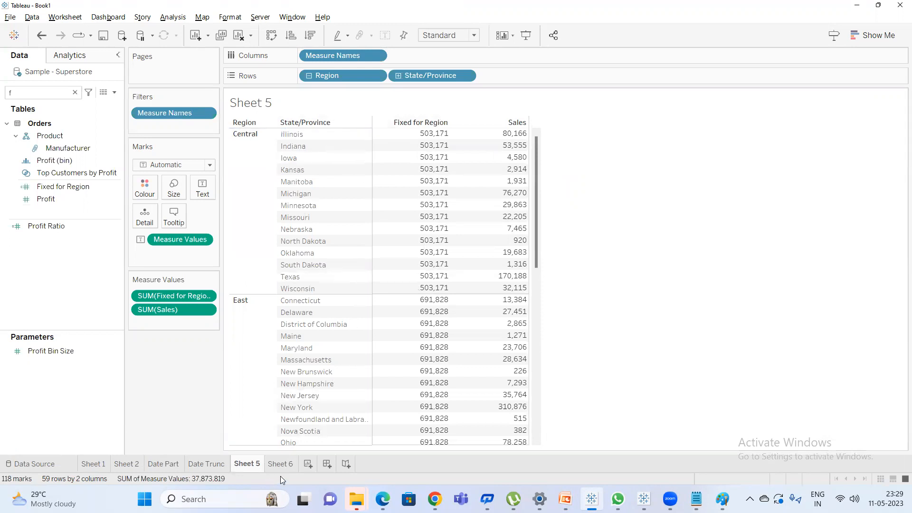
Compare the Fixed for Region values on Sheet 5 with the Central region's Sales total on Sheet 6.
{"action": "left_click", "coordinate": [281, 464]}
{"action": "mouse_move", "coordinate": [304, 137]}
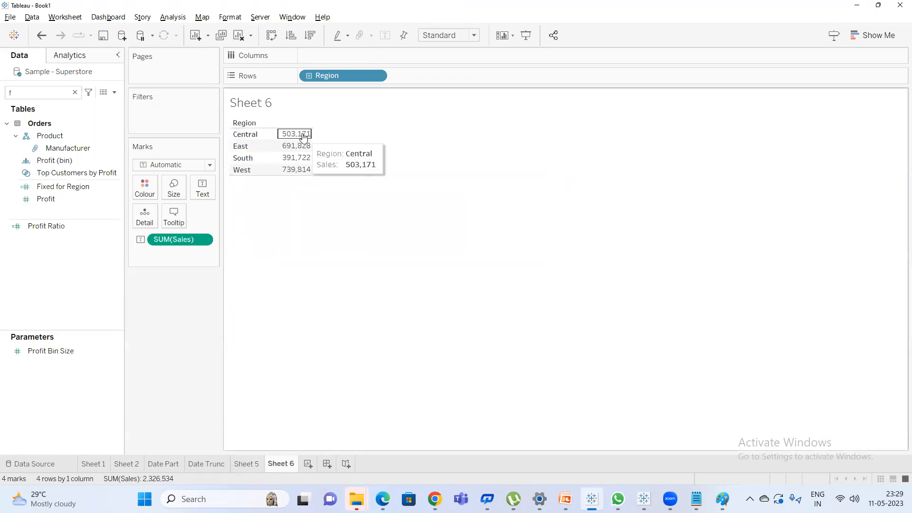
{"action": "left_click", "coordinate": [245, 465]}
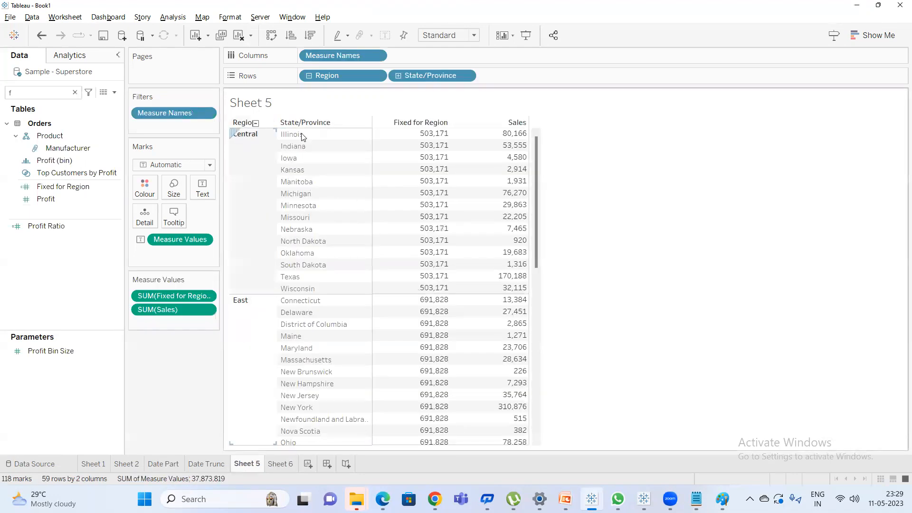
Compare the Fixed for Region and Sales values across the Central region's states on Sheet 5, and widen the area holding the shelf cards.
{"action": "left_click_drag", "start_coordinate": [429, 133], "coordinate": [414, 291]}
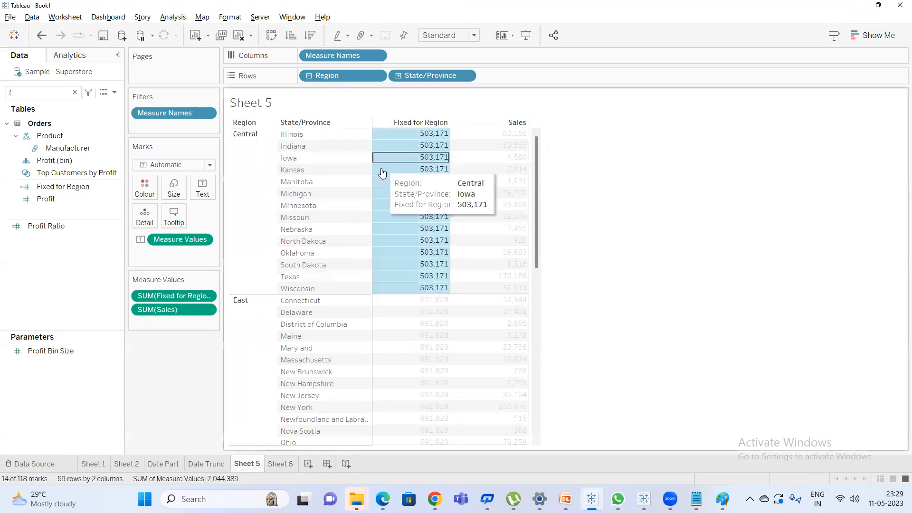
{"action": "left_click", "coordinate": [605, 166]}
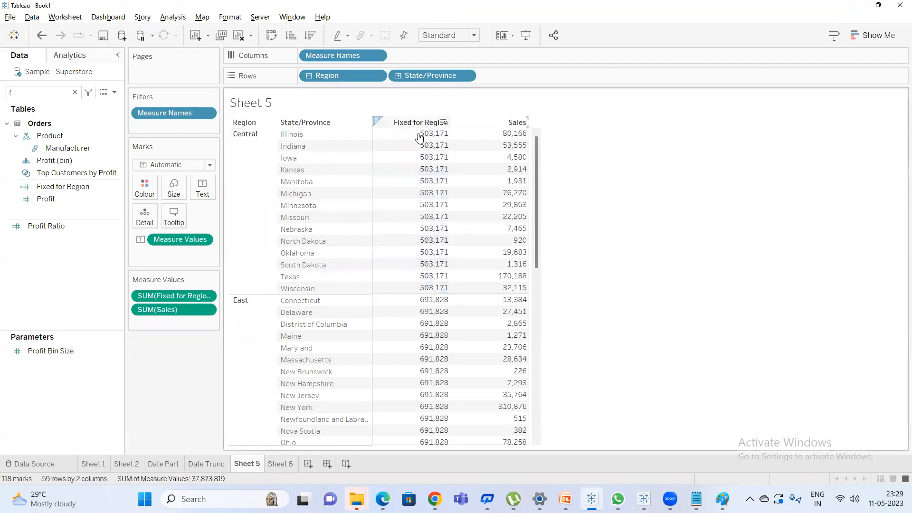
{"action": "left_click", "coordinate": [513, 138]}
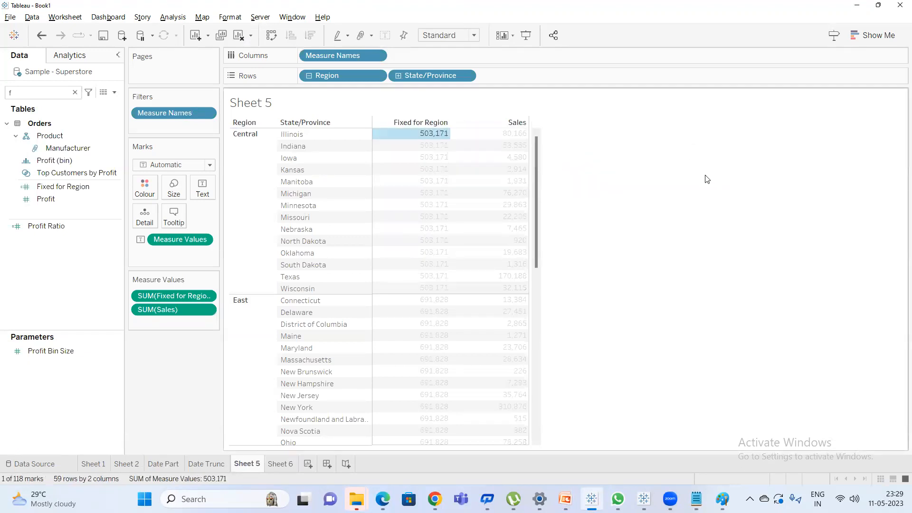
{"action": "left_click", "coordinate": [708, 180]}
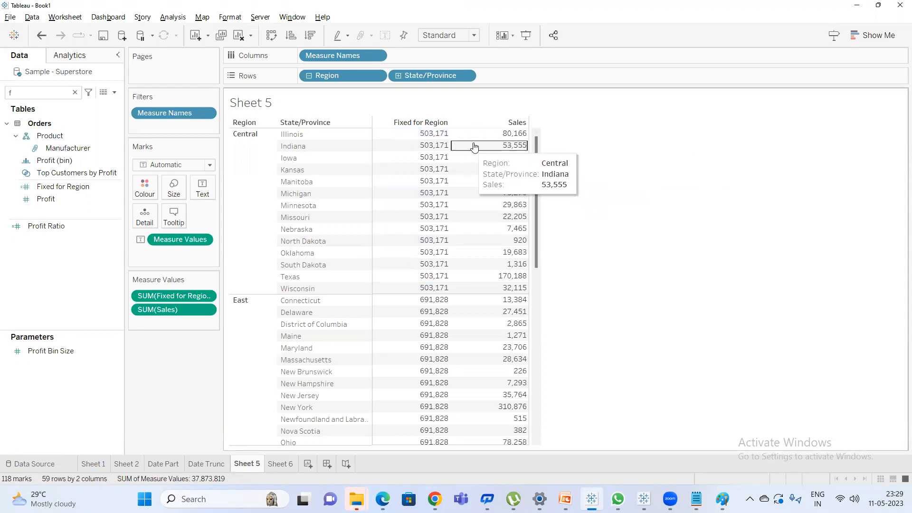
{"action": "mouse_move", "coordinate": [505, 138]}
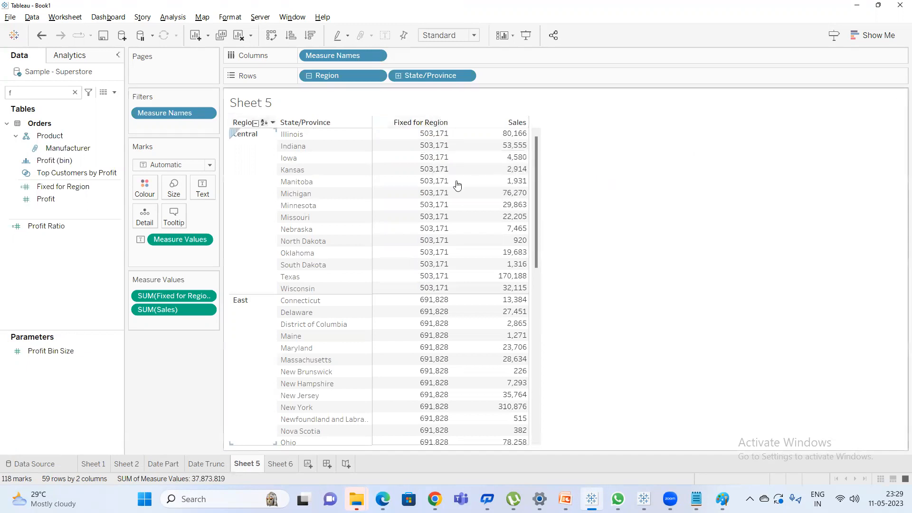
{"action": "mouse_move", "coordinate": [418, 186]}
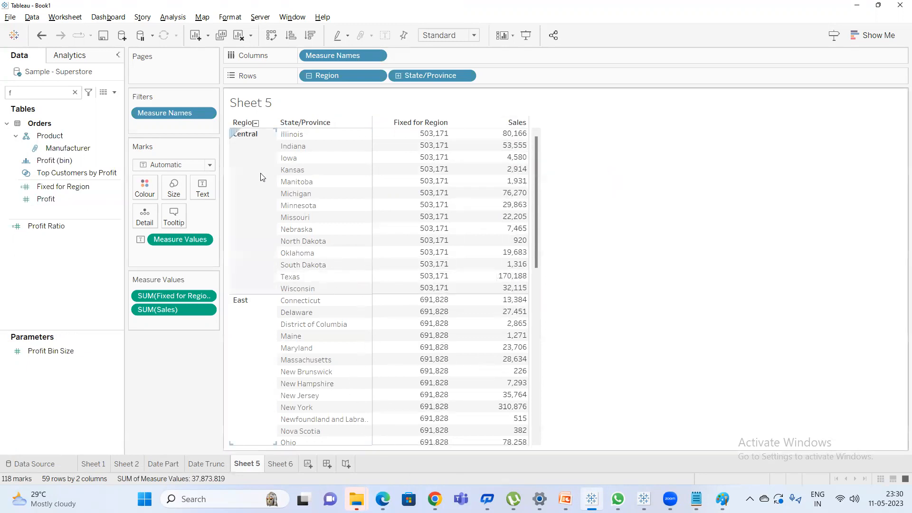
{"action": "left_click_drag", "start_coordinate": [222, 267], "coordinate": [241, 272]}
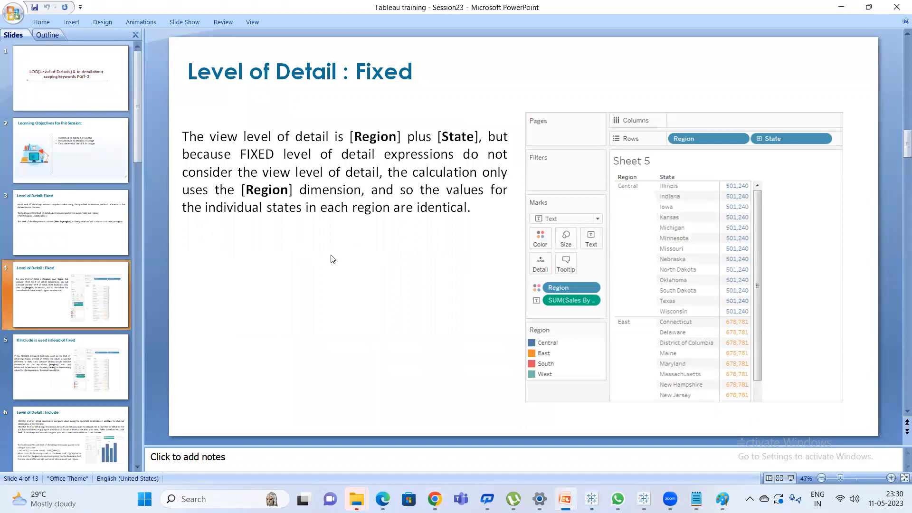
Review the PowerPoint slides on using INCLUDE instead of FIXED and on INCLUDE level of detail, and return to the Book1 workbook in Tableau.
{"action": "left_click", "coordinate": [77, 375]}
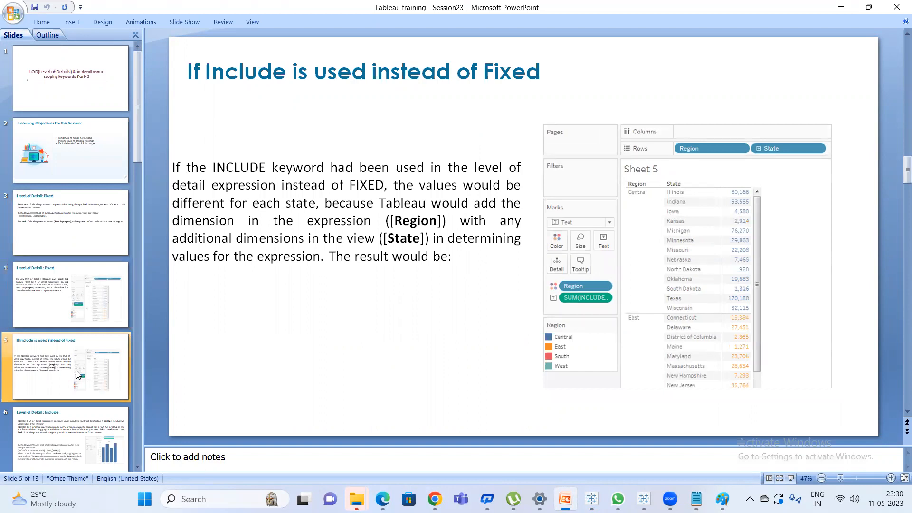
{"action": "key", "text": "Down"}
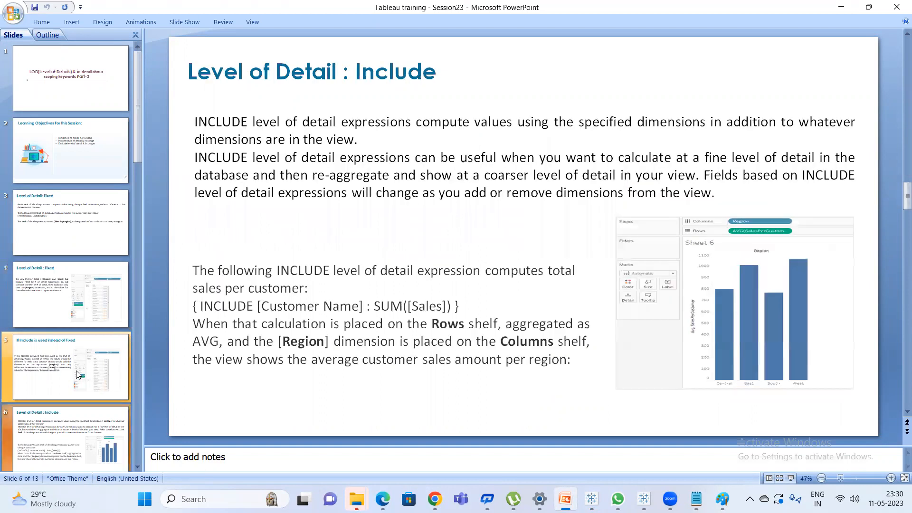
{"action": "key", "text": "alt+Tab"}
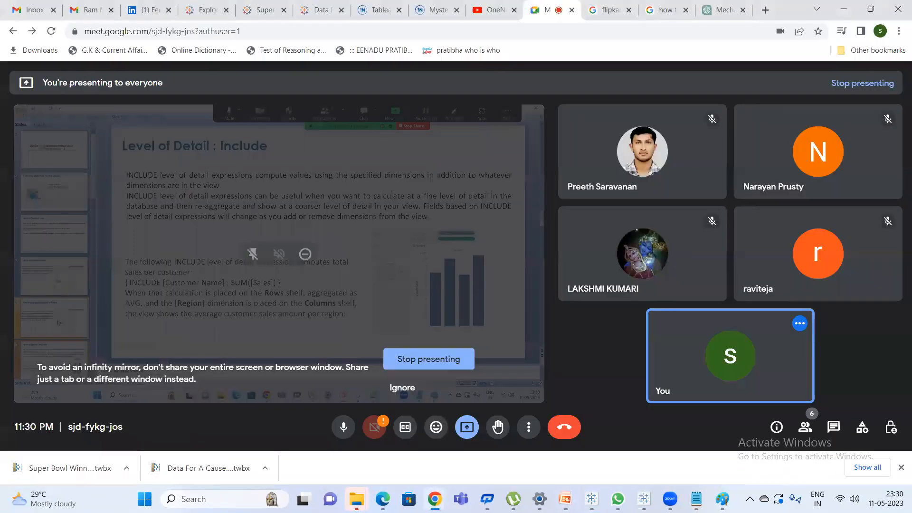
{"action": "key", "text": "alt+Tab"}
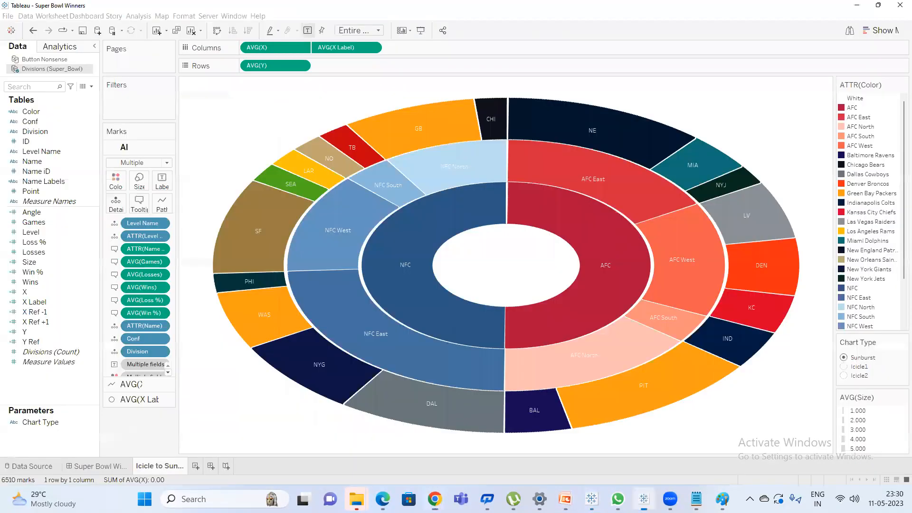
{"action": "left_click", "coordinate": [591, 499]}
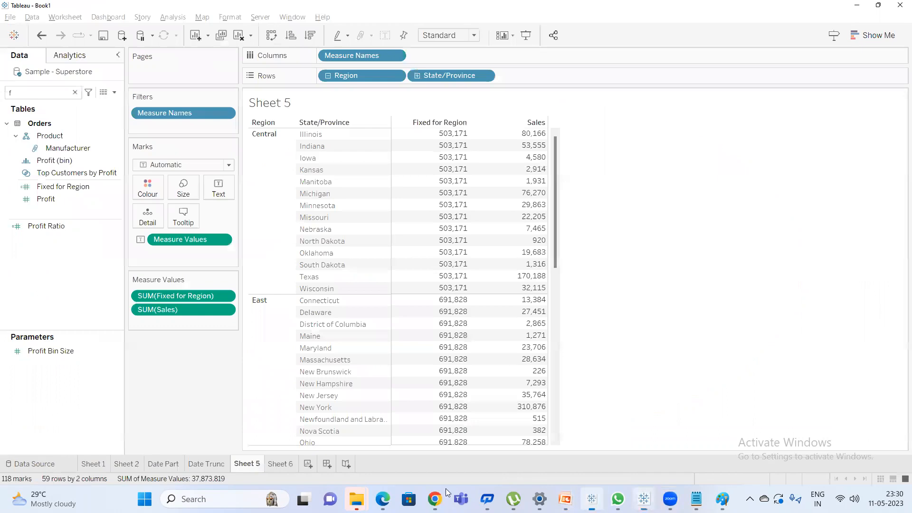
Add a new worksheet and build a table of Sales by Region with Region on the rows.
{"action": "left_click", "coordinate": [285, 464]}
{"action": "left_click", "coordinate": [308, 465]}
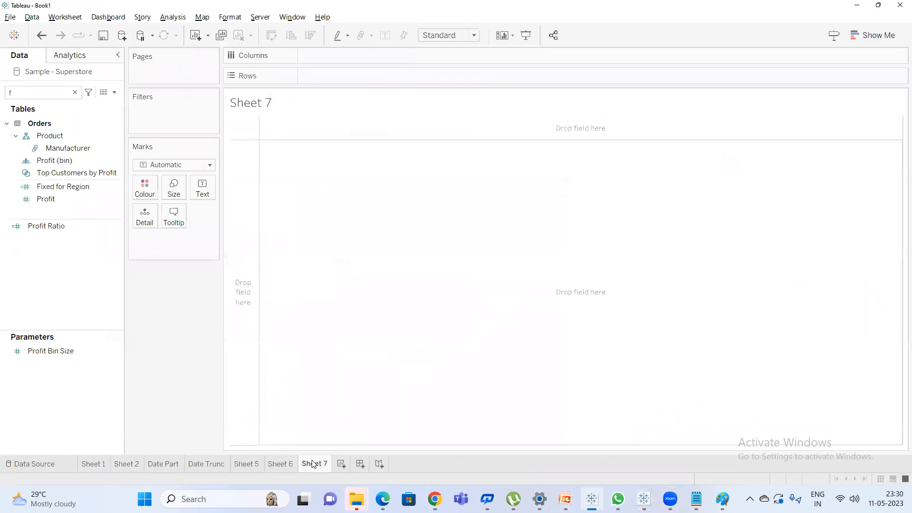
{"action": "left_click", "coordinate": [75, 93]}
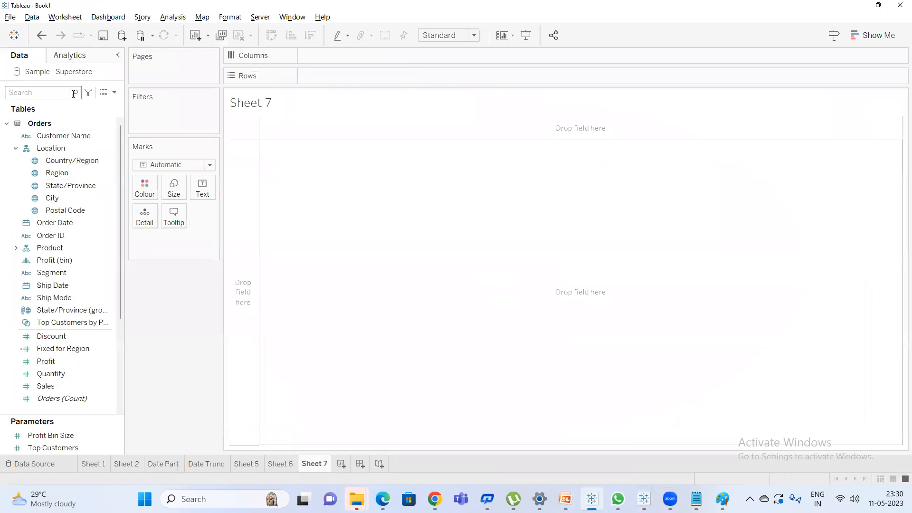
{"action": "type", "text": "region"}
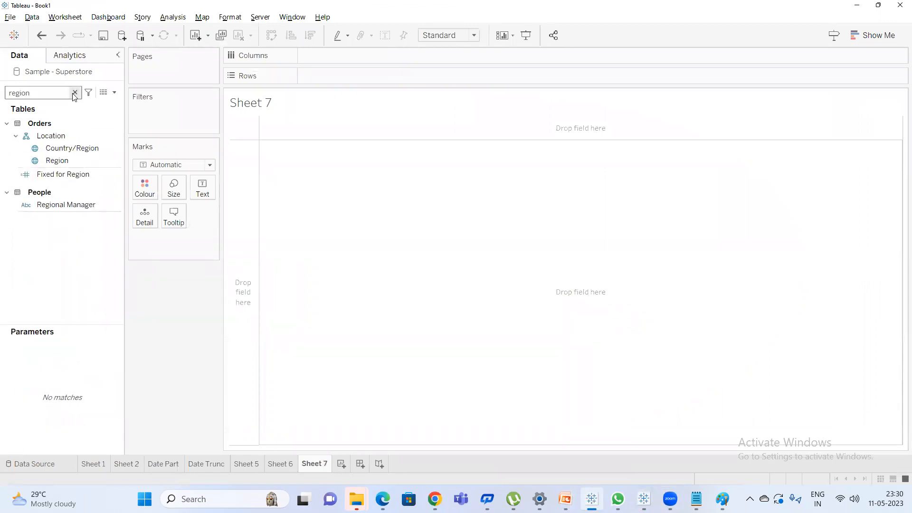
{"action": "left_click_drag", "start_coordinate": [53, 161], "coordinate": [320, 76]}
{"action": "double_click", "coordinate": [32, 91]}
{"action": "type", "text": "sa"}
{"action": "double_click", "coordinate": [62, 148]}
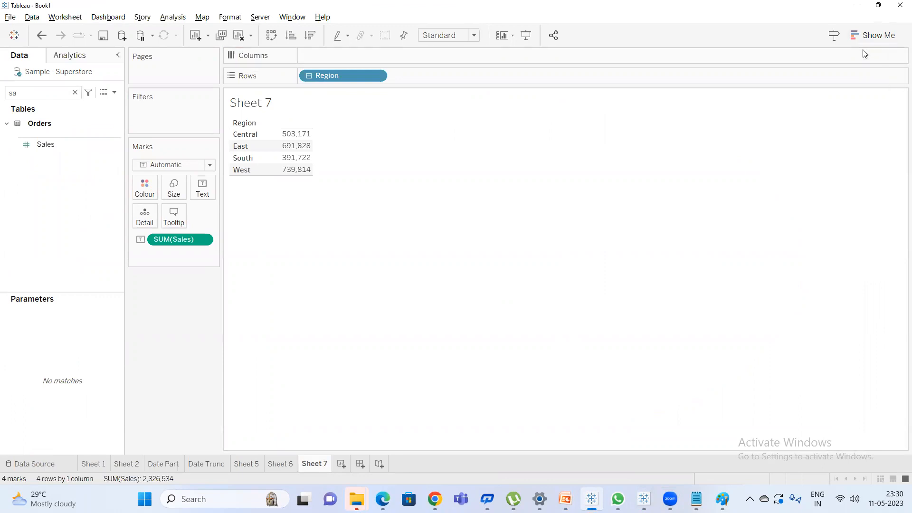
Convert the Sales by Region table into a vertical bar chart with mark labels shown.
{"action": "left_click", "coordinate": [873, 35]}
{"action": "left_click", "coordinate": [817, 125]}
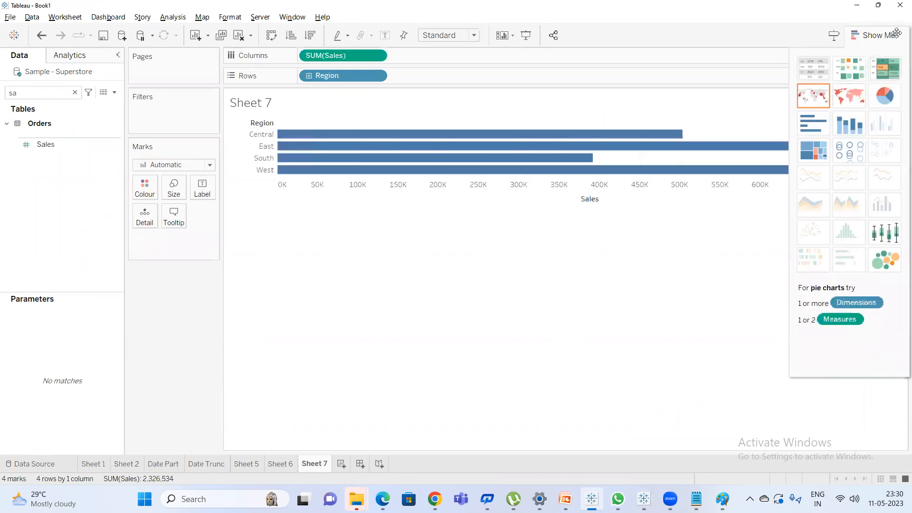
{"action": "left_click", "coordinate": [877, 35]}
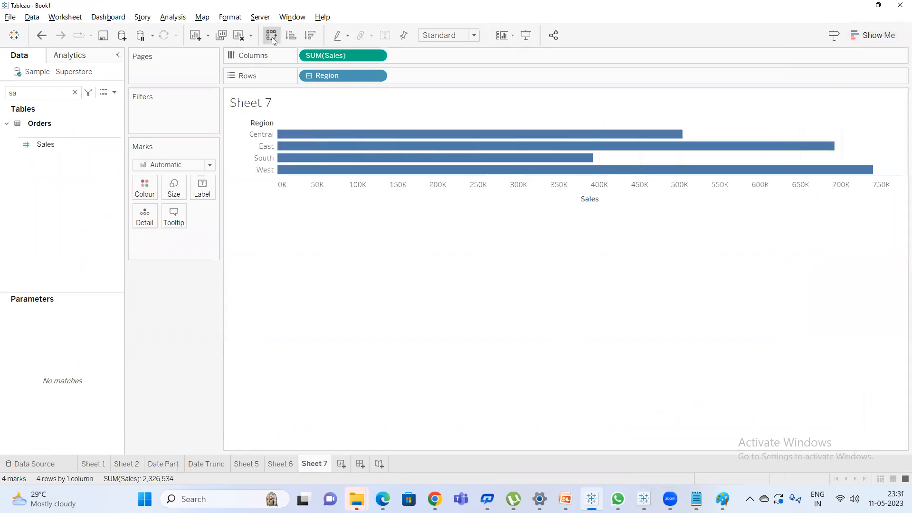
{"action": "left_click", "coordinate": [273, 37]}
{"action": "left_click", "coordinate": [385, 36]}
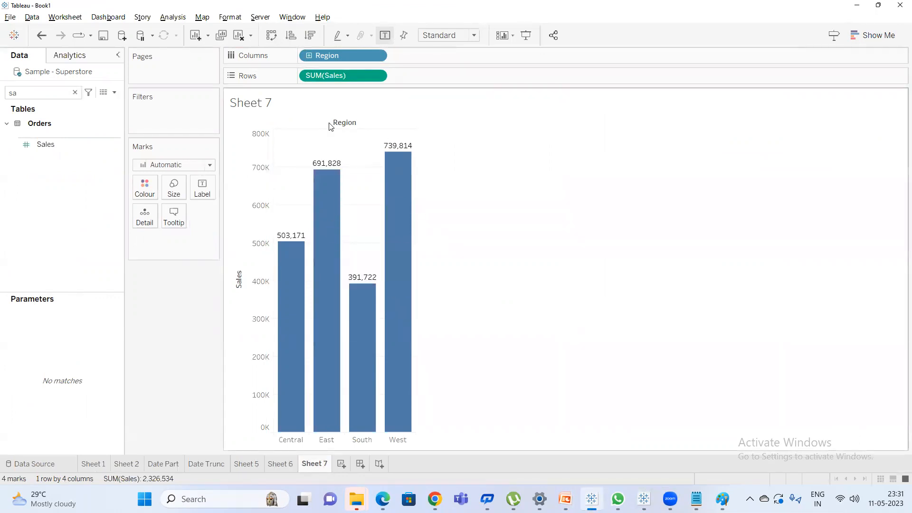
Find the Region field and colour the Sales bars by Region.
{"action": "left_click", "coordinate": [38, 94]}
{"action": "key", "text": "BackSpace"}
{"action": "key", "text": "BackSpace"}
{"action": "type", "text": "re"}
{"action": "left_click_drag", "start_coordinate": [62, 162], "coordinate": [148, 191]}
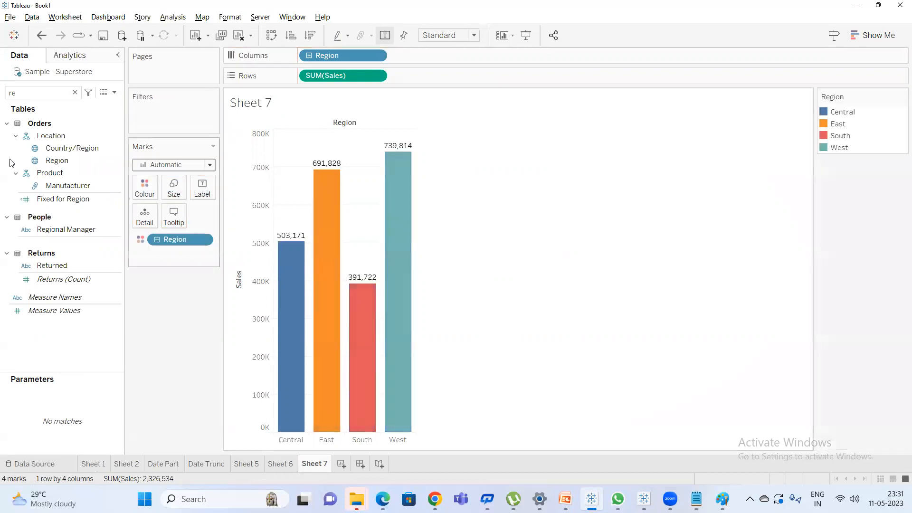
{"action": "mouse_move", "coordinate": [313, 344]}
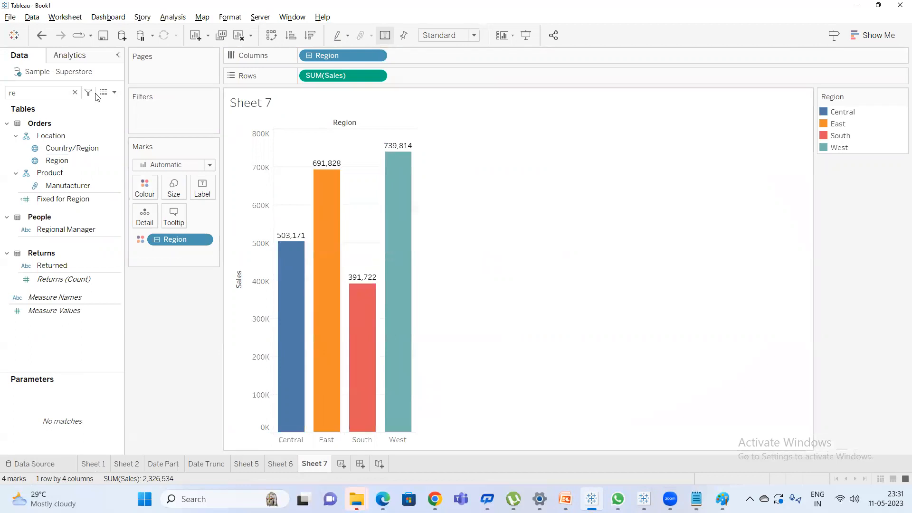
Start a new calculated field, name it "Include State" and move its editor clear of the chart.
{"action": "left_click", "coordinate": [76, 94]}
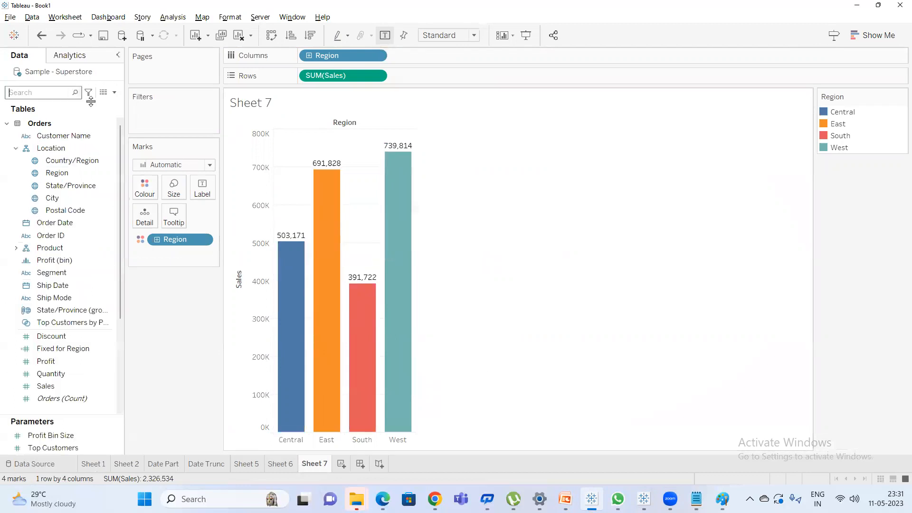
{"action": "left_click", "coordinate": [114, 92]}
{"action": "left_click", "coordinate": [76, 105]}
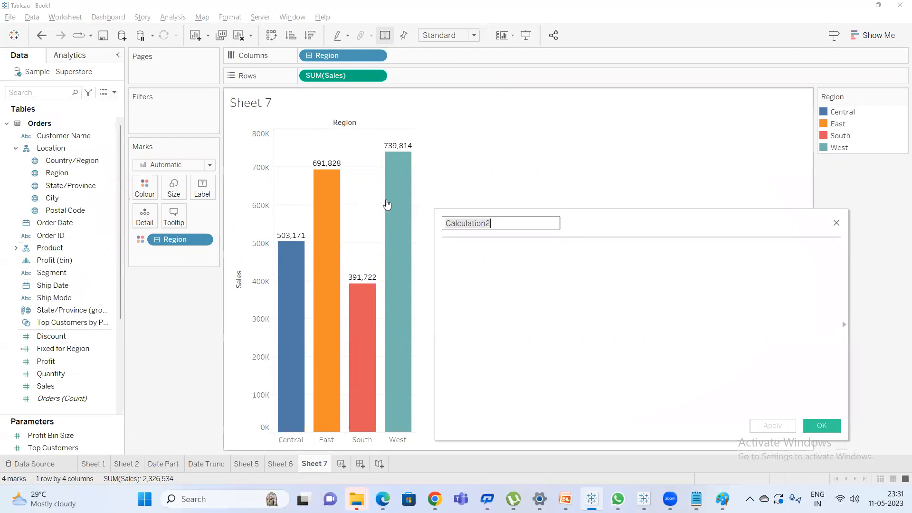
{"action": "type", "text": "I"}
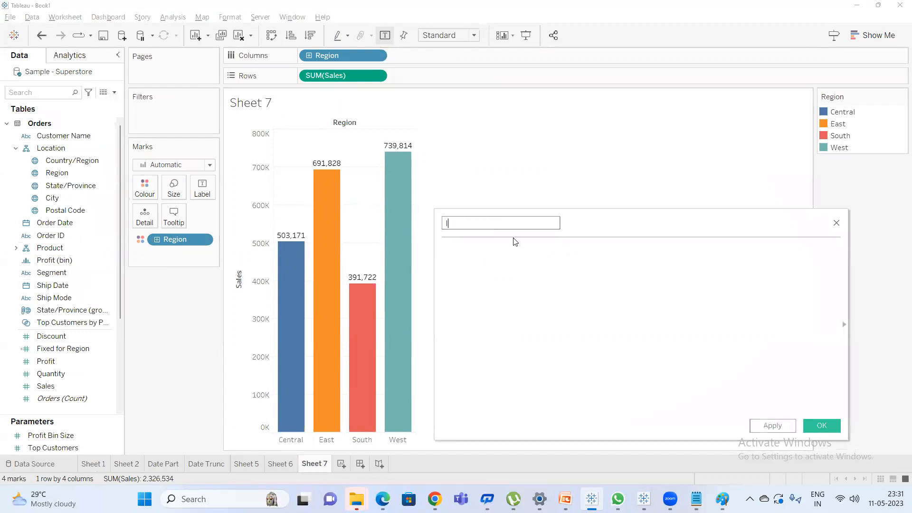
{"action": "type", "text": "nclude State"}
{"action": "left_click", "coordinate": [488, 256]}
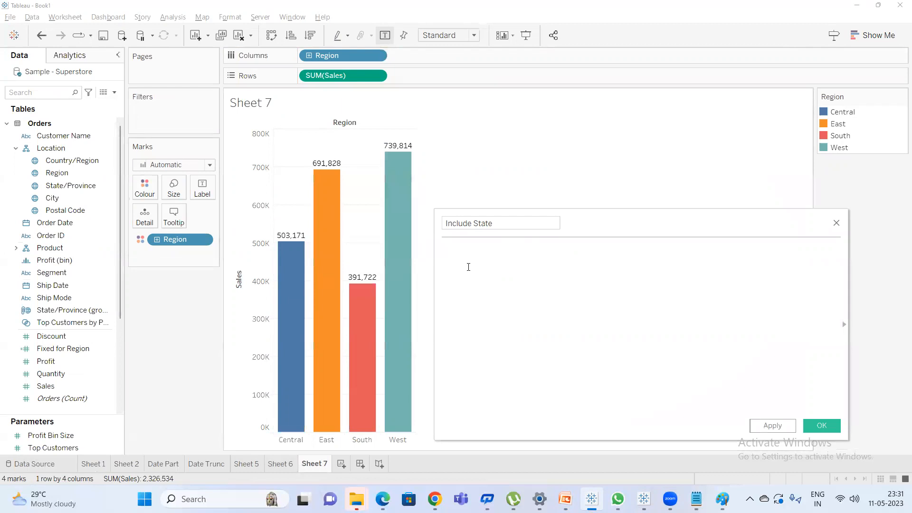
{"action": "left_click_drag", "start_coordinate": [607, 229], "coordinate": [643, 263]}
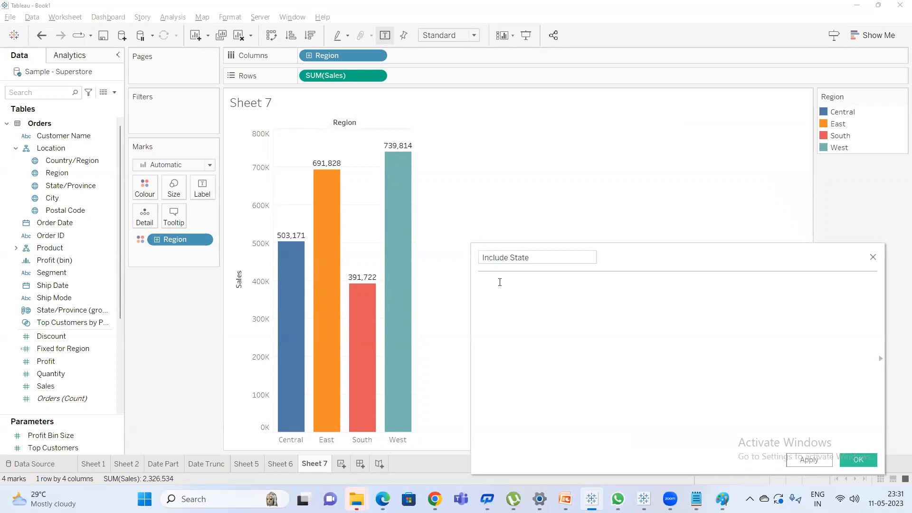
Enter the formula { INCLUDE [State/Province]:SUM([Sales])} for the Include State calculation and save it.
{"action": "type", "text": "{ INCLUDE"}
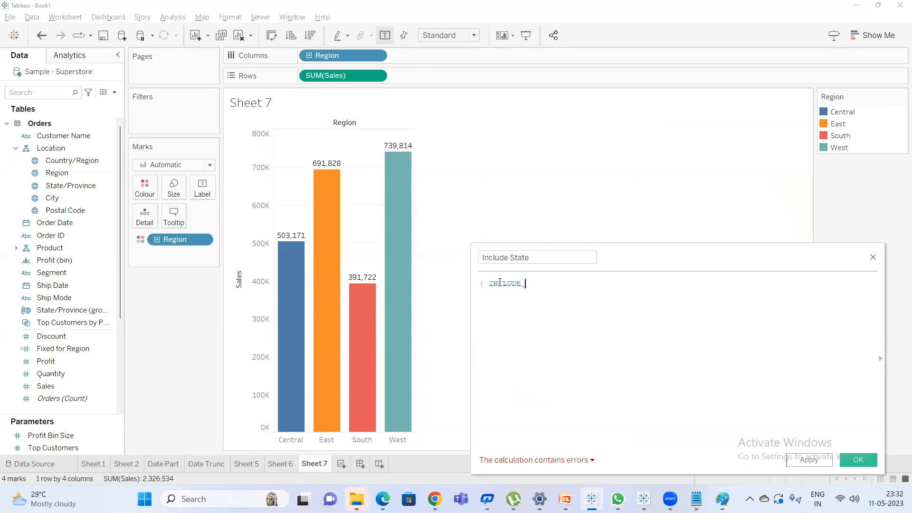
{"action": "type", "text": " sta"}
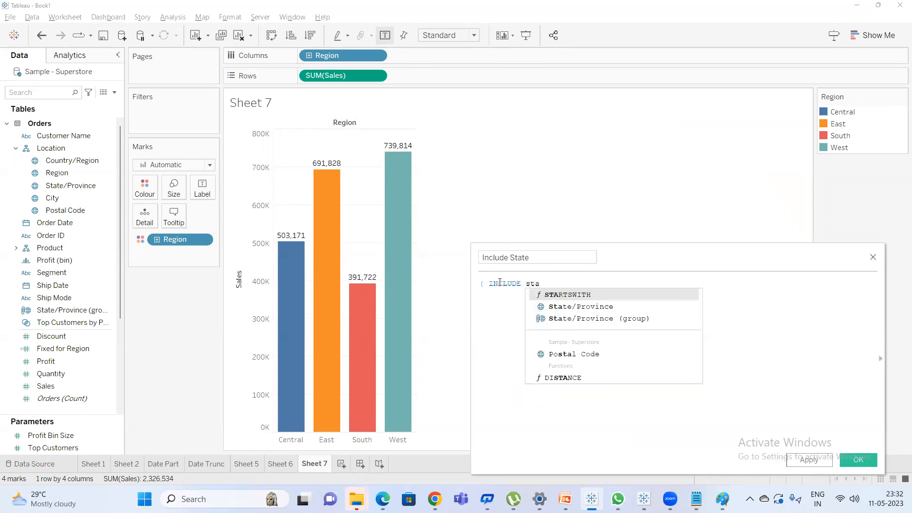
{"action": "left_click", "coordinate": [591, 306]}
{"action": "type", "text": ":"}
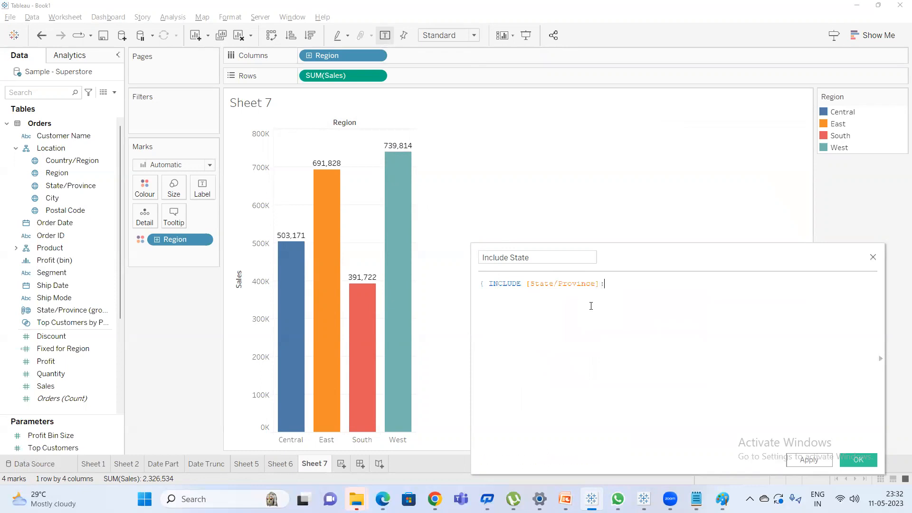
{"action": "type", "text": "su"}
{"action": "key", "text": "Return"}
{"action": "type", "text": "sall"}
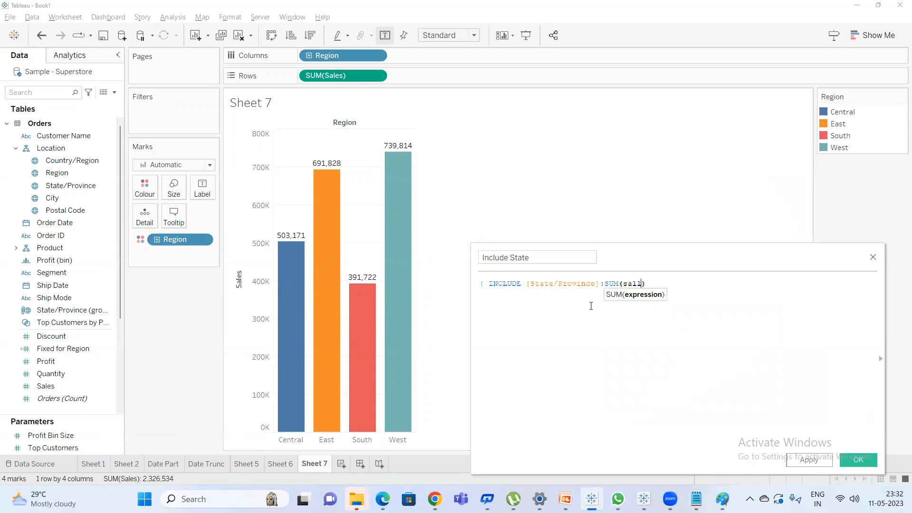
{"action": "key", "text": "BackSpace"}
{"action": "key", "text": "Return"}
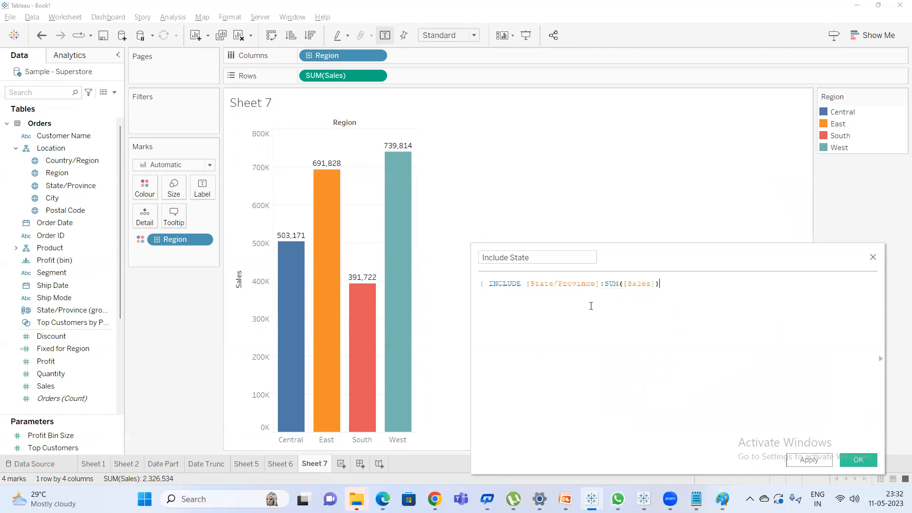
{"action": "type", "text": "}"}
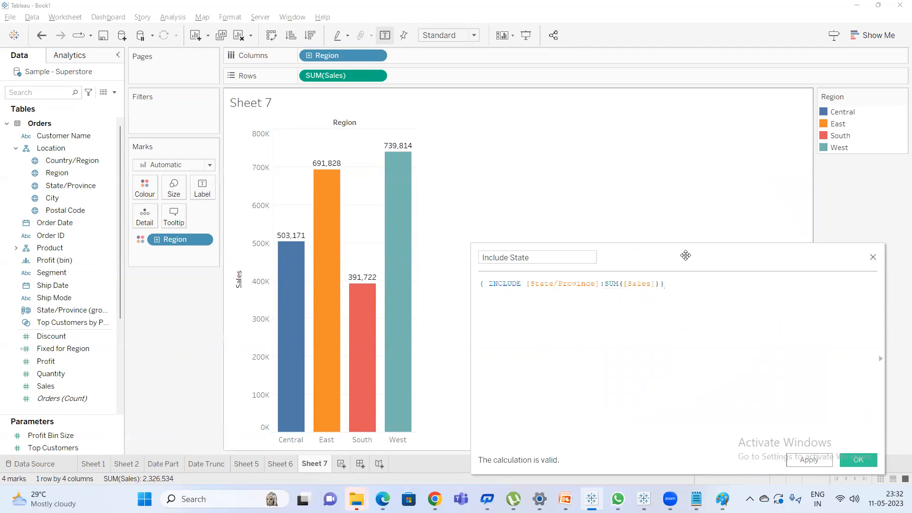
{"action": "left_click_drag", "start_coordinate": [686, 252], "coordinate": [680, 175]}
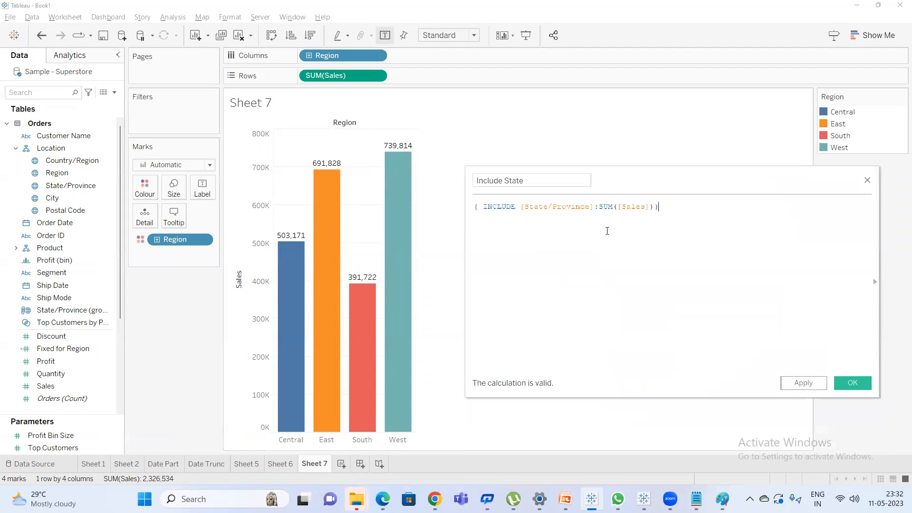
{"action": "left_click", "coordinate": [851, 385]}
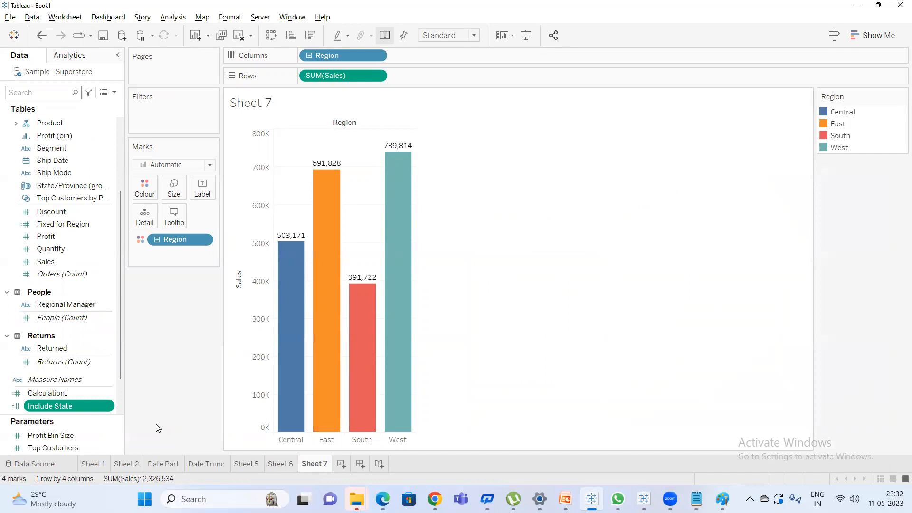
Add the Include State field to the rows of the Sheet 7 chart alongside Sales.
{"action": "left_click", "coordinate": [56, 407]}
{"action": "double_click", "coordinate": [59, 407]}
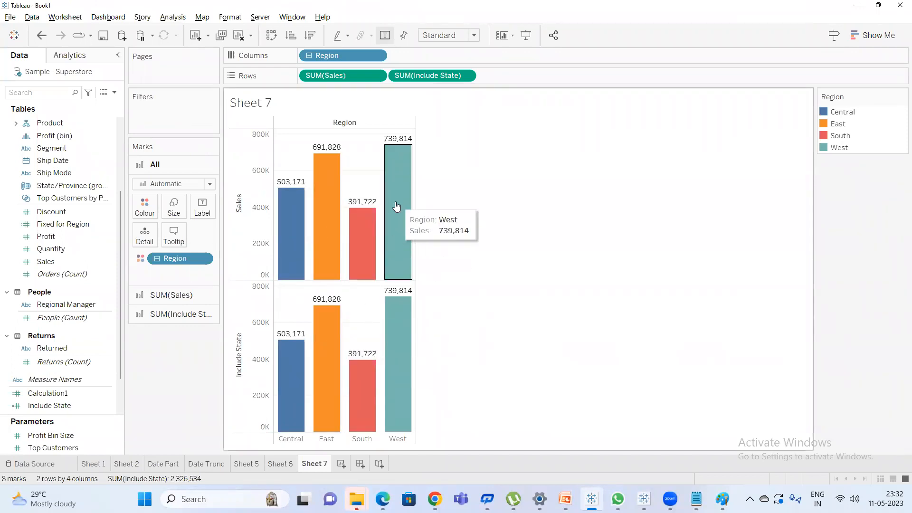
Switch to the Notepad notes and insert several blank lines above the Year entry for a new note.
{"action": "left_click", "coordinate": [696, 499]}
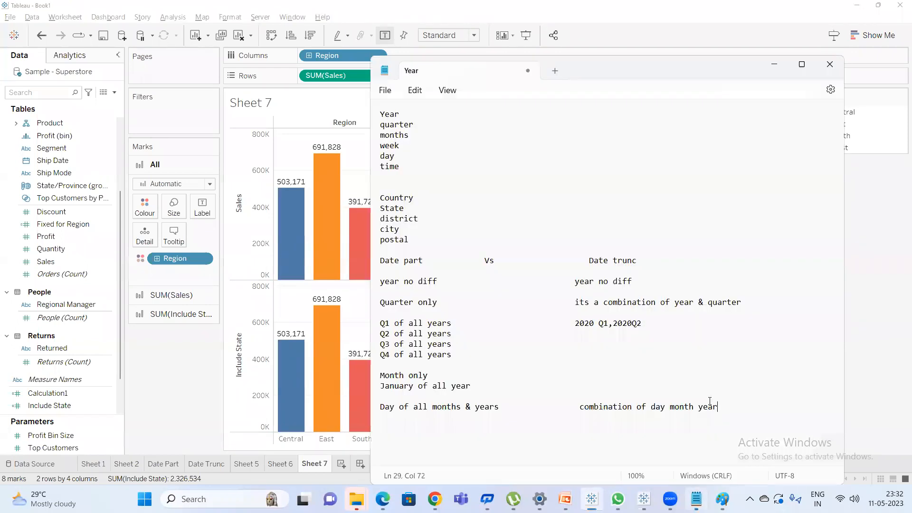
{"action": "left_click", "coordinate": [383, 114]}
{"action": "key", "text": "Return"}
{"action": "key", "text": "Return"}
{"action": "key", "text": "Return"}
{"action": "key", "text": "Return"}
{"action": "key", "text": "Return"}
{"action": "key", "text": "Return"}
{"action": "key", "text": "Return"}
{"action": "key", "text": "Return"}
{"action": "key", "text": "Return"}
{"action": "key", "text": "Return"}
{"action": "key", "text": "Return"}
{"action": "key", "text": "Return"}
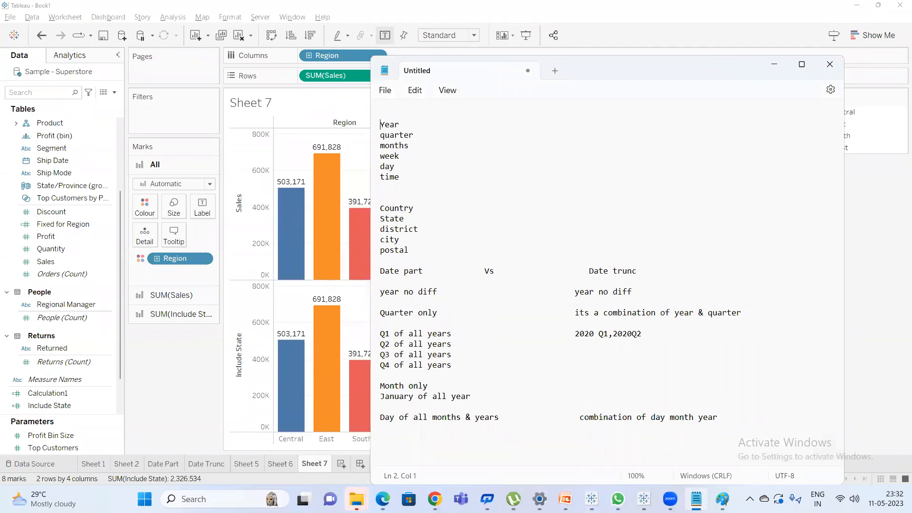
{"action": "left_click", "coordinate": [382, 114]}
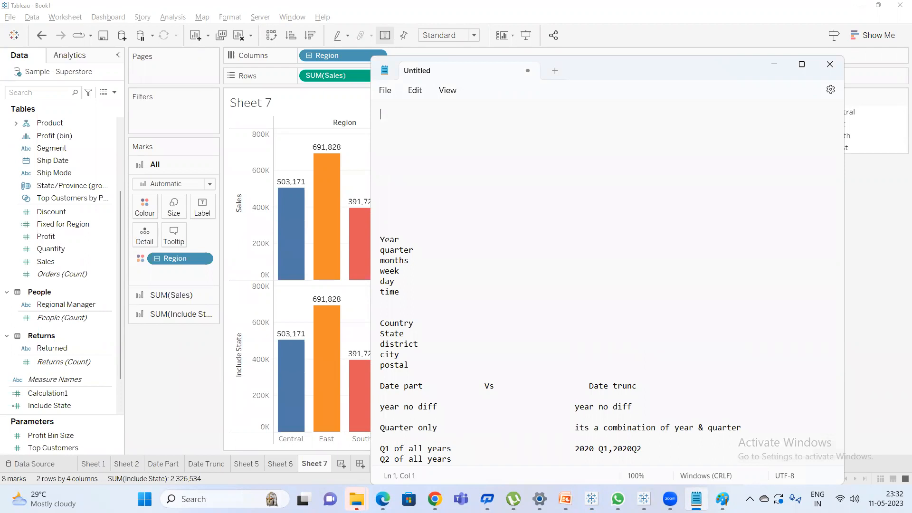
Write "If you are using include function and you are doing aggregation as sum" as the first line of the notes.
{"action": "type", "text": "If you are using "}
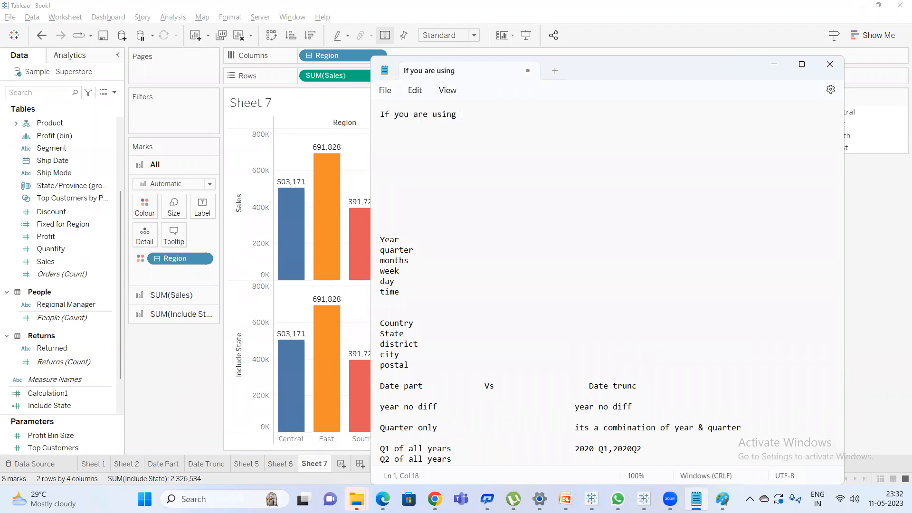
{"action": "type", "text": "include functions"}
{"action": "key", "text": "BackSpace"}
{"action": "key", "text": "BackSpace"}
{"action": "key", "text": "BackSpace"}
{"action": "type", "text": "on and"}
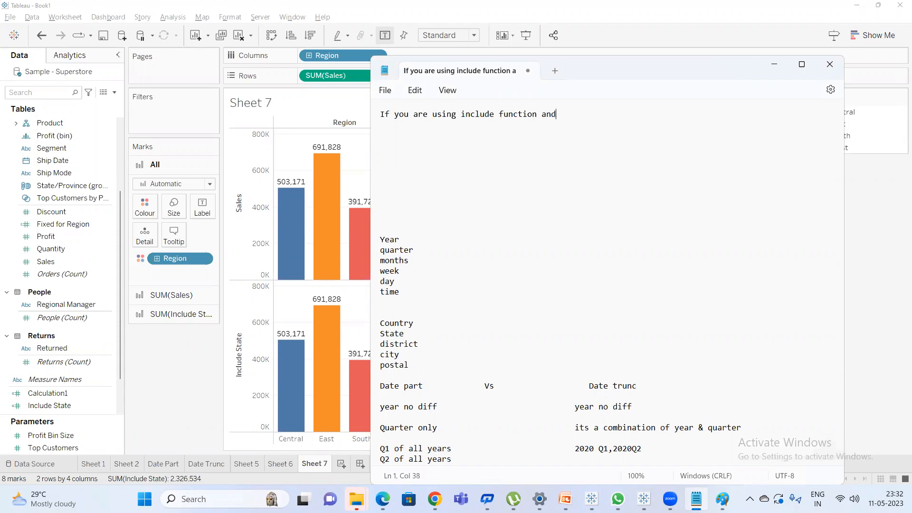
{"action": "type", "text": " you ared"}
{"action": "key", "text": "BackSpace"}
{"action": "key", "text": "BackSpace"}
{"action": "type", "text": "doing"}
{"action": "key", "text": "BackSpace"}
{"action": "type", "text": "g aggregation sa"}
{"action": "key", "text": "BackSpace"}
{"action": "key", "text": "BackSpace"}
{"action": "key", "text": "BackSpace"}
{"action": "type", "text": "as sum"}
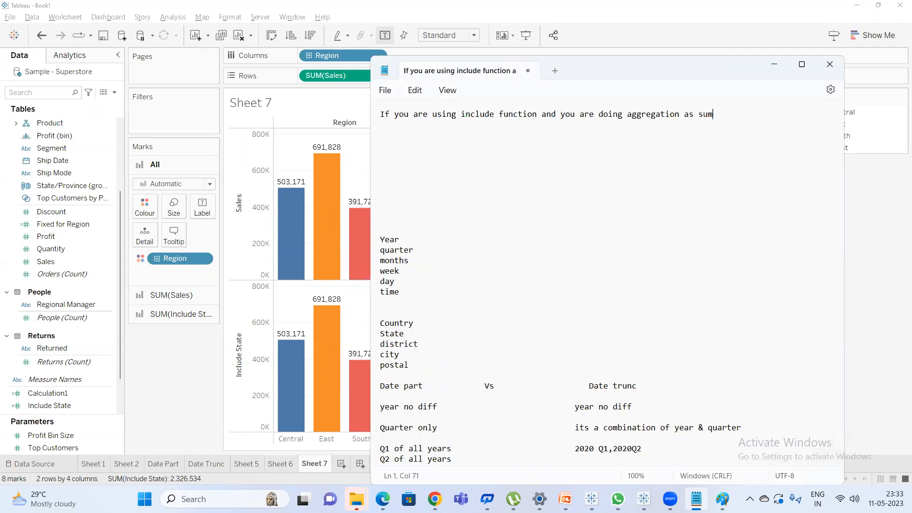
Continue the note on a new line with "then there will be no diff" and leave a blank line below.
{"action": "key", "text": "Return"}
{"action": "type", "text": "the"}
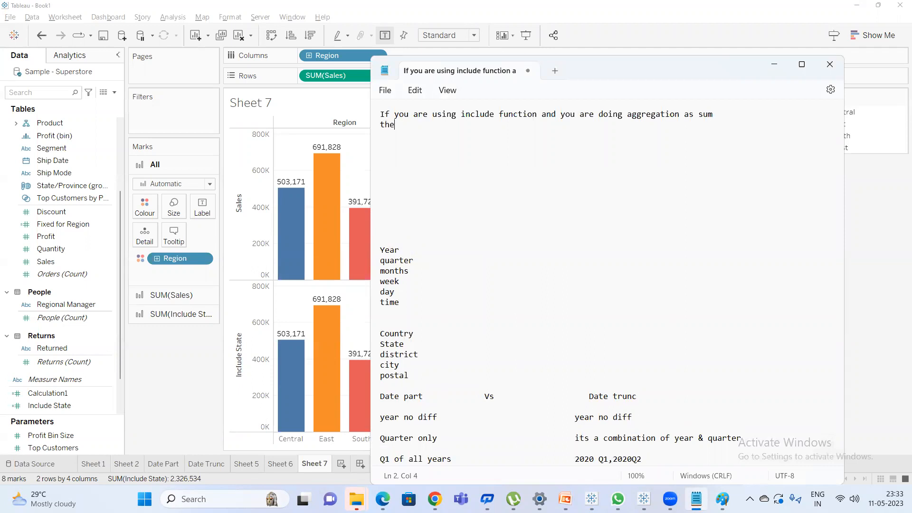
{"action": "type", "text": "n there will be no diff"}
{"action": "key", "text": "Return"}
{"action": "key", "text": "Return"}
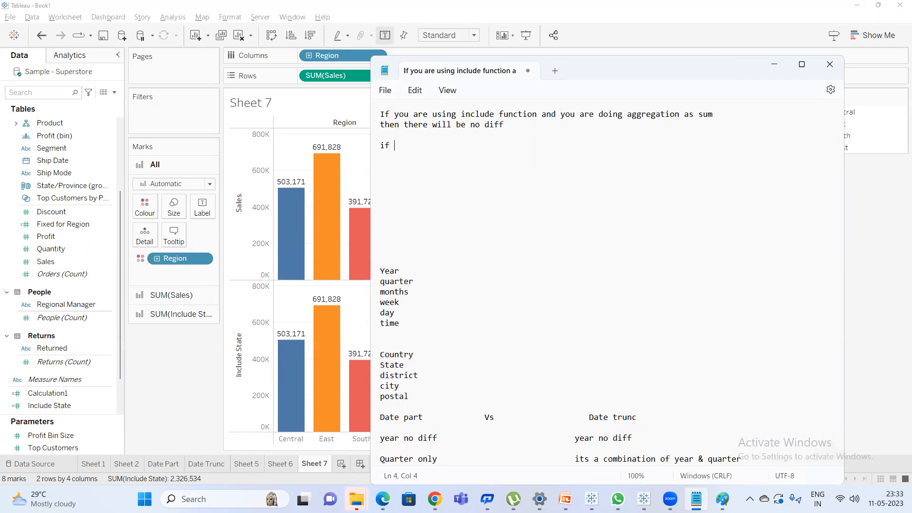
Begin the second note with "if you are using avg min or max include" and return to the Tableau worksheet.
{"action": "type", "text": "if you are su"}
{"action": "key", "text": "BackSpace"}
{"action": "key", "text": "BackSpace"}
{"action": "type", "text": "using avg min or max "}
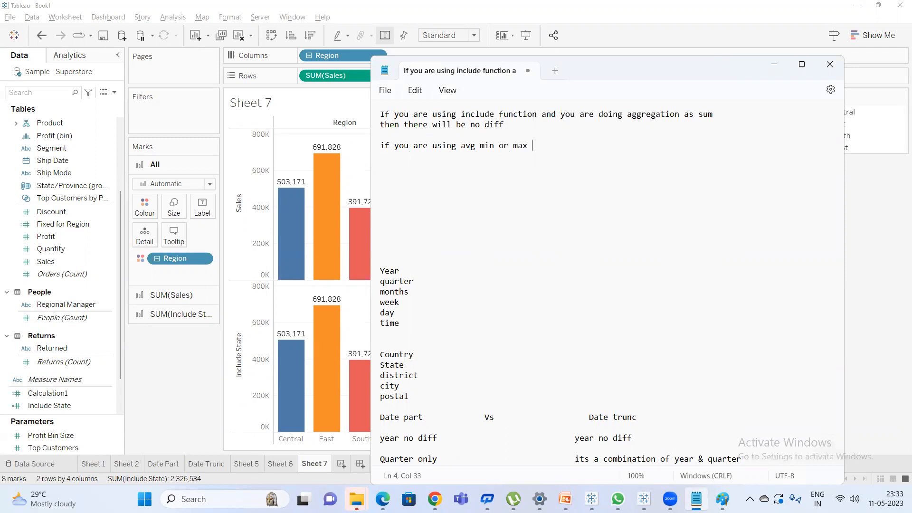
{"action": "type", "text": "include"}
{"action": "left_click", "coordinate": [176, 381]}
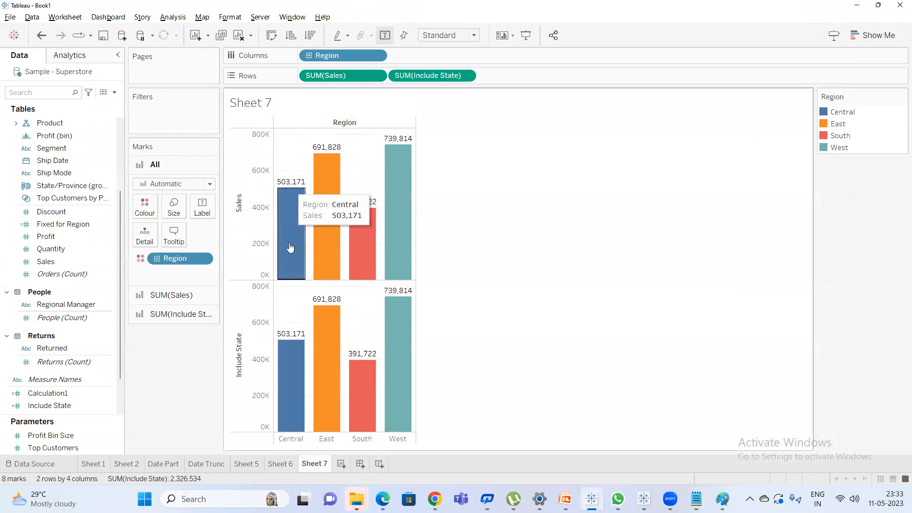
Change the aggregation of both Sales and Include State in the Sheet 7 rows to Average.
{"action": "right_click", "coordinate": [350, 75]}
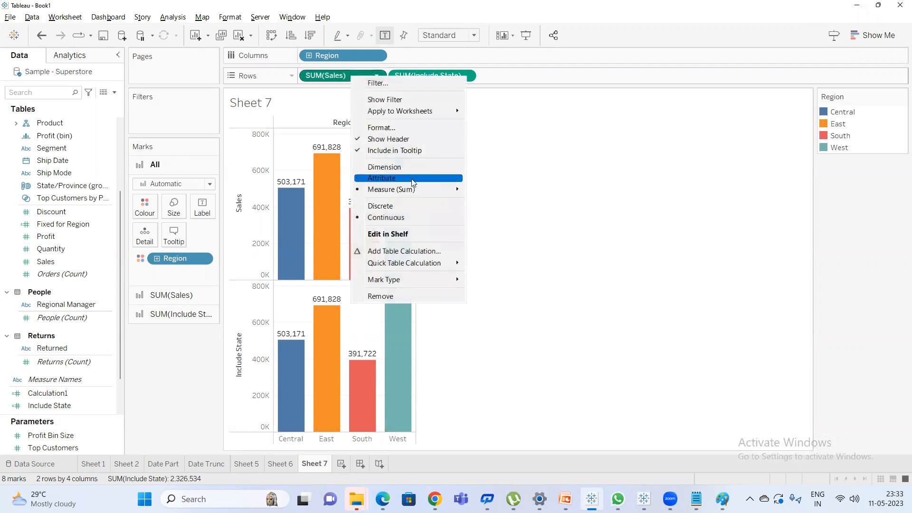
{"action": "mouse_move", "coordinate": [415, 190]}
{"action": "left_click", "coordinate": [489, 203]}
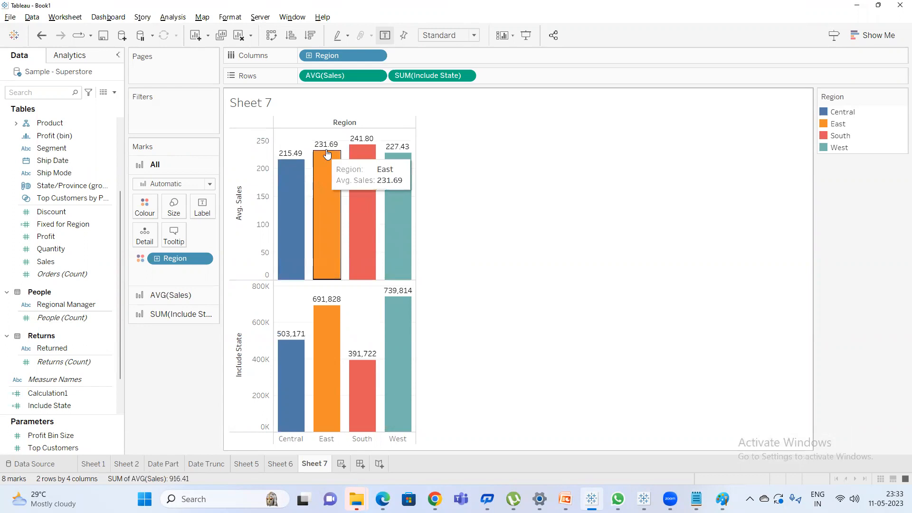
{"action": "right_click", "coordinate": [451, 76]}
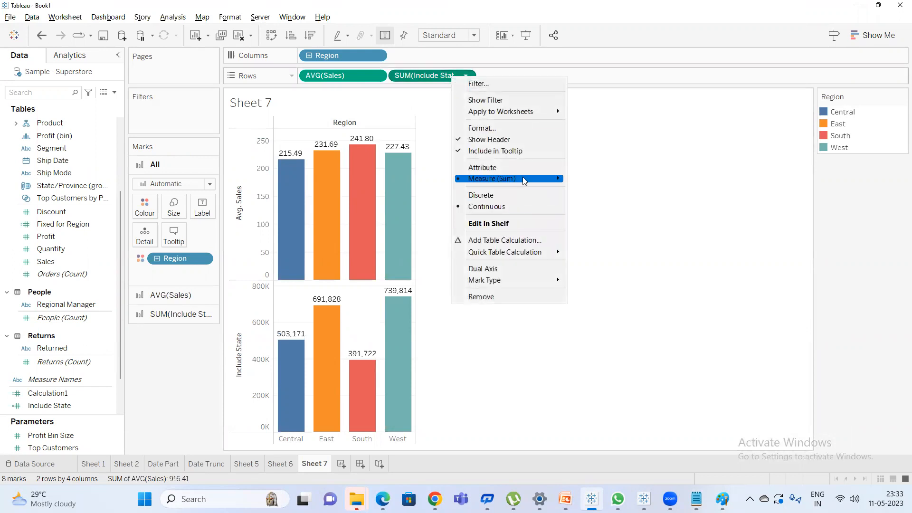
{"action": "mouse_move", "coordinate": [525, 180]}
{"action": "left_click", "coordinate": [622, 191]}
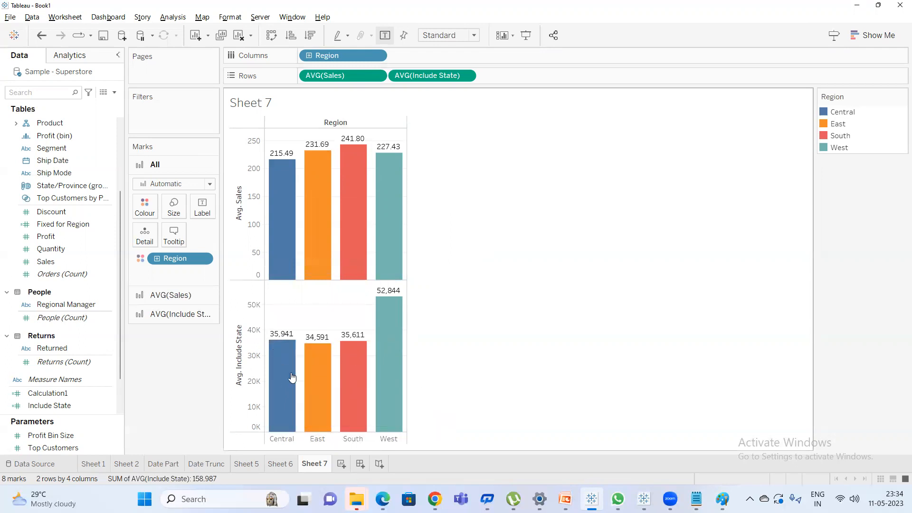
{"action": "mouse_move", "coordinate": [291, 351]}
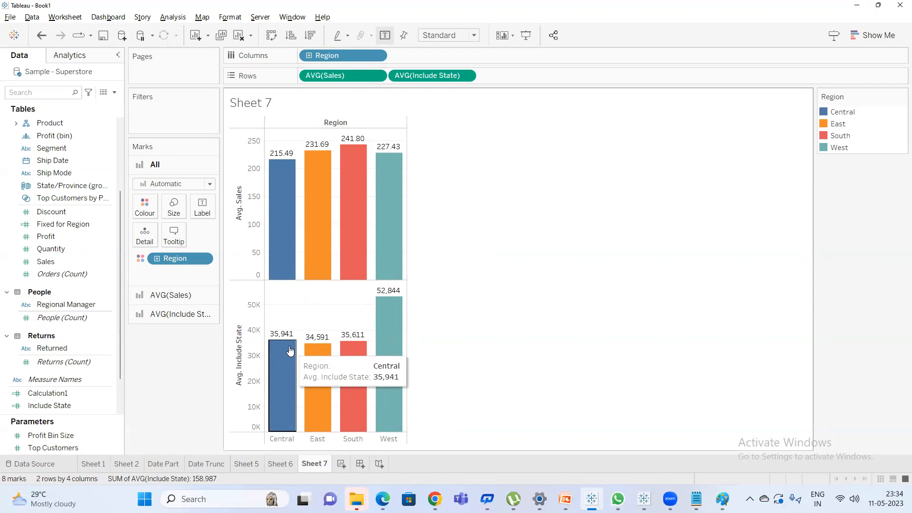
{"action": "mouse_move", "coordinate": [287, 214]}
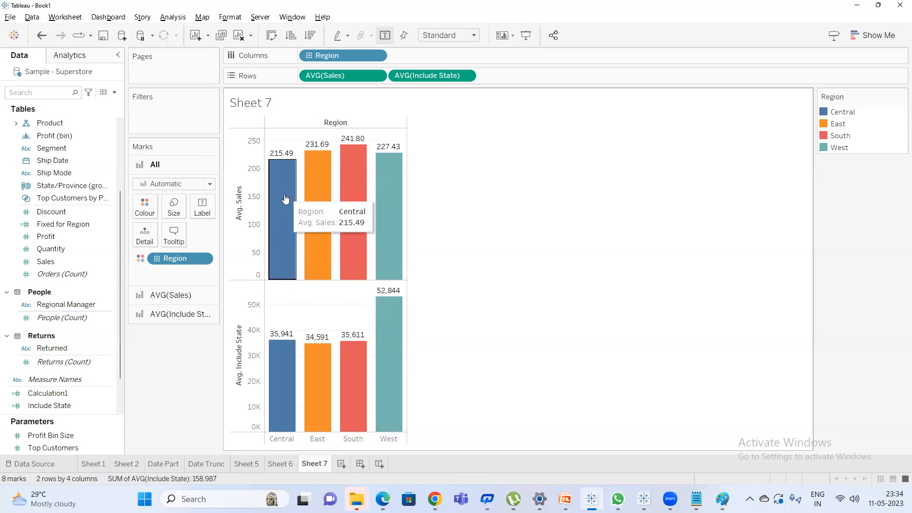
Create a new worksheet, search for the Region field and place it on the rows.
{"action": "left_click", "coordinate": [340, 465]}
{"action": "left_click", "coordinate": [57, 93]}
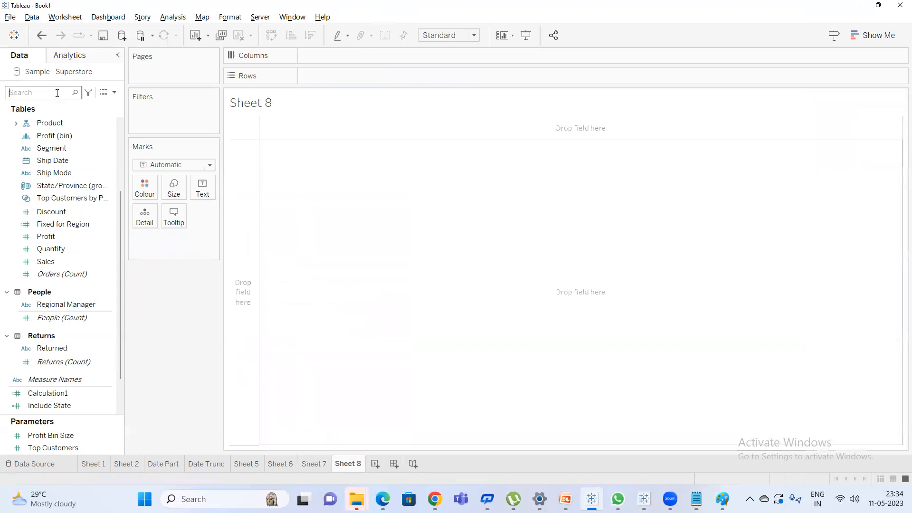
{"action": "type", "text": "cent"}
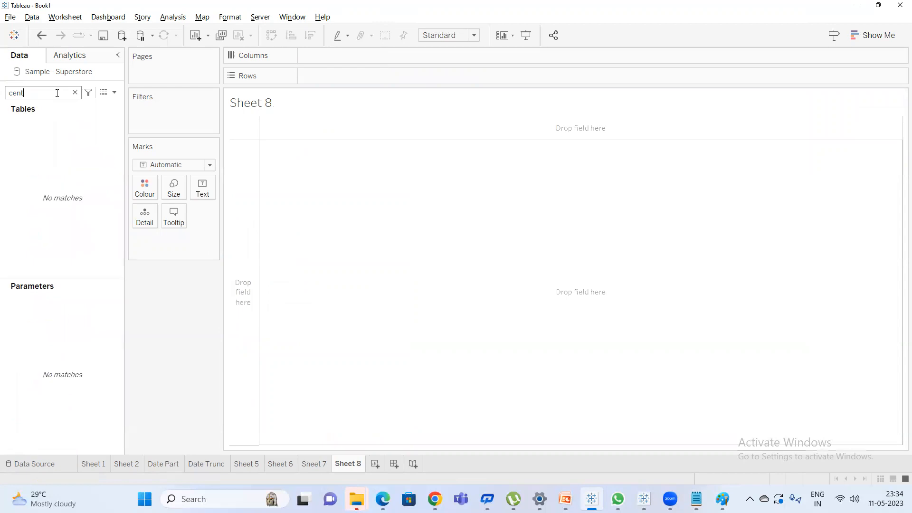
{"action": "key", "text": "BackSpace"}
{"action": "key", "text": "BackSpace"}
{"action": "key", "text": "BackSpace"}
{"action": "type", "text": "reg"}
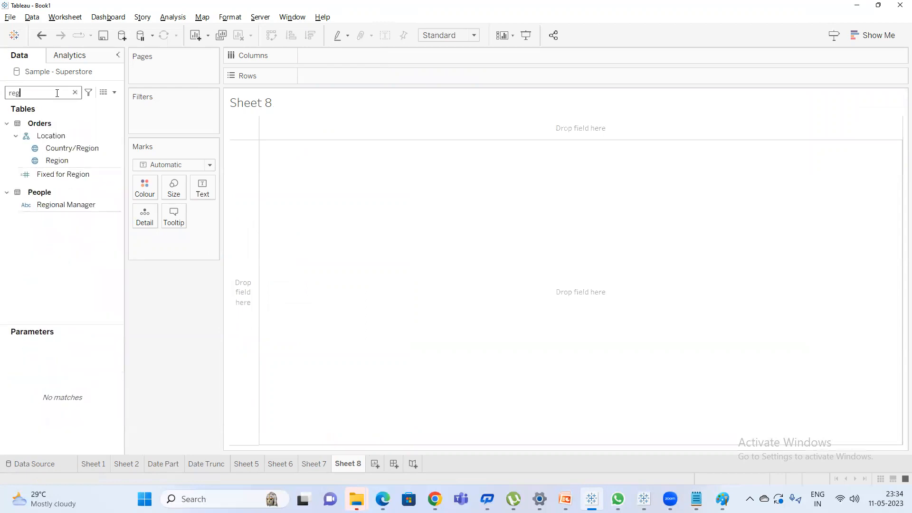
{"action": "left_click_drag", "start_coordinate": [53, 158], "coordinate": [339, 72]}
Add State/Province to the rows beside Region and remove Country/Region from the rows.
{"action": "double_click", "coordinate": [41, 93]}
{"action": "type", "text": "sta"}
{"action": "left_click", "coordinate": [70, 148]}
{"action": "double_click", "coordinate": [70, 147]}
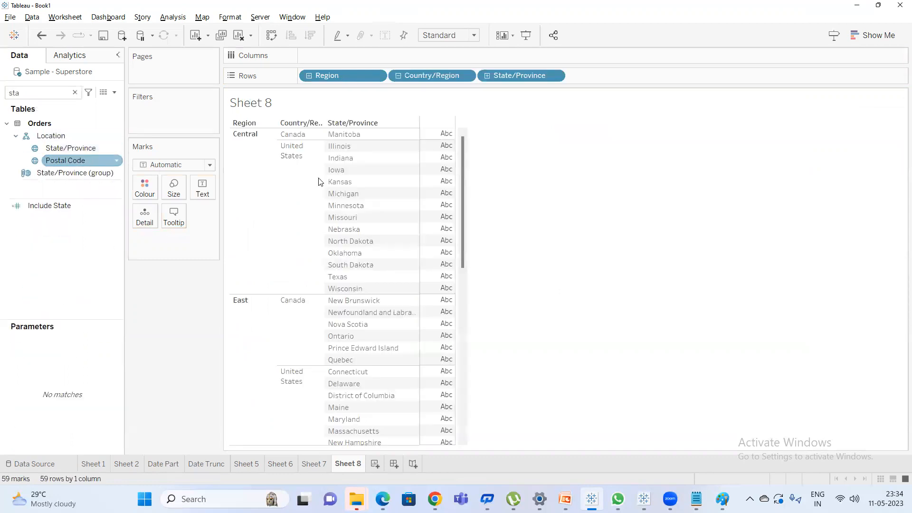
{"action": "left_click_drag", "start_coordinate": [432, 76], "coordinate": [666, 236]}
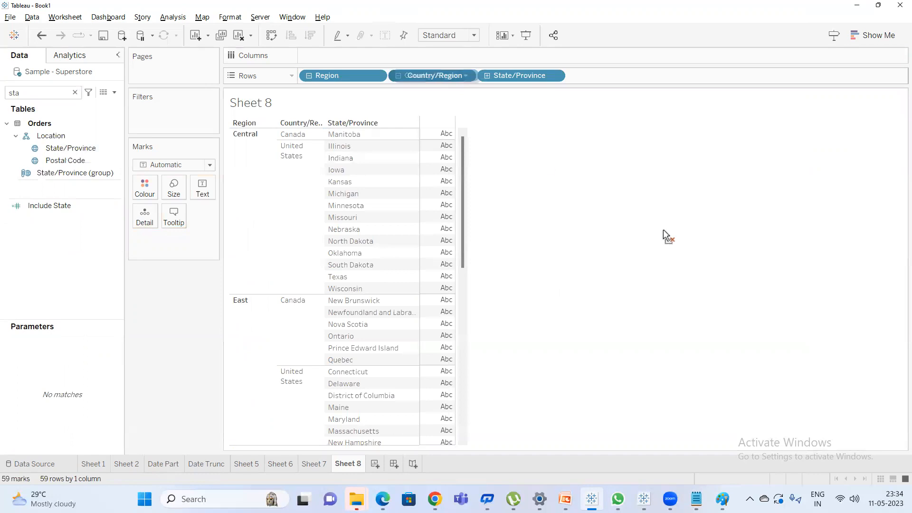
{"action": "left_click_drag", "start_coordinate": [398, 135], "coordinate": [380, 291]}
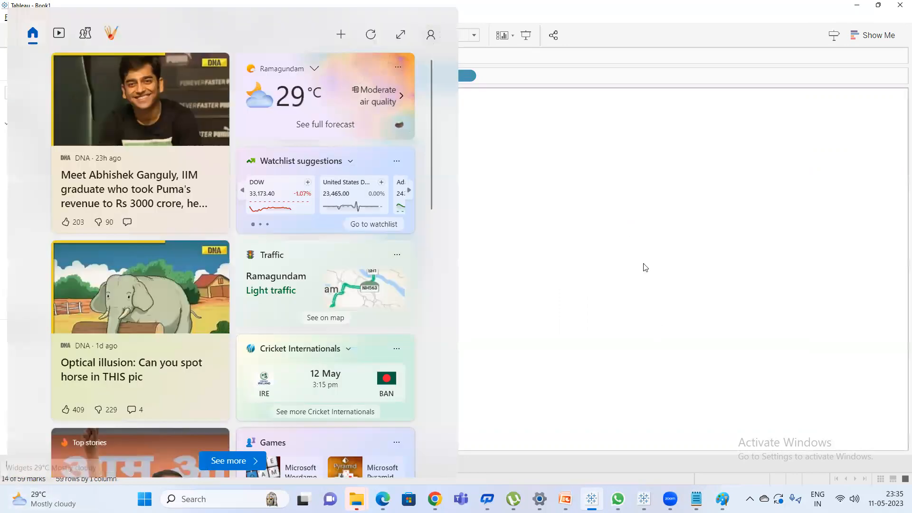
{"action": "left_click", "coordinate": [644, 265]}
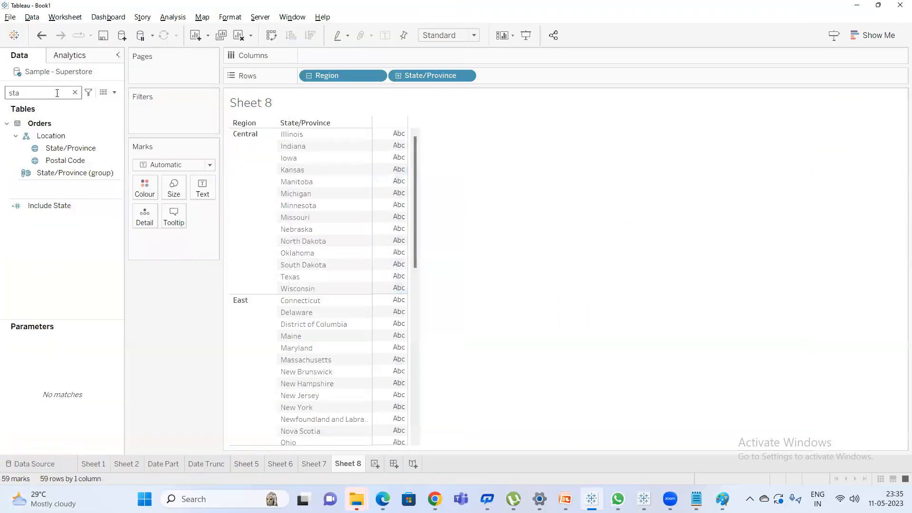
Find the Sales field and add it to the Sheet 8 table as values per state.
{"action": "left_click", "coordinate": [75, 94]}
{"action": "type", "text": "sa"}
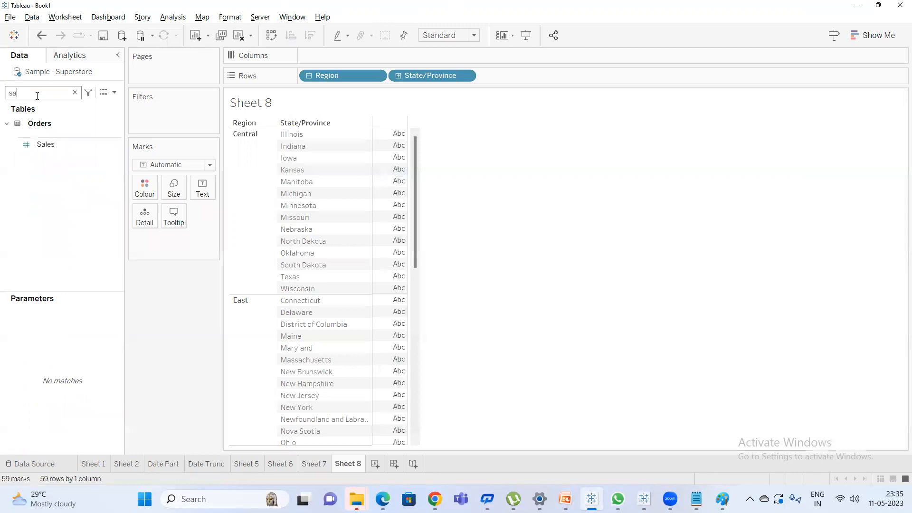
{"action": "left_click", "coordinate": [48, 145]}
{"action": "double_click", "coordinate": [46, 145]}
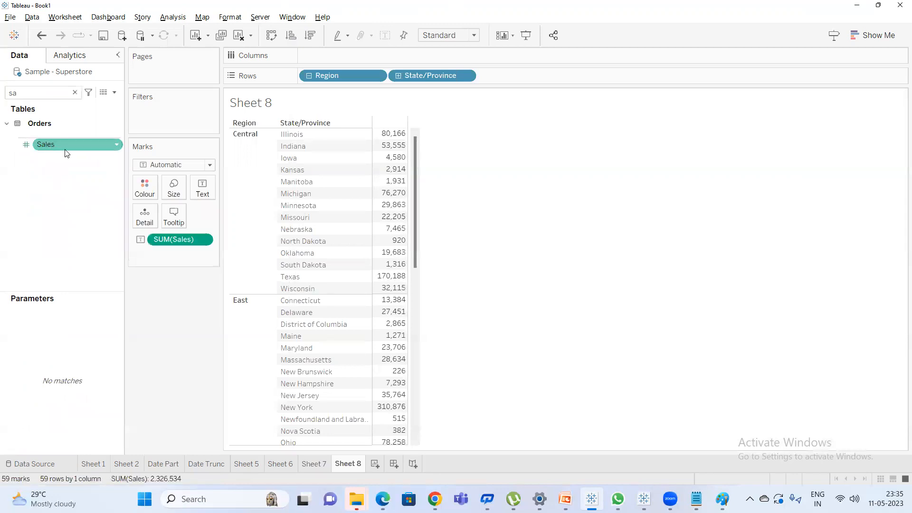
Select the Central region's state sales and use Calculator to divide 503171 by 14.
{"action": "left_click_drag", "start_coordinate": [374, 137], "coordinate": [381, 291]}
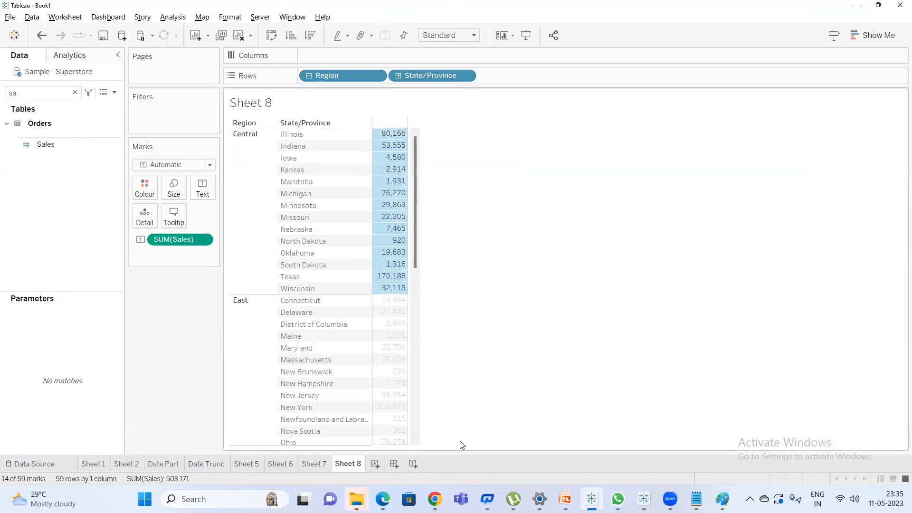
{"action": "key", "text": "super"}
{"action": "type", "text": "cal"}
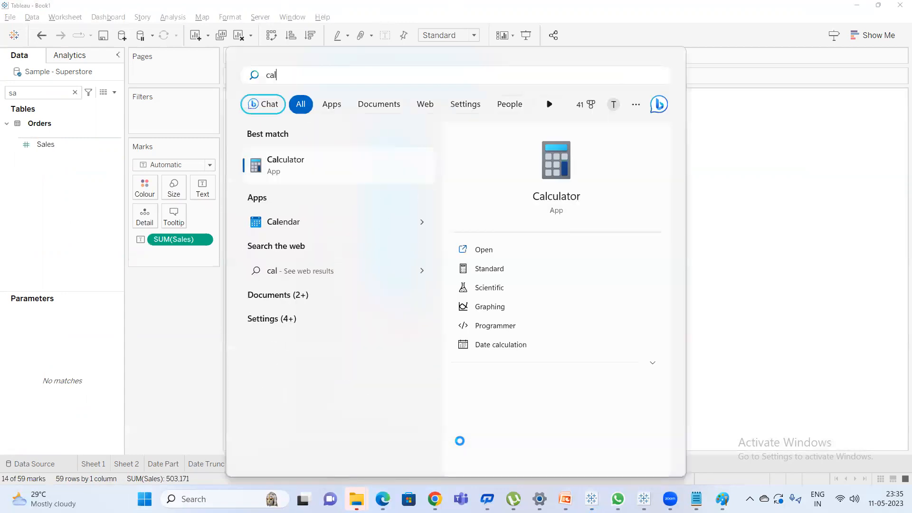
{"action": "key", "text": "Return"}
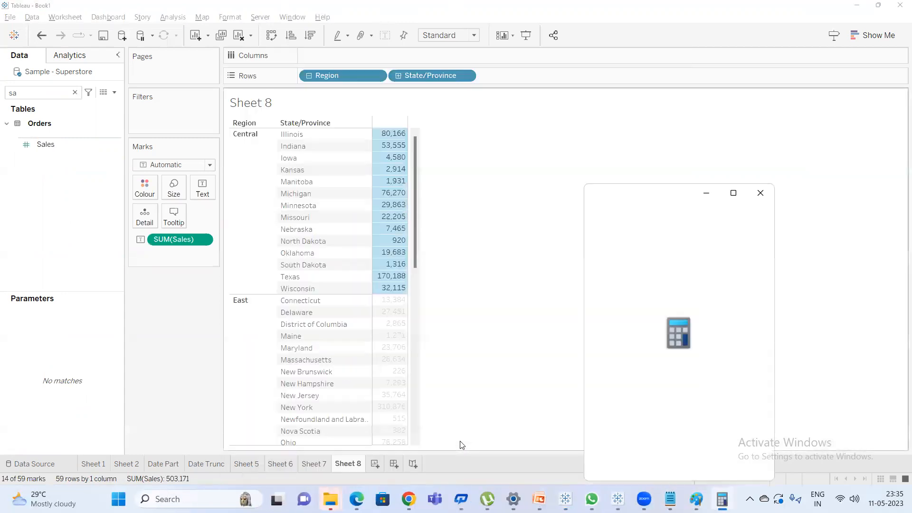
{"action": "type", "text": "5,03,171"}
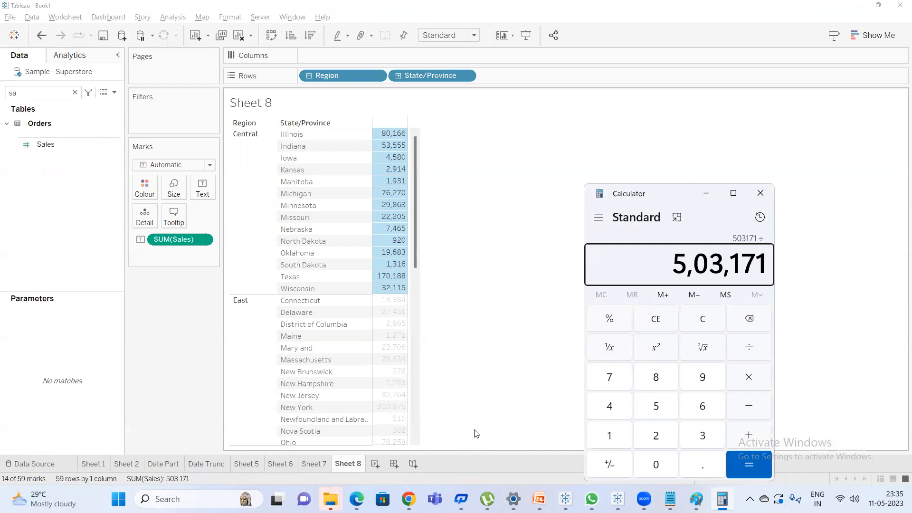
{"action": "type", "text": "14"}
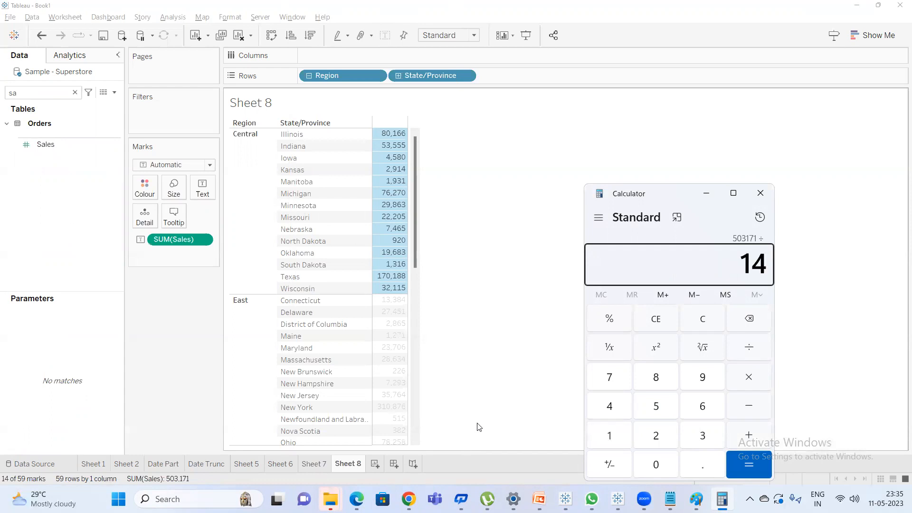
{"action": "key", "text": "Return"}
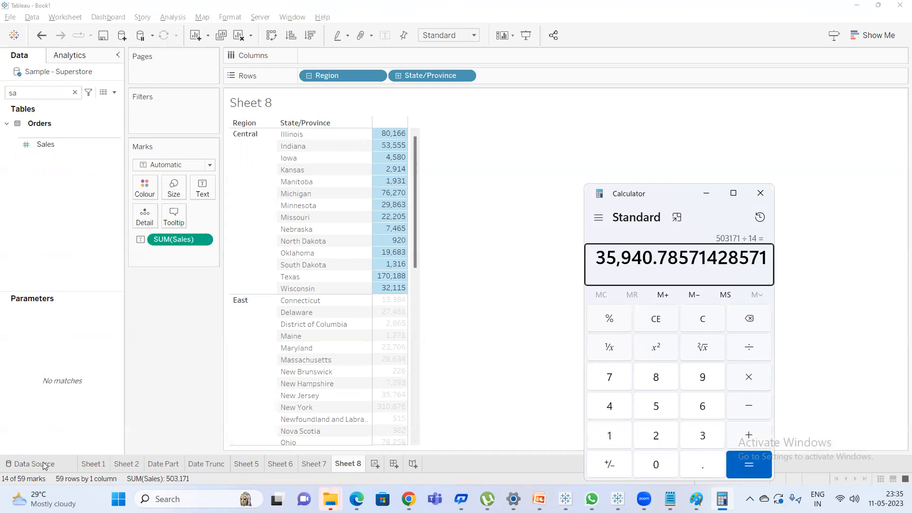
{"action": "mouse_move", "coordinate": [383, 144]}
{"action": "left_click", "coordinate": [515, 317]}
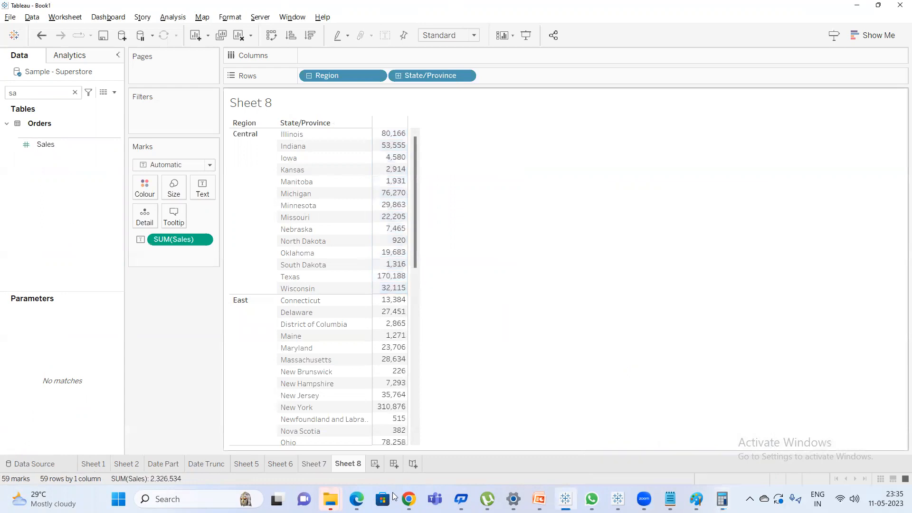
Check the Central average in Sheet 7, then select all East region state sales in Sheet 8.
{"action": "left_click", "coordinate": [314, 464]}
{"action": "mouse_move", "coordinate": [280, 371]}
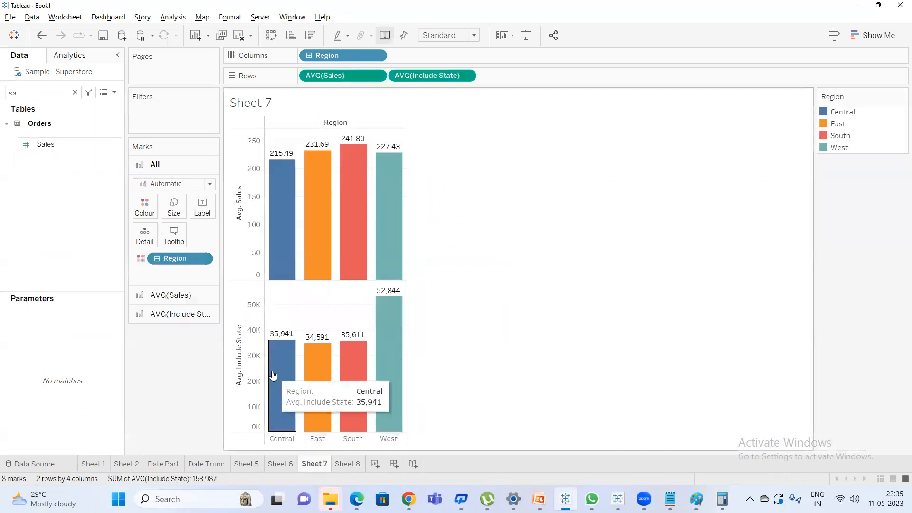
{"action": "left_click", "coordinate": [349, 464]}
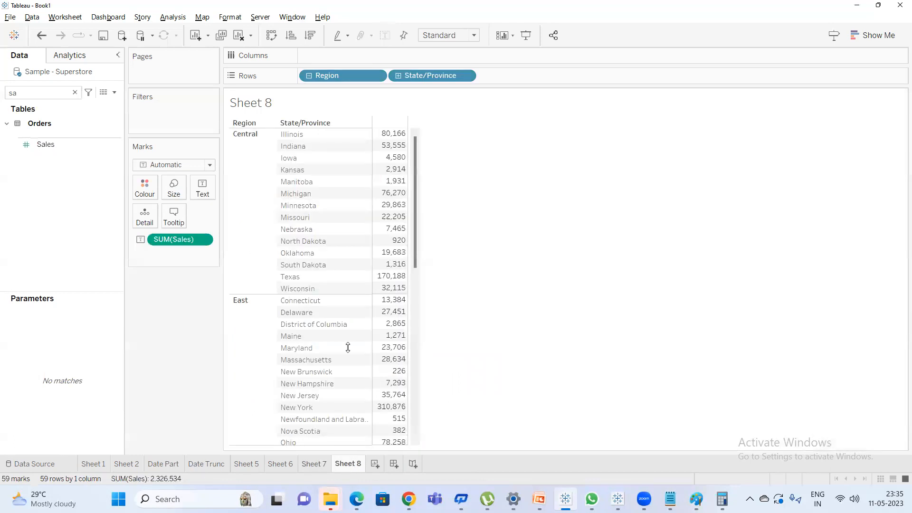
{"action": "left_click_drag", "start_coordinate": [415, 250], "coordinate": [414, 318]}
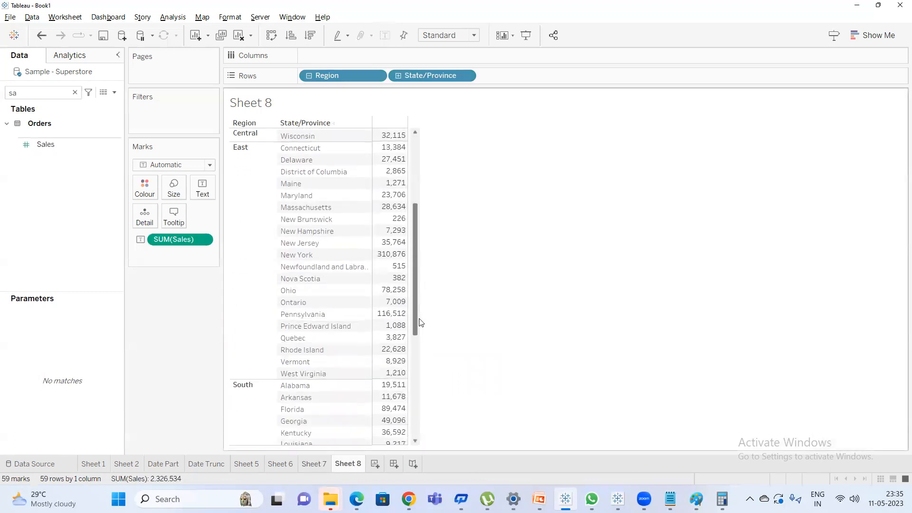
{"action": "left_click_drag", "start_coordinate": [403, 143], "coordinate": [388, 376]}
Divide 691828 by 20 in Calculator and compare the result with the East average in Sheet 7.
{"action": "mouse_move", "coordinate": [722, 499]}
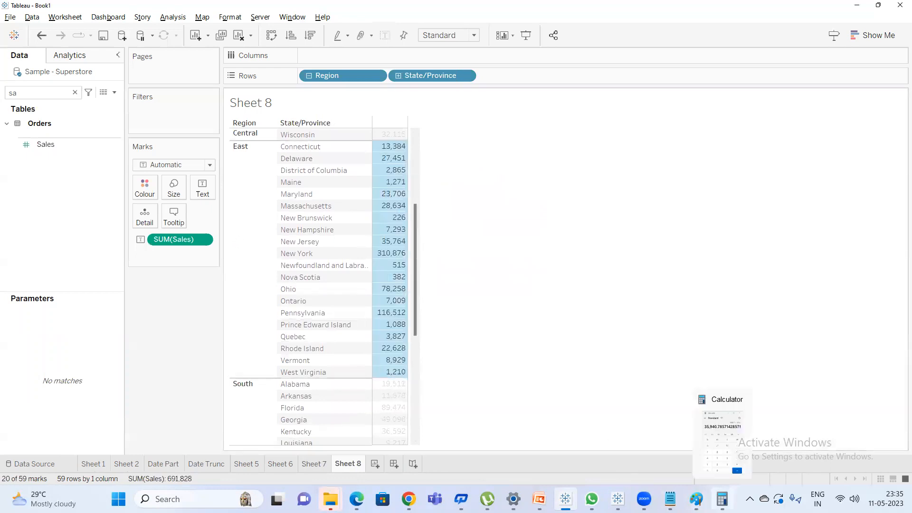
{"action": "left_click", "coordinate": [722, 439]}
{"action": "left_click", "coordinate": [722, 333]}
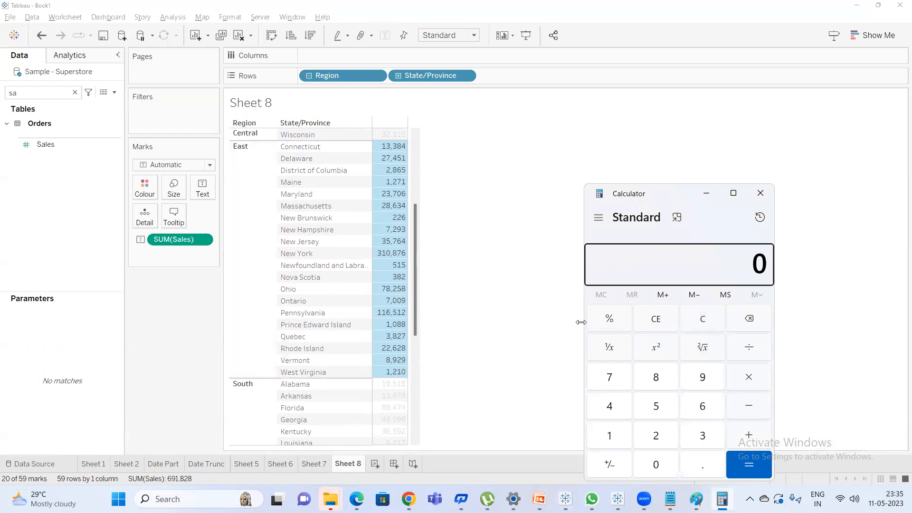
{"action": "type", "text": "6,91,"}
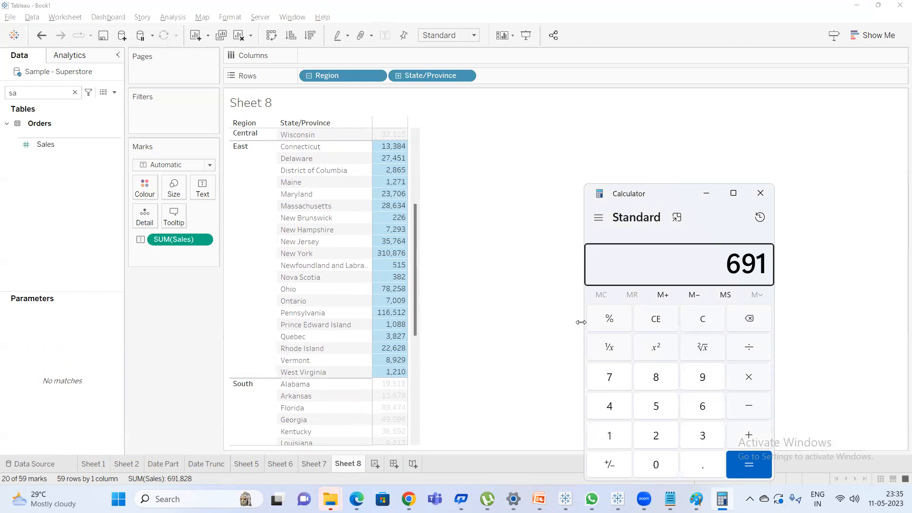
{"action": "type", "text": "828"}
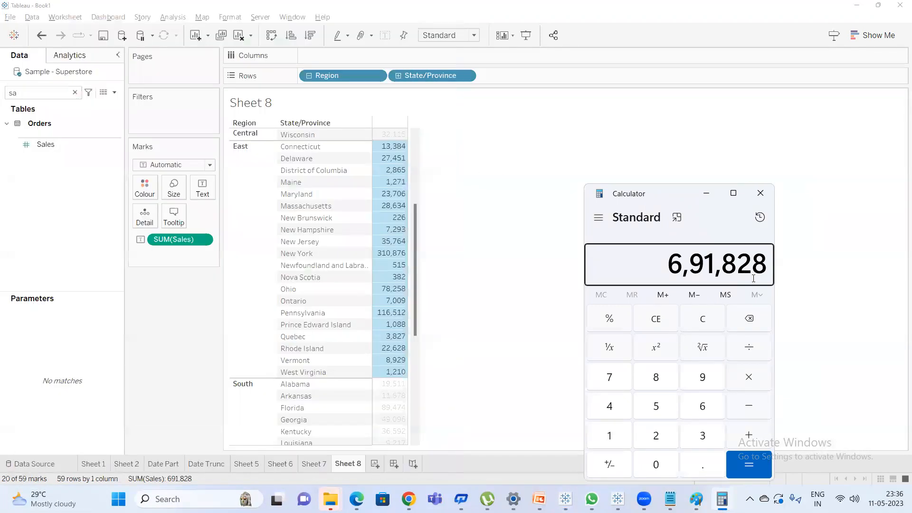
{"action": "type", "text": "20"}
{"action": "key", "text": "Return"}
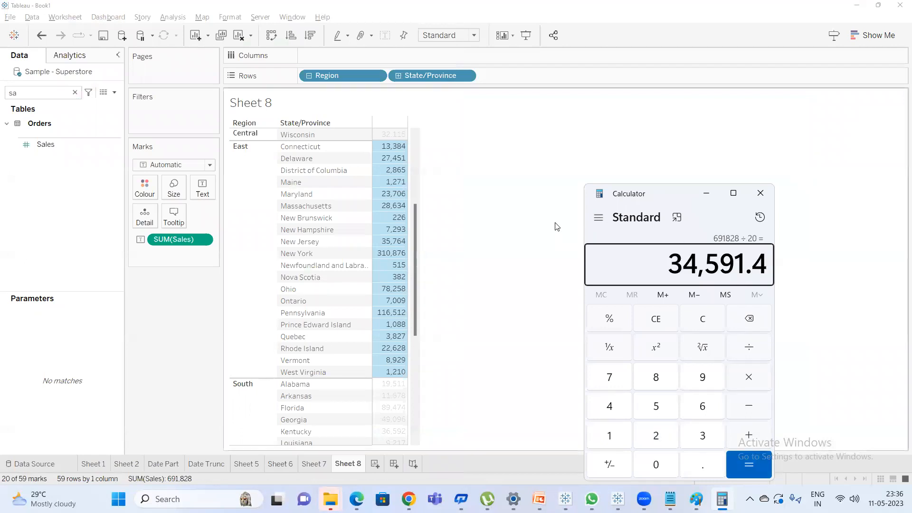
{"action": "left_click", "coordinate": [537, 231]}
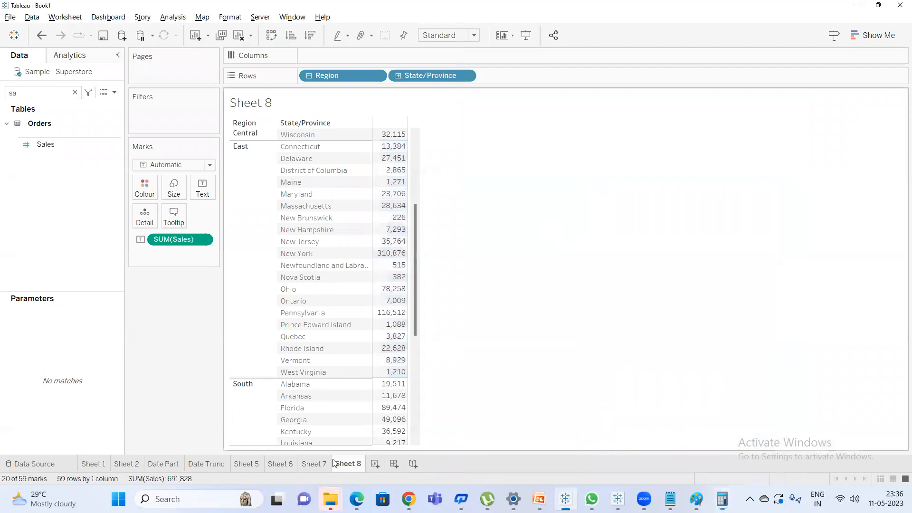
{"action": "left_click", "coordinate": [307, 463]}
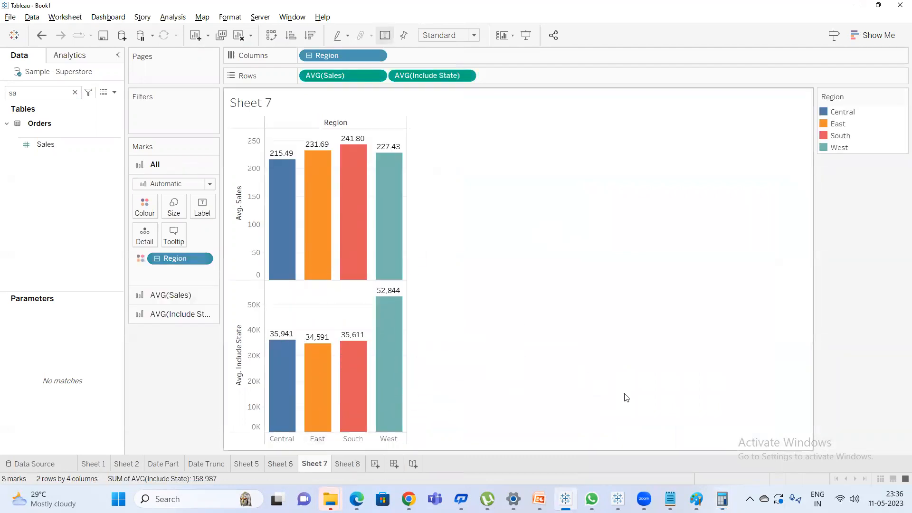
Select the South region's state sales in Sheet 8 and divide 391722 by 11 in Calculator.
{"action": "left_click", "coordinate": [348, 463]}
{"action": "scroll", "coordinate": [410, 322], "scroll_direction": "down", "scroll_amount": 5}
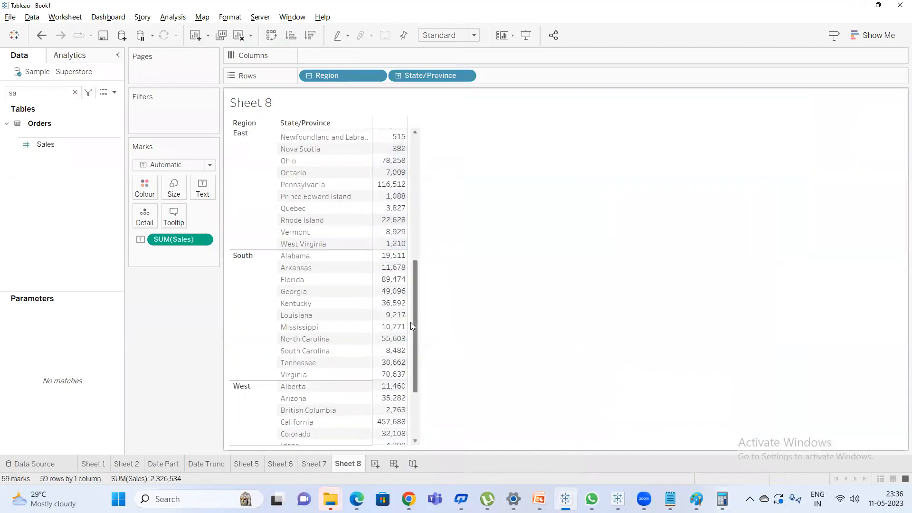
{"action": "left_click_drag", "start_coordinate": [387, 213], "coordinate": [395, 335]}
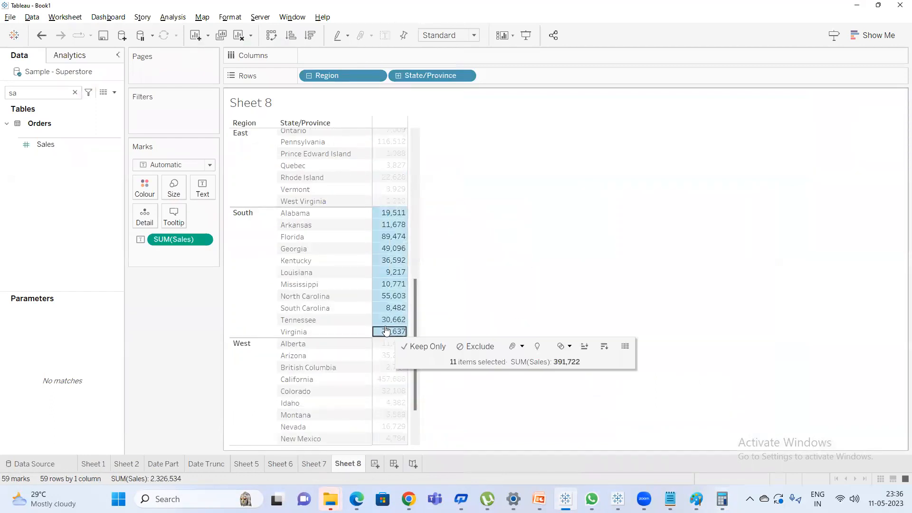
{"action": "left_click", "coordinate": [722, 499]}
{"action": "left_click", "coordinate": [695, 327]}
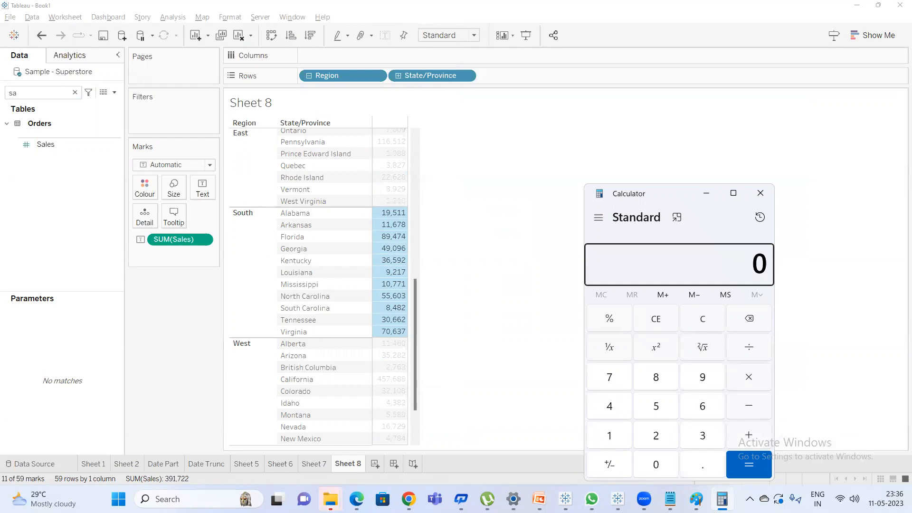
{"action": "type", "text": "3"}
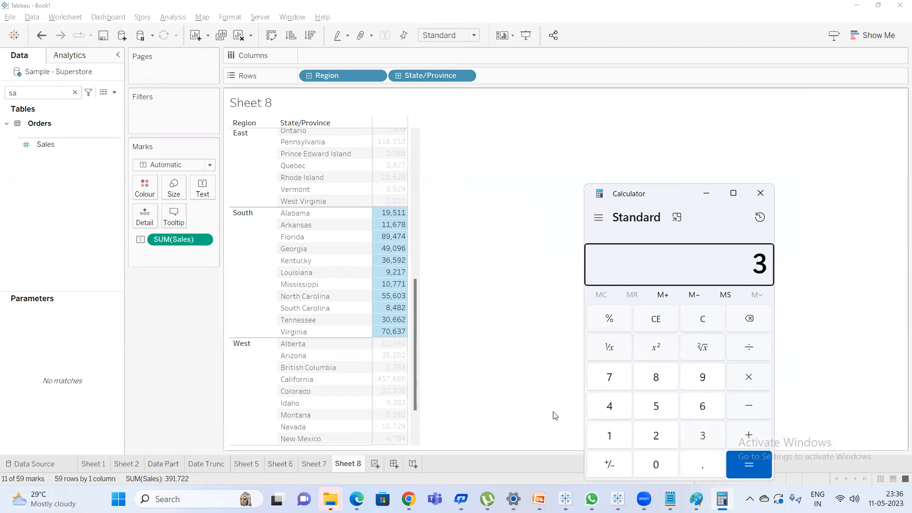
{"action": "type", "text": ",91,722"}
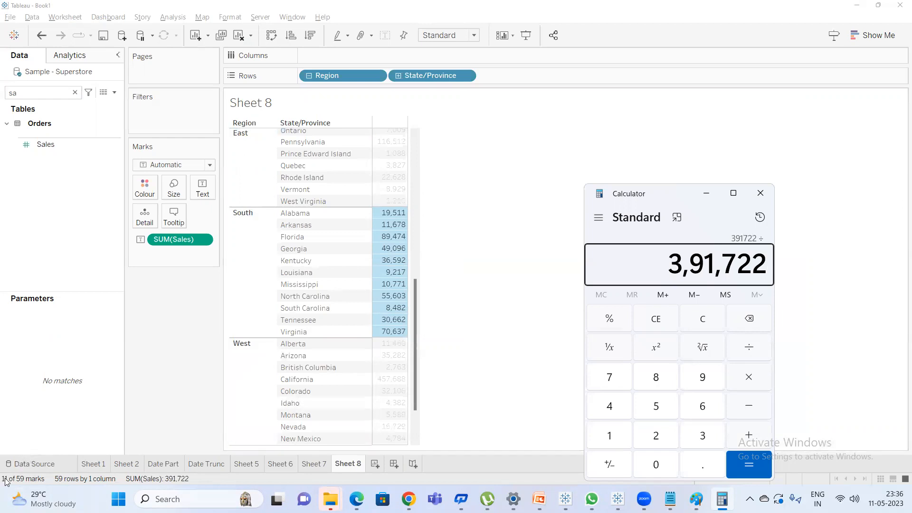
{"action": "type", "text": "11"}
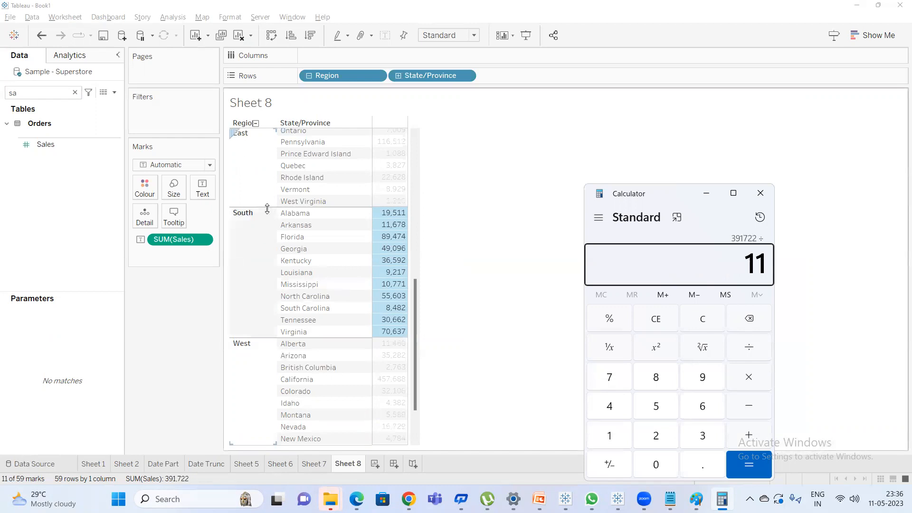
{"action": "mouse_move", "coordinate": [399, 232]}
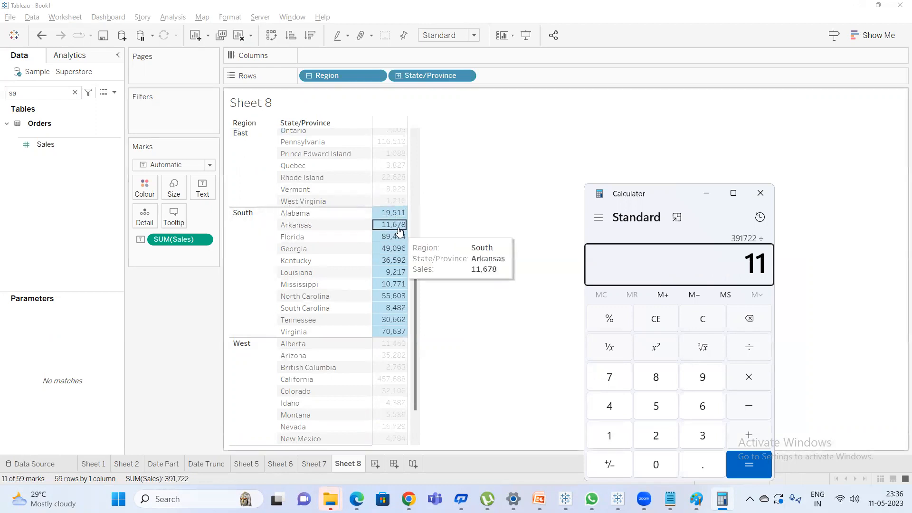
{"action": "key", "text": "Return"}
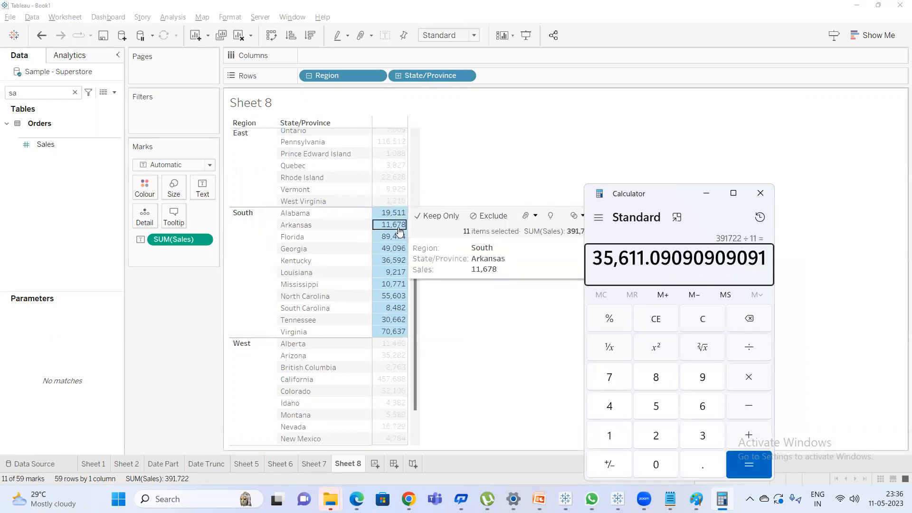
Examine the Include State averages and the plain Sales averages per region in Sheet 7.
{"action": "left_click", "coordinate": [311, 465]}
{"action": "mouse_move", "coordinate": [401, 324]}
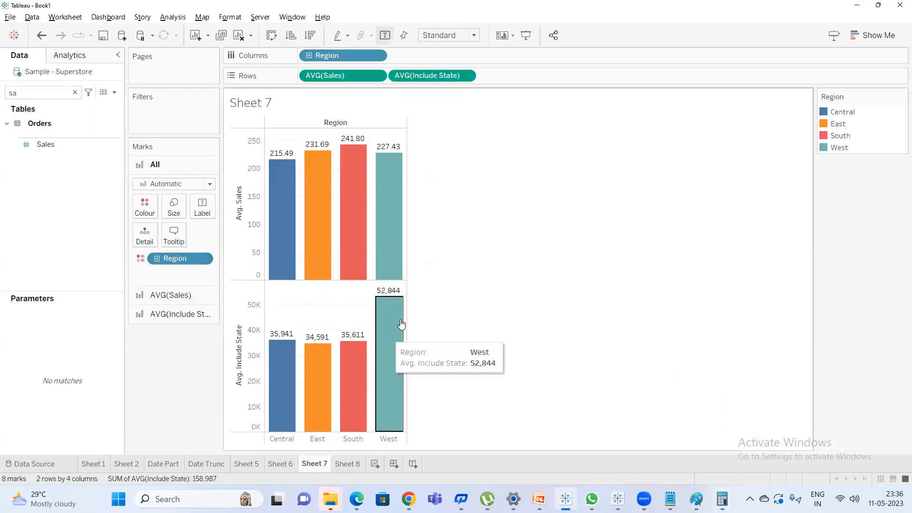
{"action": "mouse_move", "coordinate": [295, 394]}
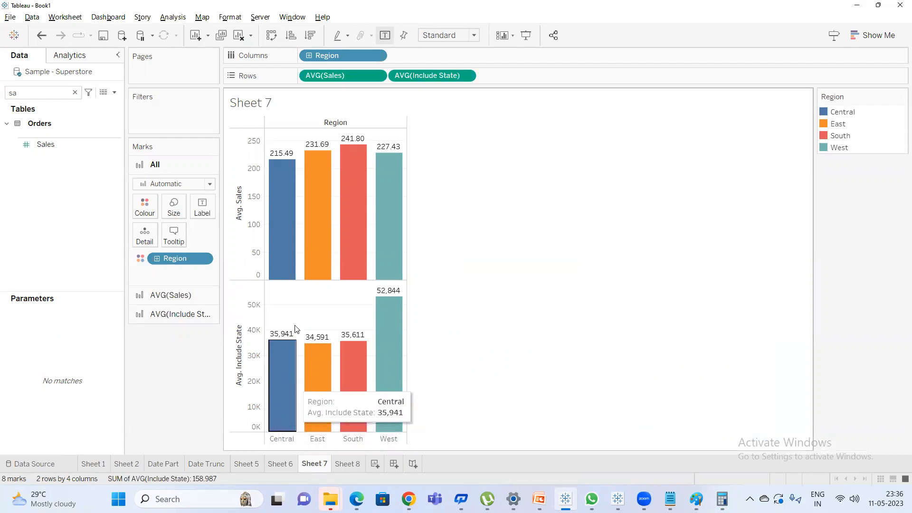
{"action": "mouse_move", "coordinate": [282, 208]}
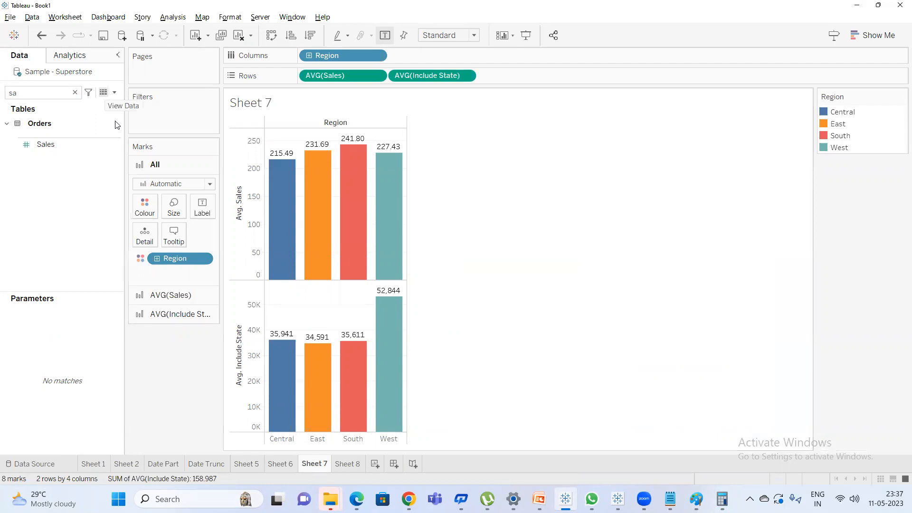
Create a new worksheet and replace the field search with "re" to find Region.
{"action": "left_click", "coordinate": [375, 464]}
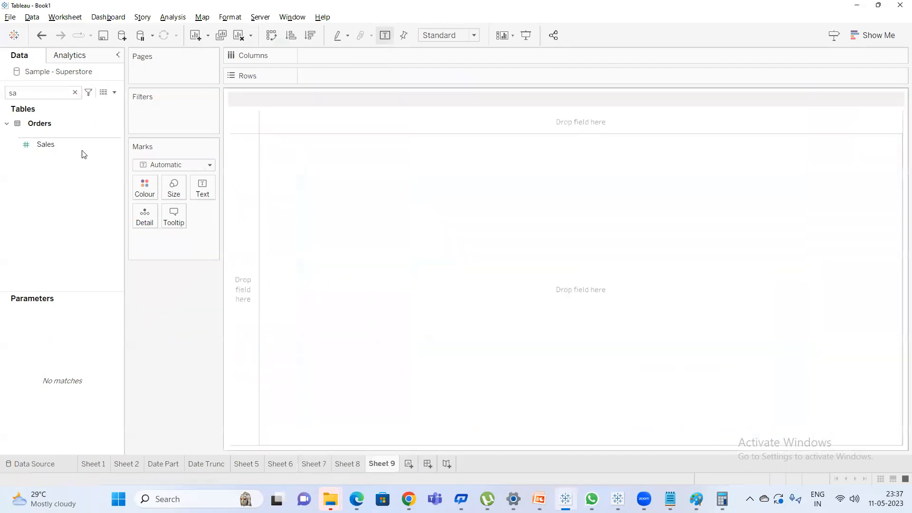
{"action": "left_click", "coordinate": [74, 93]}
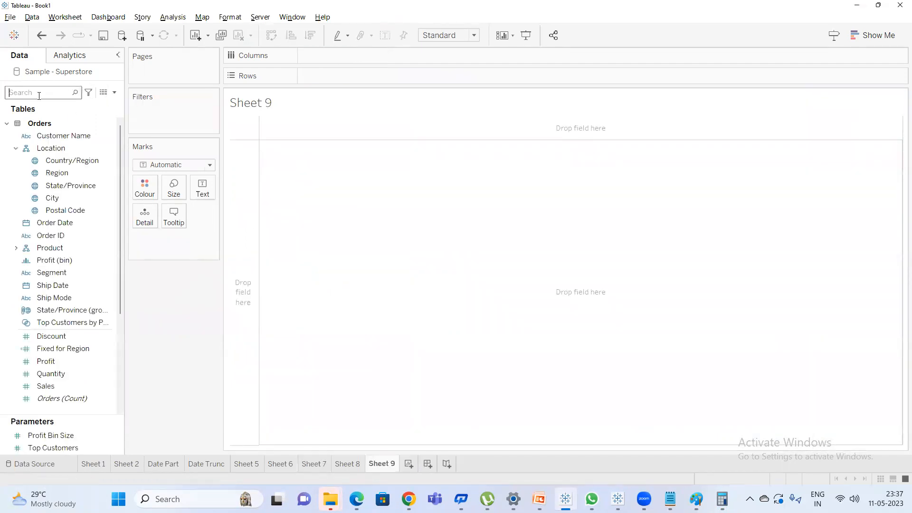
{"action": "type", "text": "re"}
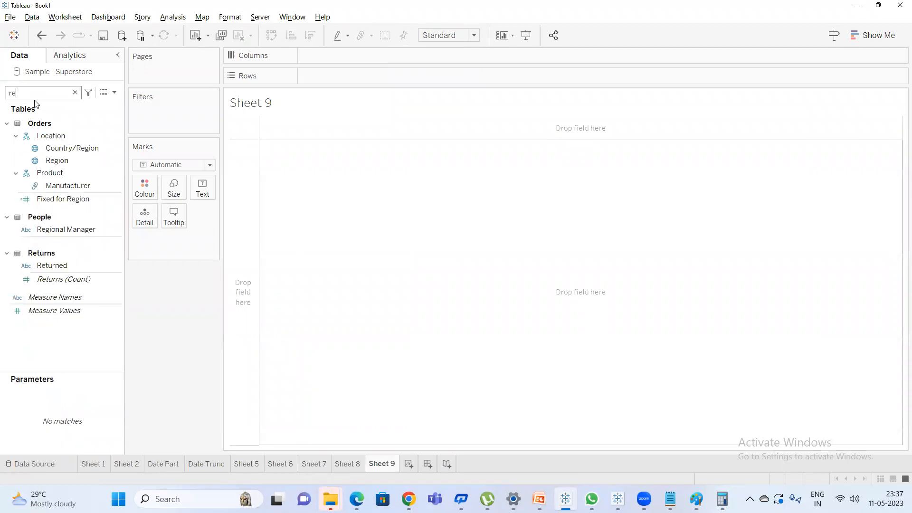
{"action": "left_click", "coordinate": [57, 160]}
{"action": "left_click_drag", "start_coordinate": [57, 159], "coordinate": [158, 171]}
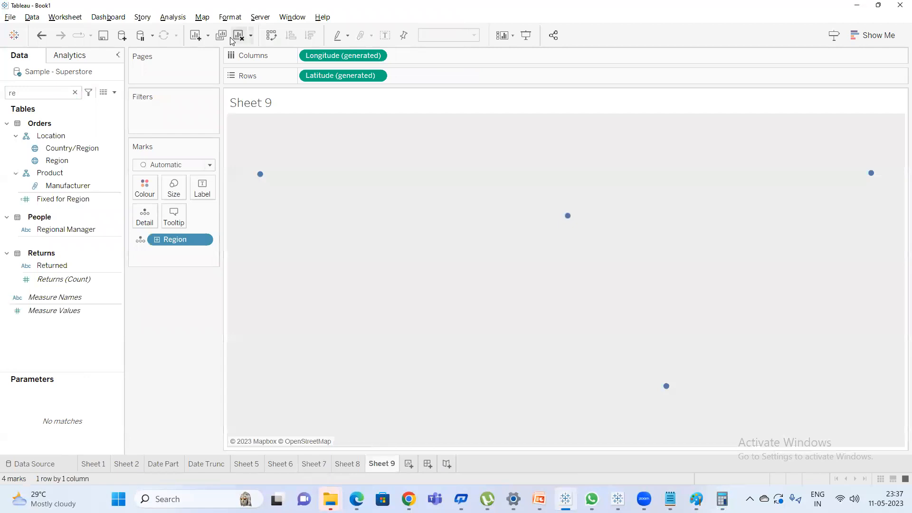
{"action": "left_click", "coordinate": [238, 35]}
Place the Region field on the rows of Sheet 9.
{"action": "left_click_drag", "start_coordinate": [80, 154], "coordinate": [326, 79]}
{"action": "left_click", "coordinate": [100, 173]}
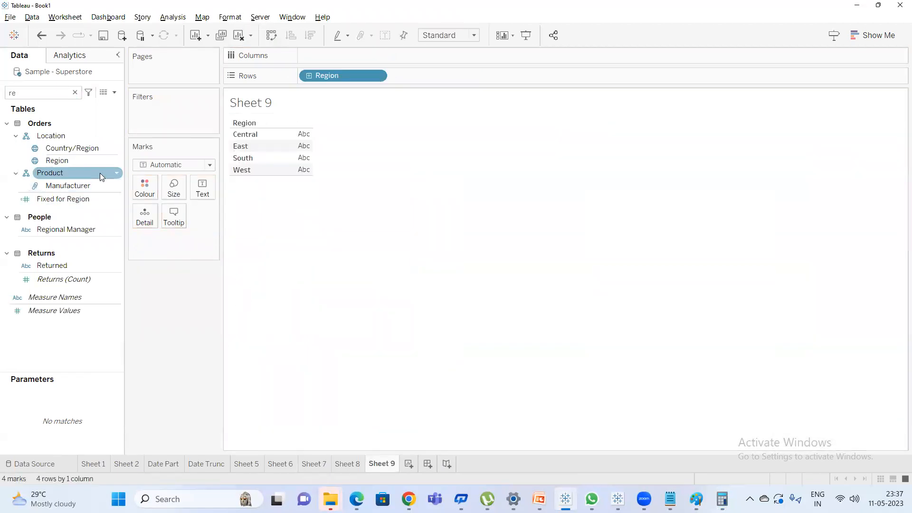
{"action": "double_click", "coordinate": [447, 77]}
{"action": "type", "text": "sum"}
{"action": "key", "text": "Return"}
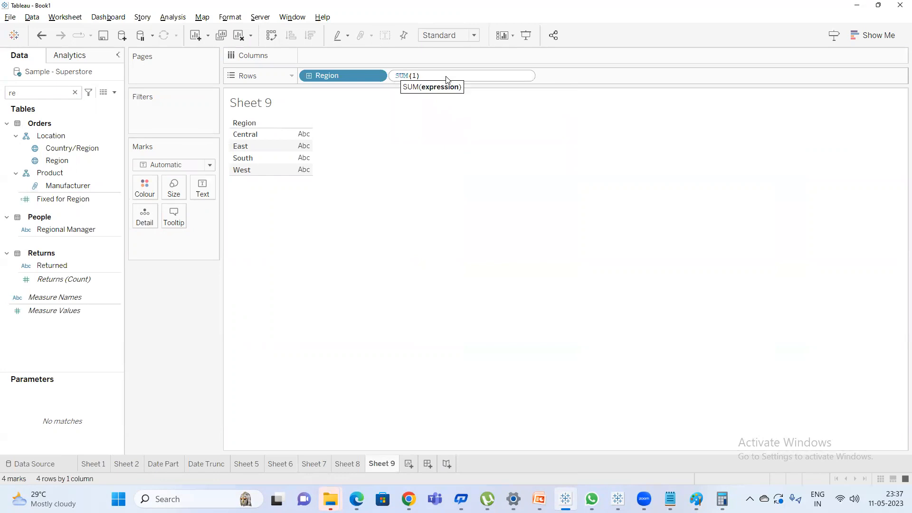
{"action": "type", "text": "1"}
{"action": "key", "text": "Return"}
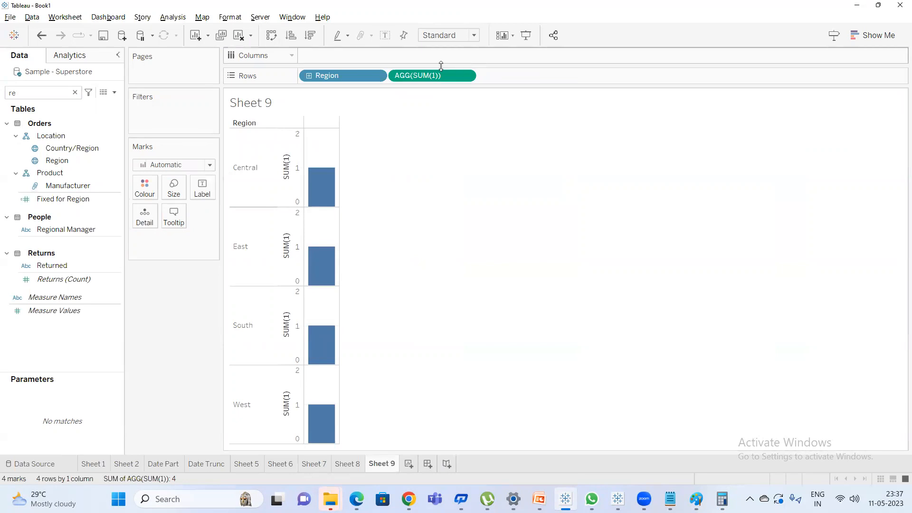
{"action": "left_click_drag", "start_coordinate": [442, 75], "coordinate": [63, 224]}
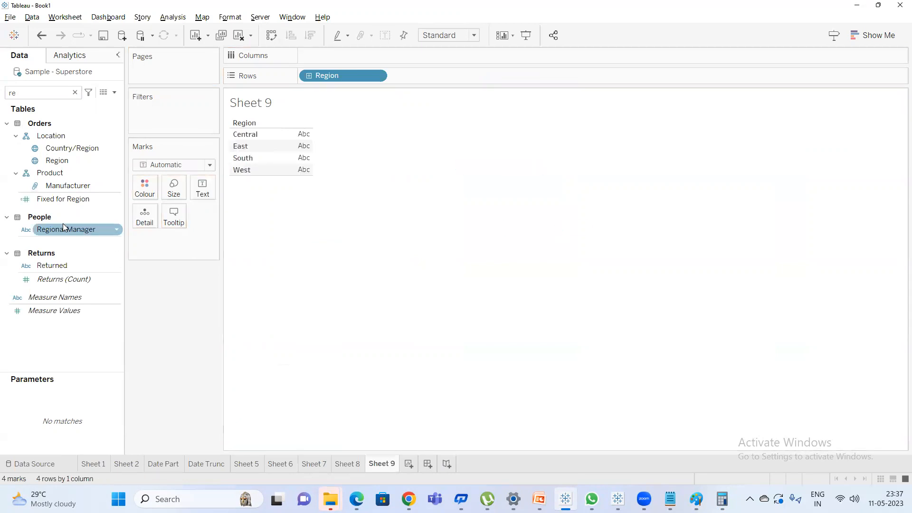
Add Orders (Count) and Sales to the Sheet 9 table as values per region.
{"action": "left_click", "coordinate": [75, 92]}
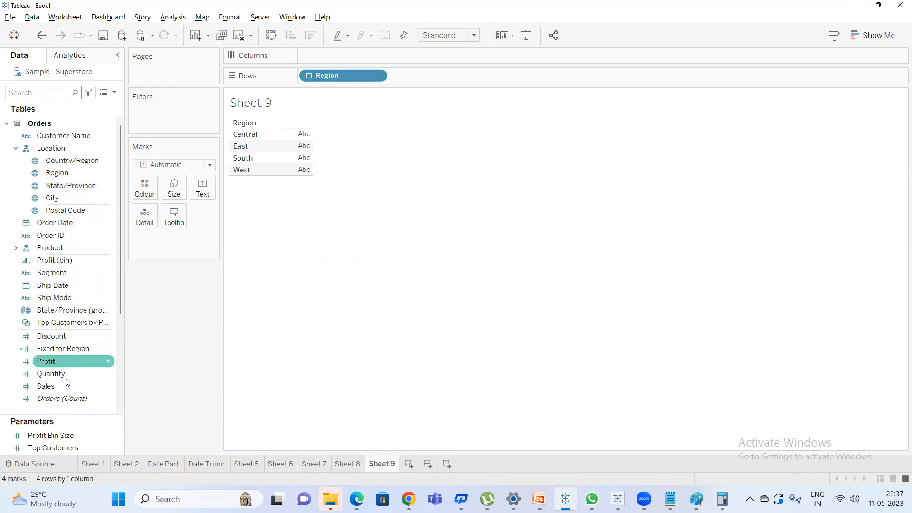
{"action": "double_click", "coordinate": [59, 398]}
{"action": "mouse_move", "coordinate": [299, 137]}
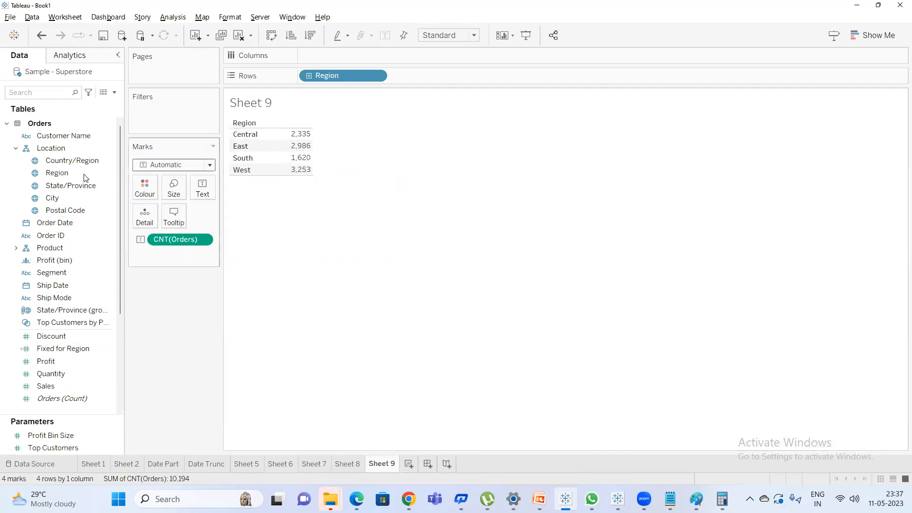
{"action": "left_click", "coordinate": [42, 90]}
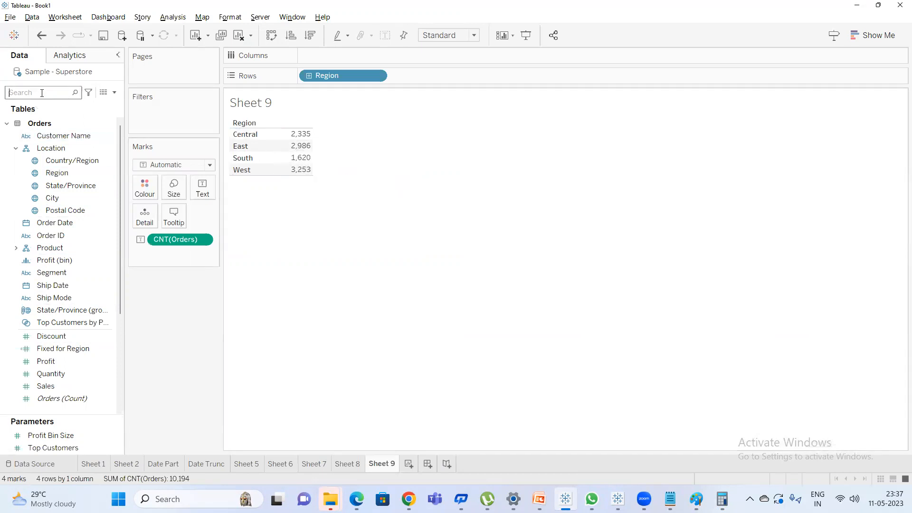
{"action": "type", "text": "sa"}
{"action": "double_click", "coordinate": [64, 146]}
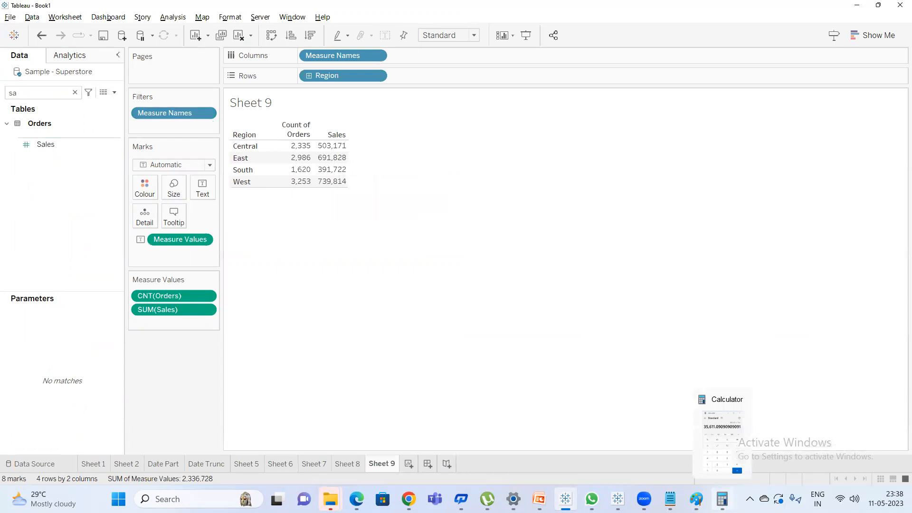
{"action": "left_click", "coordinate": [722, 499]}
{"action": "left_click", "coordinate": [426, 198]}
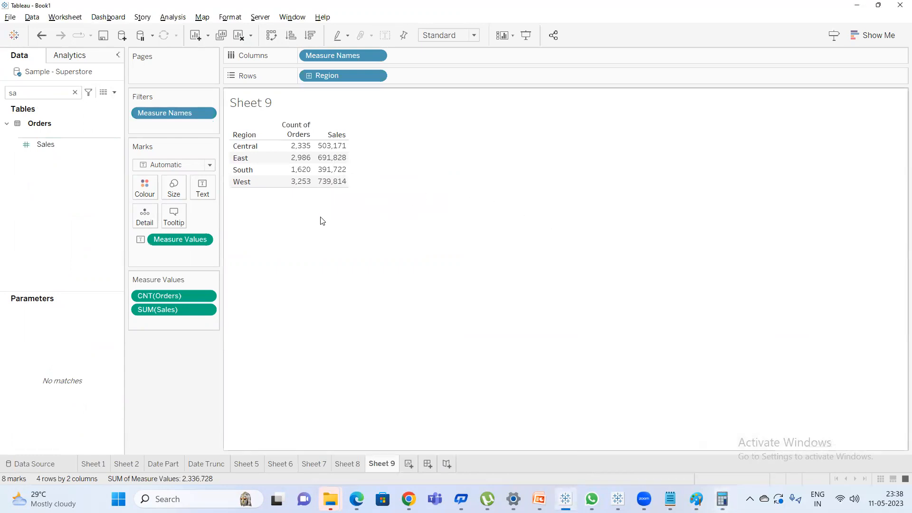
View the Superstore source data and export the Orders table to the Desktop as Sample - Superstore_Orders.csv, replacing the existing file.
{"action": "left_click", "coordinate": [104, 94]}
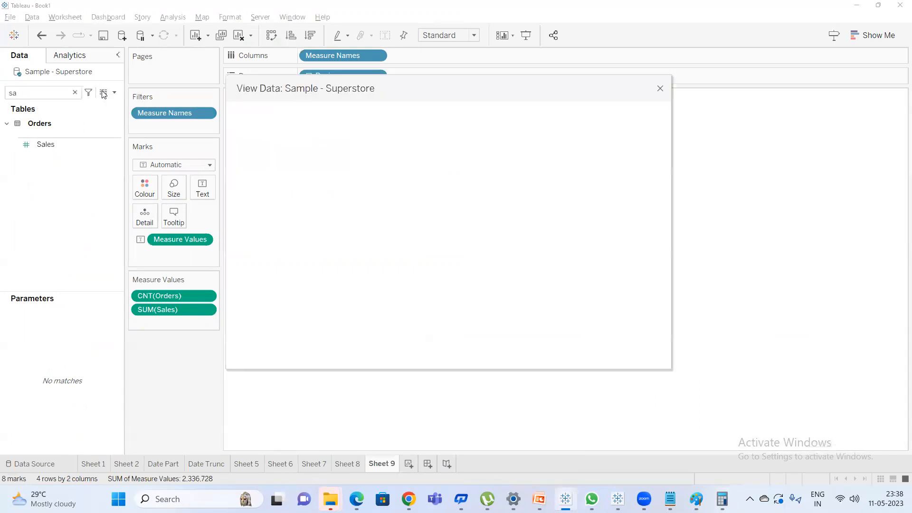
{"action": "left_click_drag", "start_coordinate": [667, 192], "coordinate": [667, 310]}
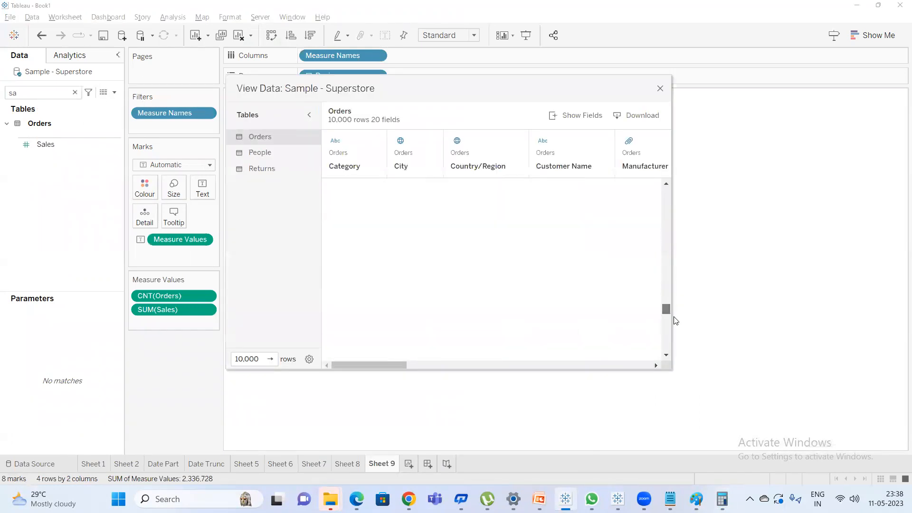
{"action": "left_click", "coordinate": [620, 121]}
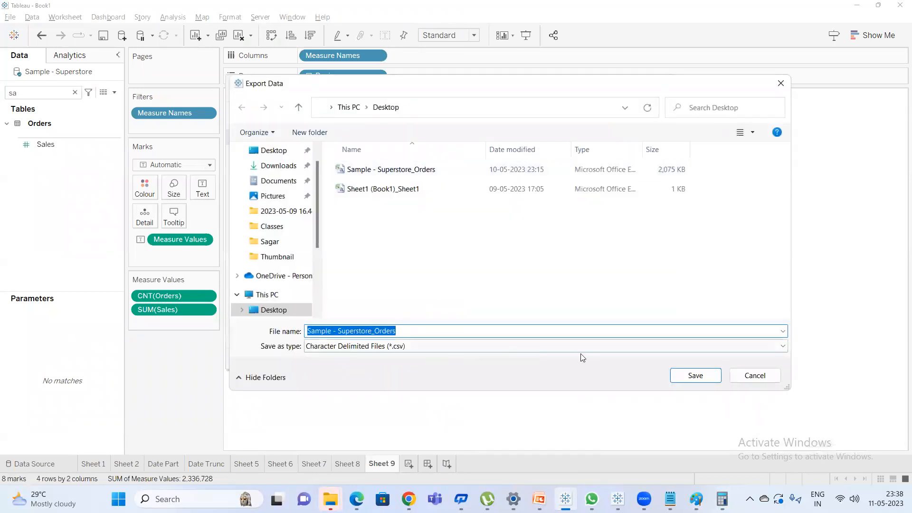
{"action": "left_click", "coordinate": [691, 377]}
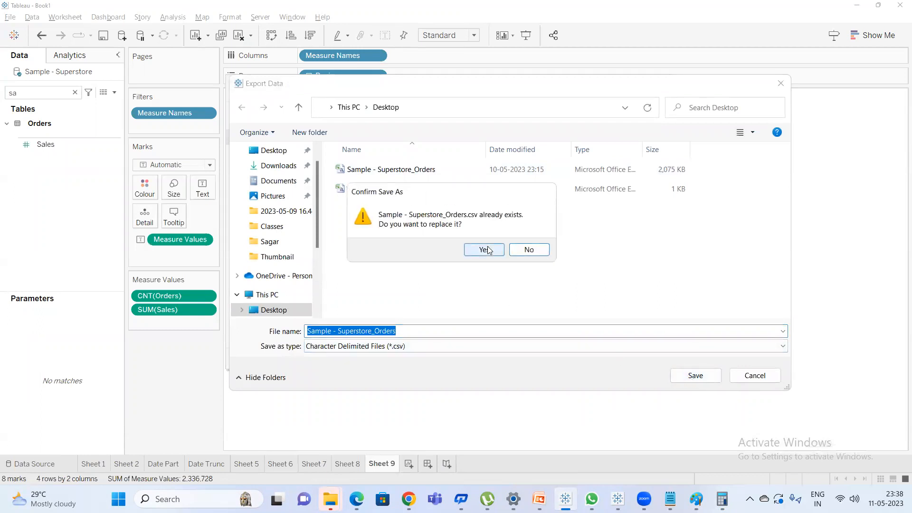
{"action": "left_click", "coordinate": [484, 248]}
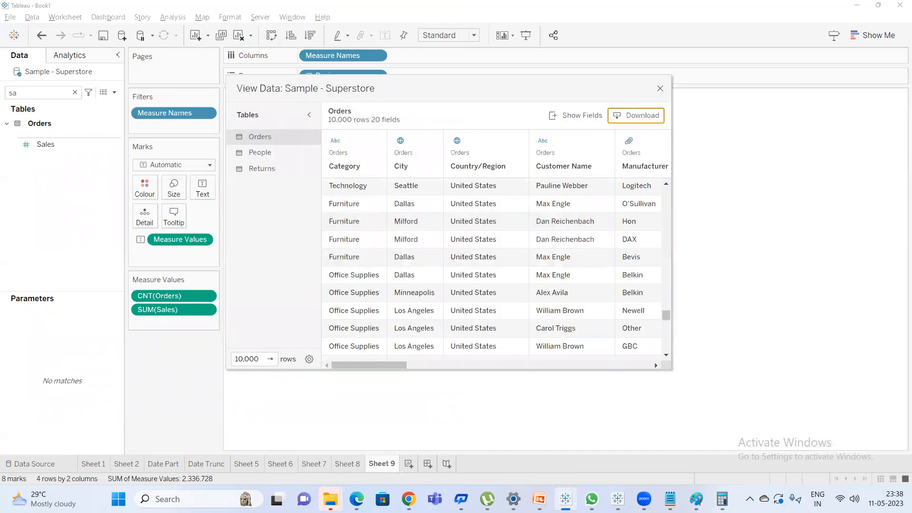
Open the exported Sample - Superstore_Orders file from the Desktop folder in Excel and dismiss the document recovery list.
{"action": "mouse_move", "coordinate": [331, 499]}
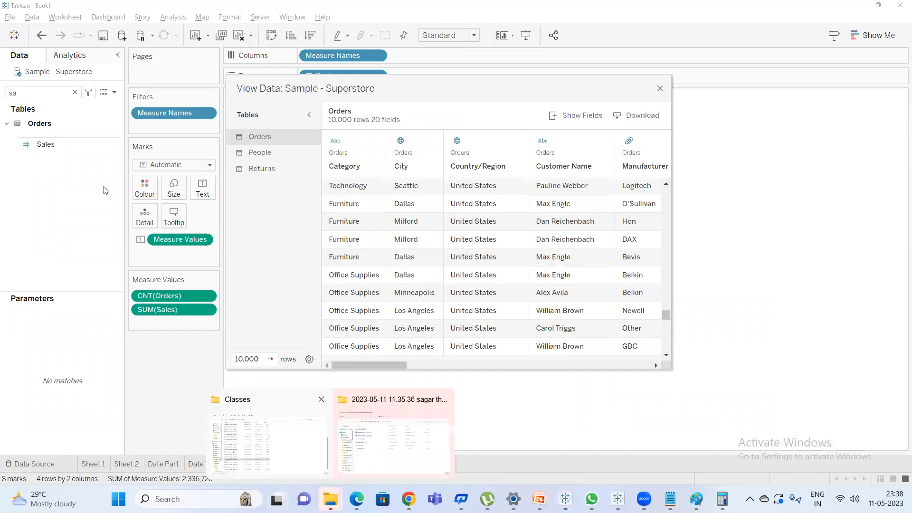
{"action": "left_click", "coordinate": [254, 422]}
{"action": "left_click", "coordinate": [44, 105]}
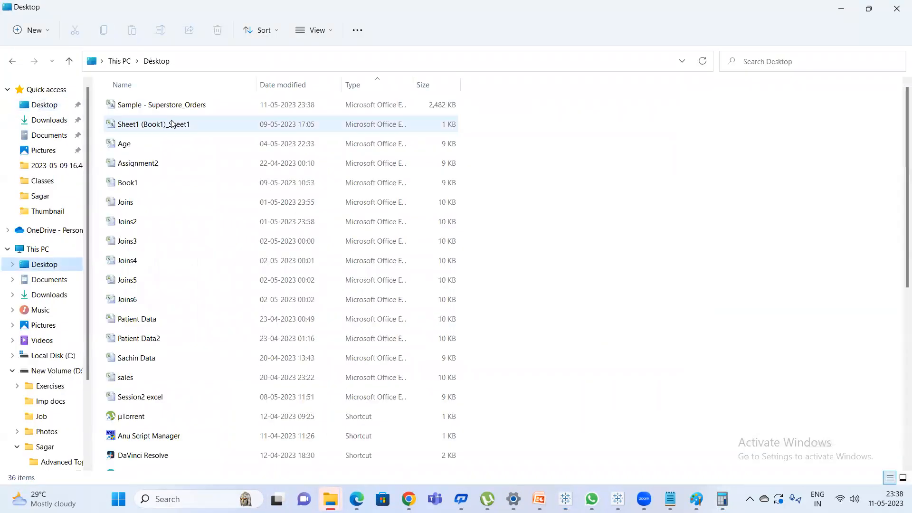
{"action": "double_click", "coordinate": [172, 109]}
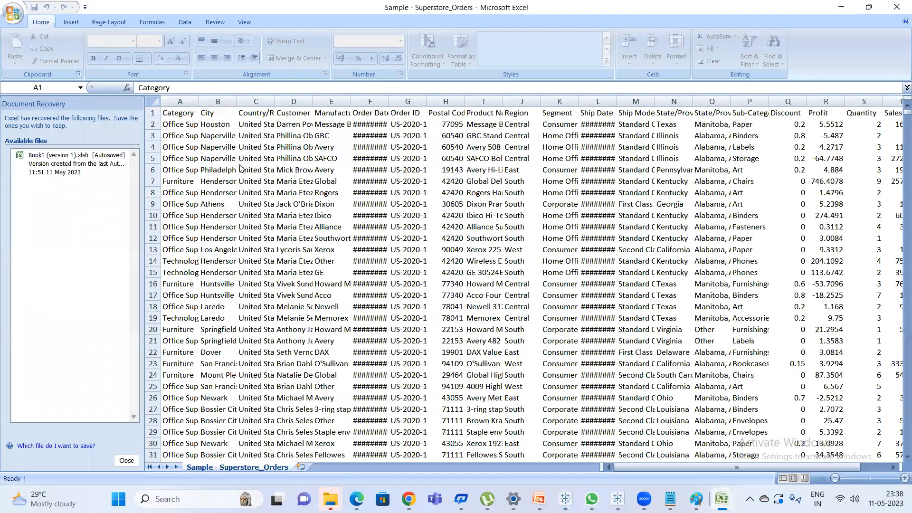
{"action": "left_click", "coordinate": [260, 178]}
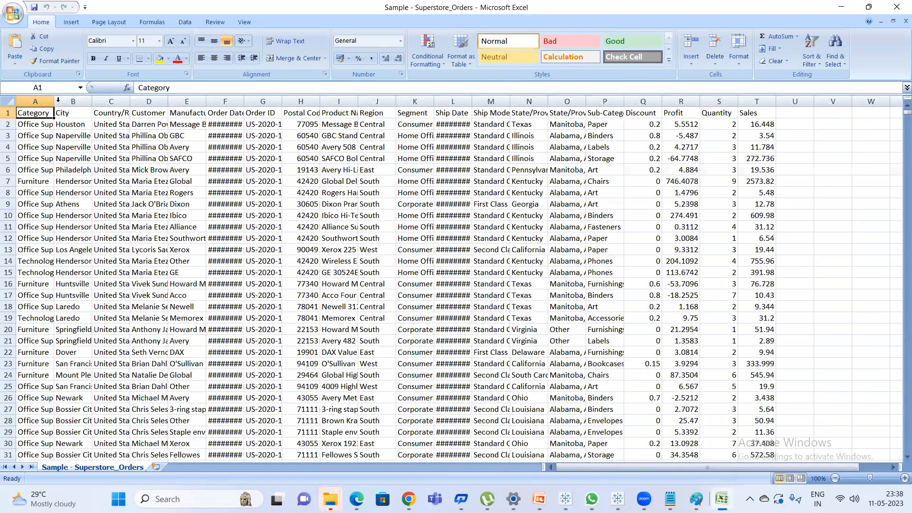
Select the Category column from A1 down to its last filled row to check the number of order records.
{"action": "key", "text": "ctrl+shift+Down"}
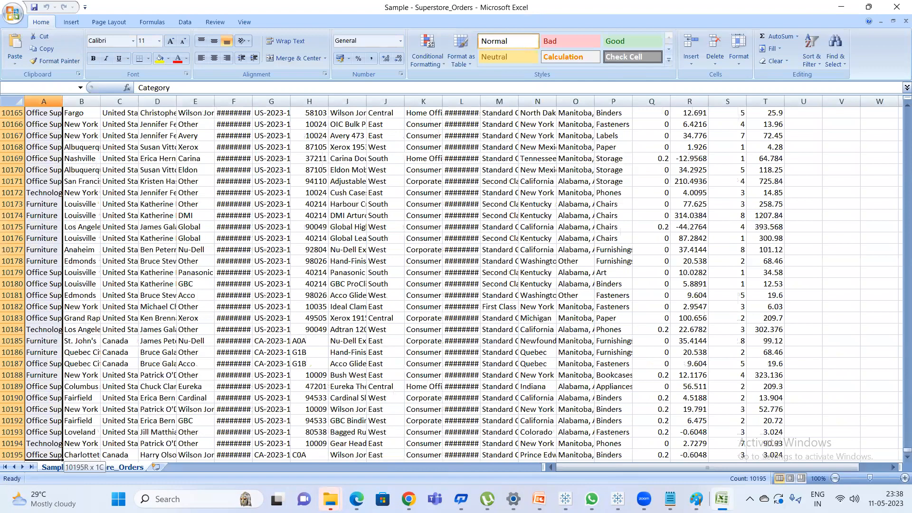
{"action": "mouse_move", "coordinate": [722, 498]}
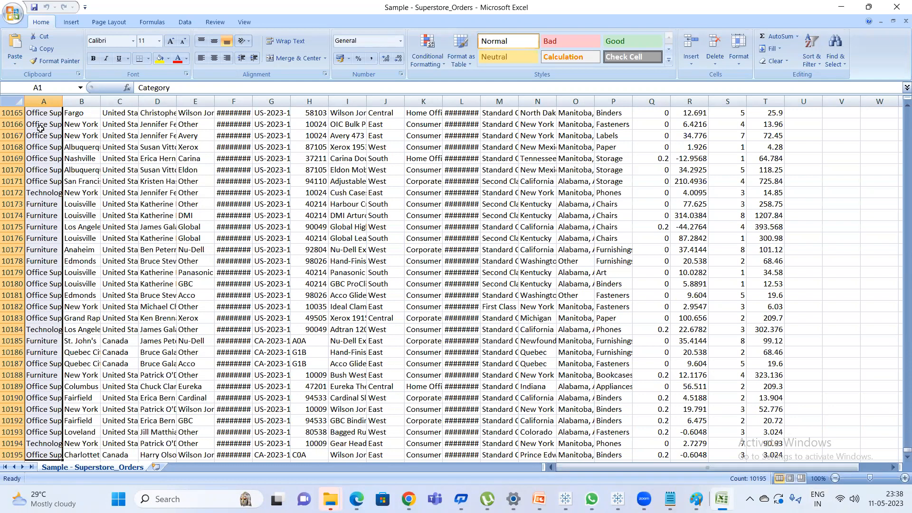
{"action": "scroll", "coordinate": [43, 128], "scroll_direction": "up", "scroll_amount": 11}
{"action": "scroll", "coordinate": [39, 112], "scroll_direction": "up", "scroll_amount": 4}
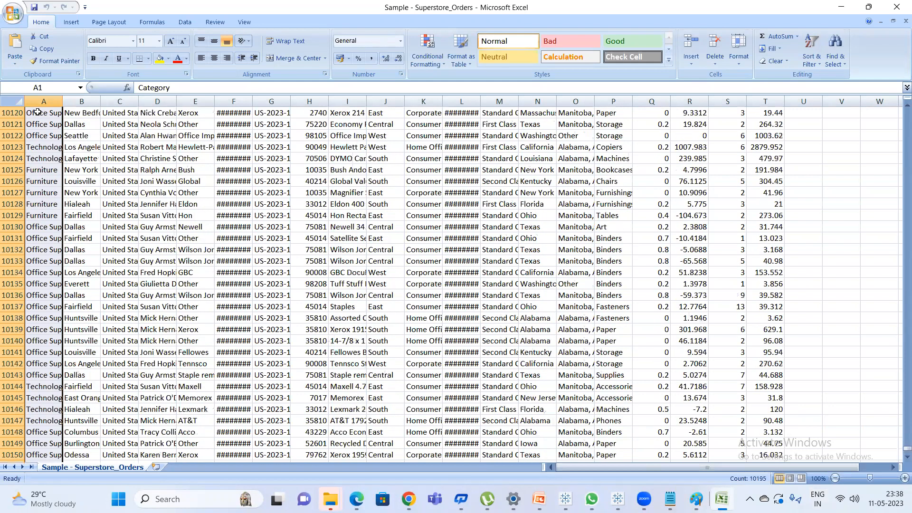
Turn on filtering for the header row of the Superstore orders sheet and filter Region to show only Central.
{"action": "left_click", "coordinate": [44, 113]}
{"action": "scroll", "coordinate": [45, 119], "scroll_direction": "up", "scroll_amount": 10}
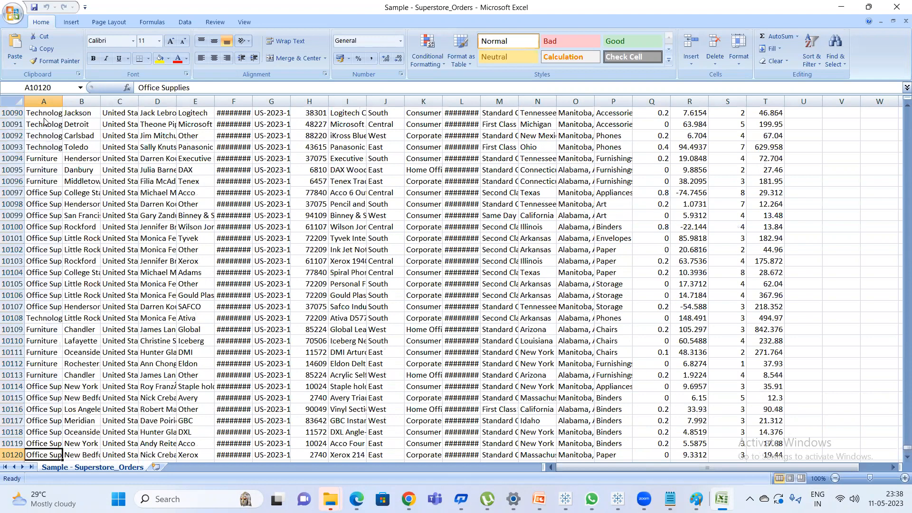
{"action": "key", "text": "ctrl+Home"}
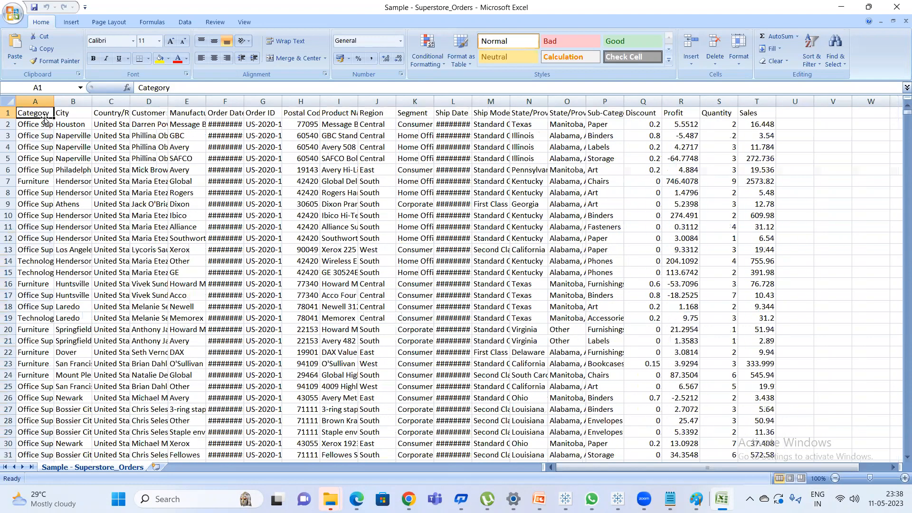
{"action": "key", "text": "ctrl+shift+l"}
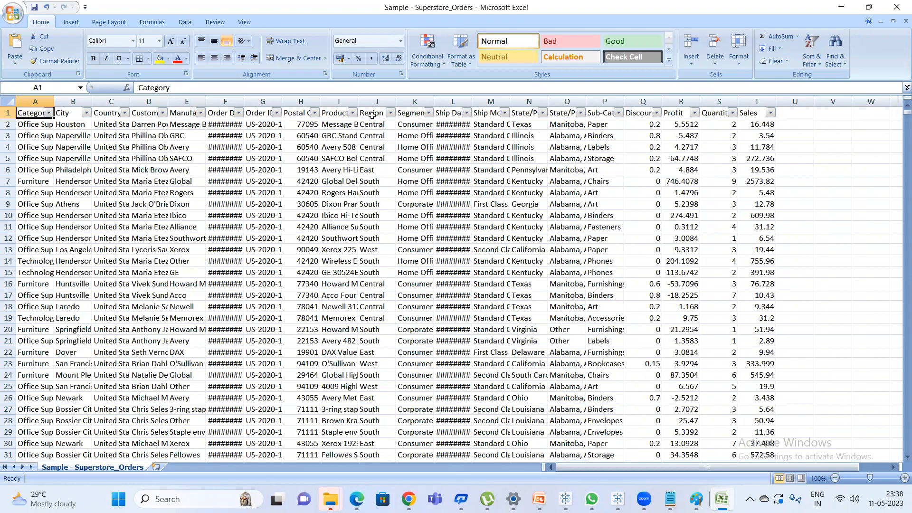
{"action": "left_click", "coordinate": [390, 113]}
{"action": "left_click", "coordinate": [294, 203]}
{"action": "left_click", "coordinate": [294, 212]}
{"action": "left_click", "coordinate": [325, 291]}
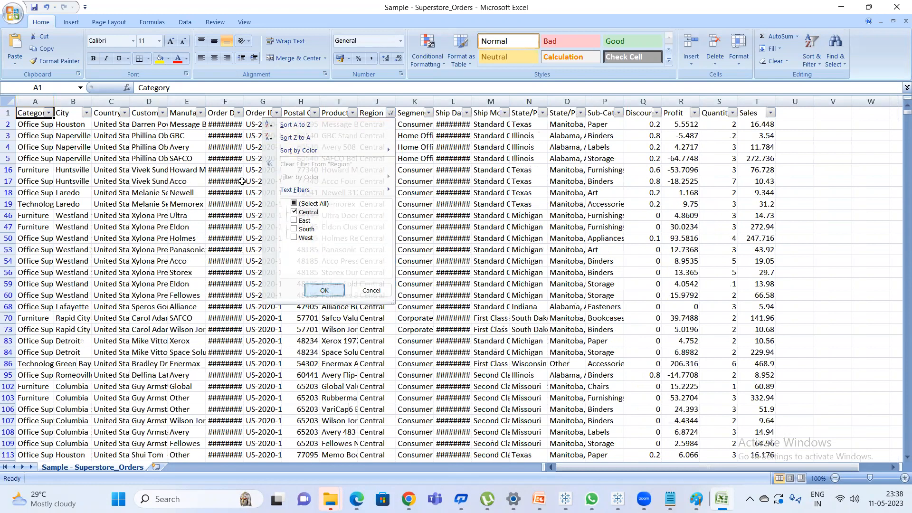
Select all filtered Category entries from A2 to the last row to check the number of Central records.
{"action": "left_click", "coordinate": [62, 113]}
{"action": "key", "text": "Down"}
{"action": "key", "text": "Left"}
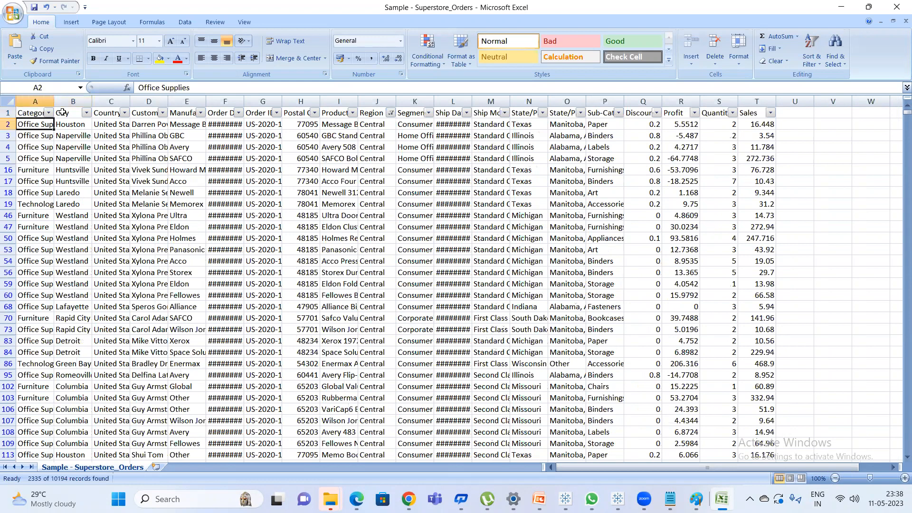
{"action": "key", "text": "ctrl+shift+Down"}
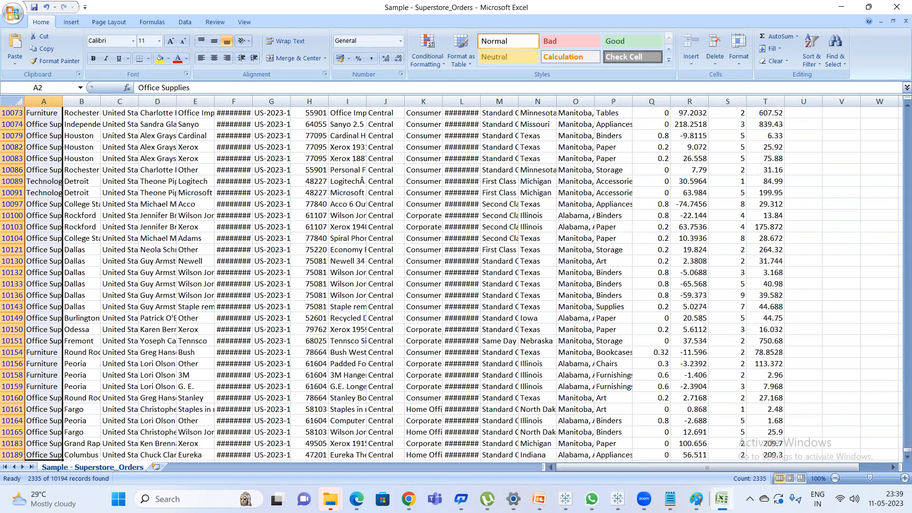
Switch to the Tableau workbook Book1, close the View Data window and check Central's Count of Orders and Sales on Sheet 9.
{"action": "mouse_move", "coordinate": [670, 499]}
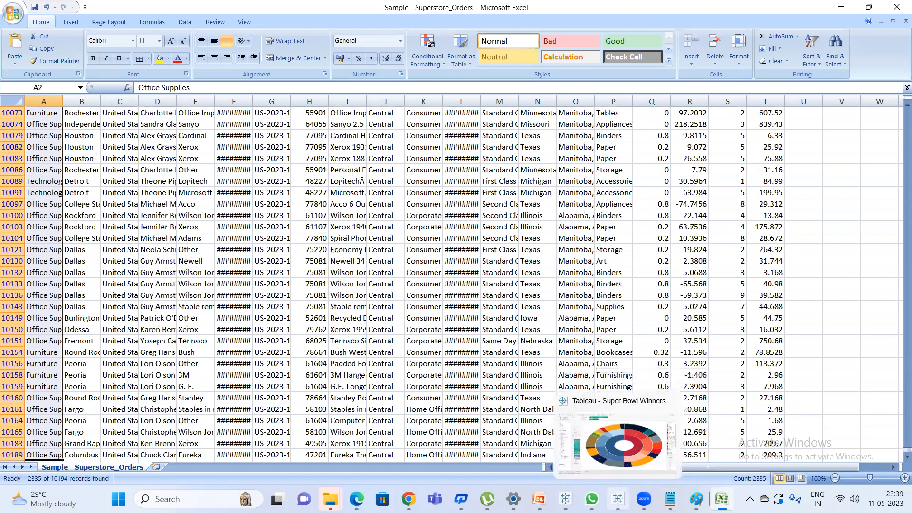
{"action": "left_click", "coordinate": [618, 499]}
{"action": "left_click", "coordinate": [566, 499]}
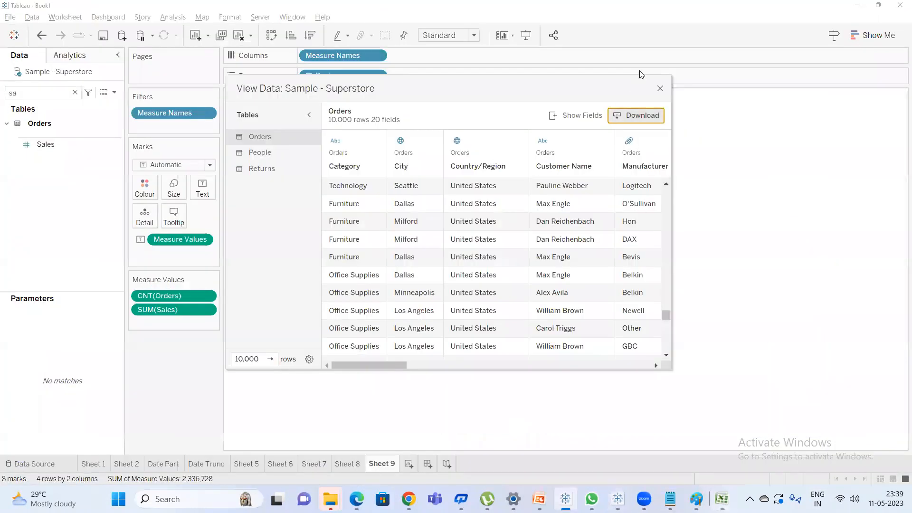
{"action": "left_click", "coordinate": [660, 89]}
{"action": "mouse_move", "coordinate": [294, 154]}
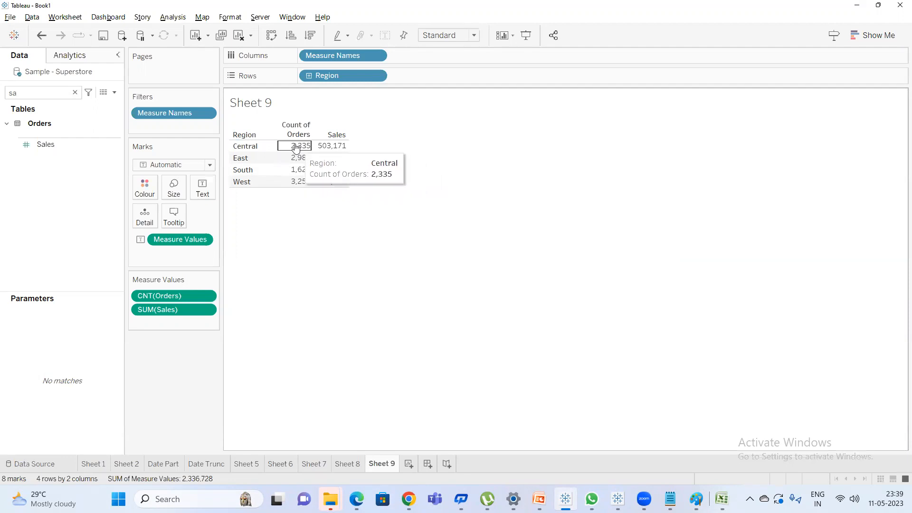
{"action": "mouse_move", "coordinate": [334, 150]}
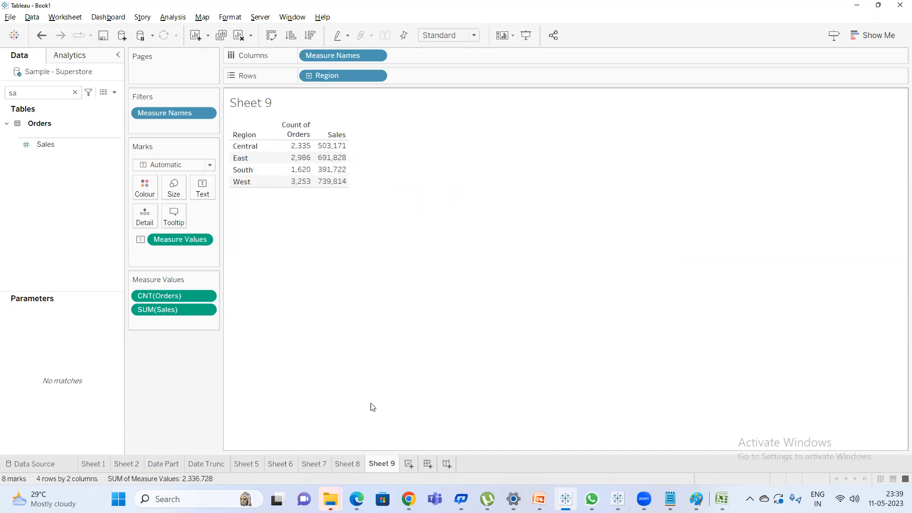
Open Sheet 7, capture a screenshot of it and paste the capture into the blank Paint canvas.
{"action": "left_click", "coordinate": [317, 463]}
{"action": "mouse_move", "coordinate": [277, 255]}
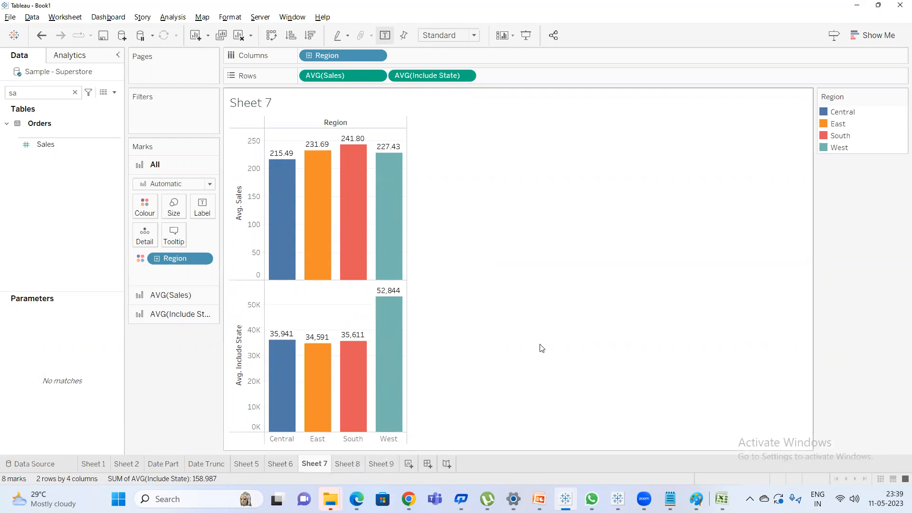
{"action": "key", "text": "Print"}
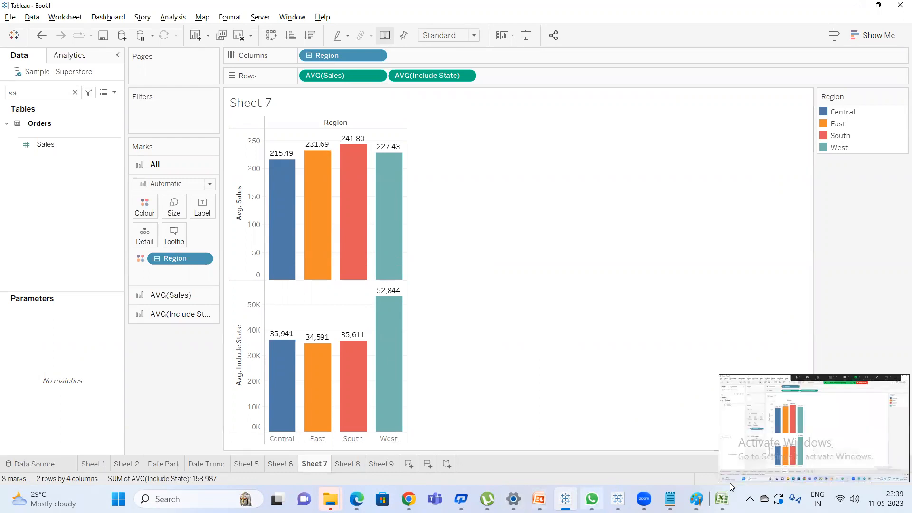
{"action": "mouse_move", "coordinate": [697, 499]}
{"action": "left_click", "coordinate": [697, 441]}
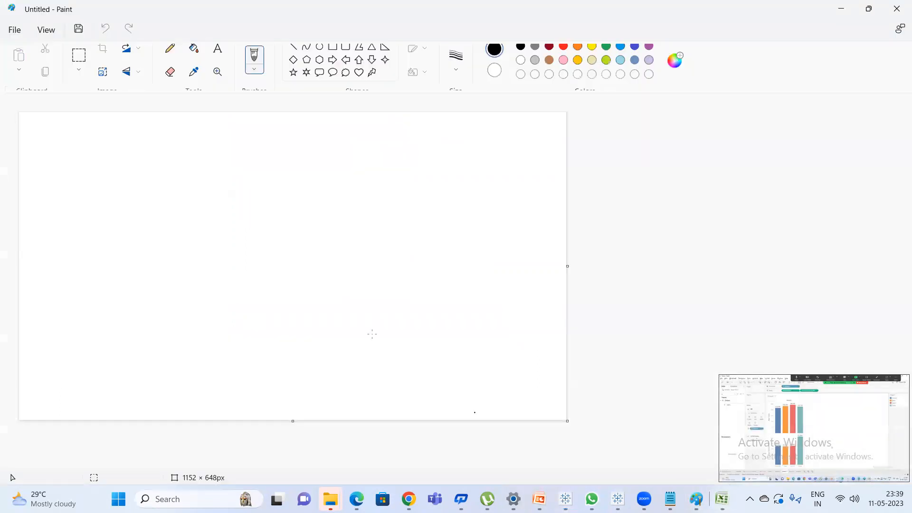
{"action": "key", "text": "ctrl+v"}
{"action": "scroll", "coordinate": [336, 291], "scroll_direction": "down", "scroll_amount": 3}
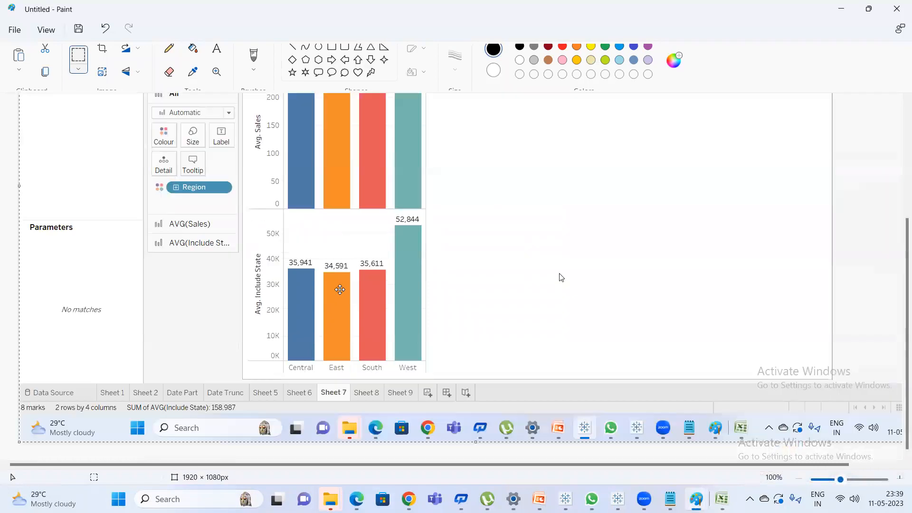
{"action": "scroll", "coordinate": [347, 209], "scroll_direction": "up", "scroll_amount": 2}
{"action": "scroll", "coordinate": [359, 212], "scroll_direction": "down", "scroll_amount": 2}
{"action": "scroll", "coordinate": [360, 213], "scroll_direction": "up", "scroll_amount": 1}
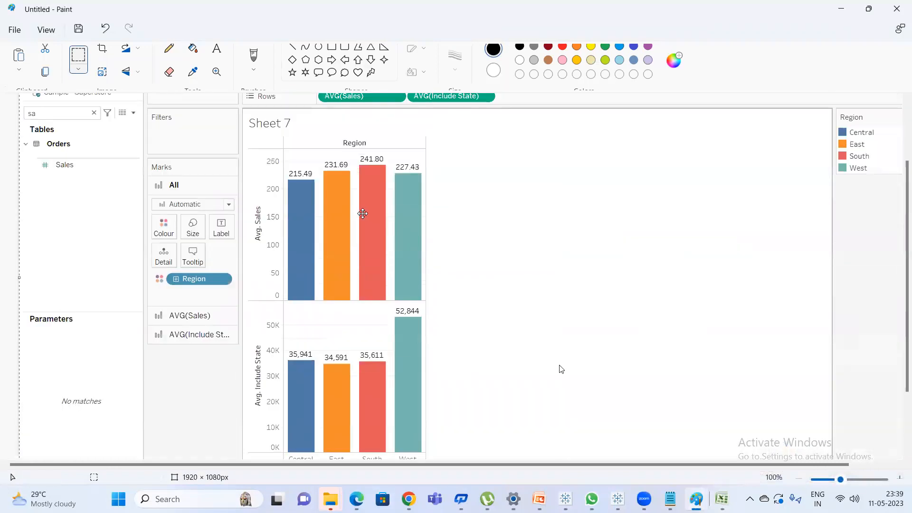
Outline the Avg. Sales chart with a black rectangle about 407 × 332 px and add the note "count of all rows for each region" beside it.
{"action": "left_click", "coordinate": [332, 47]}
{"action": "left_click_drag", "start_coordinate": [251, 144], "coordinate": [445, 301]}
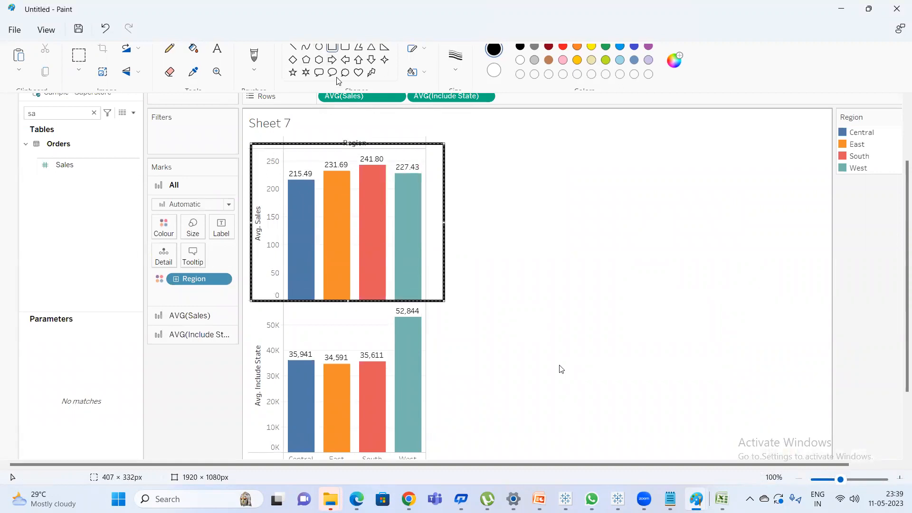
{"action": "left_click", "coordinate": [217, 48]}
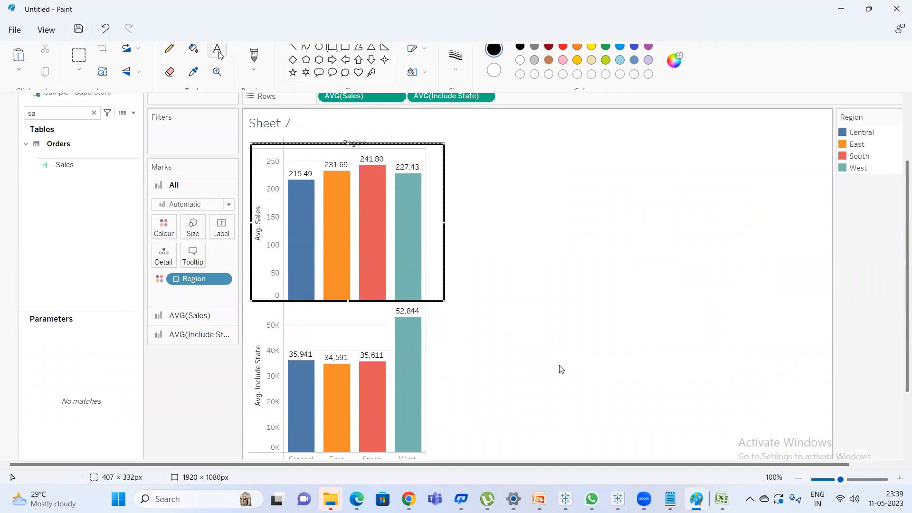
{"action": "left_click", "coordinate": [461, 214]}
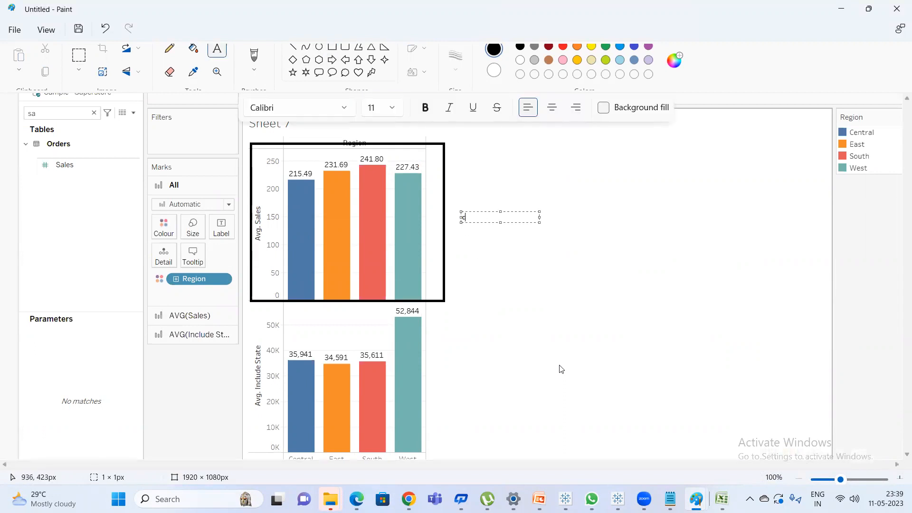
{"action": "type", "text": "count of all rows for each"}
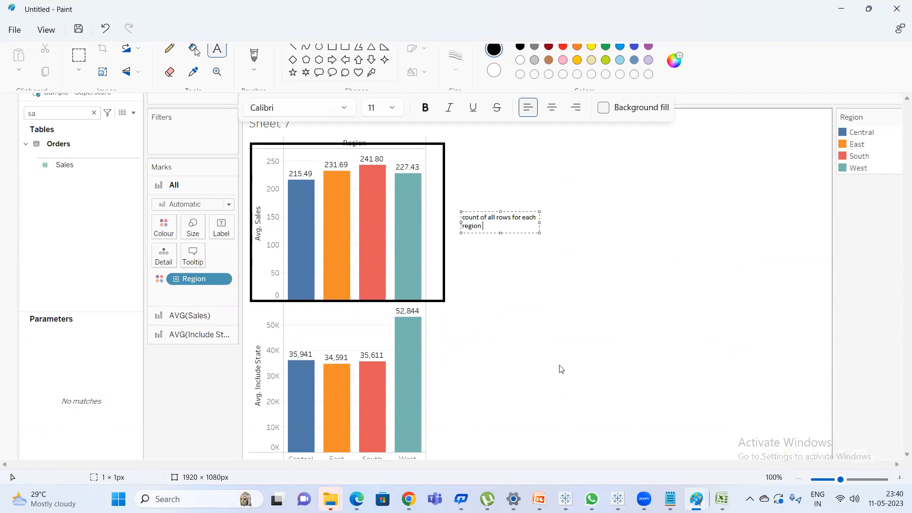
Outline the Avg. Include State chart with a red rectangle about 408 × 303 px.
{"action": "left_click", "coordinate": [563, 46]}
{"action": "left_click", "coordinate": [333, 47]}
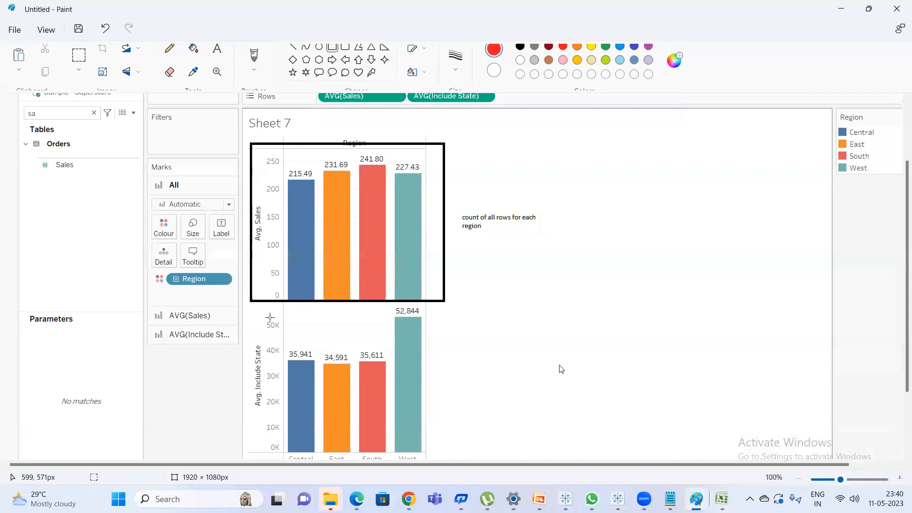
{"action": "left_click_drag", "start_coordinate": [254, 310], "coordinate": [444, 454]}
Beside the red rectangle, add the red note "with include function", "including state", "in central region whatever the number of states that will denominator".
{"action": "left_click", "coordinate": [217, 48]}
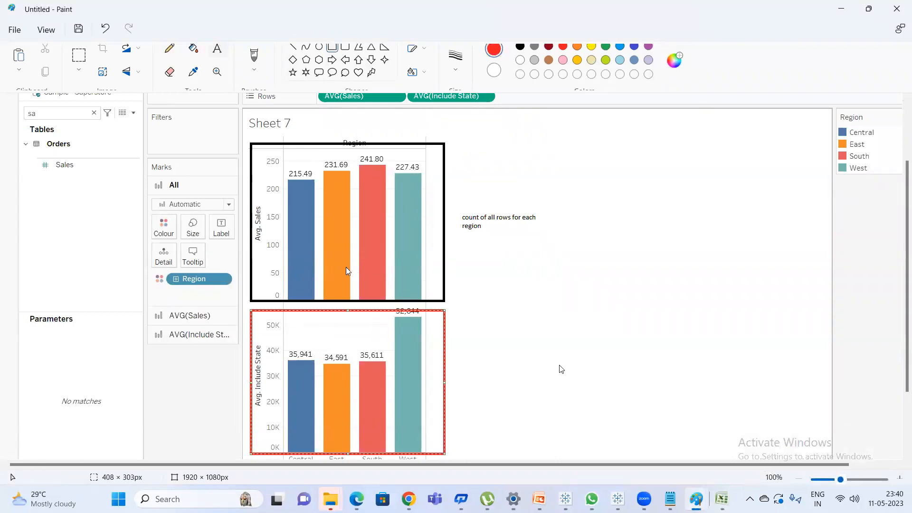
{"action": "left_click", "coordinate": [465, 346]}
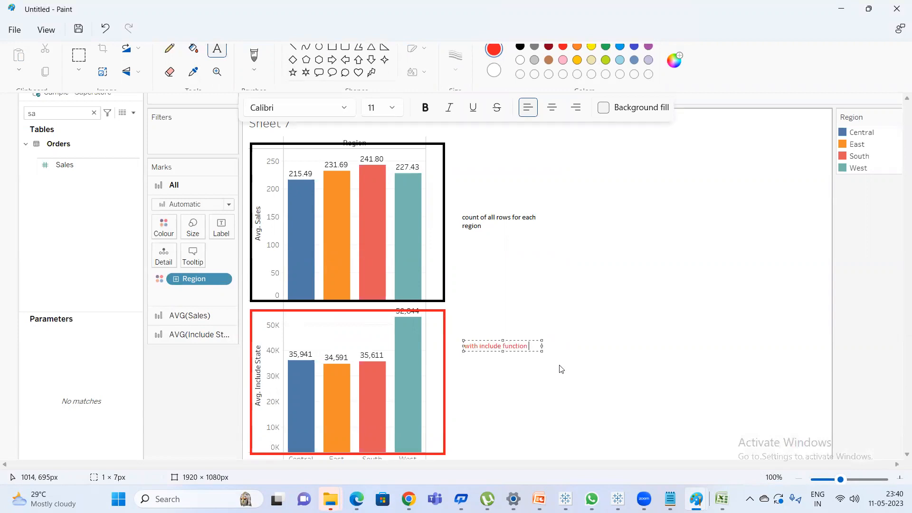
{"action": "key", "text": "Return"}
{"action": "key", "text": "Return"}
{"action": "key", "text": "Return"}
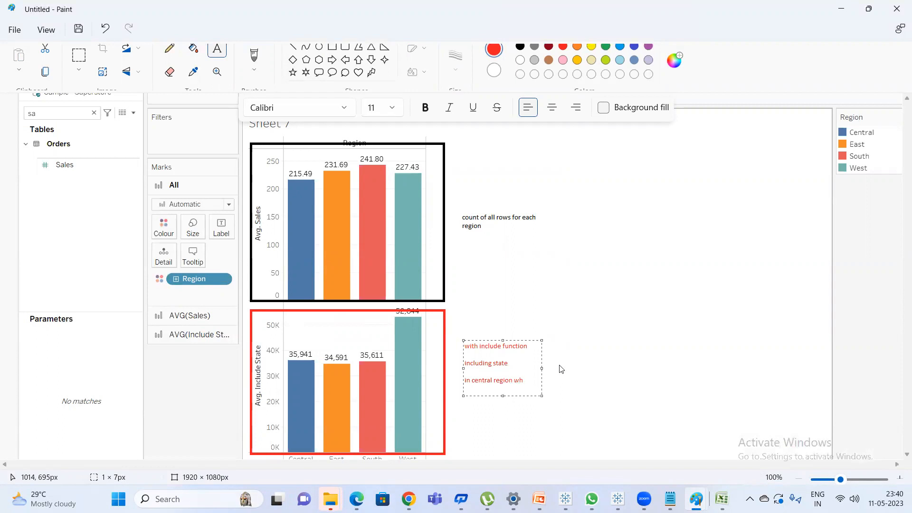
{"action": "type", "text": "the number of states t"}
{"action": "type", "text": "hat"}
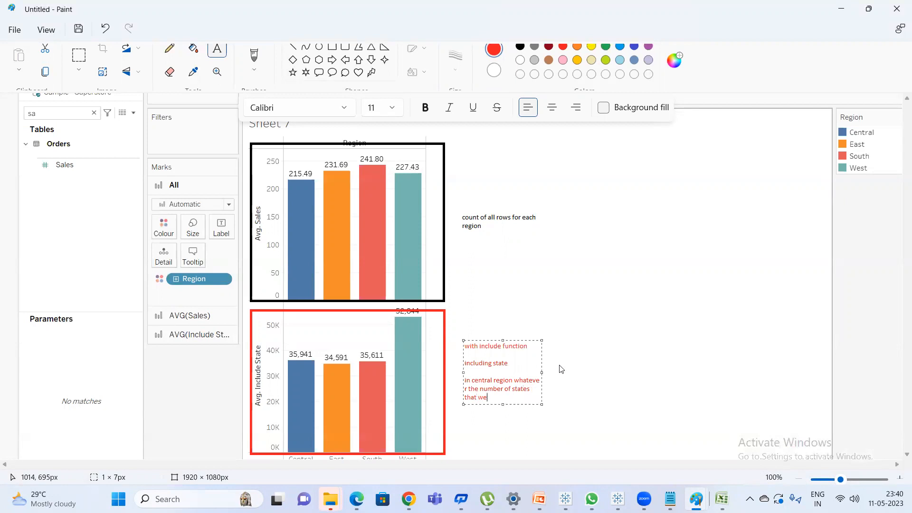
{"action": "type", "text": " will denominator"}
Add the black text "count of rows for central" directly below the note beside the Avg. Sales chart.
{"action": "left_click", "coordinate": [521, 47]}
{"action": "left_click", "coordinate": [466, 240]}
{"action": "left_click", "coordinate": [464, 236]}
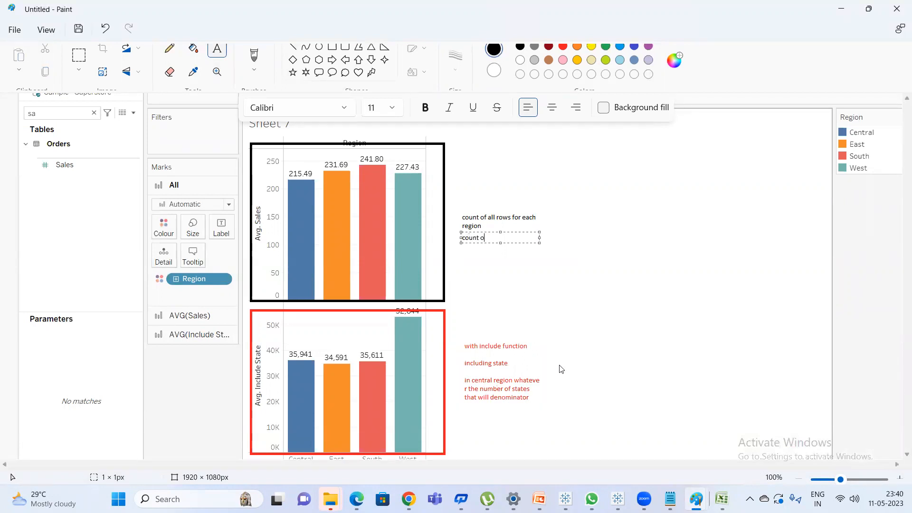
{"action": "type", "text": "count of rows for central"}
Switch to the Excel orders sheet and change the Region filter from Central to East.
{"action": "left_click", "coordinate": [723, 499]}
{"action": "scroll", "coordinate": [84, 137], "scroll_direction": "up", "scroll_amount": 4}
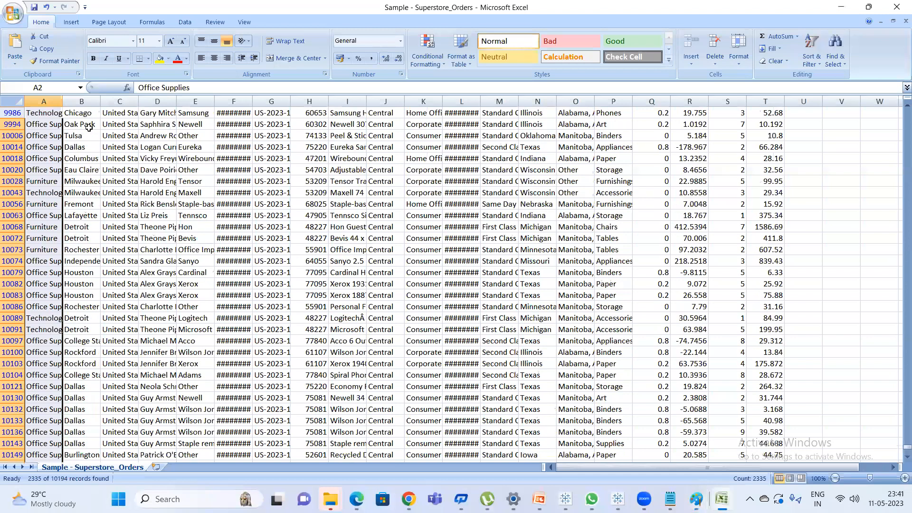
{"action": "scroll", "coordinate": [88, 129], "scroll_direction": "up", "scroll_amount": 1}
{"action": "left_click", "coordinate": [89, 127]}
{"action": "key", "text": "ctrl+Up"}
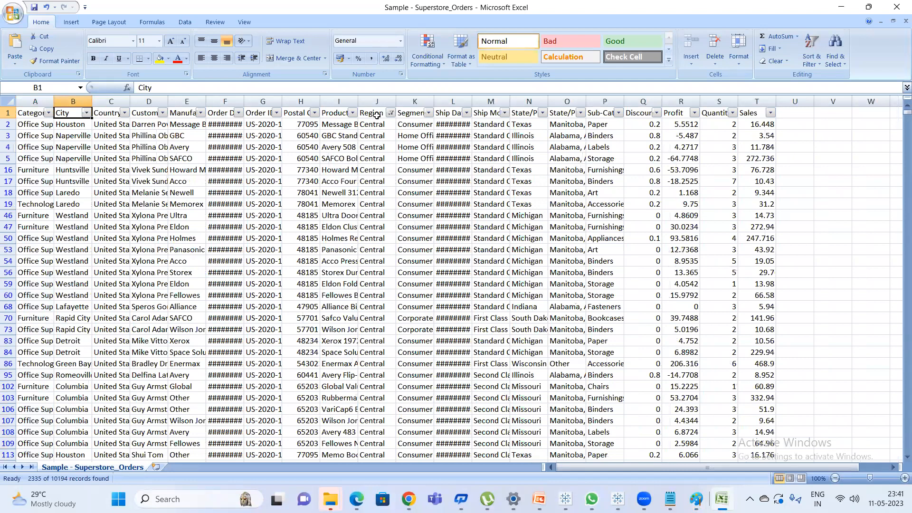
{"action": "left_click", "coordinate": [390, 112]}
{"action": "left_click", "coordinate": [301, 212]}
{"action": "left_click", "coordinate": [302, 221]}
{"action": "left_click", "coordinate": [324, 291]}
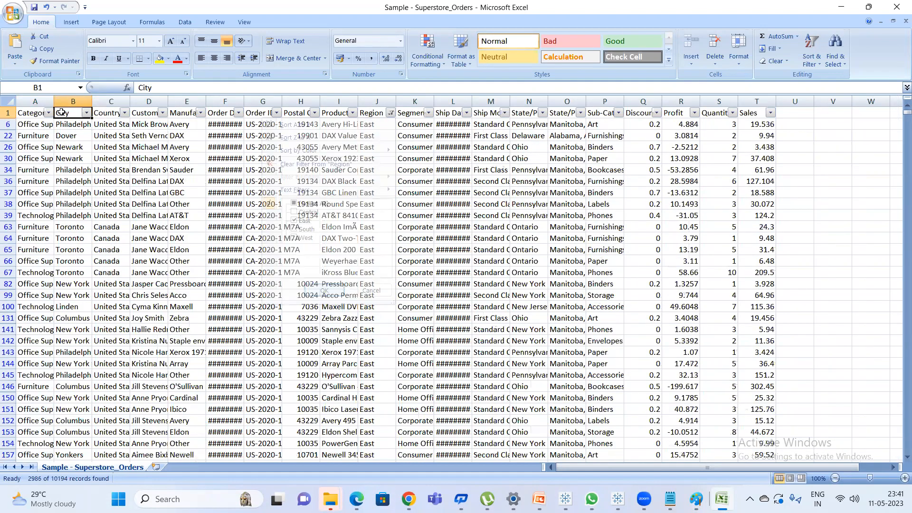
Select the filtered City column, then the East Sales values from T6 to the last row, to check their count and average.
{"action": "key", "text": "ctrl+shift+Down"}
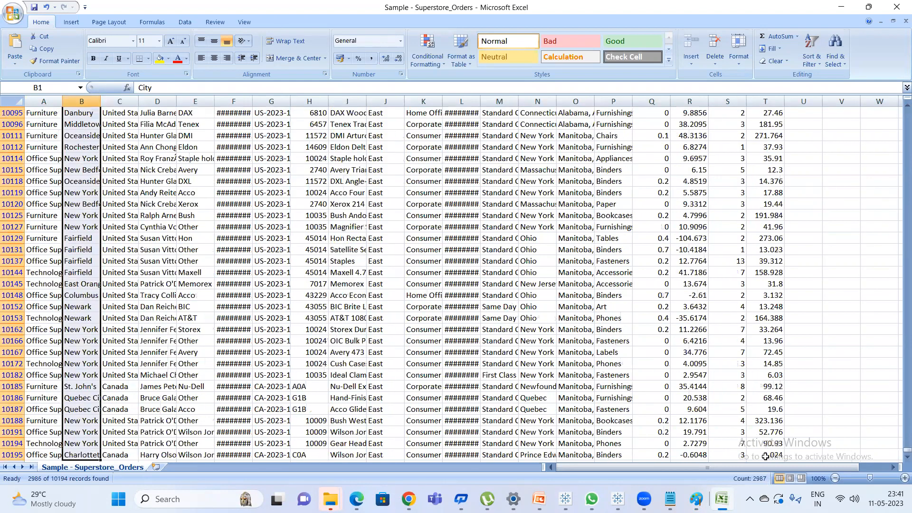
{"action": "scroll", "coordinate": [613, 130], "scroll_direction": "up", "scroll_amount": 6}
{"action": "left_click", "coordinate": [582, 131]}
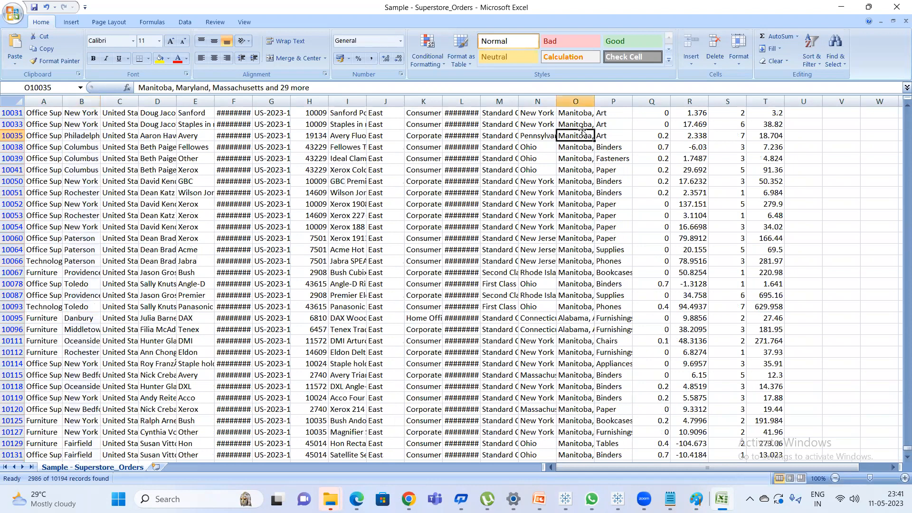
{"action": "key", "text": "ctrl+Up"}
{"action": "key", "text": "Right"}
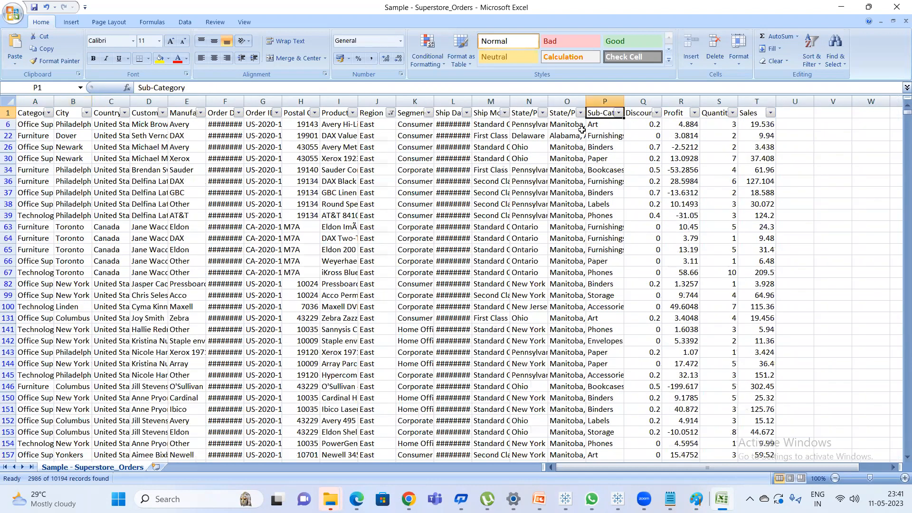
{"action": "key", "text": "Right"}
{"action": "key", "text": "Right"}
{"action": "key", "text": "Right"}
{"action": "key", "text": "Right"}
{"action": "key", "text": "Down"}
{"action": "key", "text": "ctrl+shift+Down"}
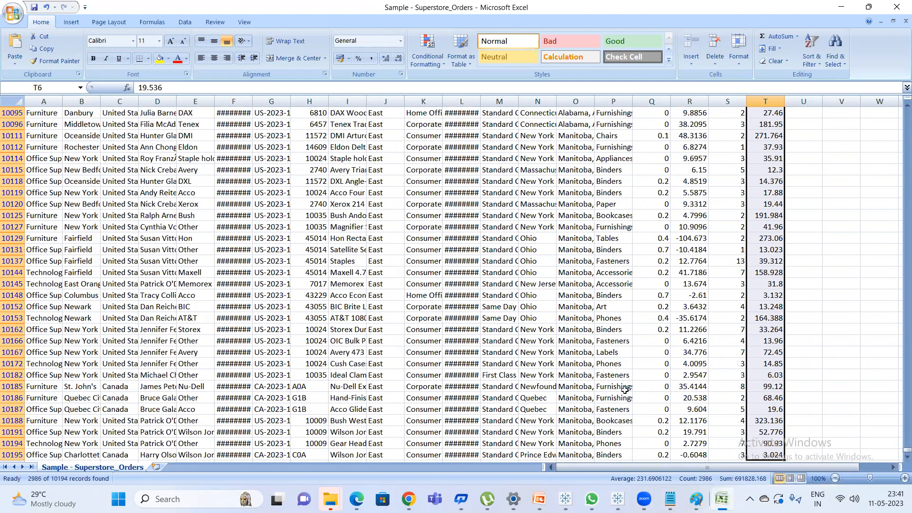
{"action": "scroll", "coordinate": [600, 388], "scroll_direction": "up", "scroll_amount": 5}
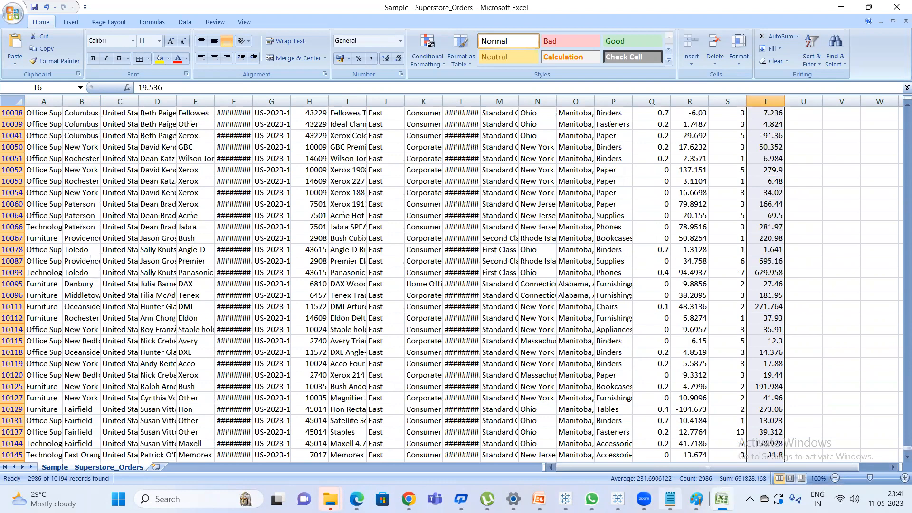
Switch back to the Tableau workbook Book1 to compare East's Avg. Sales on Sheet 7.
{"action": "mouse_move", "coordinate": [617, 499]}
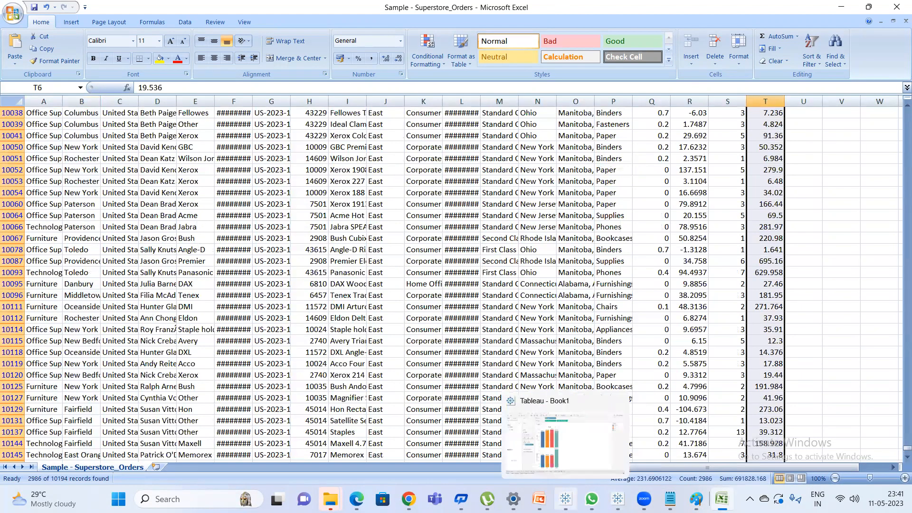
{"action": "left_click", "coordinate": [566, 499]}
{"action": "mouse_move", "coordinate": [366, 392]}
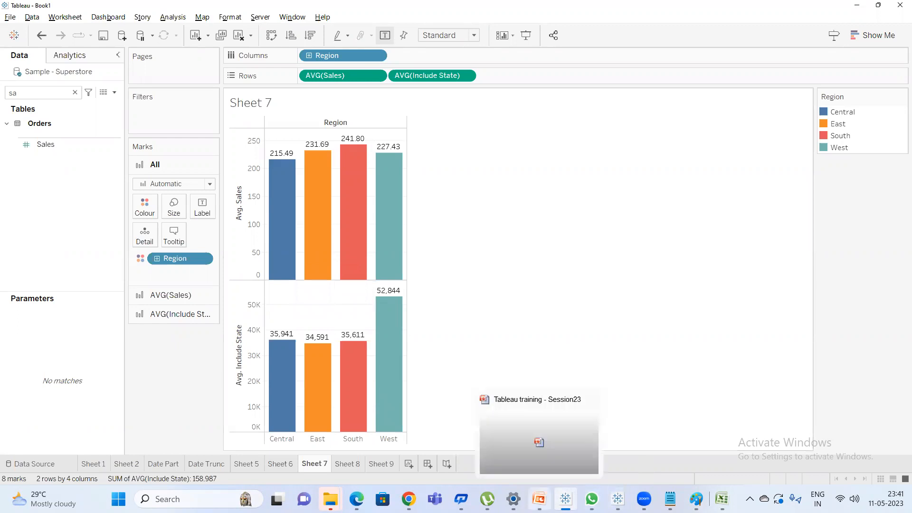
Switch to the Tableau training - Session23 presentation and review the Level of Details Include slides.
{"action": "left_click", "coordinate": [540, 499]}
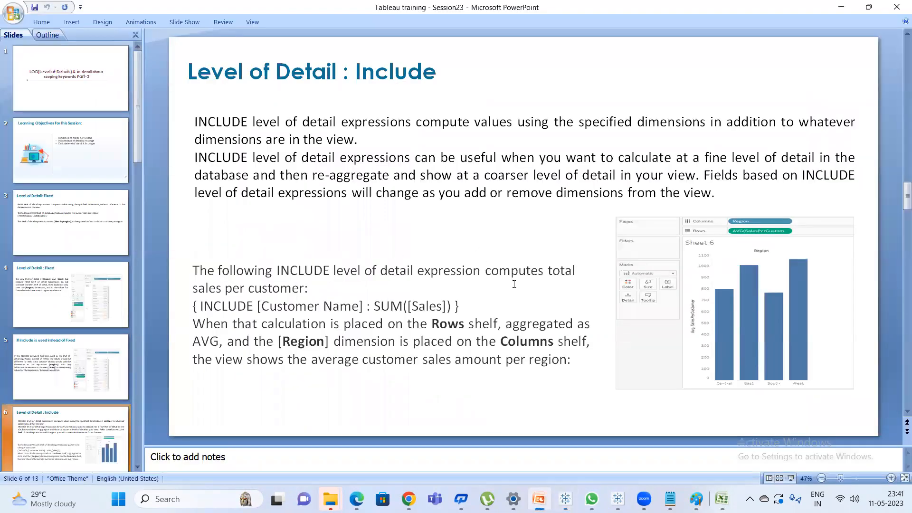
{"action": "scroll", "coordinate": [514, 284], "scroll_direction": "down", "scroll_amount": 2}
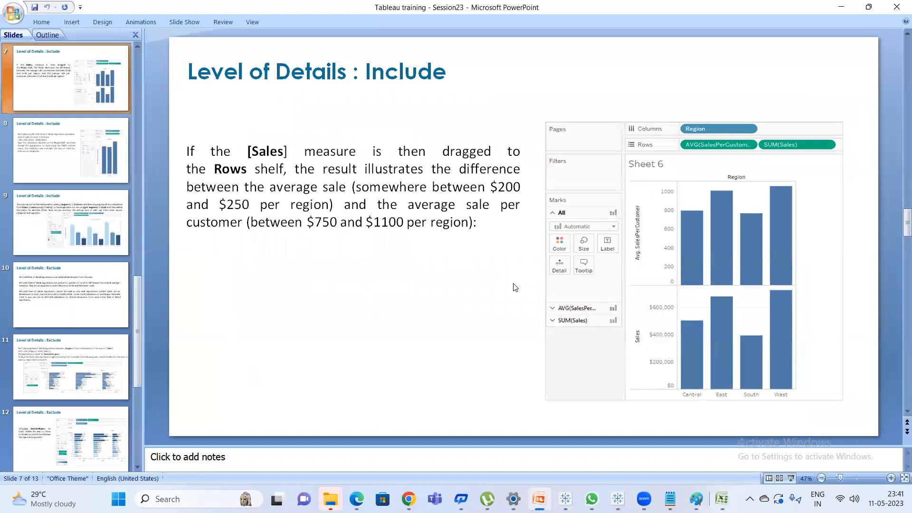
{"action": "scroll", "coordinate": [514, 287], "scroll_direction": "down", "scroll_amount": 1}
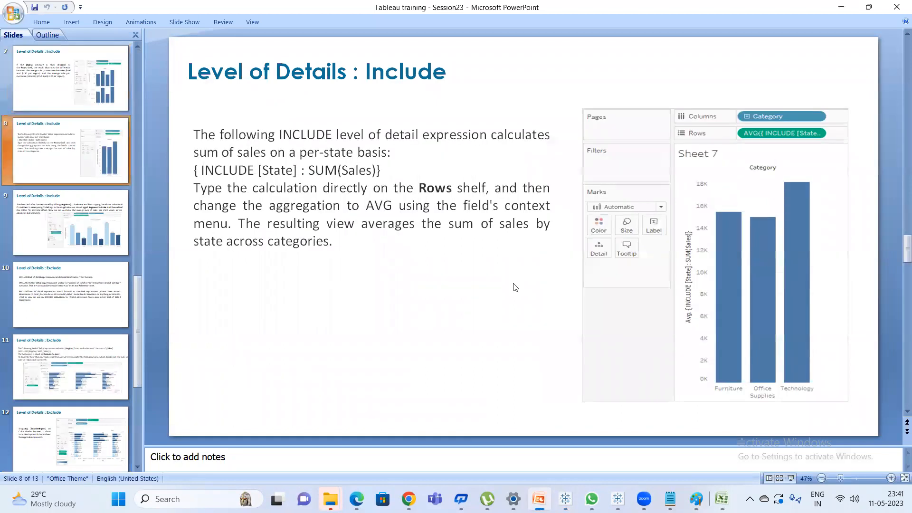
{"action": "scroll", "coordinate": [515, 287], "scroll_direction": "down", "scroll_amount": 1}
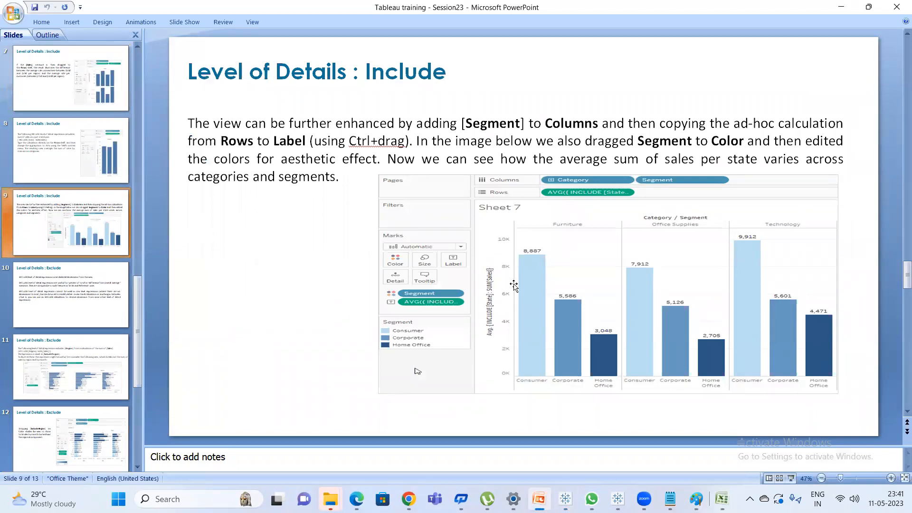
{"action": "scroll", "coordinate": [514, 285], "scroll_direction": "down", "scroll_amount": 1}
{"action": "scroll", "coordinate": [514, 286], "scroll_direction": "down", "scroll_amount": 1}
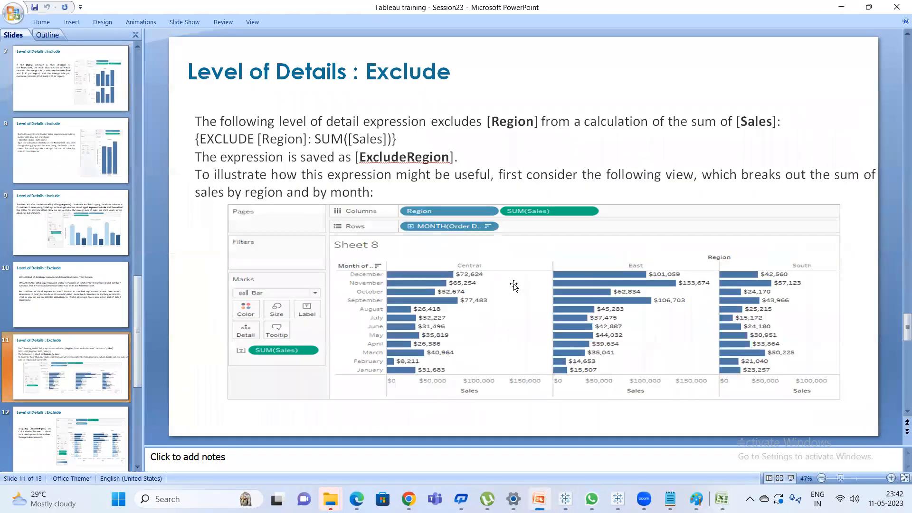
{"action": "scroll", "coordinate": [514, 286], "scroll_direction": "up", "scroll_amount": 2}
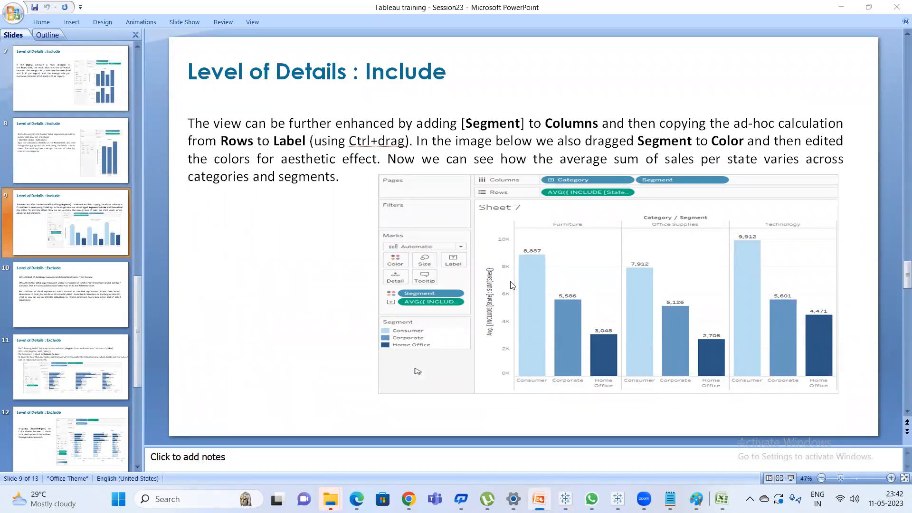
Switch back to the Tableau workbook, add a new worksheet and place Category and Sub-Category on Rows.
{"action": "key", "text": "alt+Tab"}
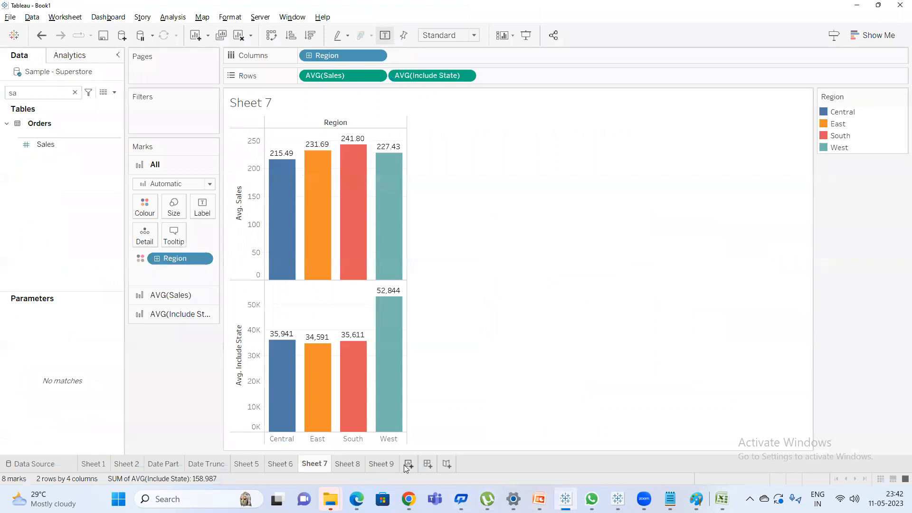
{"action": "left_click", "coordinate": [408, 464]}
{"action": "double_click", "coordinate": [60, 94]}
{"action": "type", "text": "cat"}
{"action": "double_click", "coordinate": [66, 160]}
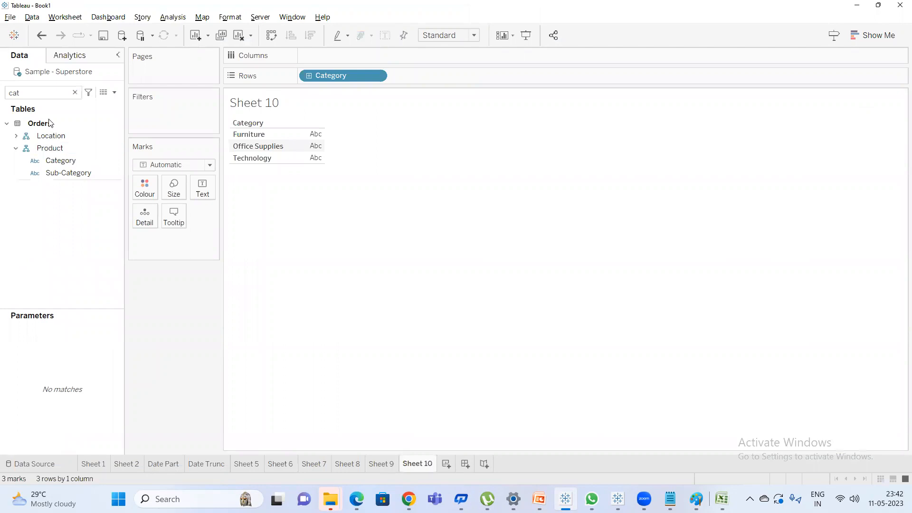
{"action": "double_click", "coordinate": [42, 93]}
{"action": "type", "text": "sub"}
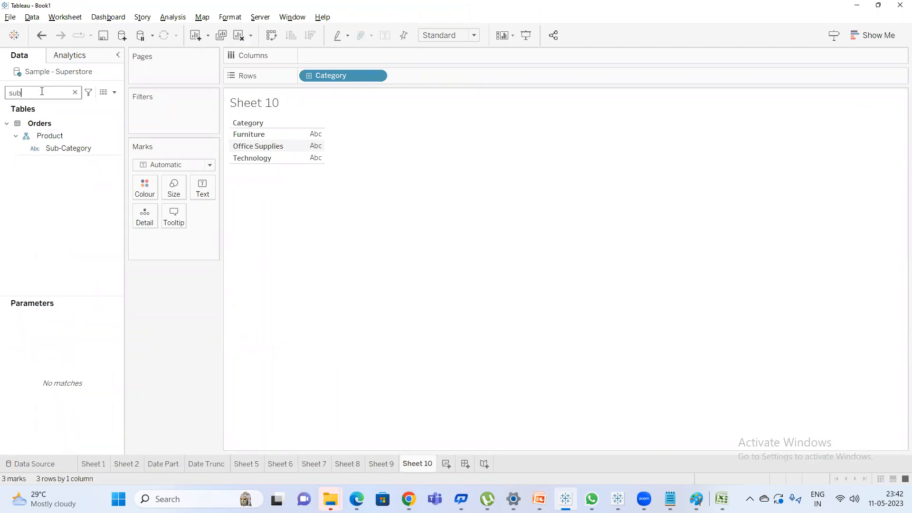
{"action": "double_click", "coordinate": [80, 149]}
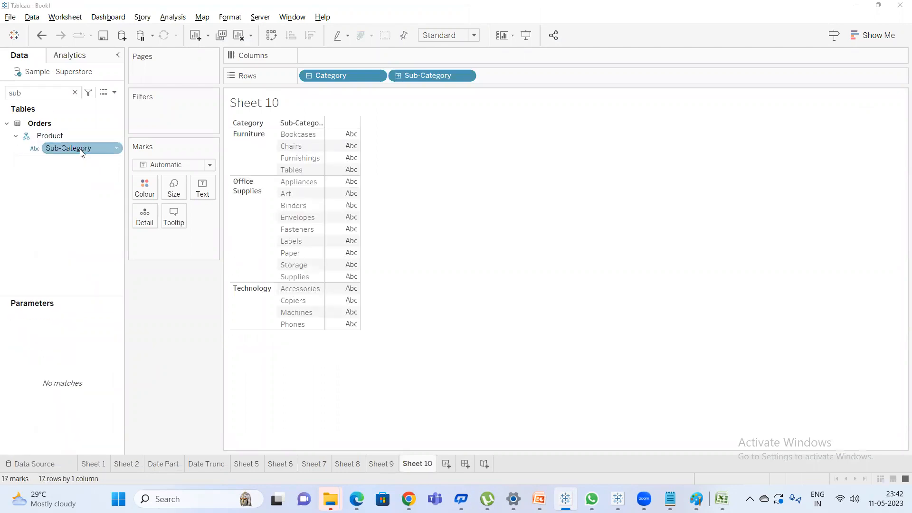
Switch to the training presentation and look at the introductory Level of Details Exclude slide.
{"action": "key", "text": "alt+Tab"}
{"action": "key", "text": "alt+Tab"}
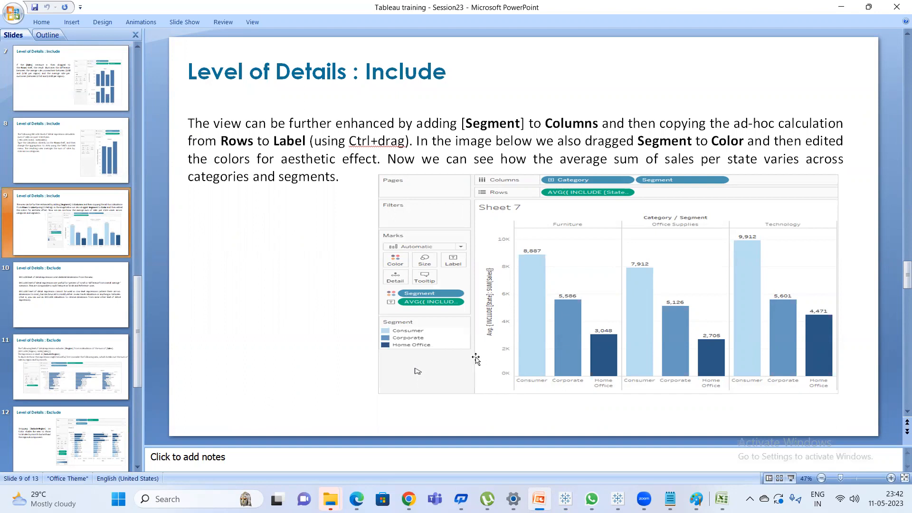
{"action": "left_click", "coordinate": [76, 166]}
{"action": "left_click", "coordinate": [98, 307]}
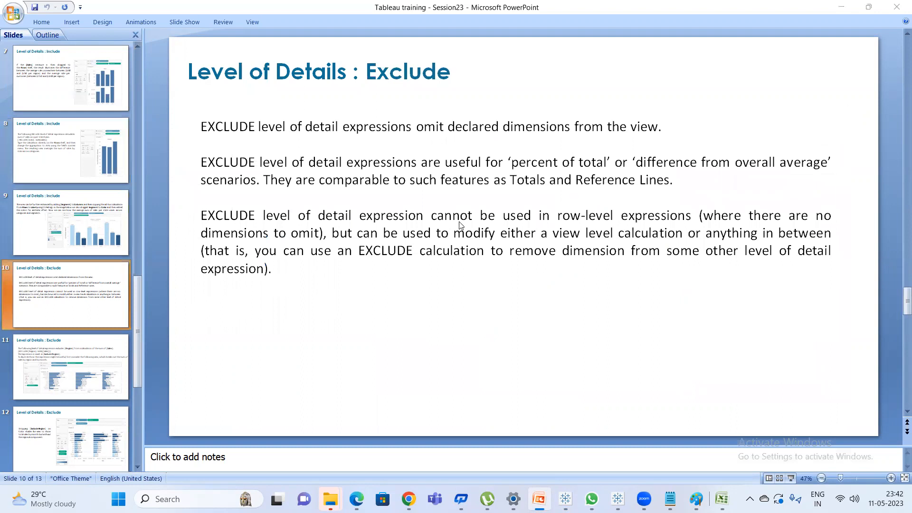
Return to the Tableau workbook, add Sales to the Sub-Category table and widen its value column.
{"action": "key", "text": "alt+Tab"}
{"action": "left_click", "coordinate": [39, 96]}
{"action": "key", "text": "BackSpace"}
{"action": "key", "text": "BackSpace"}
{"action": "type", "text": "a"}
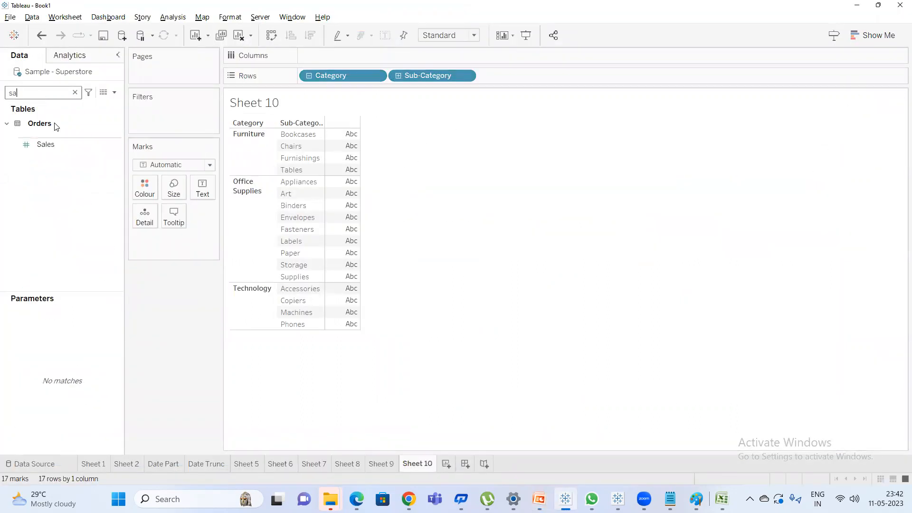
{"action": "double_click", "coordinate": [52, 145]}
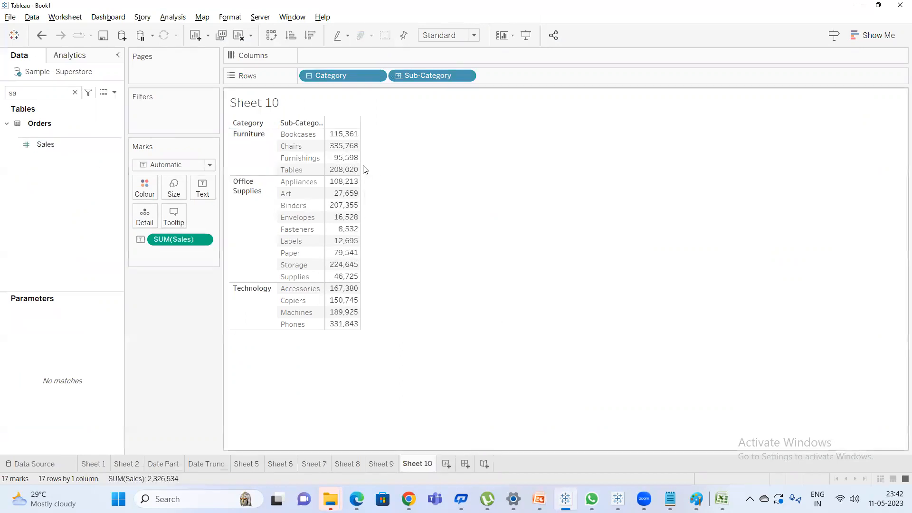
{"action": "left_click_drag", "start_coordinate": [361, 168], "coordinate": [436, 169]}
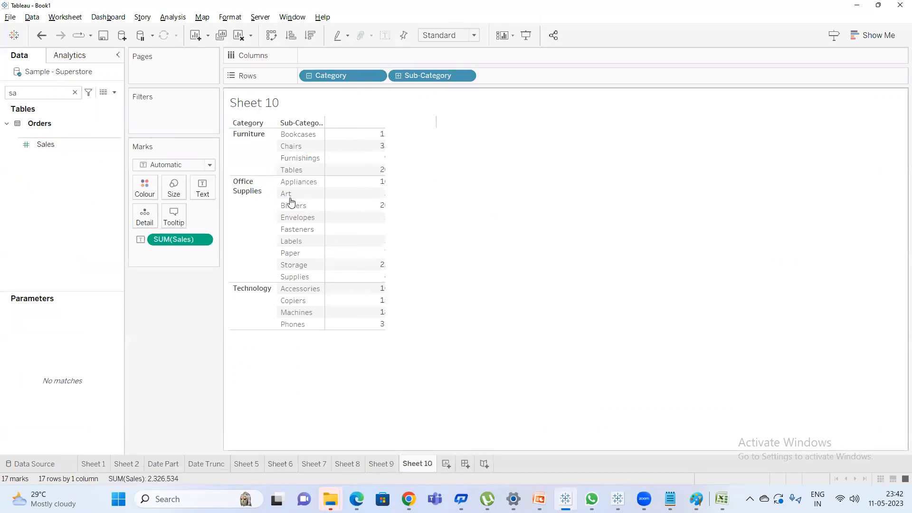
Change the aggregation of Sales in the table from Sum to Average.
{"action": "right_click", "coordinate": [173, 240]}
{"action": "mouse_move", "coordinate": [237, 338]}
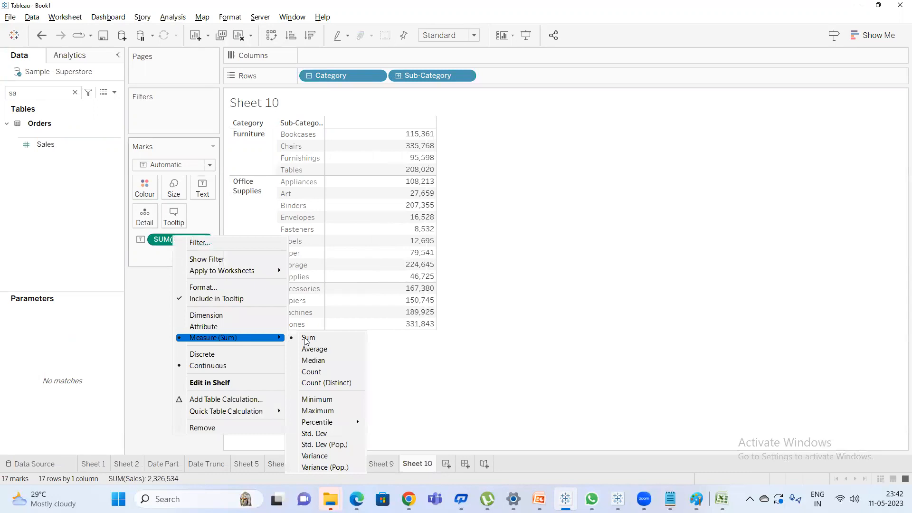
{"action": "left_click", "coordinate": [331, 350]}
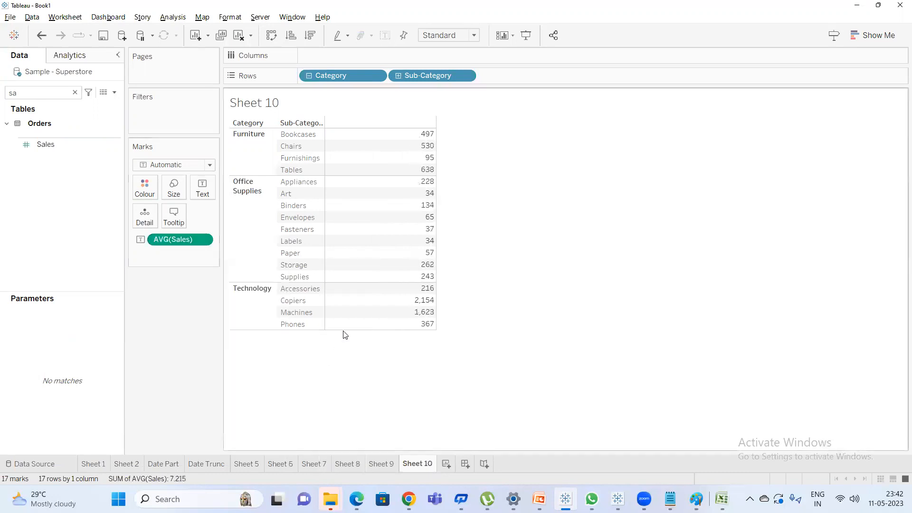
Create a calculated field with the formula { INCLUDE [Segment]:SUM([Sales])}.
{"action": "left_click", "coordinate": [114, 92]}
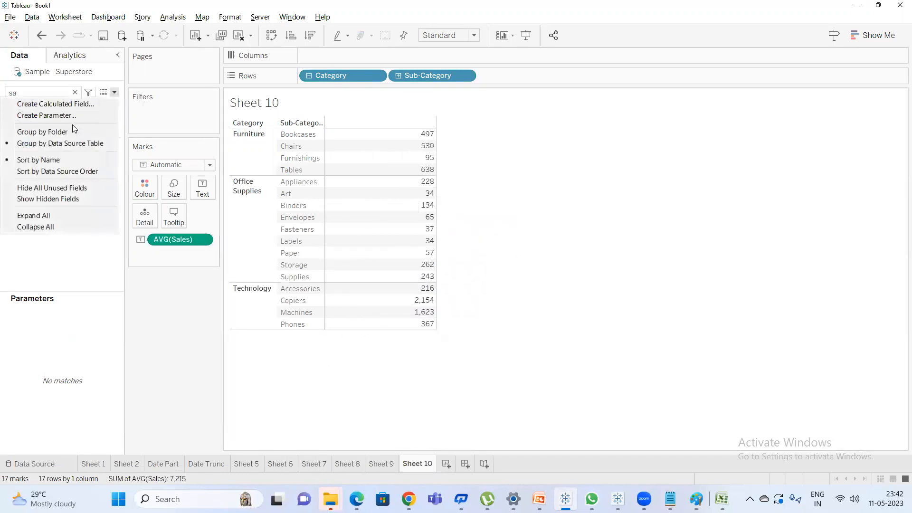
{"action": "left_click", "coordinate": [82, 104]}
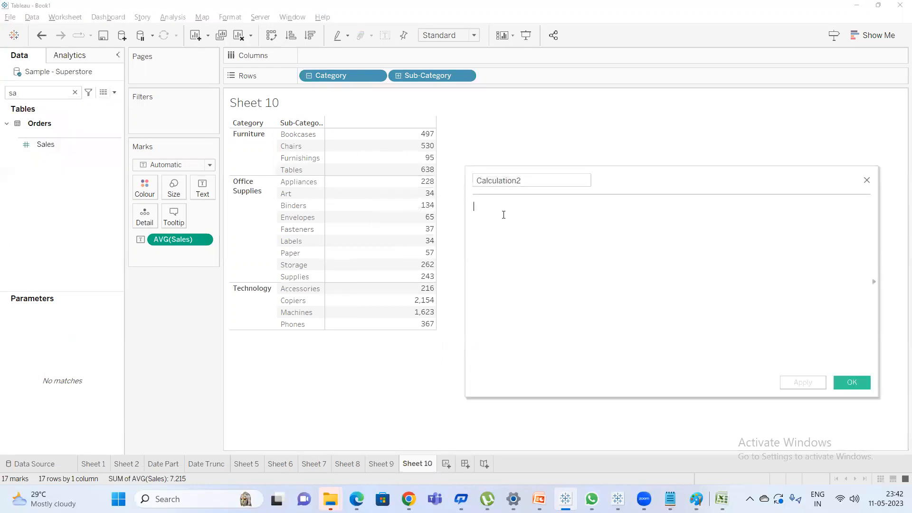
{"action": "type", "text": "{ INCLUDE se"}
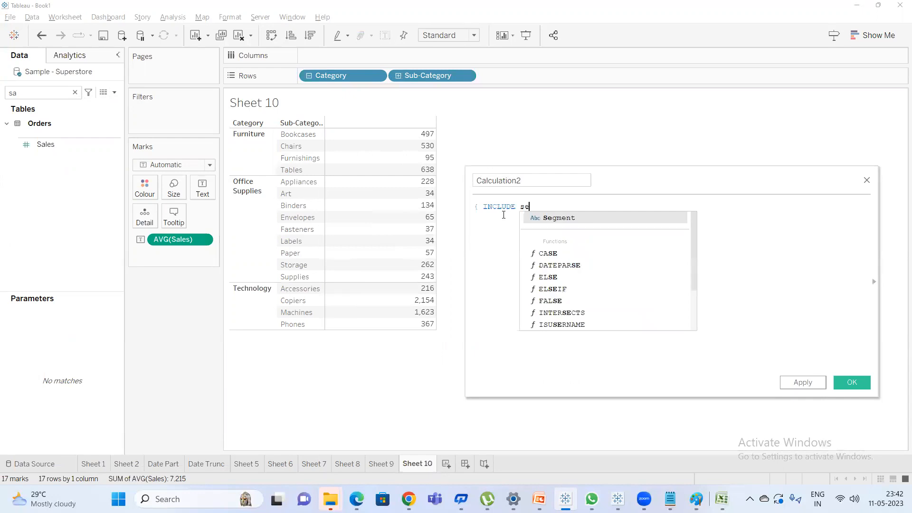
{"action": "key", "text": "Return"}
{"action": "type", "text": ":SUM([Sales])"}
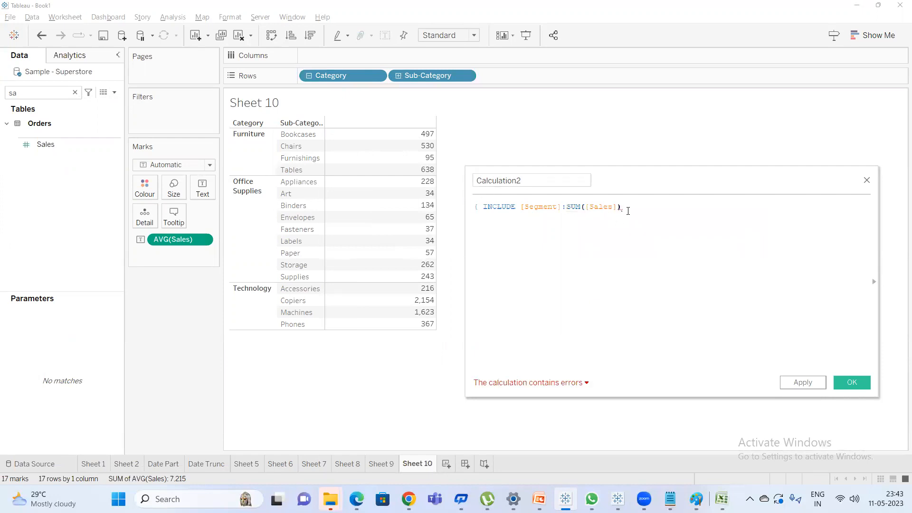
{"action": "type", "text": "}"}
Name the calculated field Including Segment and save it.
{"action": "left_click", "coordinate": [546, 179]}
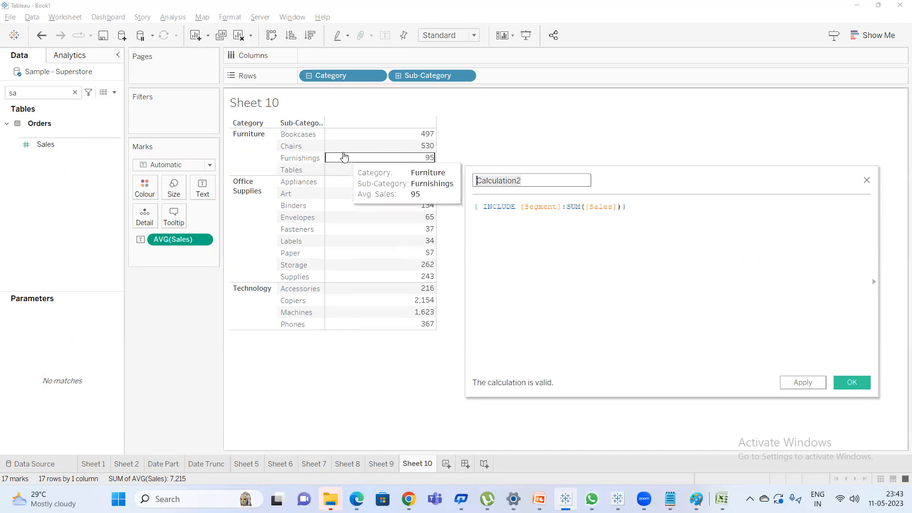
{"action": "type", "text": "Inc"}
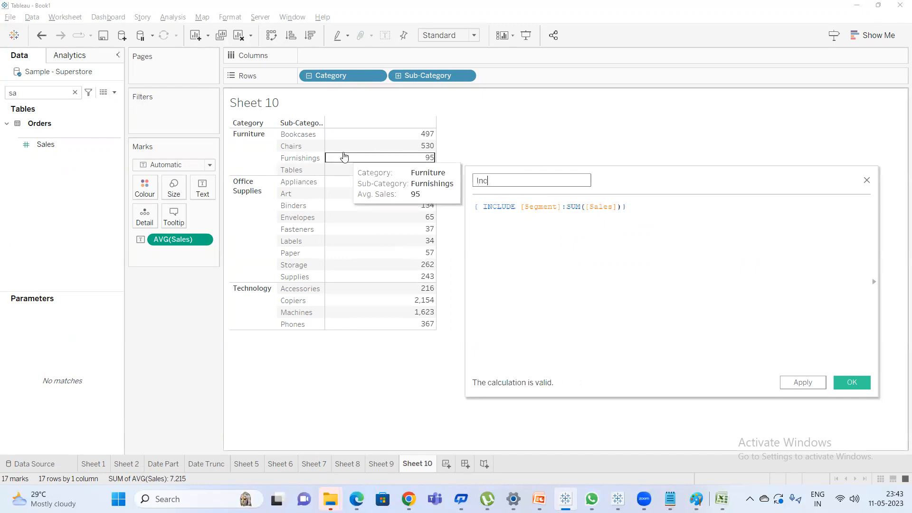
{"action": "type", "text": "luding Segment"}
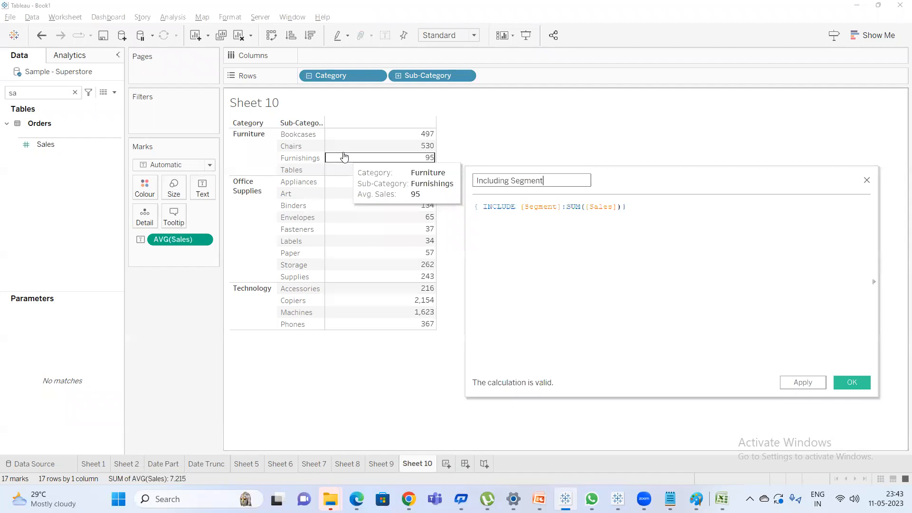
{"action": "left_click", "coordinate": [852, 382]}
Find the Including Segment measure and add it to the table beside Avg. Sales.
{"action": "left_click", "coordinate": [43, 92]}
{"action": "key", "text": "BackSpace"}
{"action": "key", "text": "BackSpace"}
{"action": "type", "text": "inc"}
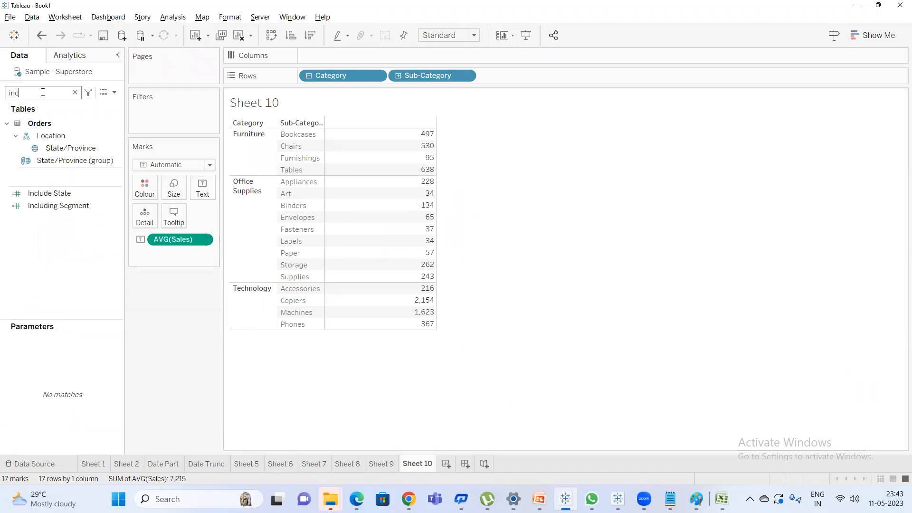
{"action": "left_click_drag", "start_coordinate": [58, 204], "coordinate": [323, 195]}
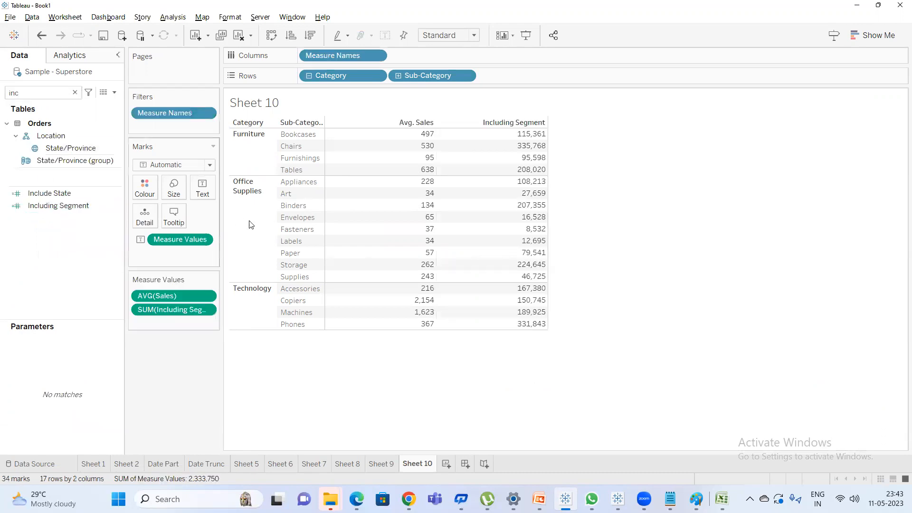
Change the Sales measure's aggregation to Sum to compare it with Including Segment.
{"action": "right_click", "coordinate": [168, 295]}
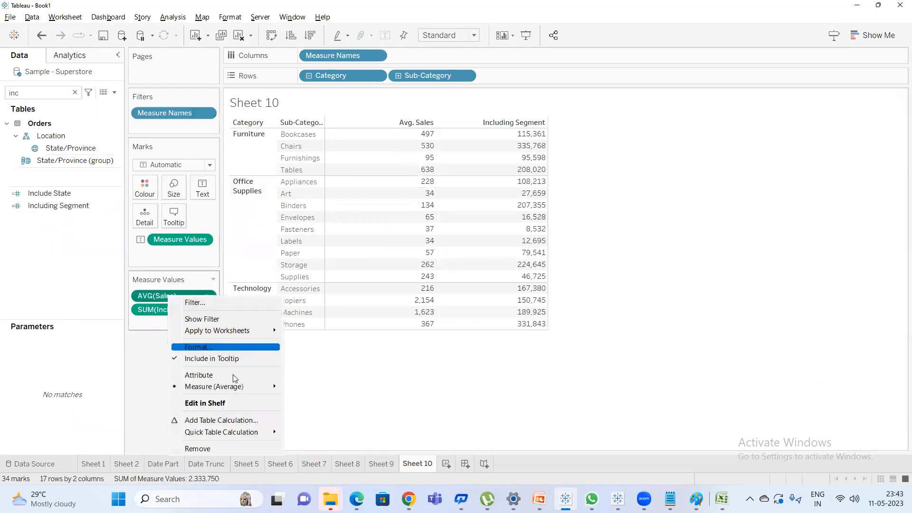
{"action": "mouse_move", "coordinate": [247, 386]}
{"action": "left_click", "coordinate": [332, 395]}
{"action": "right_click", "coordinate": [184, 299]}
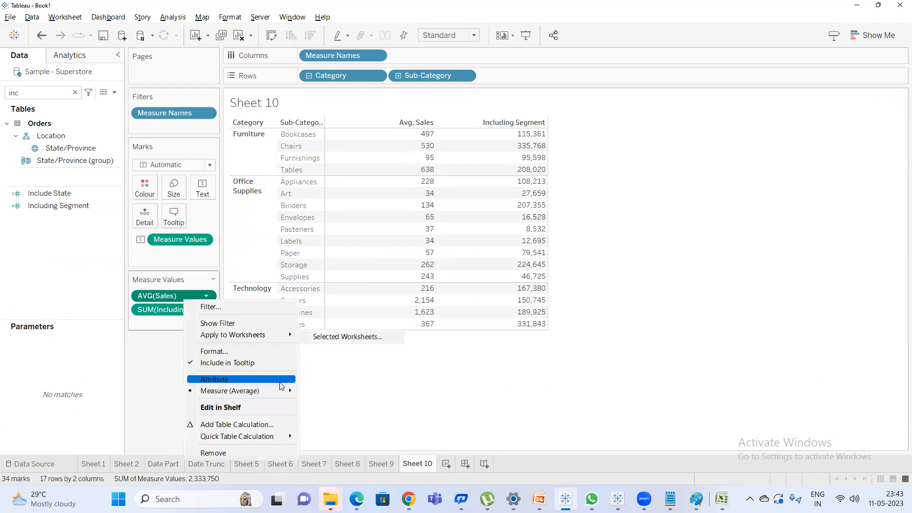
{"action": "left_click", "coordinate": [323, 391]}
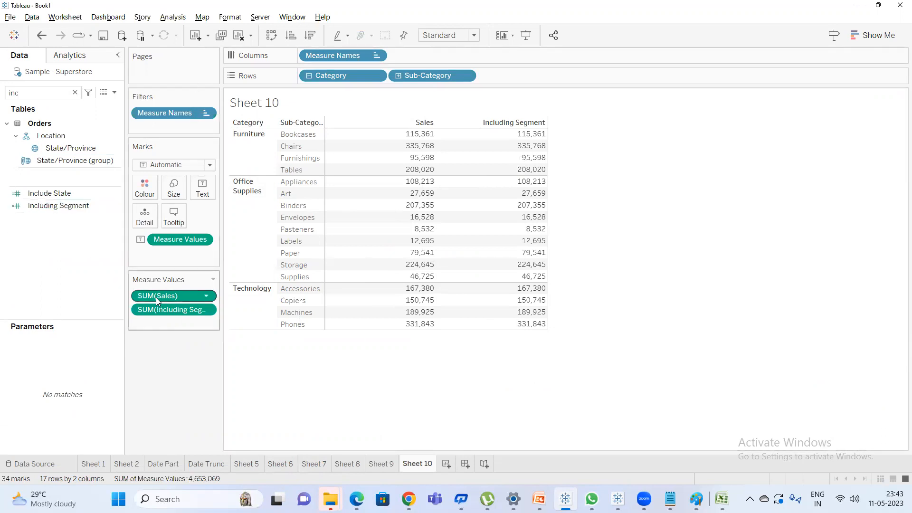
Set the Sales measure's aggregation back to Average.
{"action": "right_click", "coordinate": [171, 296]}
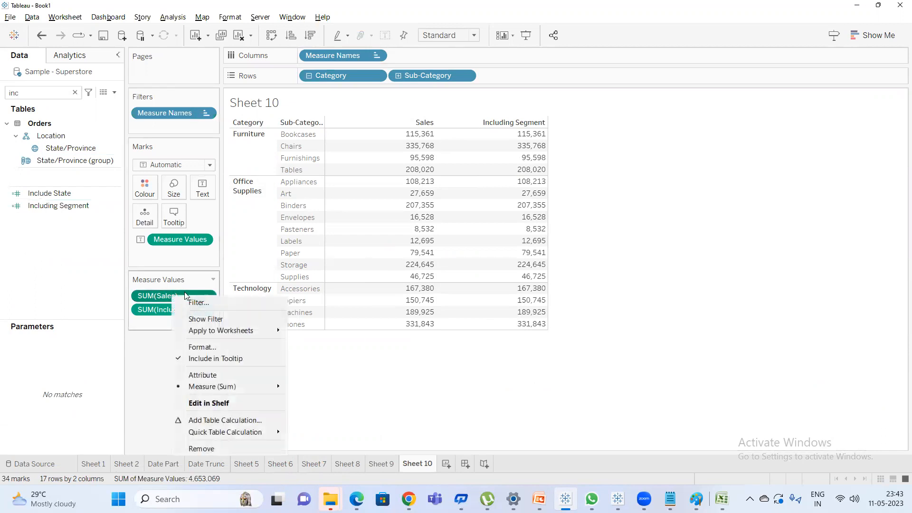
{"action": "mouse_move", "coordinate": [255, 388]}
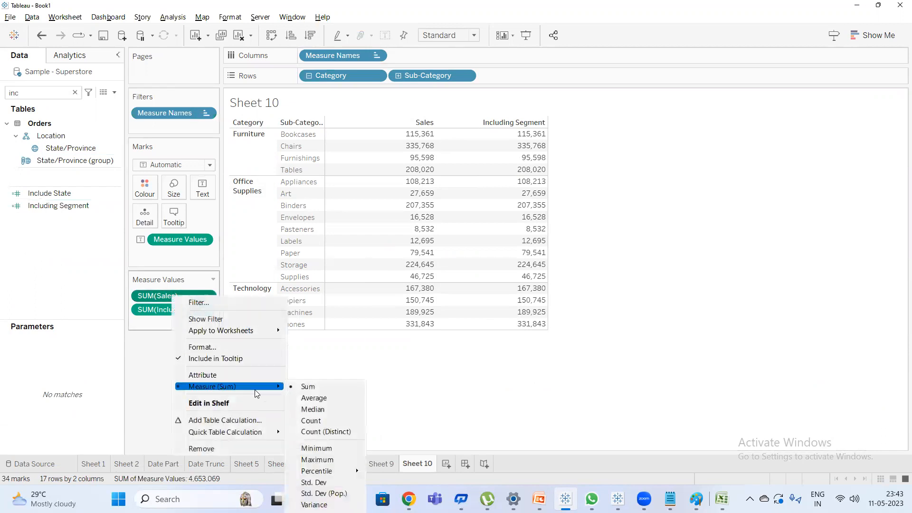
{"action": "left_click", "coordinate": [315, 403]}
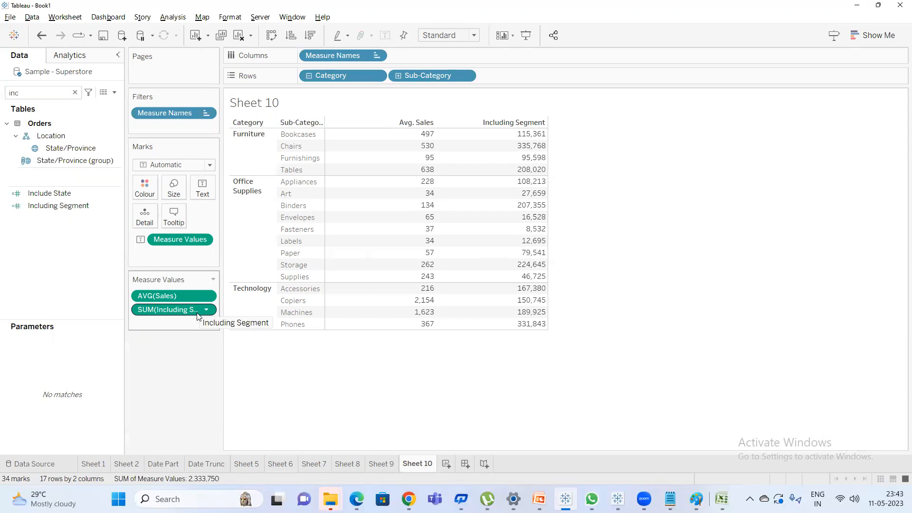
Set the Including Segment measure's aggregation to Average and widen the table's value columns.
{"action": "right_click", "coordinate": [198, 317]}
{"action": "mouse_move", "coordinate": [265, 402]}
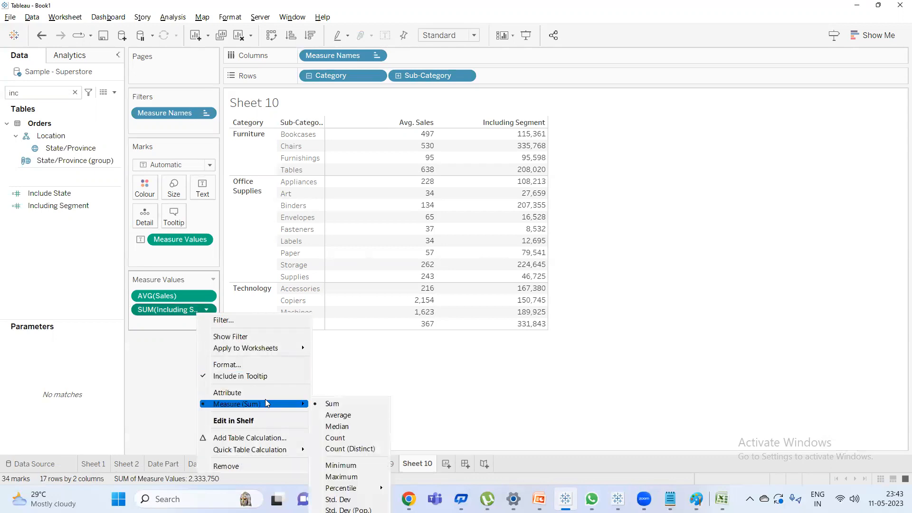
{"action": "left_click", "coordinate": [337, 415]}
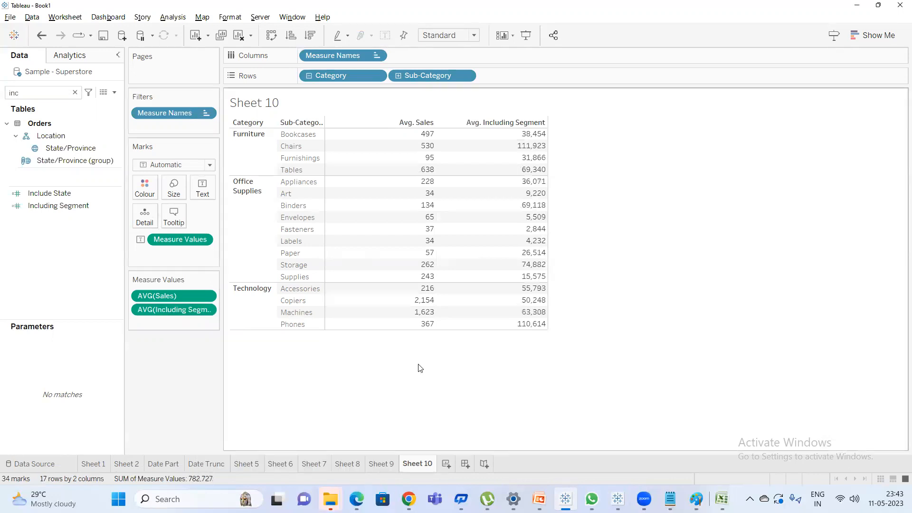
{"action": "left_click_drag", "start_coordinate": [547, 151], "coordinate": [584, 150]}
{"action": "mouse_move", "coordinate": [470, 158]}
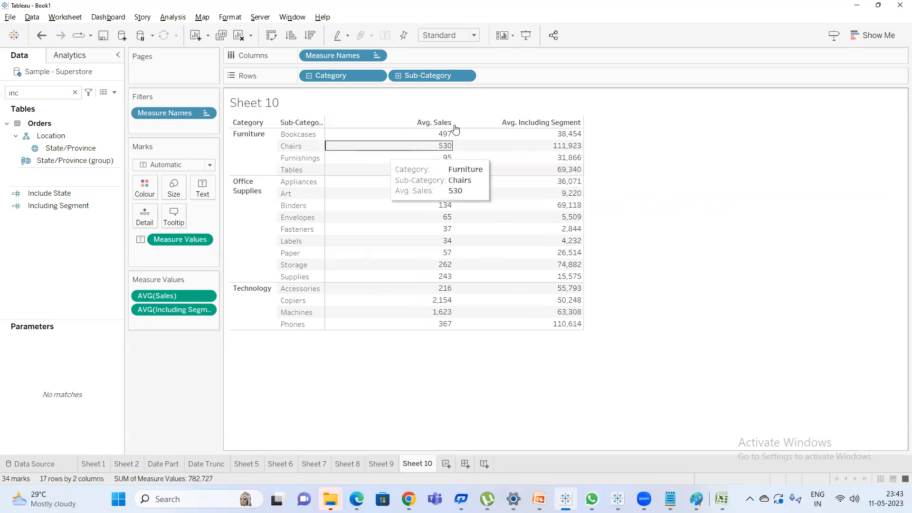
Widen the table's Sub-Category column so its heading fits, and clear the selected Furnishings cell.
{"action": "left_click_drag", "start_coordinate": [325, 153], "coordinate": [365, 162]}
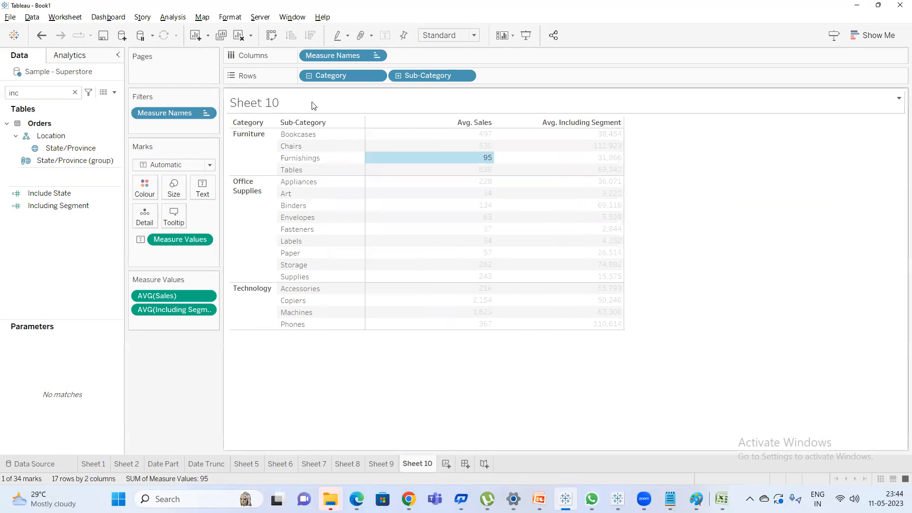
{"action": "left_click", "coordinate": [420, 162]}
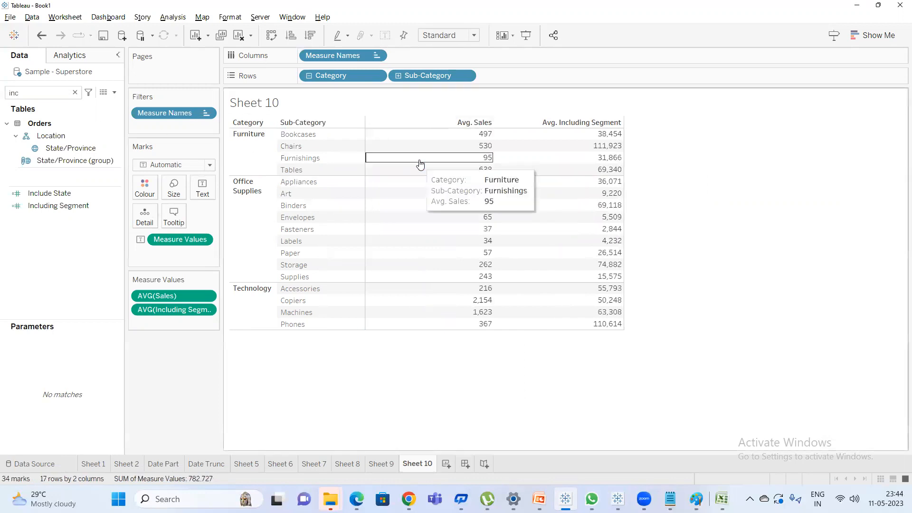
Create a new worksheet that lists total Sales by Segment.
{"action": "left_click", "coordinate": [446, 464]}
{"action": "double_click", "coordinate": [28, 92]}
{"action": "type", "text": "se"}
{"action": "double_click", "coordinate": [69, 135]}
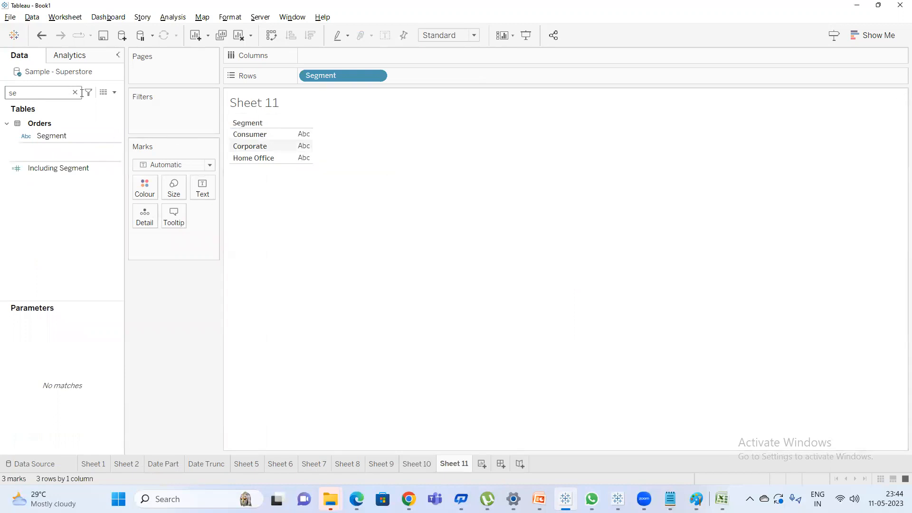
{"action": "key", "text": "BackSpace"}
{"action": "type", "text": "a"}
{"action": "double_click", "coordinate": [57, 142]}
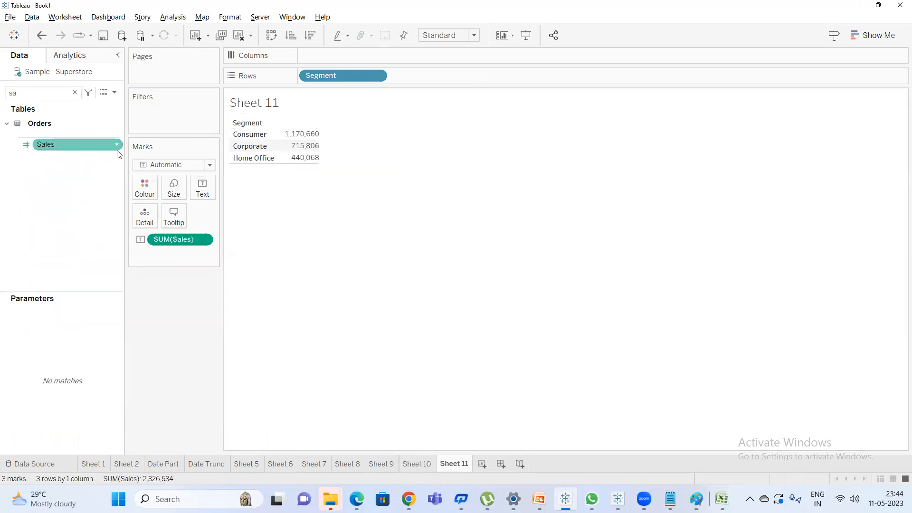
Return to Sheet 10 and add the sum of Sales to the category and sub-category table.
{"action": "left_click", "coordinate": [417, 464]}
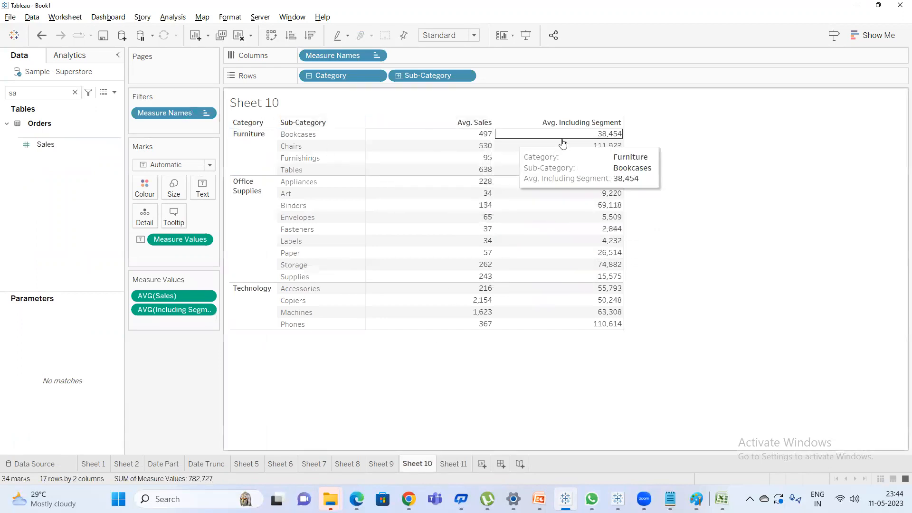
{"action": "double_click", "coordinate": [38, 95]}
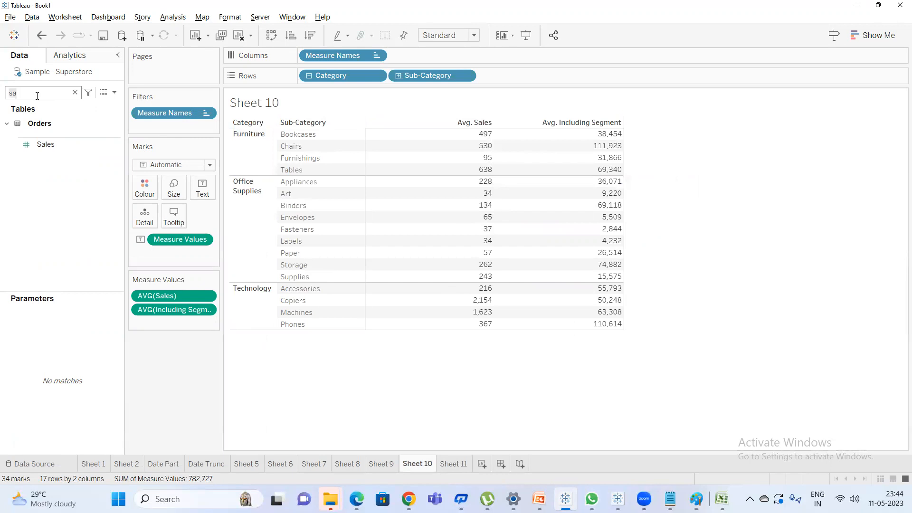
{"action": "double_click", "coordinate": [49, 142]}
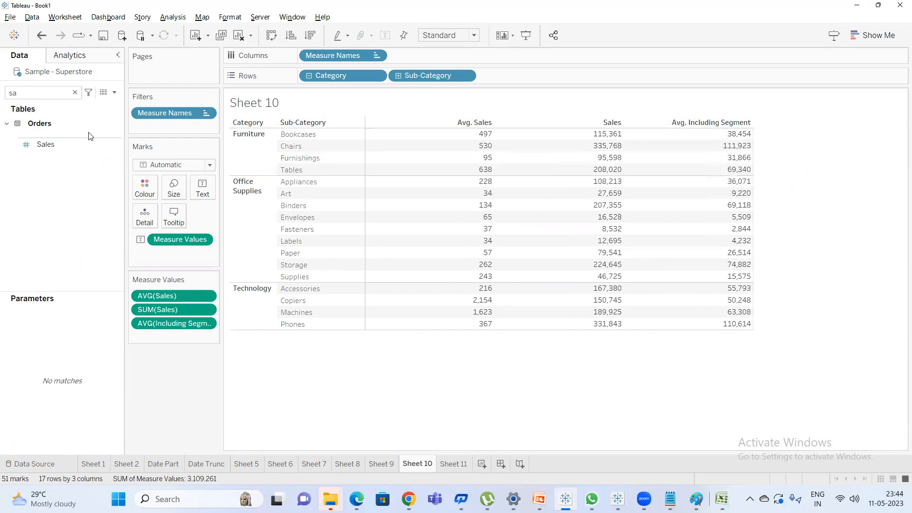
Temporarily split the table rows by Segment to examine the Bookcases sales of each segment, and remove Segment again.
{"action": "key", "text": "BackSpace"}
{"action": "type", "text": "e"}
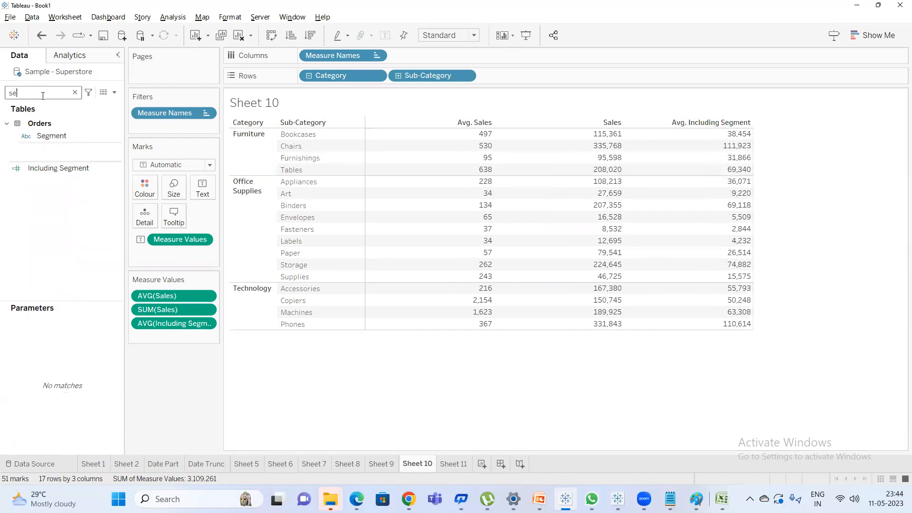
{"action": "double_click", "coordinate": [50, 136]}
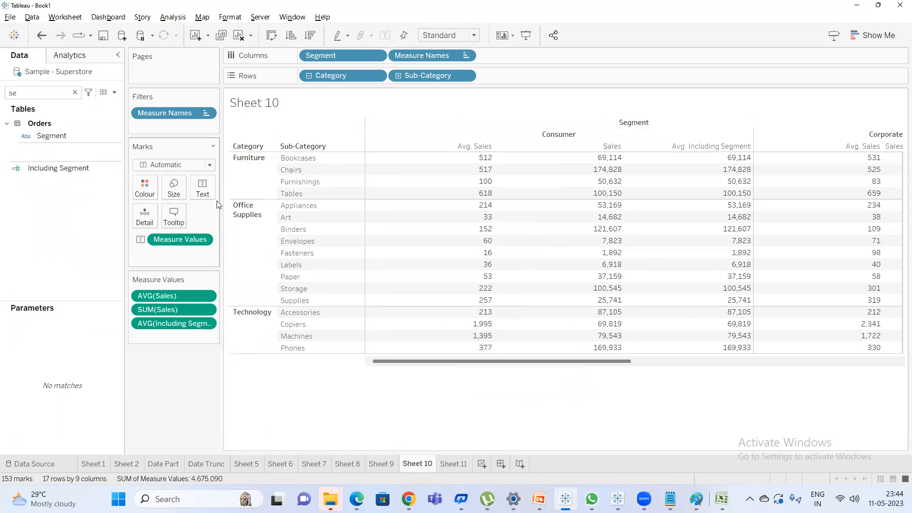
{"action": "key", "text": "ctrl+z"}
{"action": "mouse_move", "coordinate": [75, 138]}
{"action": "left_mouse_down"}
{"action": "mouse_move", "coordinate": [548, 64]}
{"action": "mouse_move", "coordinate": [542, 82]}
{"action": "left_mouse_up"}
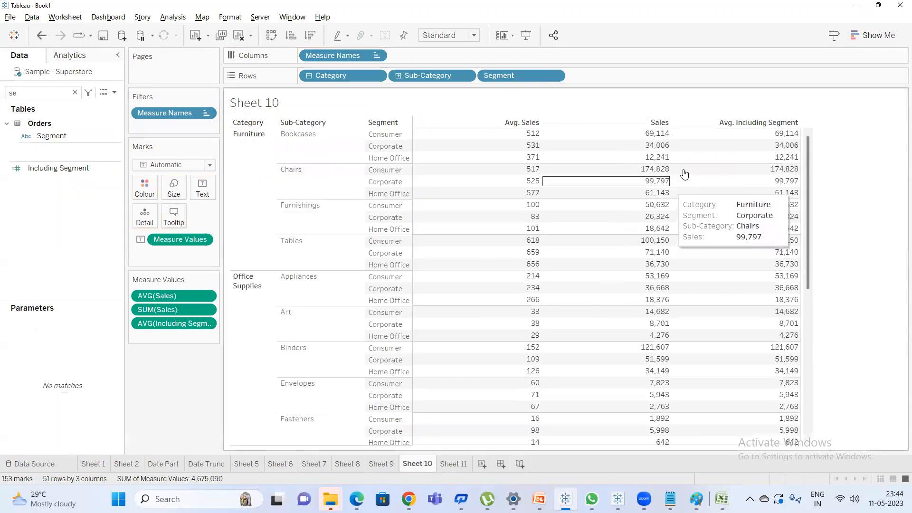
{"action": "left_click_drag", "start_coordinate": [655, 132], "coordinate": [650, 160]}
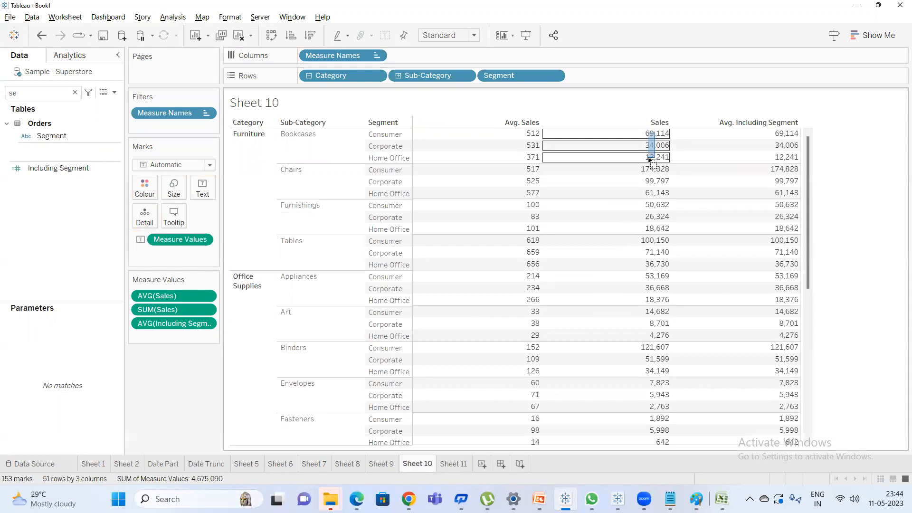
{"action": "left_click_drag", "start_coordinate": [650, 161], "coordinate": [652, 163]}
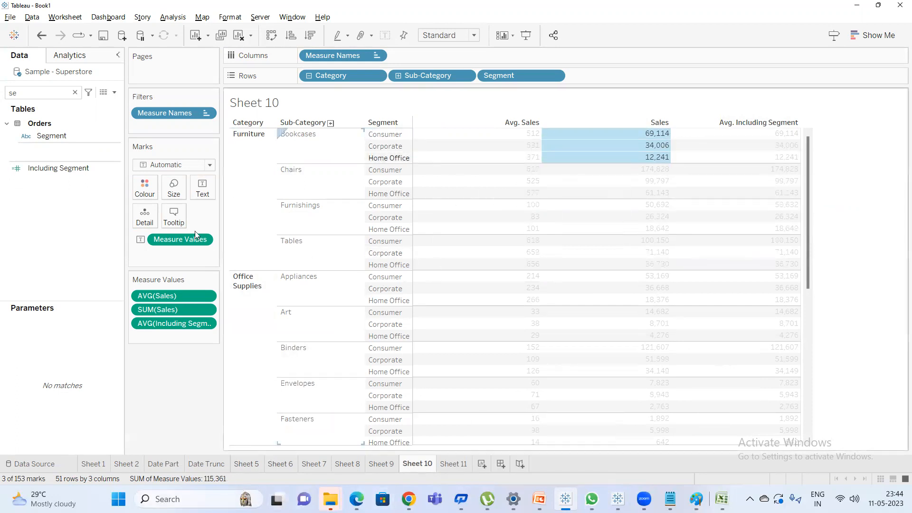
{"action": "left_click_drag", "start_coordinate": [496, 78], "coordinate": [846, 186]}
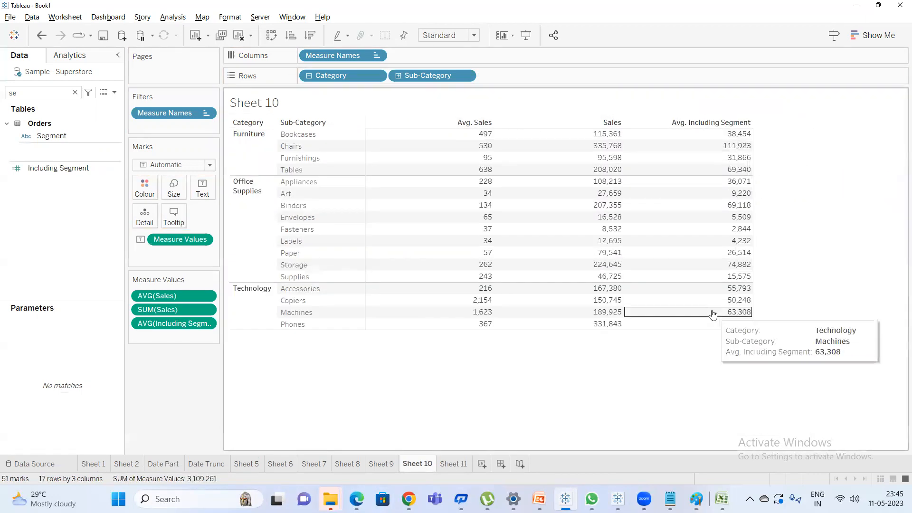
Switch to Calculator, divide the Bookcases total sales of 115361 by 3, and return to Tableau to compare with Avg. Including Segment.
{"action": "key", "text": "super"}
{"action": "type", "text": "cal"}
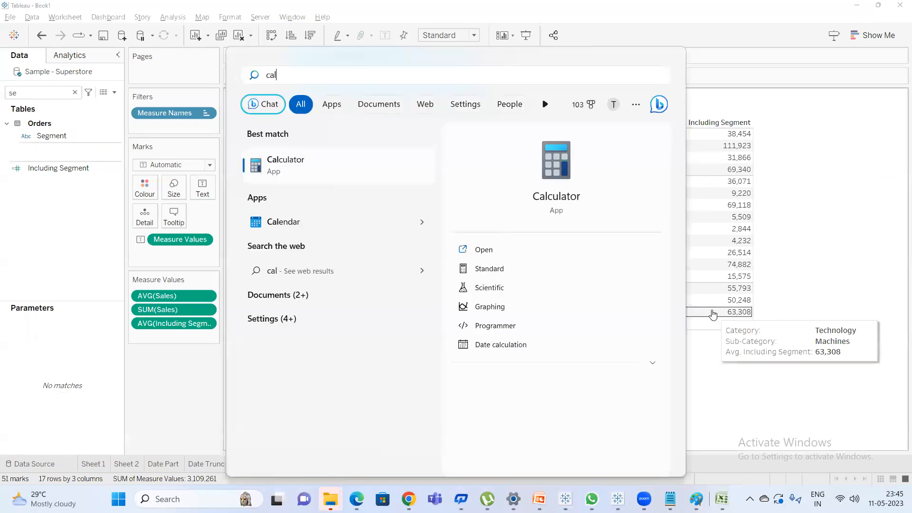
{"action": "key", "text": "Return"}
{"action": "type", "text": "1"}
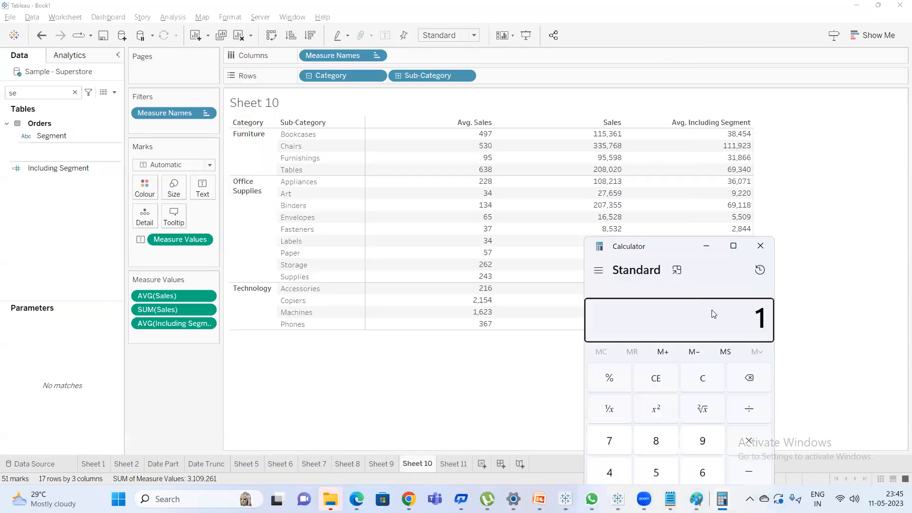
{"action": "type", "text": "15361 ÷ "}
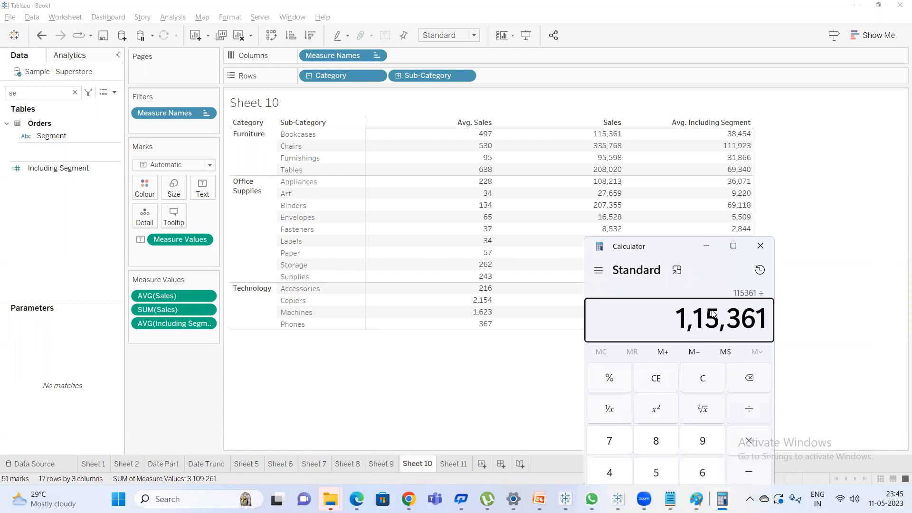
{"action": "type", "text": "3"}
{"action": "key", "text": "Return"}
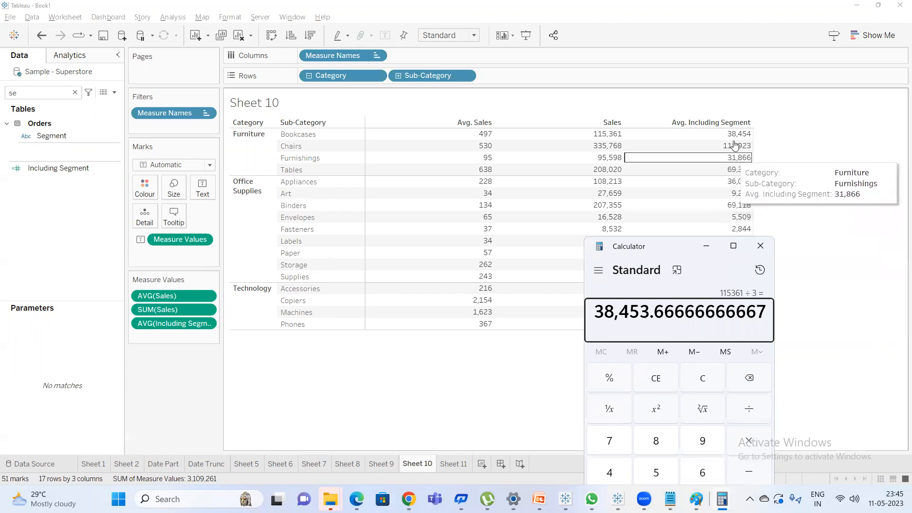
{"action": "left_click", "coordinate": [788, 145]}
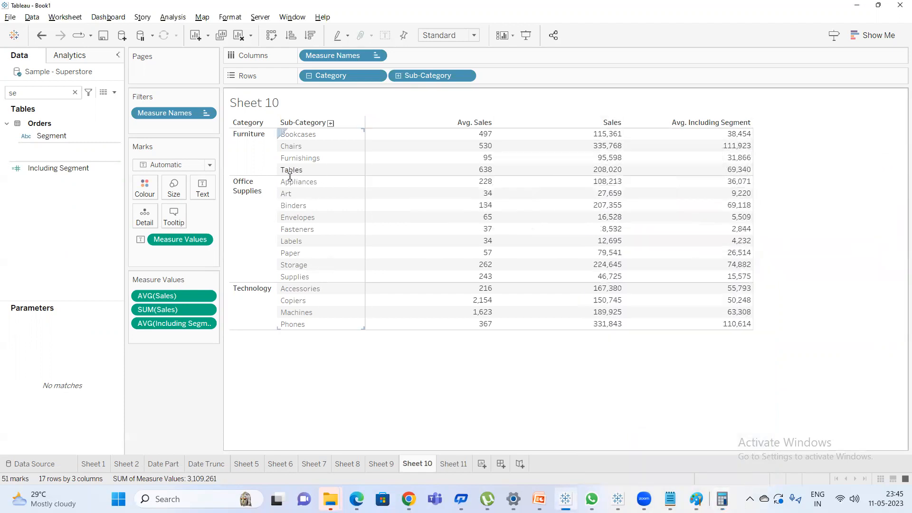
Review the segment totals on Sheet 11 and the region and state sales on Sheets 7 and 8, and return to Sheet 10.
{"action": "left_click", "coordinate": [456, 467]}
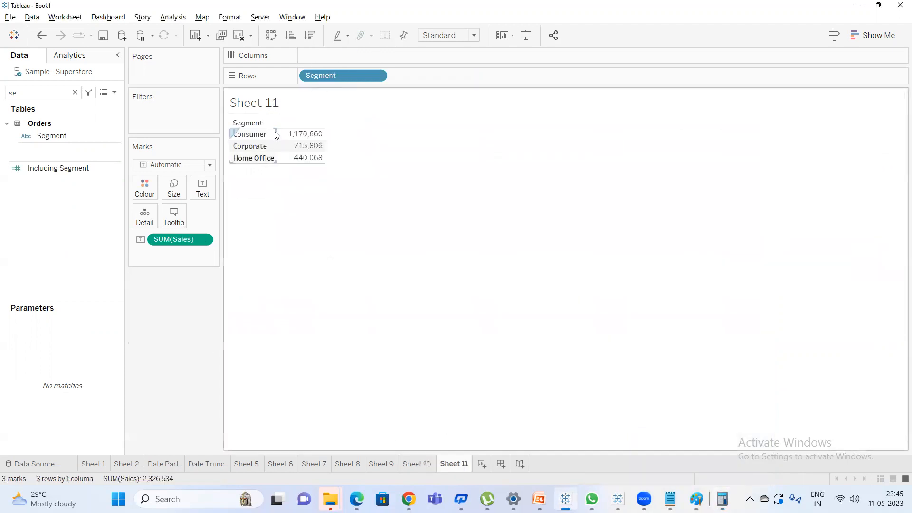
{"action": "left_click", "coordinate": [419, 468]}
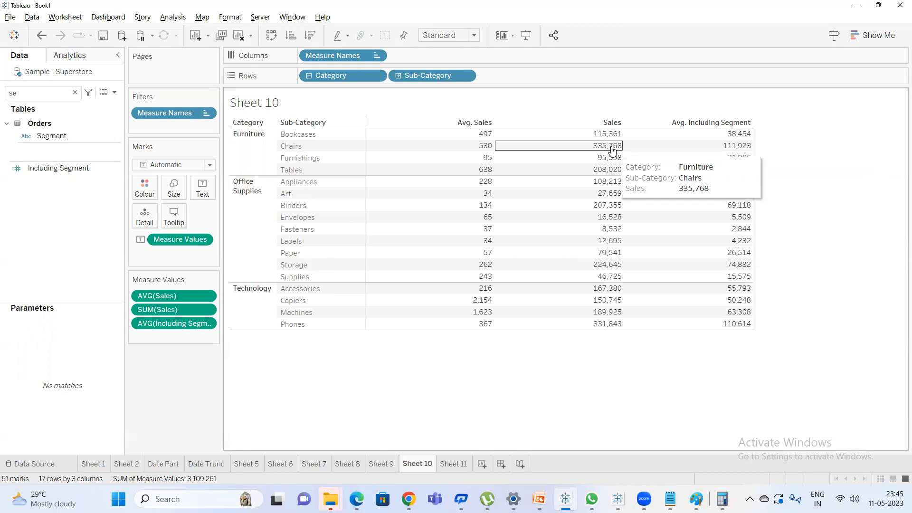
{"action": "left_click", "coordinate": [313, 464]}
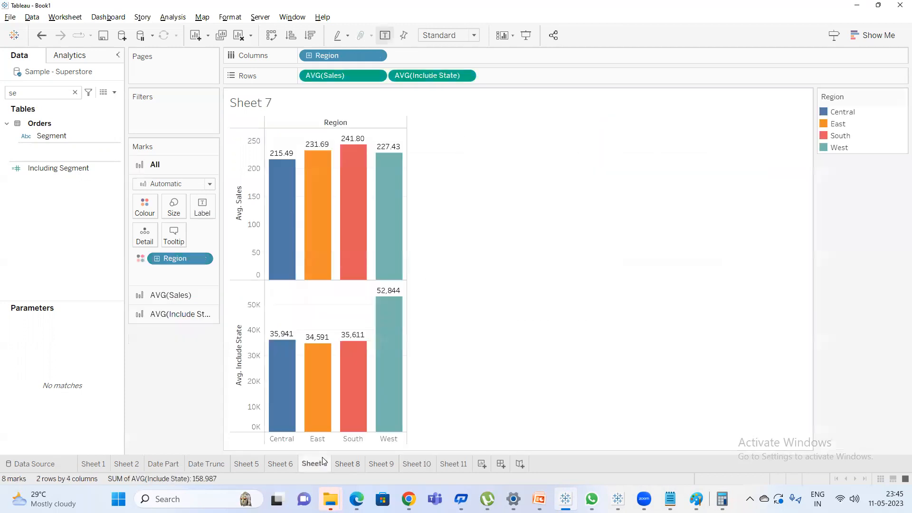
{"action": "left_click", "coordinate": [346, 463]}
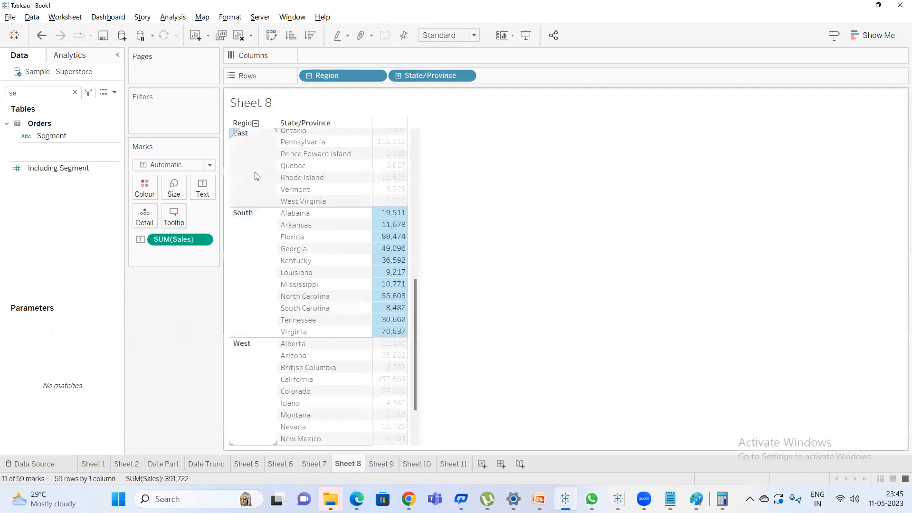
{"action": "scroll", "coordinate": [257, 181], "scroll_direction": "up", "scroll_amount": 9}
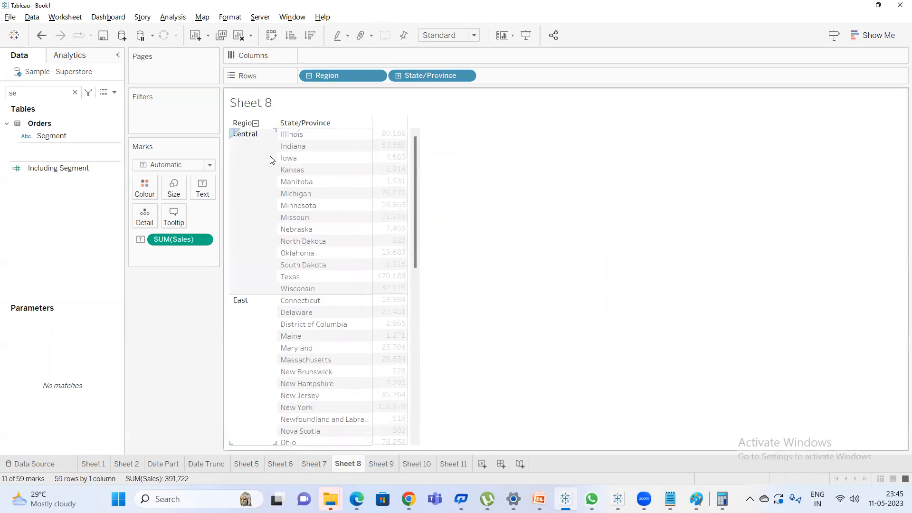
{"action": "left_click", "coordinate": [431, 465]}
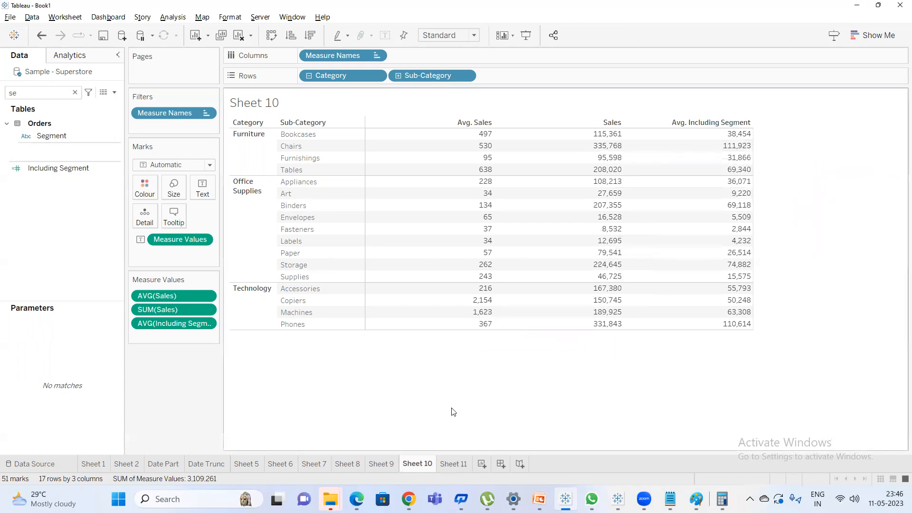
Add Region to the Sheet 11 rows, placing it before Segment.
{"action": "left_click", "coordinate": [451, 464]}
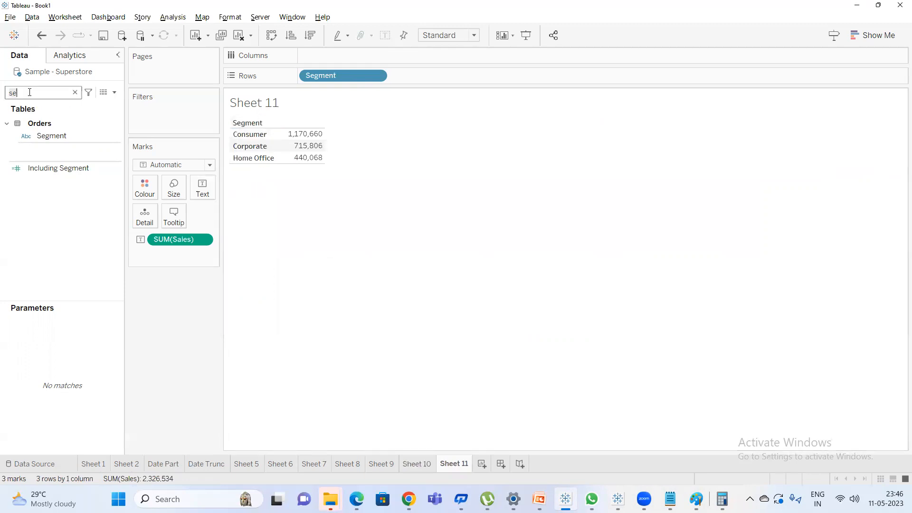
{"action": "type", "text": "re"}
{"action": "double_click", "coordinate": [62, 163]}
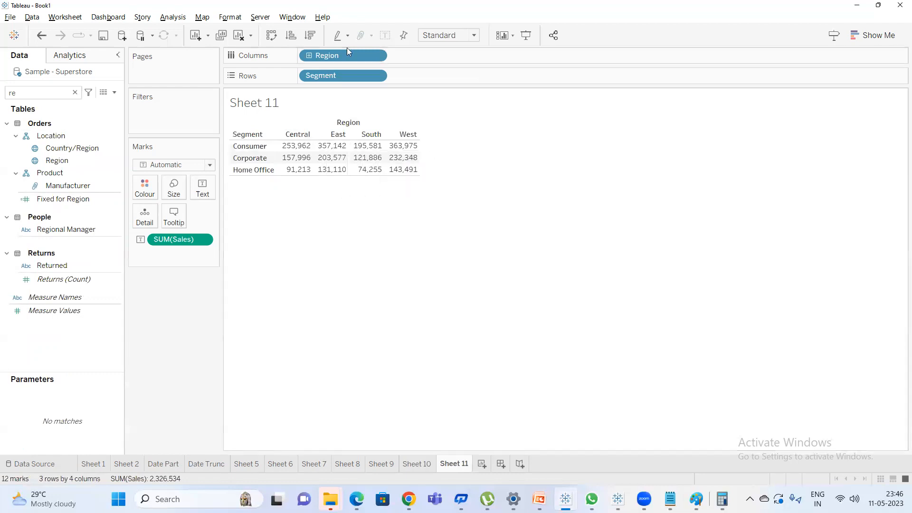
{"action": "left_click_drag", "start_coordinate": [347, 53], "coordinate": [302, 78]}
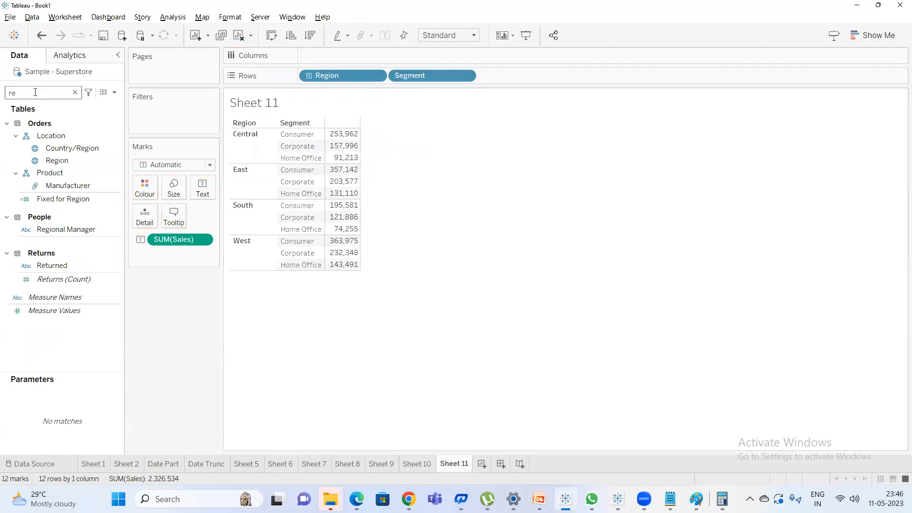
Insert Category between Region and Segment in the Sheet 11 rows, and go back to Sheet 10.
{"action": "key", "text": "BackSpace"}
{"action": "key", "text": "BackSpace"}
{"action": "type", "text": "s"}
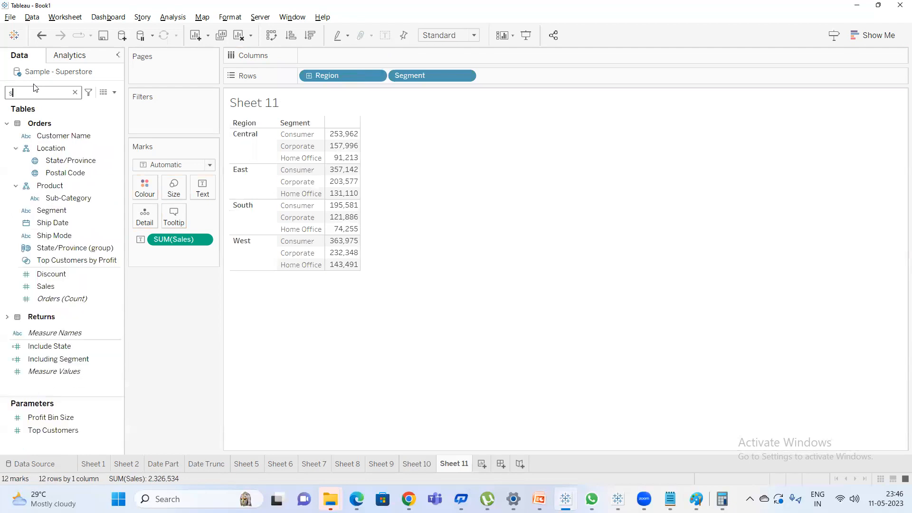
{"action": "key", "text": "BackSpace"}
{"action": "type", "text": "cat"}
{"action": "left_click_drag", "start_coordinate": [83, 164], "coordinate": [389, 76]}
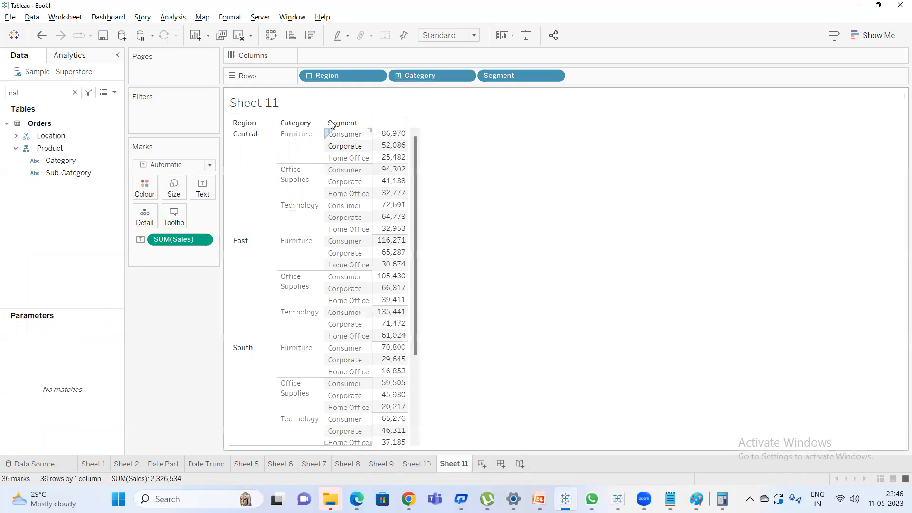
{"action": "left_click", "coordinate": [418, 464]}
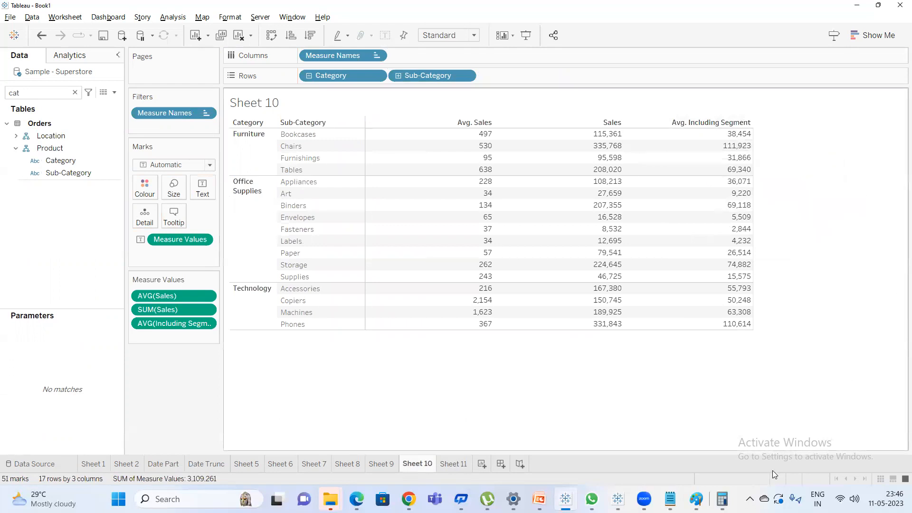
Add a blank worksheet, and switch to PowerPoint to show slide 11 with the EXCLUDE Region example.
{"action": "left_click", "coordinate": [482, 465]}
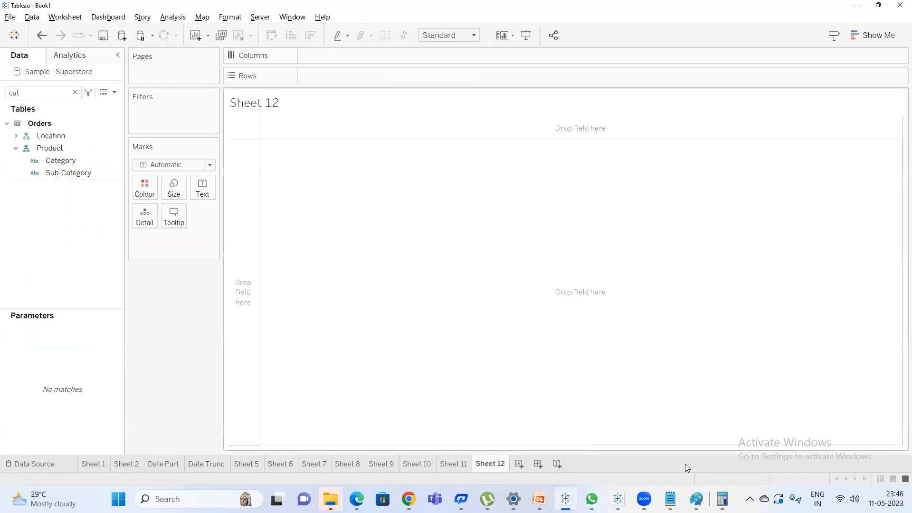
{"action": "left_click", "coordinate": [539, 499]}
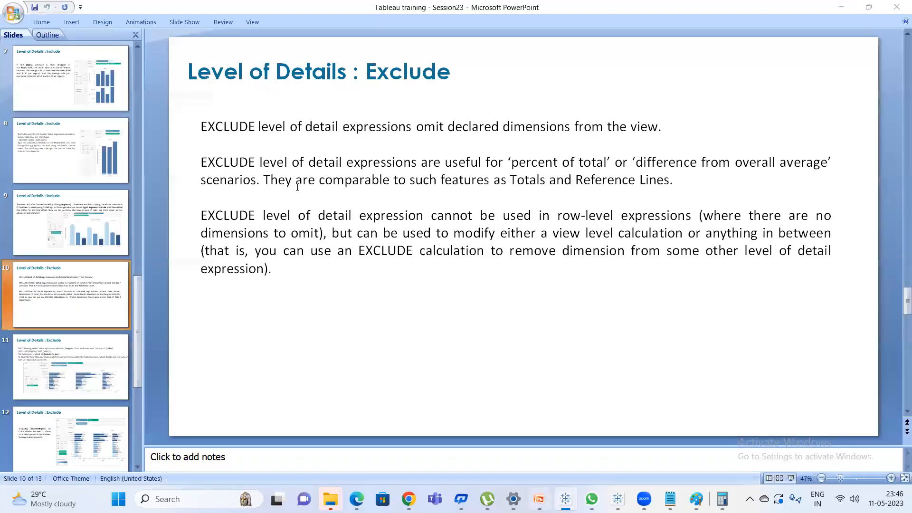
{"action": "left_click", "coordinate": [79, 344]}
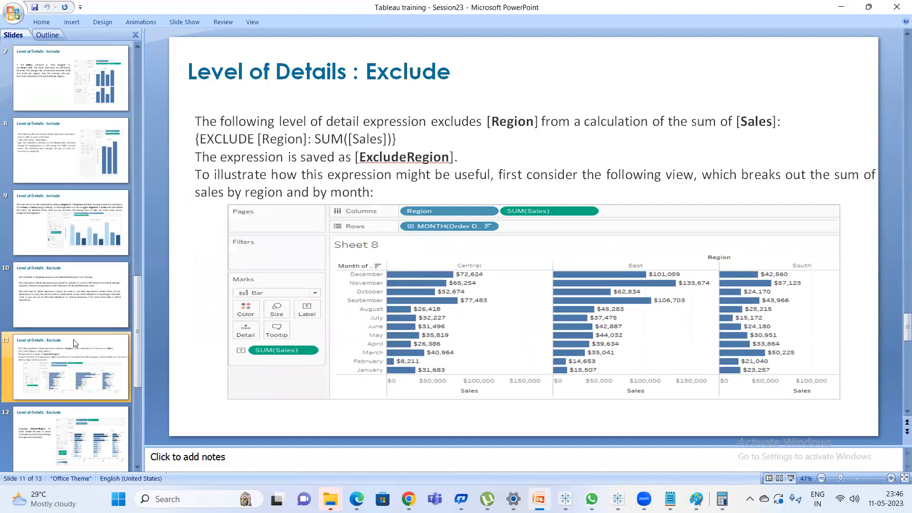
Switch back to Tableau and add another blank worksheet after Sheet 12.
{"action": "left_click", "coordinate": [565, 499]}
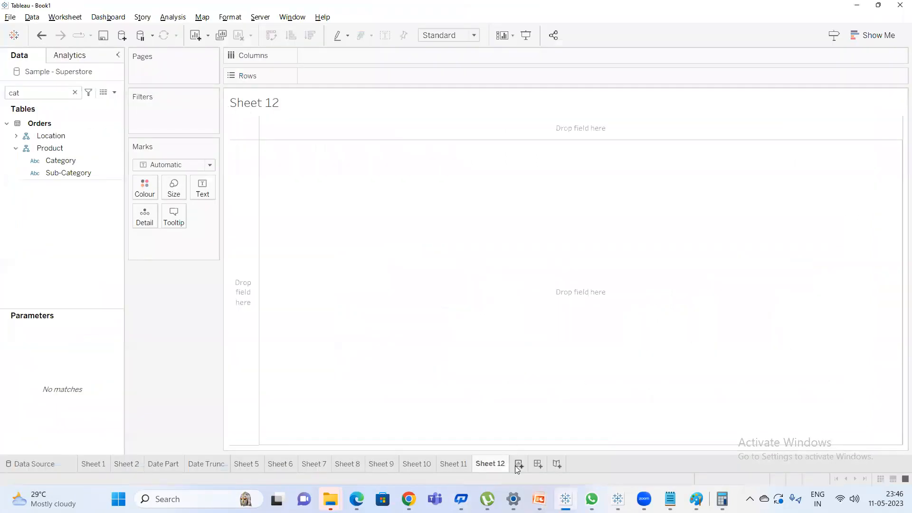
{"action": "left_click", "coordinate": [518, 466]}
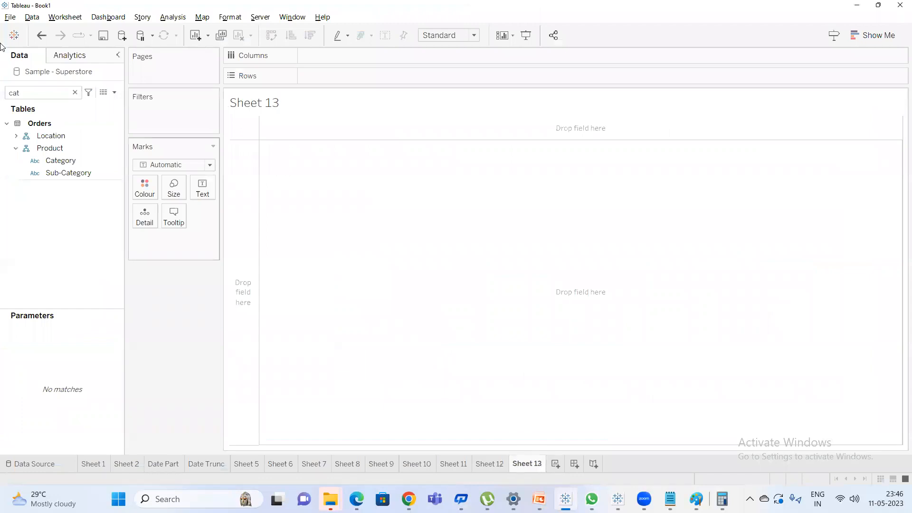
Add Order Date to the rows of Sheet 13 and show it by month instead of year.
{"action": "left_click", "coordinate": [75, 92]}
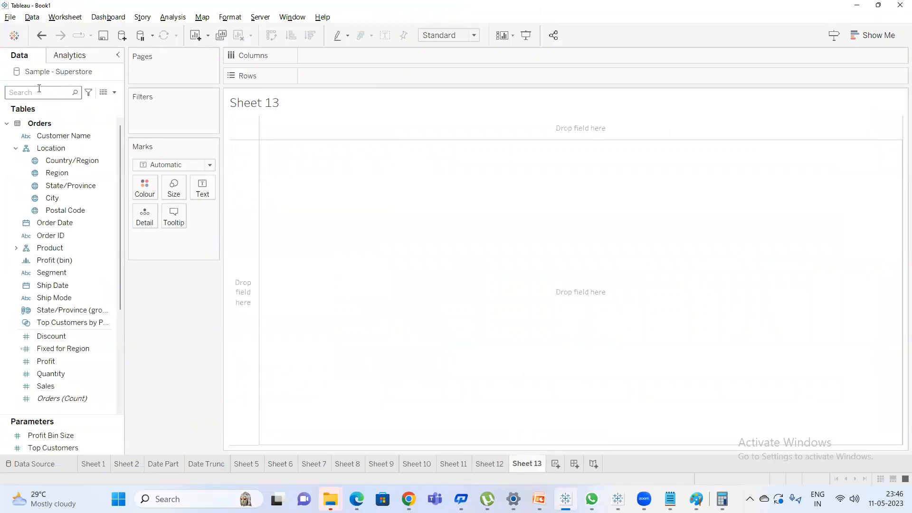
{"action": "left_click", "coordinate": [39, 88]}
{"action": "type", "text": "da"}
{"action": "left_click_drag", "start_coordinate": [62, 135], "coordinate": [327, 81]}
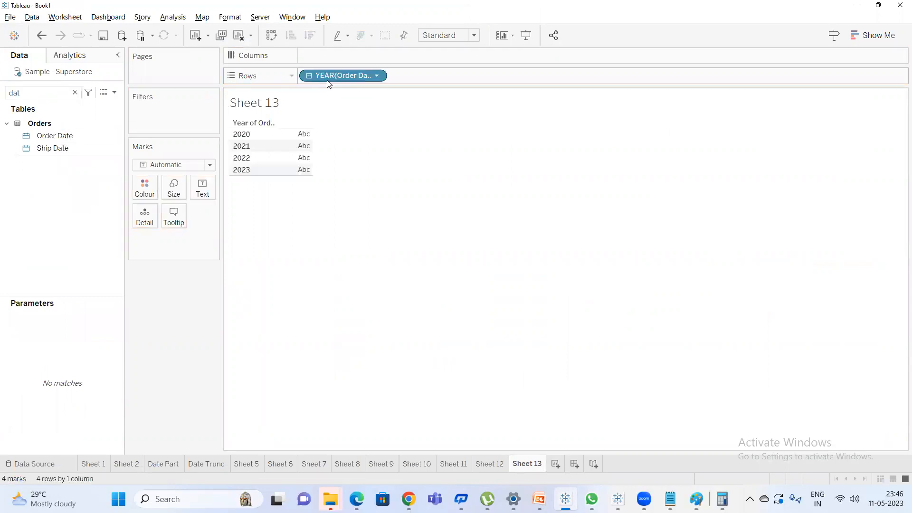
{"action": "right_click", "coordinate": [331, 76]}
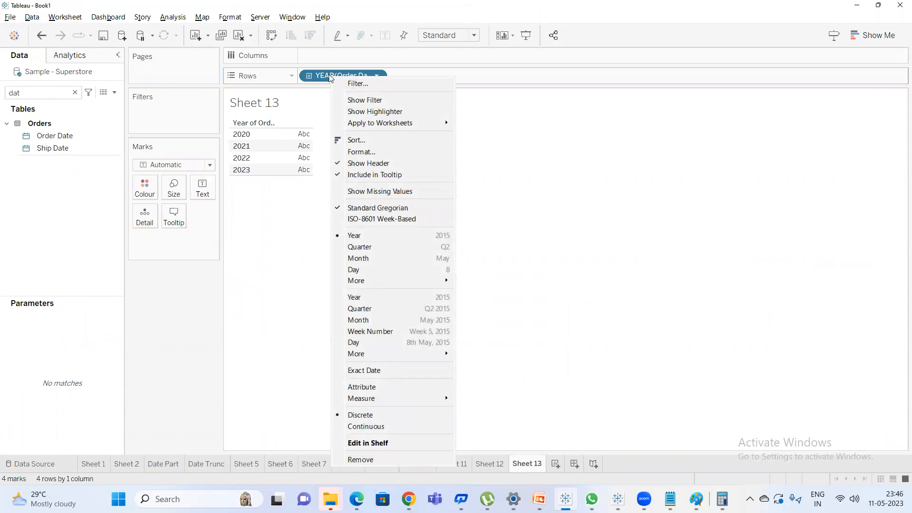
{"action": "left_click", "coordinate": [400, 260]}
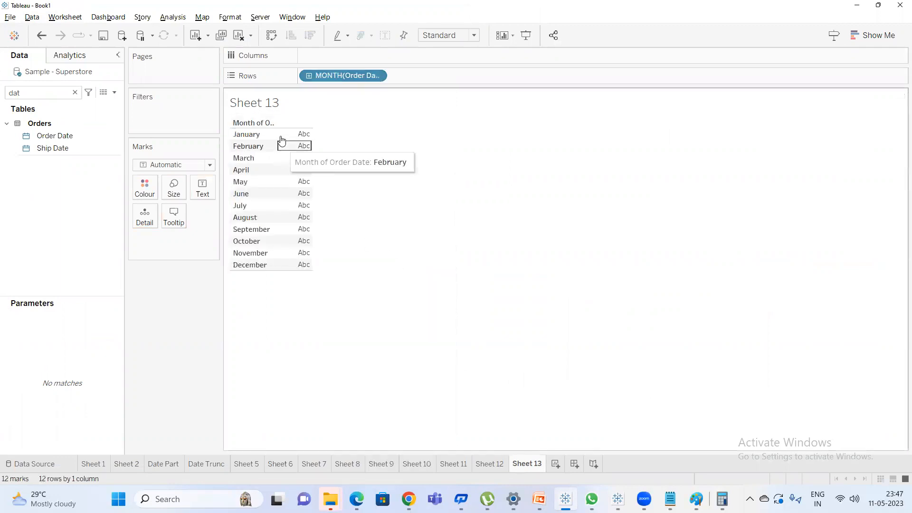
Add Sales as the table values and break them down by Region across the columns.
{"action": "left_click", "coordinate": [75, 92]}
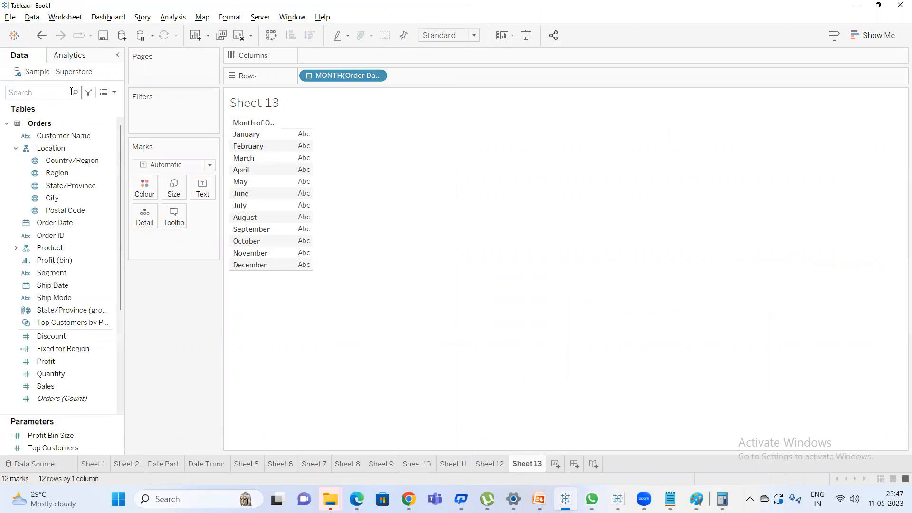
{"action": "type", "text": "sa"}
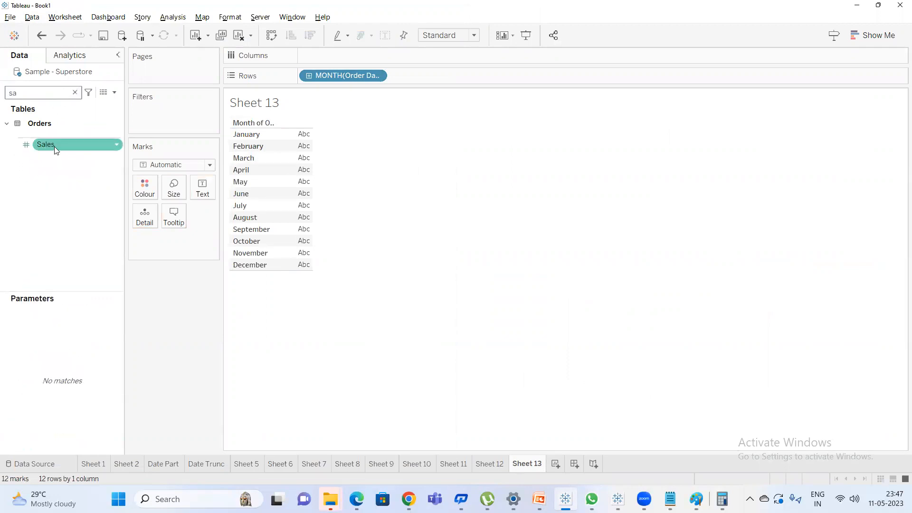
{"action": "double_click", "coordinate": [52, 144]}
{"action": "left_click", "coordinate": [74, 92]}
{"action": "type", "text": "re"}
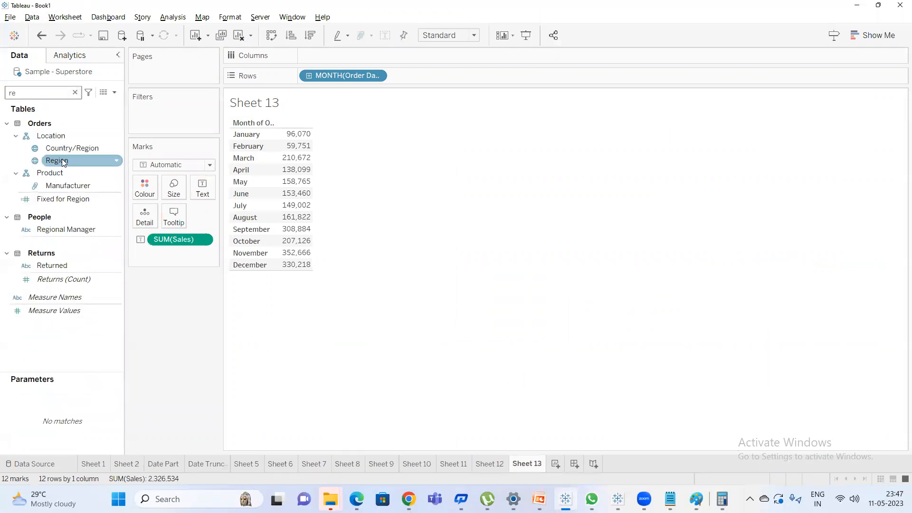
{"action": "double_click", "coordinate": [62, 160]}
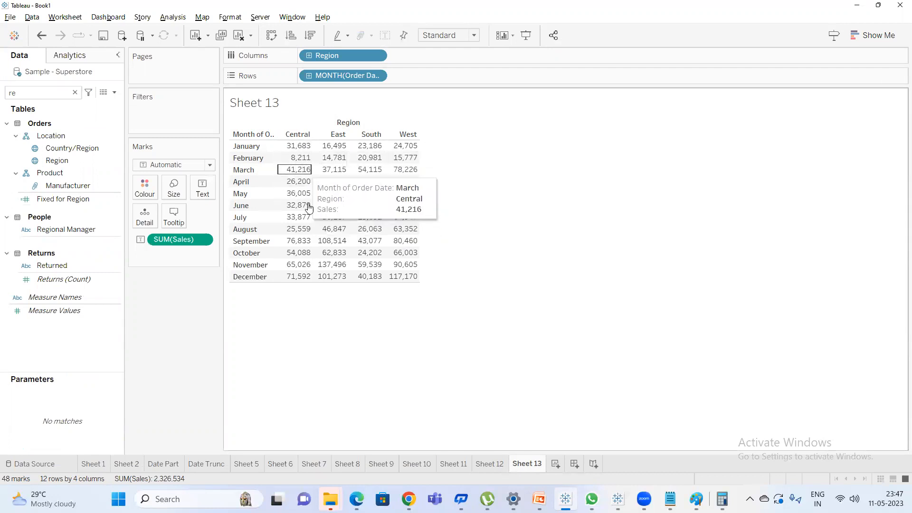
Convert the monthly sales table to a horizontal bar chart.
{"action": "left_click", "coordinate": [878, 31]}
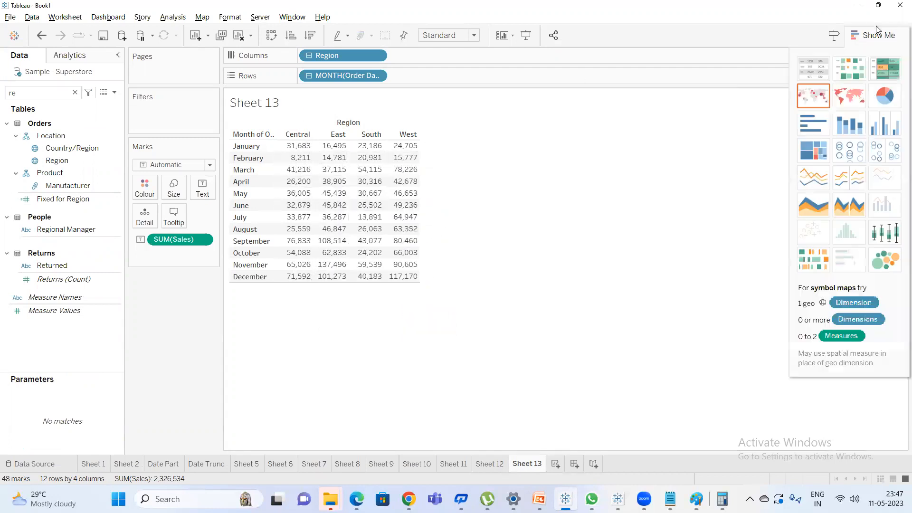
{"action": "left_click", "coordinate": [815, 125]}
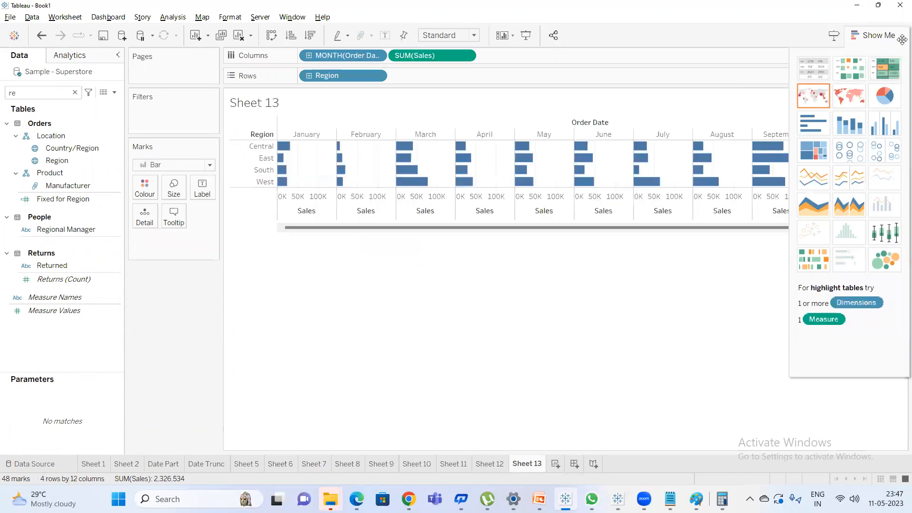
{"action": "left_click", "coordinate": [886, 38]}
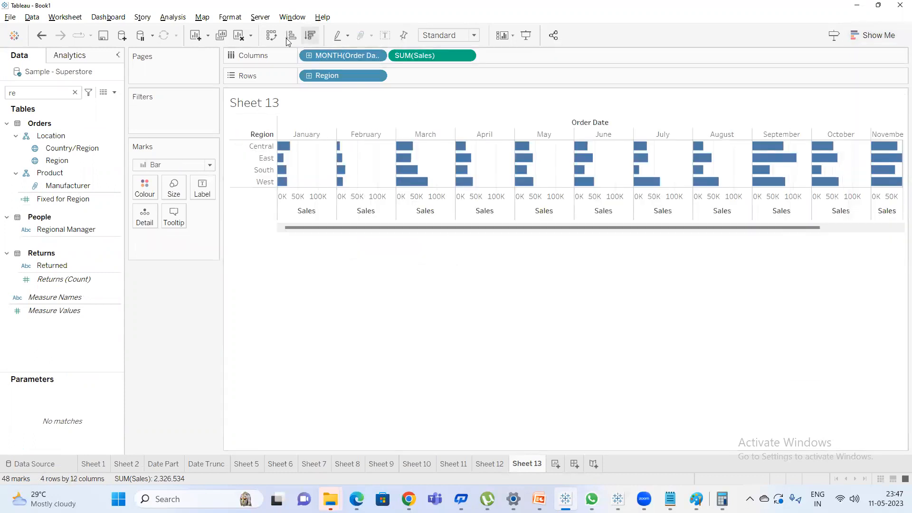
Rearrange the bar chart so Region and the order month are in the rows and SUM(Sales) is in the columns.
{"action": "left_click", "coordinate": [270, 36]}
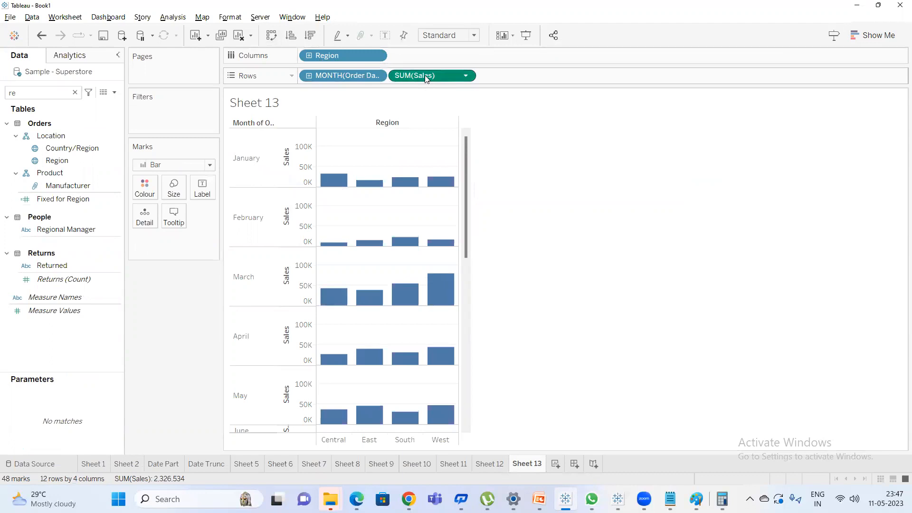
{"action": "left_click_drag", "start_coordinate": [339, 75], "coordinate": [437, 54]}
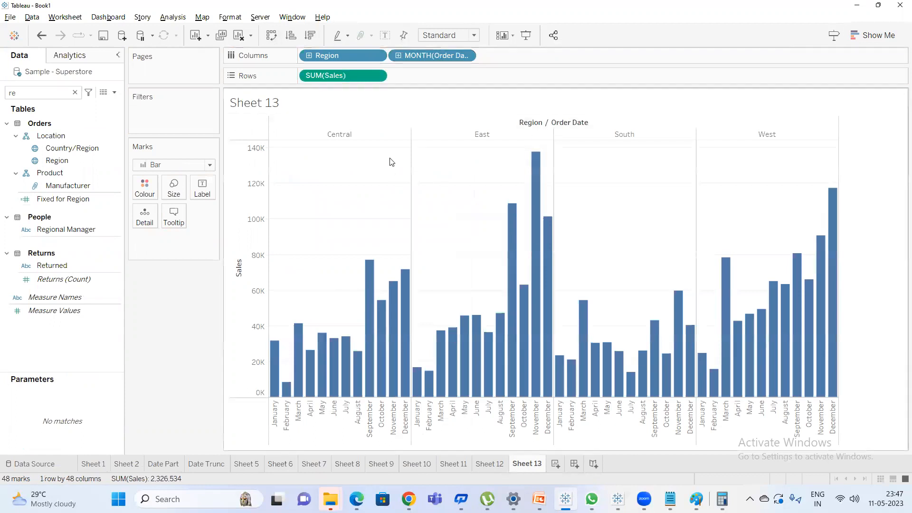
{"action": "left_click", "coordinate": [272, 35]}
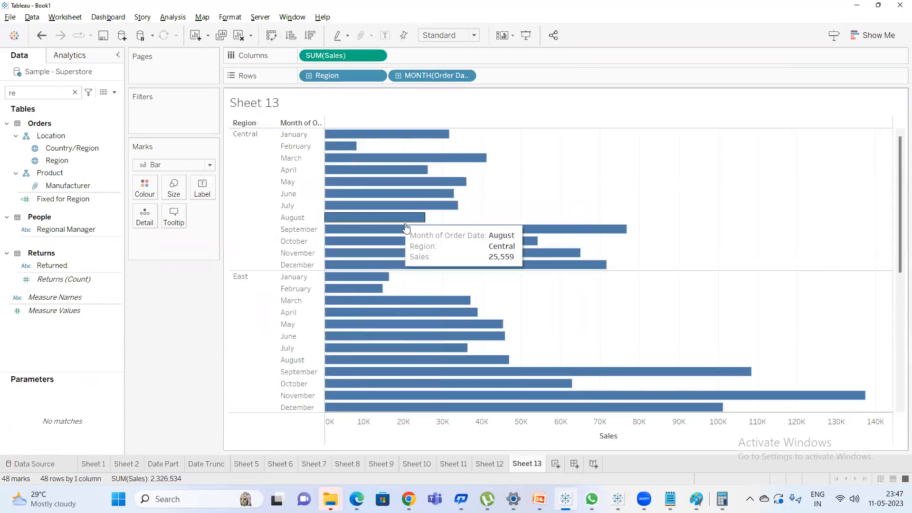
{"action": "mouse_move", "coordinate": [379, 185]}
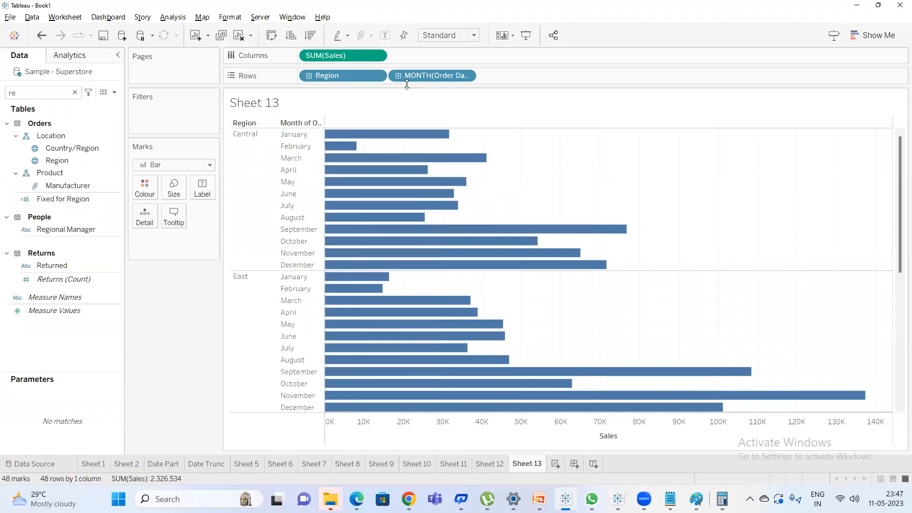
{"action": "left_click_drag", "start_coordinate": [423, 76], "coordinate": [425, 57]}
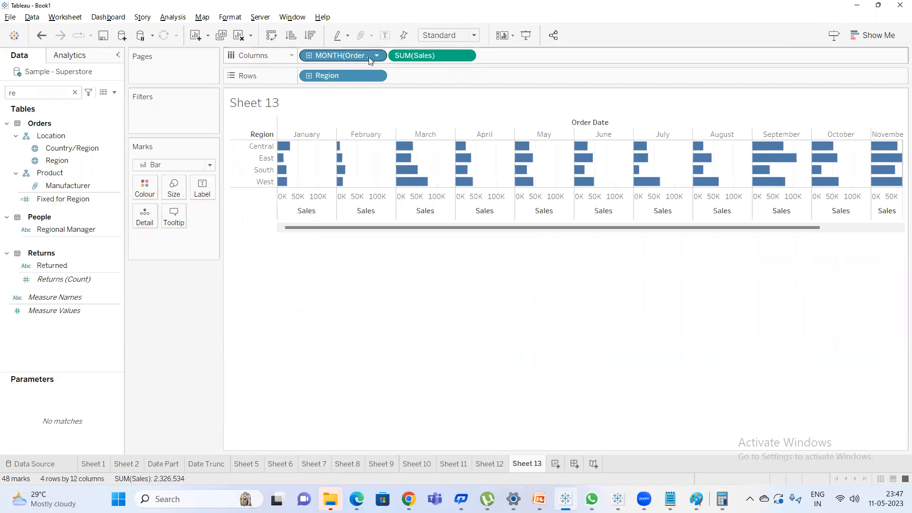
{"action": "left_click_drag", "start_coordinate": [404, 81], "coordinate": [415, 76]}
{"action": "left_click_drag", "start_coordinate": [348, 73], "coordinate": [507, 80]}
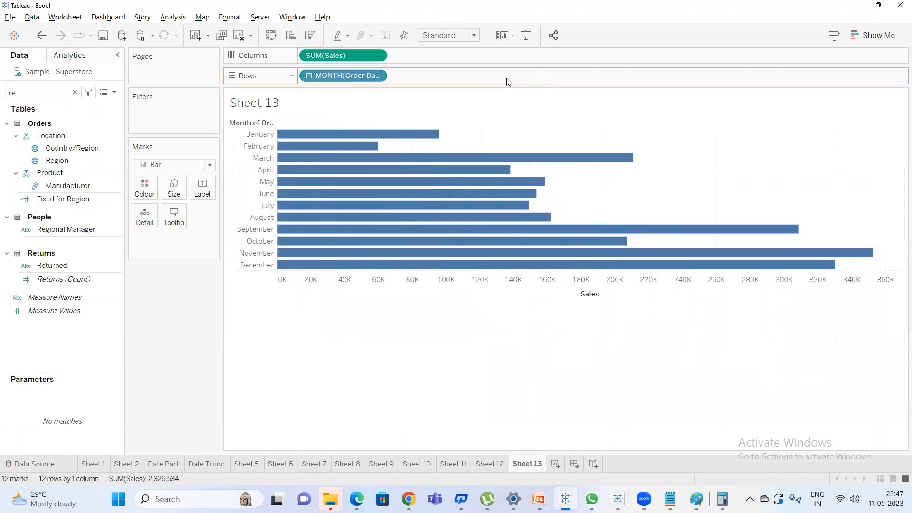
{"action": "key", "text": "ctrl+z"}
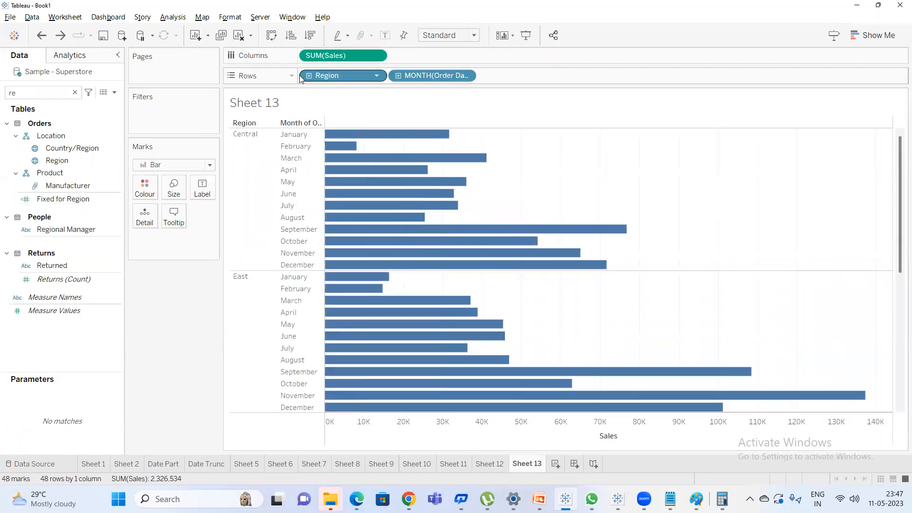
Move Region to the columns ahead of SUM(Sales), keeping only the order month in the rows.
{"action": "left_click_drag", "start_coordinate": [336, 78], "coordinate": [523, 79]}
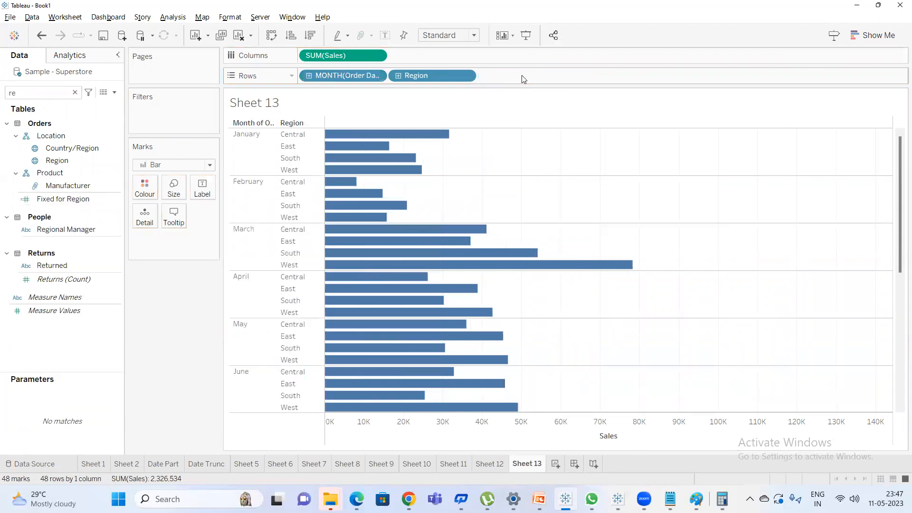
{"action": "left_click_drag", "start_coordinate": [418, 75], "coordinate": [312, 55]}
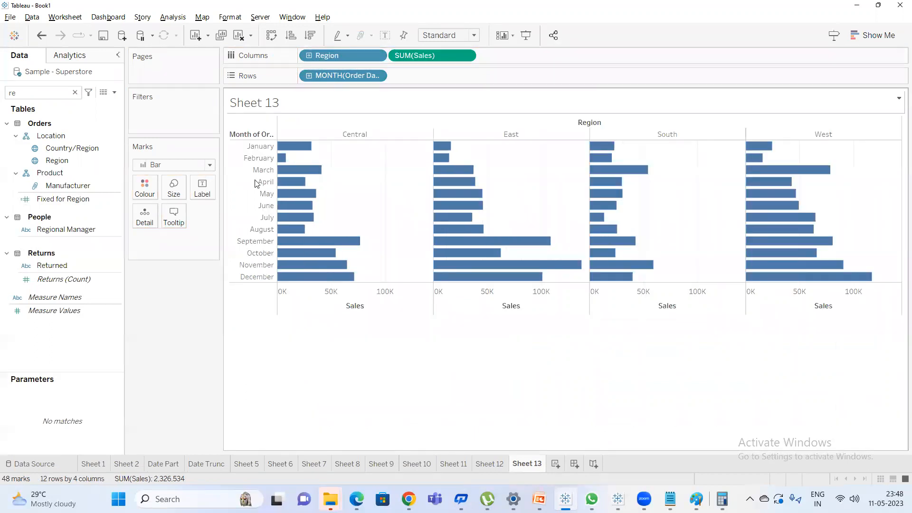
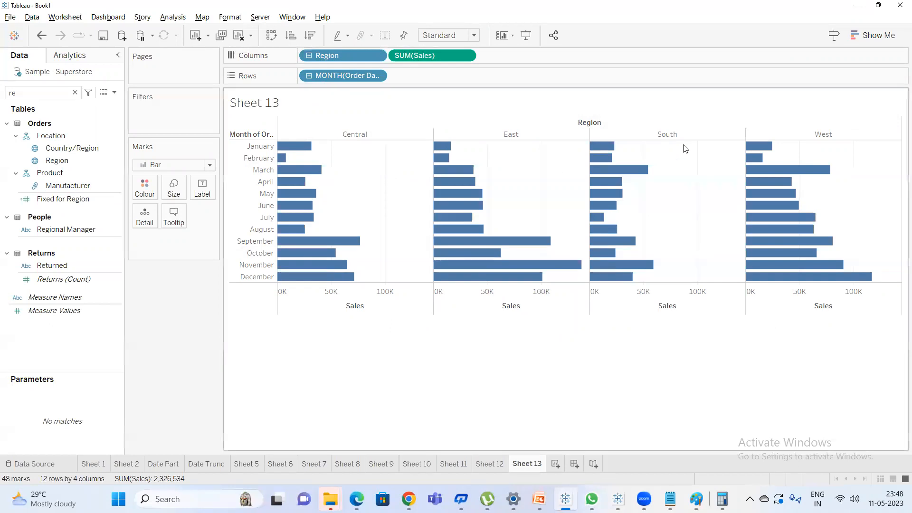
Rename Sheet 13 as Date & Region.
{"action": "double_click", "coordinate": [533, 468]}
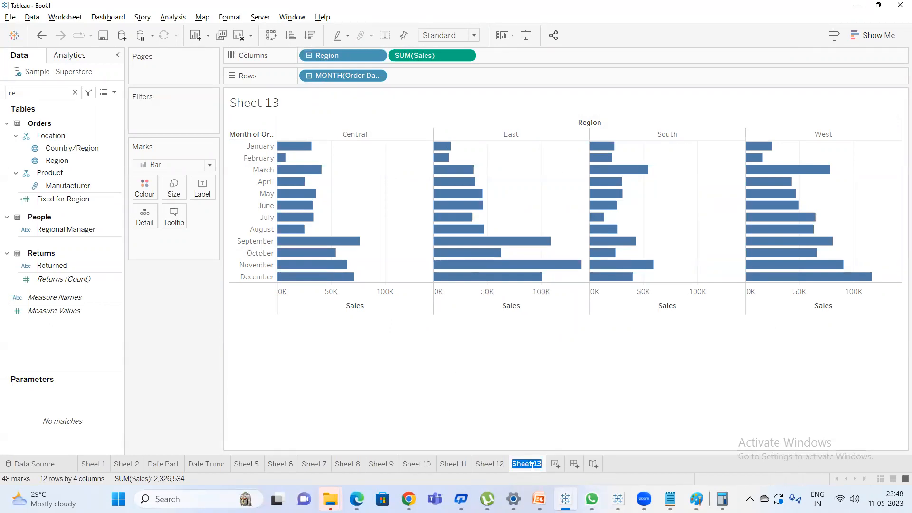
{"action": "type", "text": "Date & Region"}
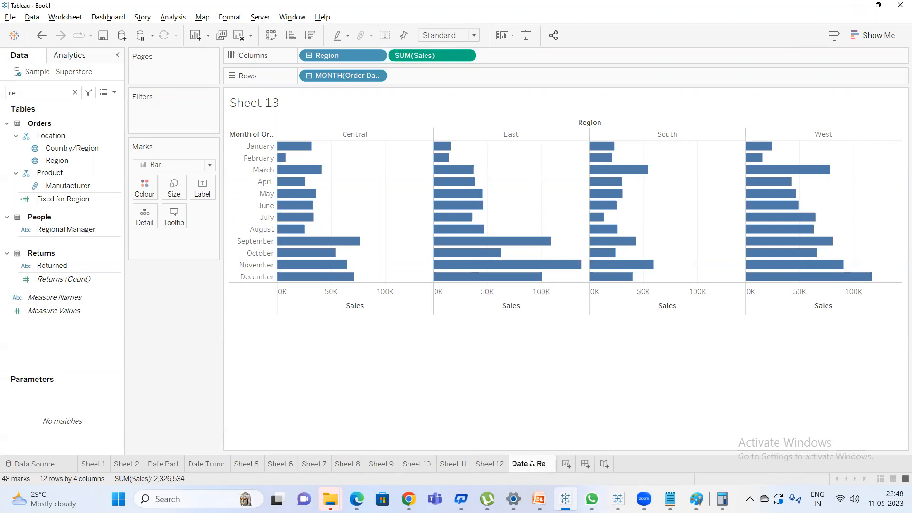
{"action": "key", "text": "Return"}
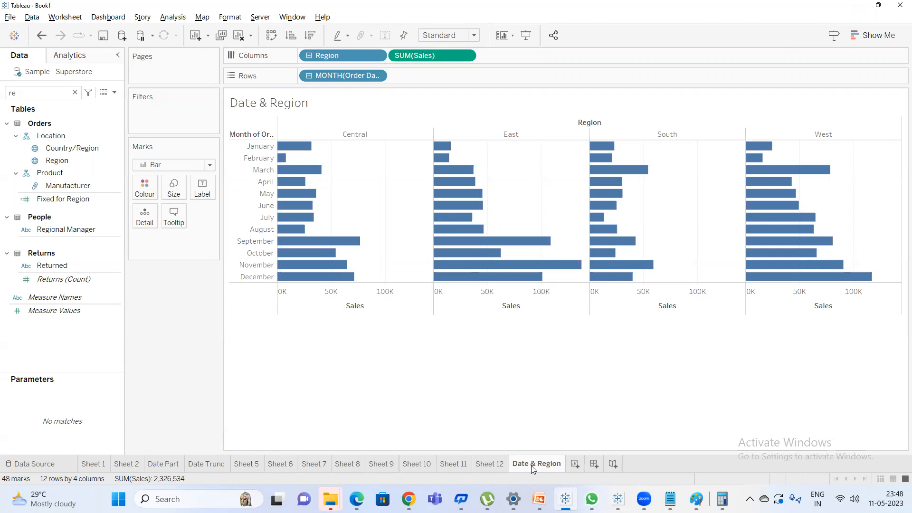
Create a calculated field named Performance only on Date.
{"action": "left_click", "coordinate": [115, 93]}
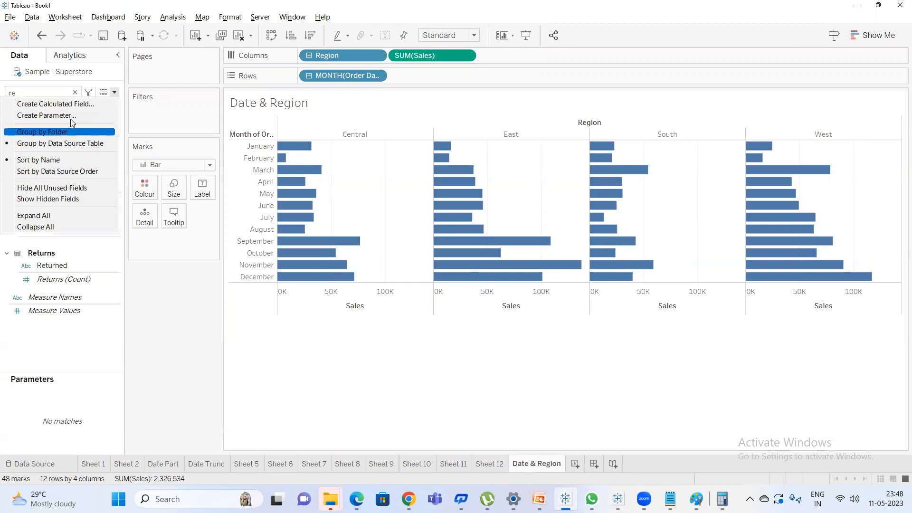
{"action": "left_click", "coordinate": [71, 103]}
{"action": "left_click_drag", "start_coordinate": [601, 189], "coordinate": [455, 292]}
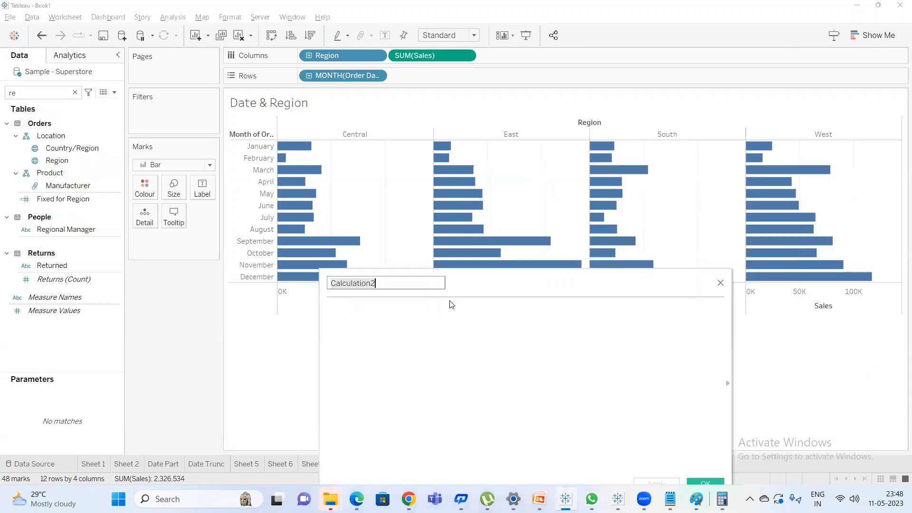
{"action": "left_click", "coordinate": [393, 321]}
{"action": "left_click", "coordinate": [403, 285]}
{"action": "type", "text": "P"}
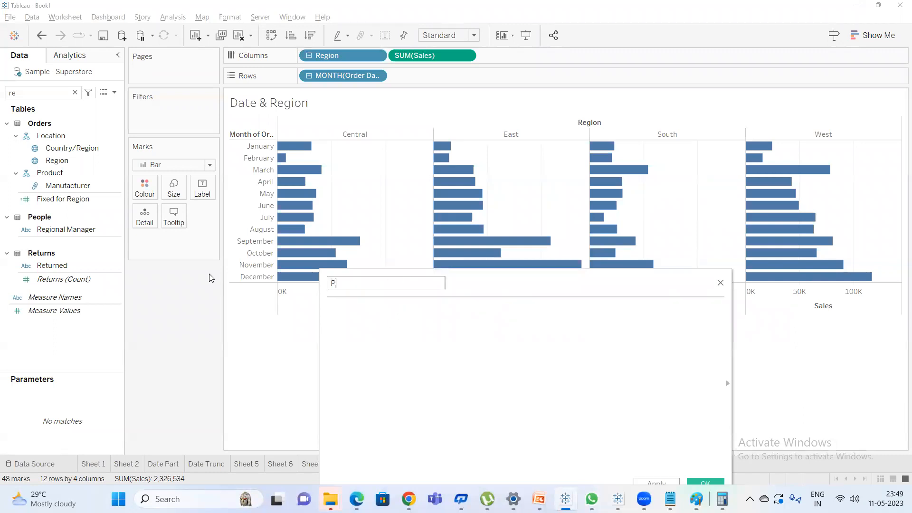
{"action": "type", "text": "erformance only on Date"}
{"action": "key", "text": "Tab"}
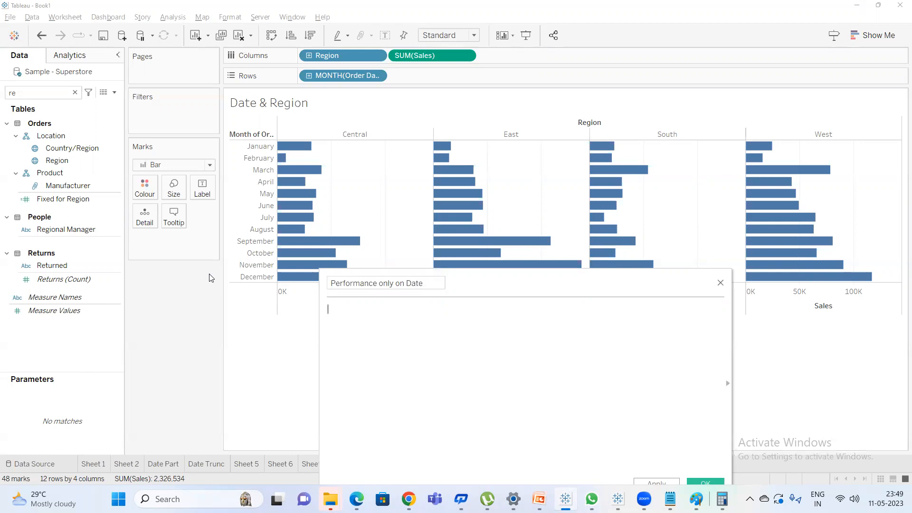
Define the calculation as { EXCLUDE [Region]:SUM([Sales])} and save the calculated field.
{"action": "type", "text": "{ EXCLUDE [Region"}
{"action": "key", "text": "Return"}
{"action": "type", "text": ":"}
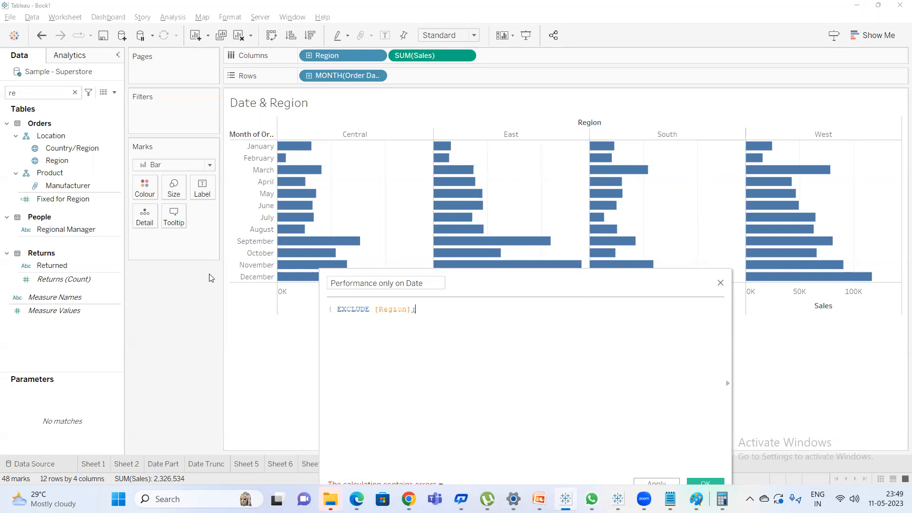
{"action": "type", "text": "sum"}
{"action": "key", "text": "Return"}
{"action": "type", "text": "Sa"}
{"action": "key", "text": "Return"}
{"action": "type", "text": ")}"}
{"action": "left_click_drag", "start_coordinate": [561, 288], "coordinate": [554, 243]}
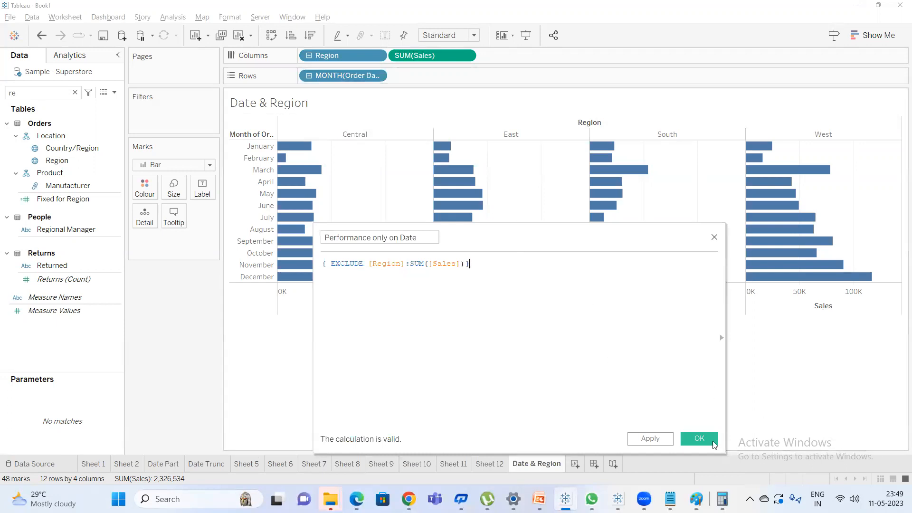
{"action": "left_click", "coordinate": [699, 439]}
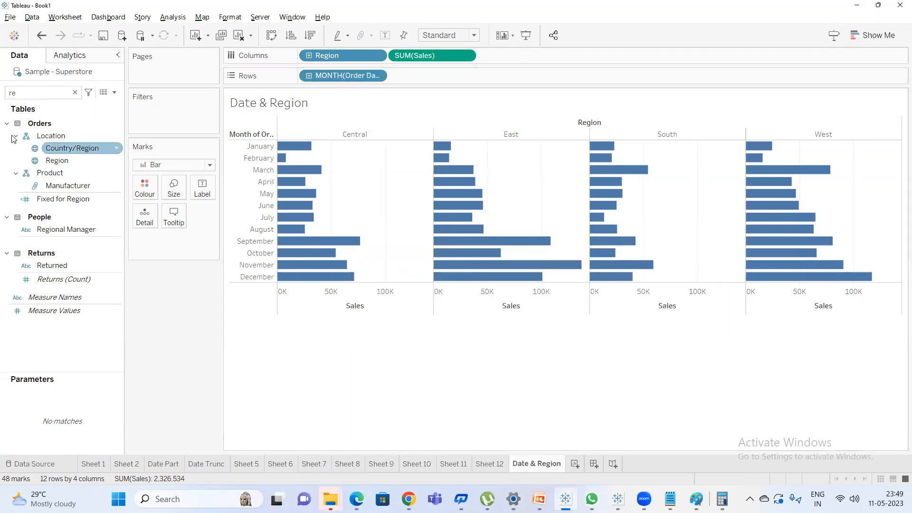
Find the Performance only on Date field and colour the sales bars by it.
{"action": "left_click", "coordinate": [37, 95]}
{"action": "type", "text": "per"}
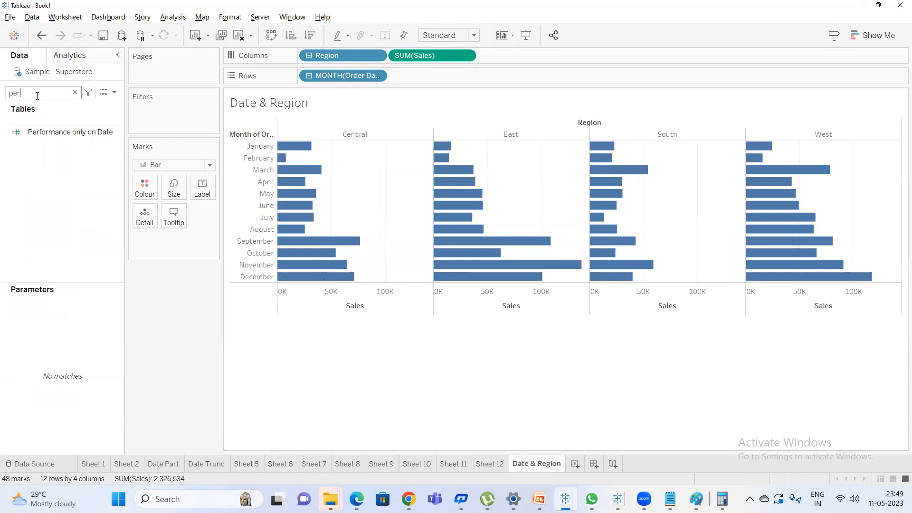
{"action": "left_click", "coordinate": [48, 131]}
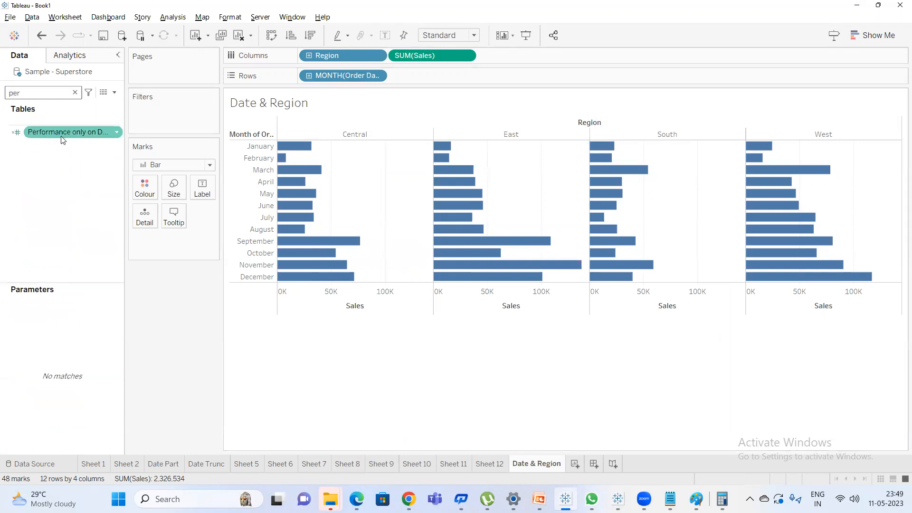
{"action": "mouse_move", "coordinate": [59, 137]}
{"action": "left_mouse_down"}
{"action": "mouse_move", "coordinate": [172, 192]}
{"action": "mouse_move", "coordinate": [140, 190]}
{"action": "left_mouse_up"}
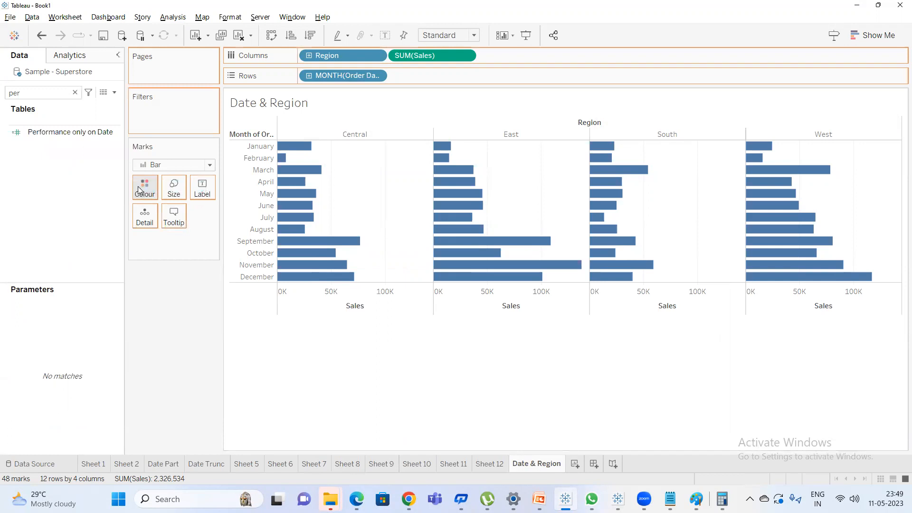
{"action": "mouse_move", "coordinate": [451, 237]}
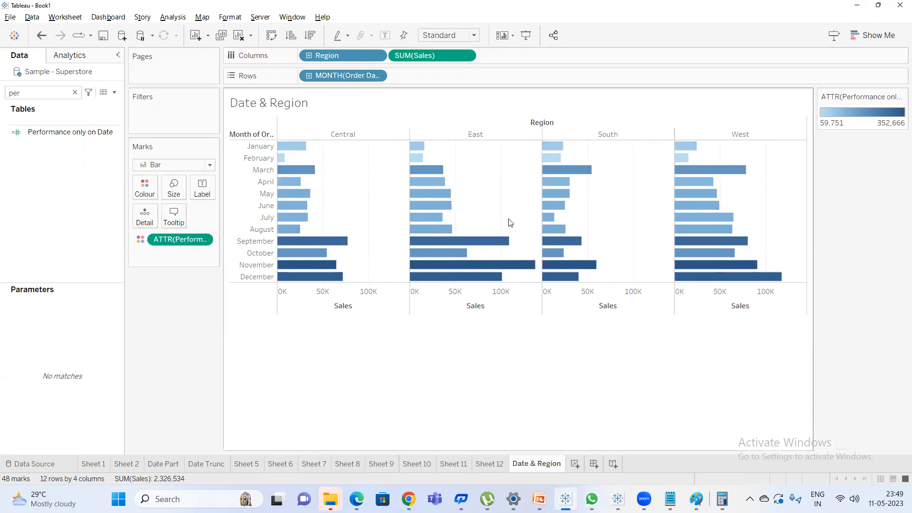
Switch to the Notepad notes and add the line "Intensity of color is based date sales monthly sales" below the include notes.
{"action": "mouse_move", "coordinate": [748, 269]}
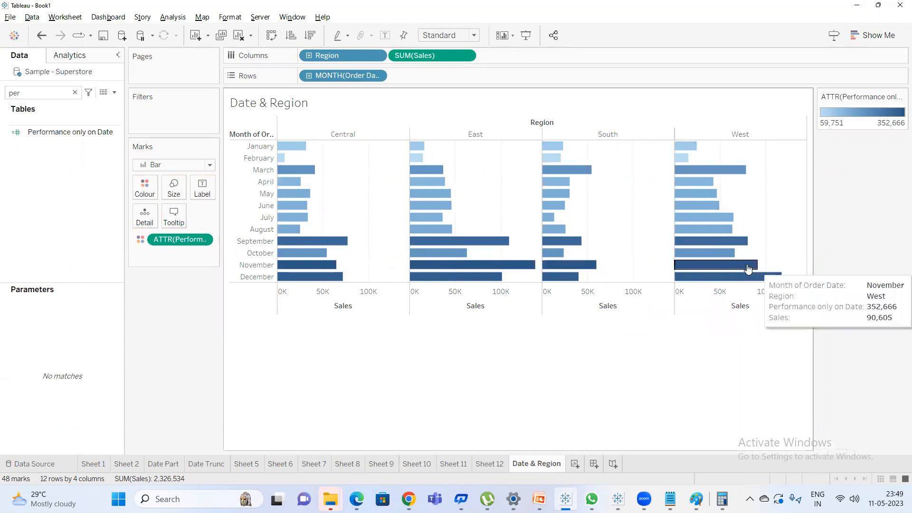
{"action": "mouse_move", "coordinate": [739, 171]}
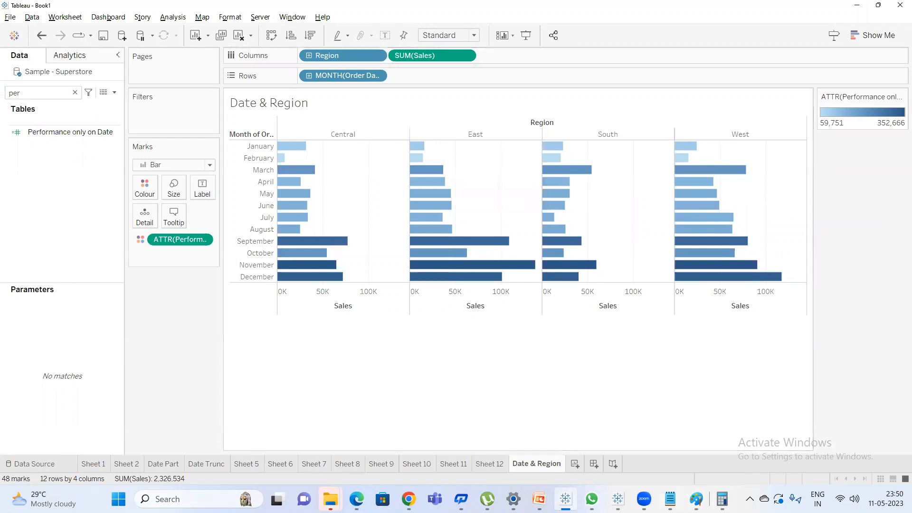
{"action": "left_click", "coordinate": [670, 499]}
{"action": "key", "text": "Return"}
{"action": "key", "text": "Return"}
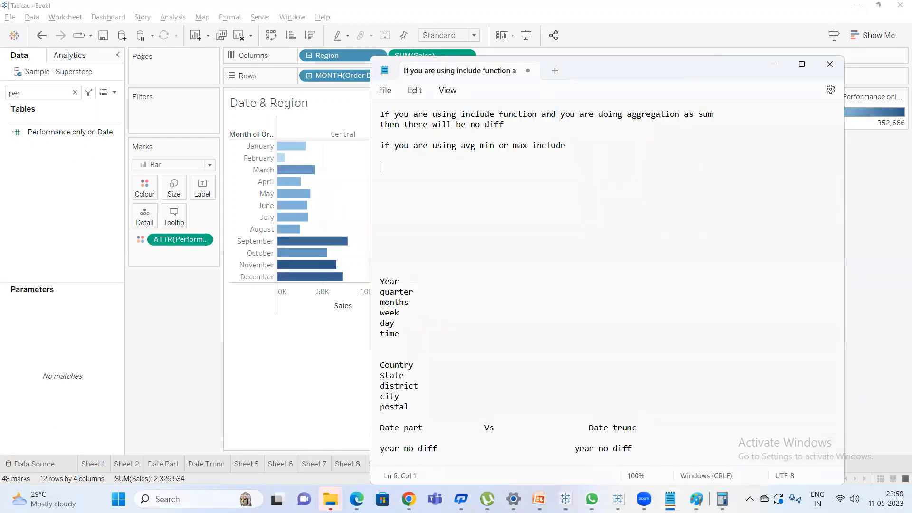
{"action": "type", "text": "Intensity of col"}
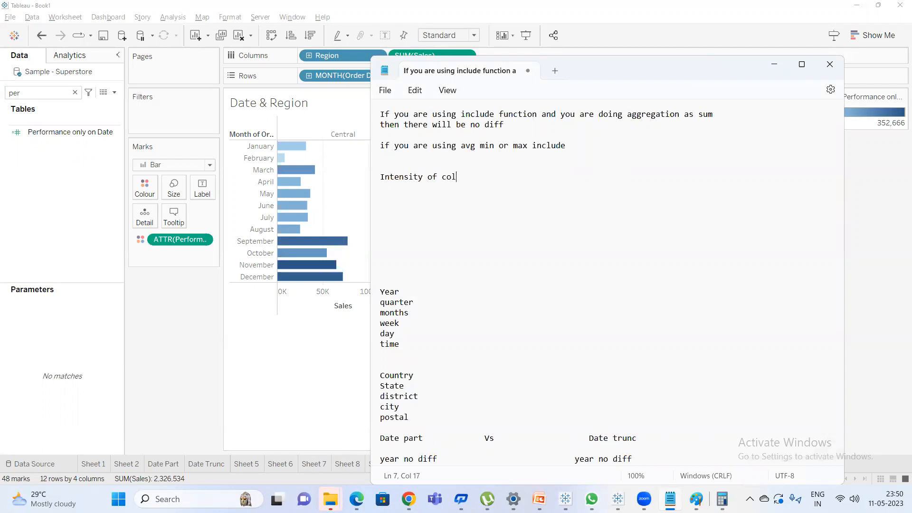
{"action": "type", "text": "or is based region sale"}
{"action": "key", "text": "BackSpace"}
{"action": "key", "text": "BackSpace"}
{"action": "key", "text": "BackSpace"}
{"action": "key", "text": "BackSpace"}
{"action": "key", "text": "BackSpace"}
{"action": "key", "text": "BackSpace"}
{"action": "key", "text": "BackSpace"}
{"action": "key", "text": "BackSpace"}
{"action": "key", "text": "BackSpace"}
{"action": "type", "text": "date sales monthly sales"}
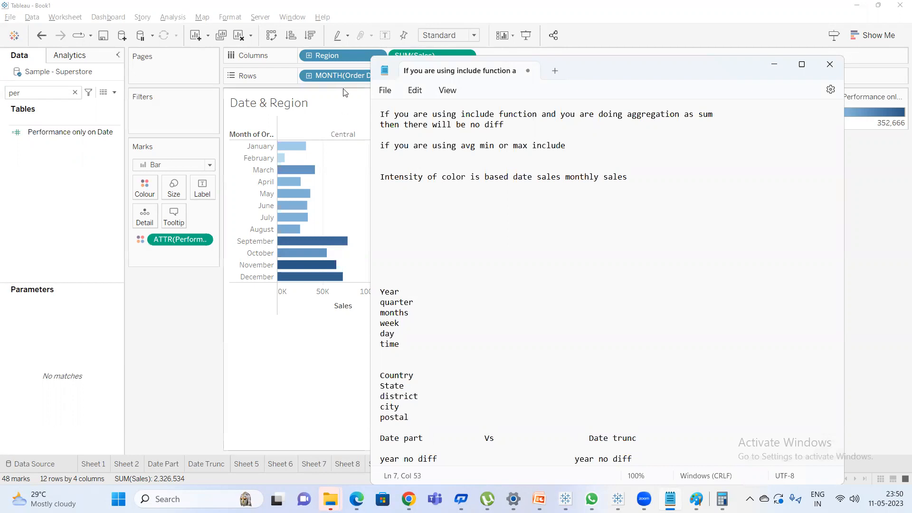
Switch back to Tableau, duplicate the Date & Region sheet and remove Region from the copy's columns.
{"action": "left_click", "coordinate": [278, 360]}
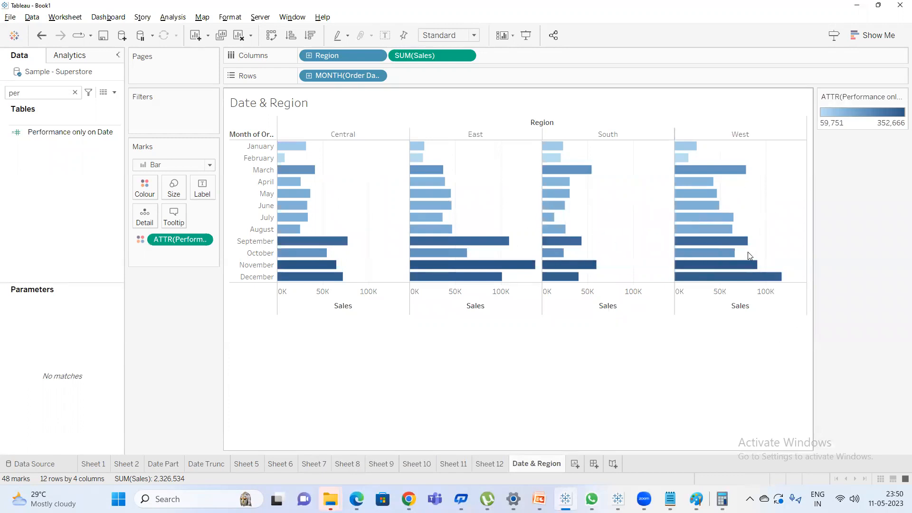
{"action": "mouse_move", "coordinate": [563, 245]}
{"action": "mouse_move", "coordinate": [280, 186]}
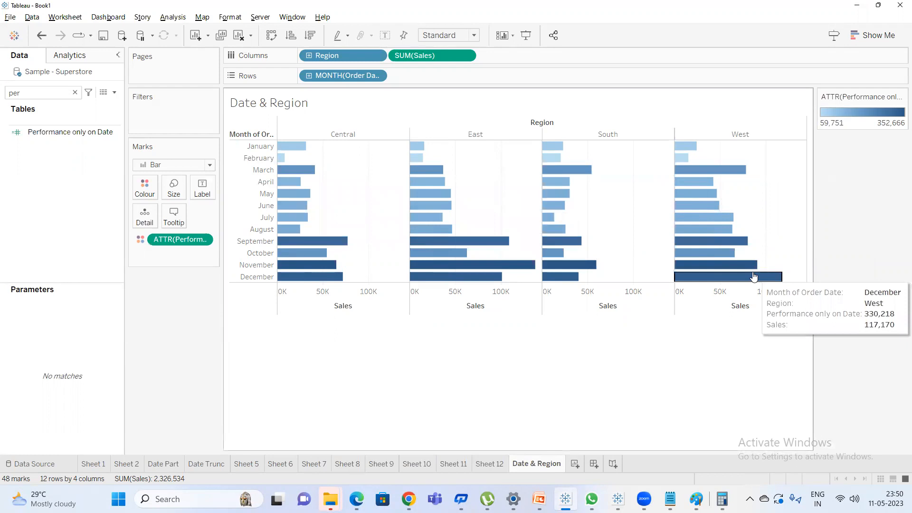
{"action": "mouse_move", "coordinate": [686, 279]}
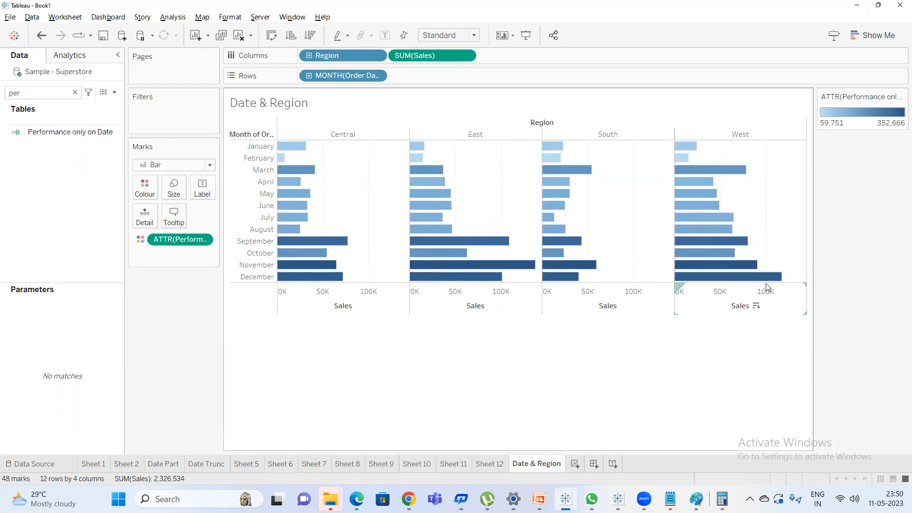
{"action": "right_click", "coordinate": [540, 463]}
{"action": "left_click", "coordinate": [588, 357]}
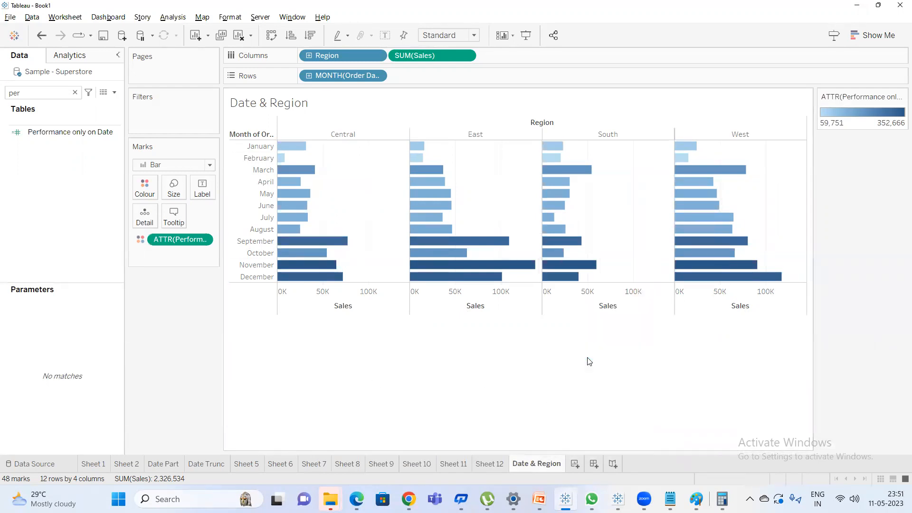
{"action": "left_click_drag", "start_coordinate": [344, 52], "coordinate": [842, 307]}
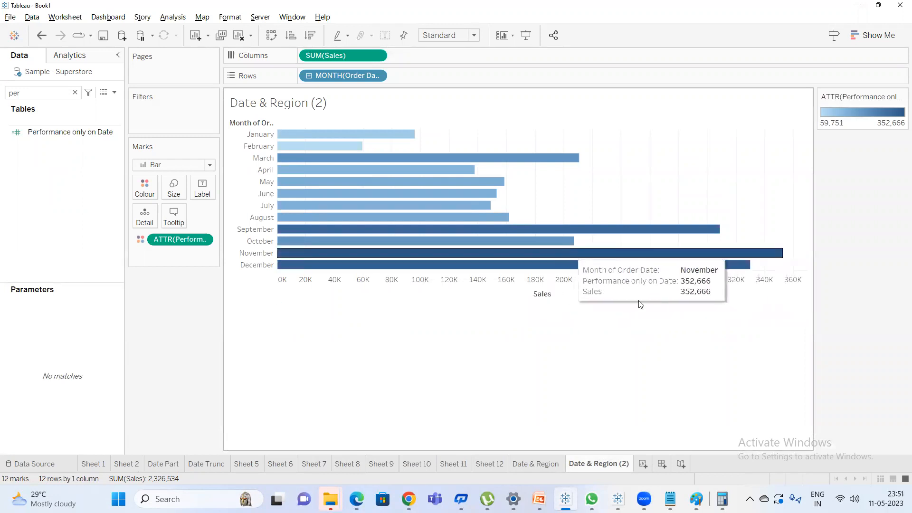
{"action": "mouse_move", "coordinate": [721, 254]}
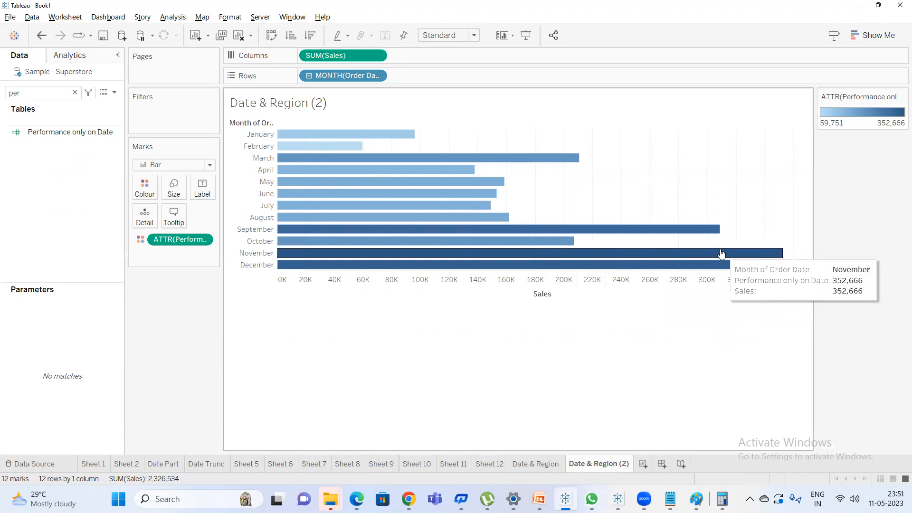
Return to the original Date & Region sheet and widen the Marks card to show more of the colour field's name.
{"action": "left_click", "coordinate": [536, 463]}
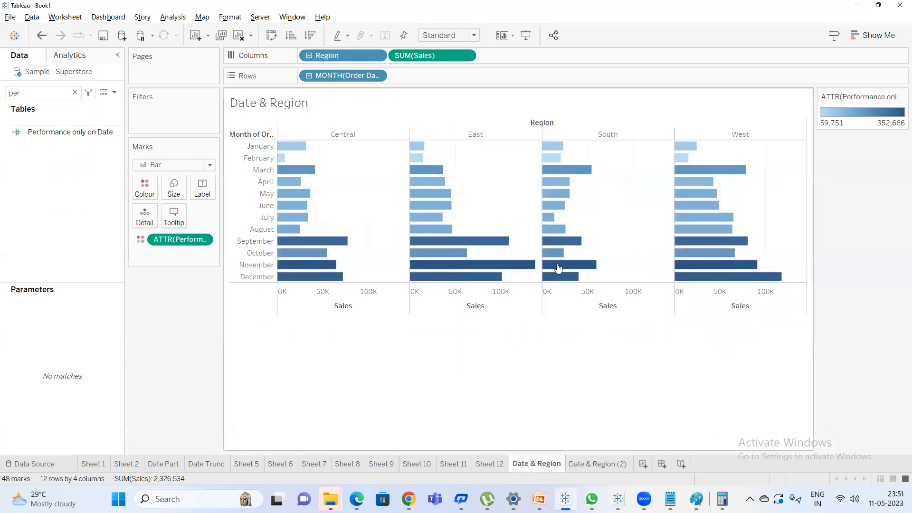
{"action": "mouse_move", "coordinate": [477, 270]}
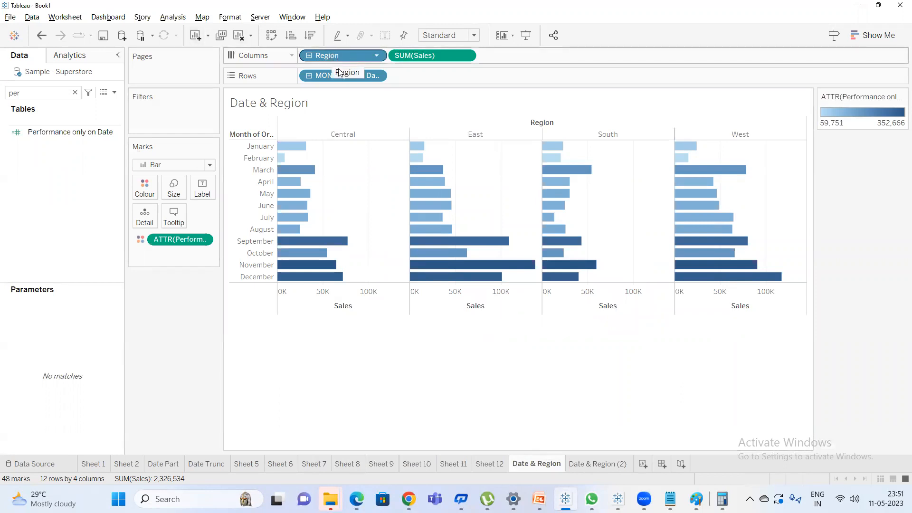
{"action": "mouse_move", "coordinate": [445, 257]}
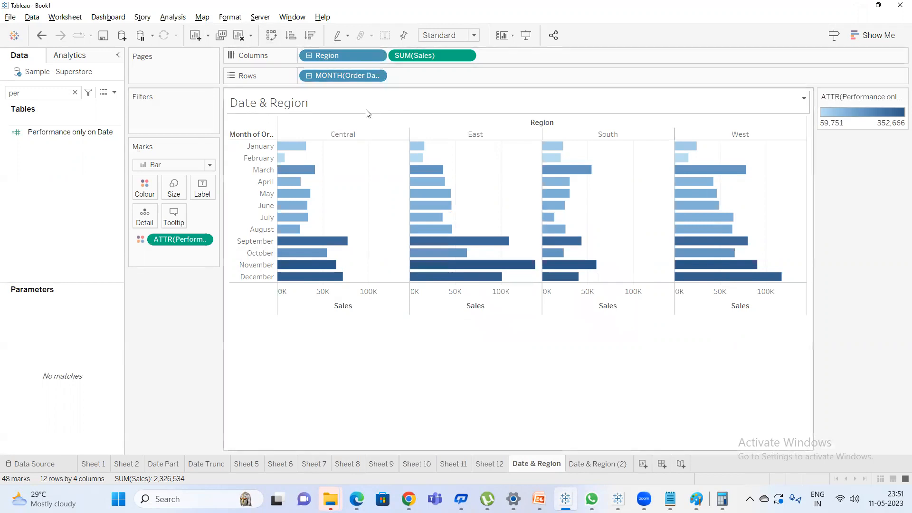
{"action": "left_click_drag", "start_coordinate": [220, 247], "coordinate": [253, 247]}
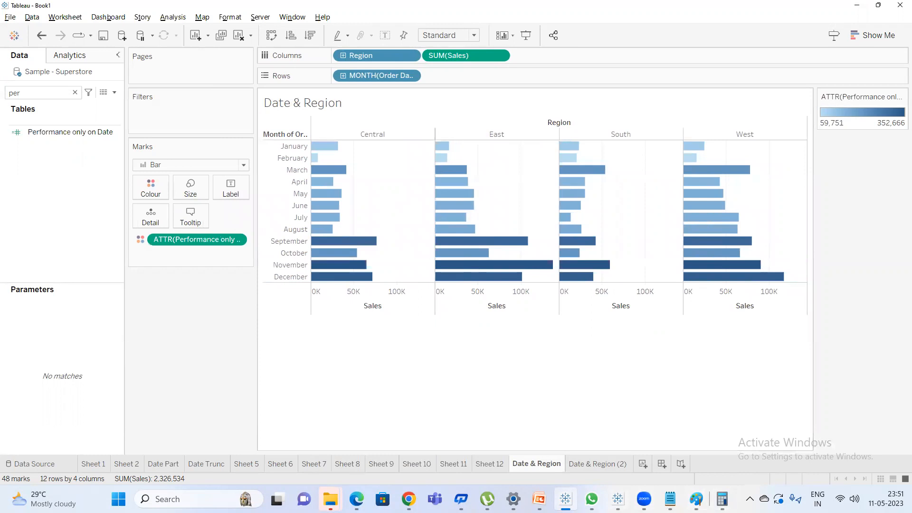
Switch to the PowerPoint training deck and display slide 12, on dropping ExcludeRegion on Color.
{"action": "mouse_move", "coordinate": [618, 498]}
{"action": "left_click", "coordinate": [539, 499]}
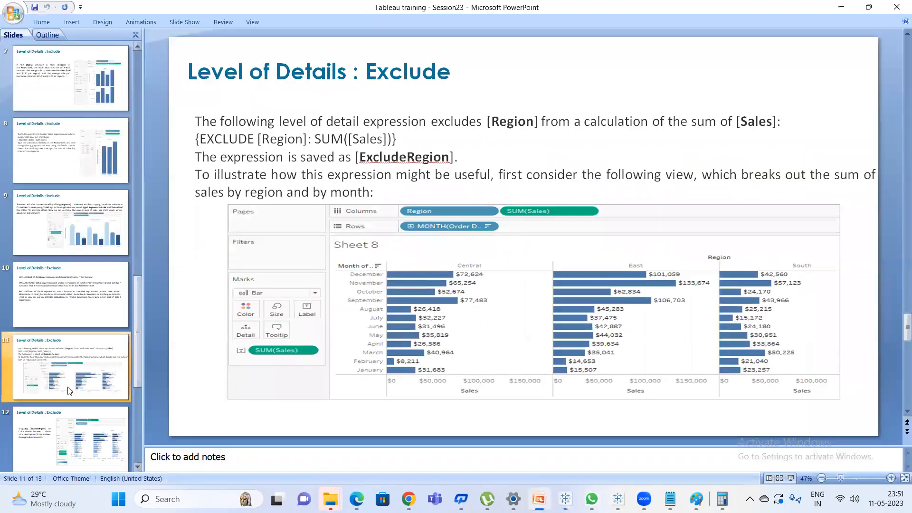
{"action": "left_click", "coordinate": [53, 434]}
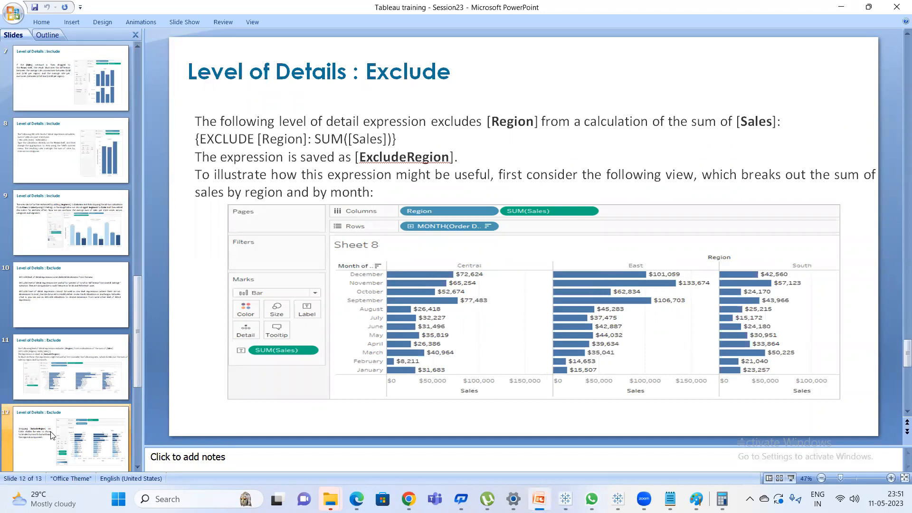
{"action": "left_click", "coordinate": [138, 468]}
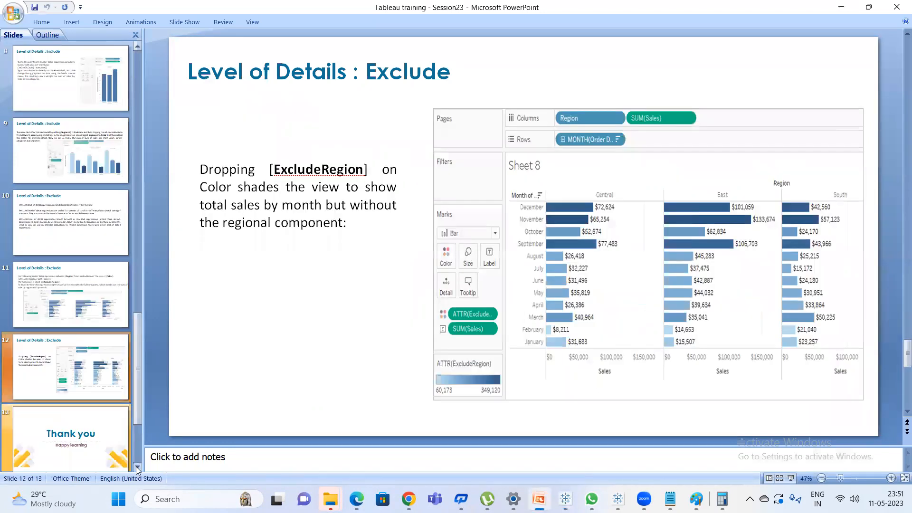
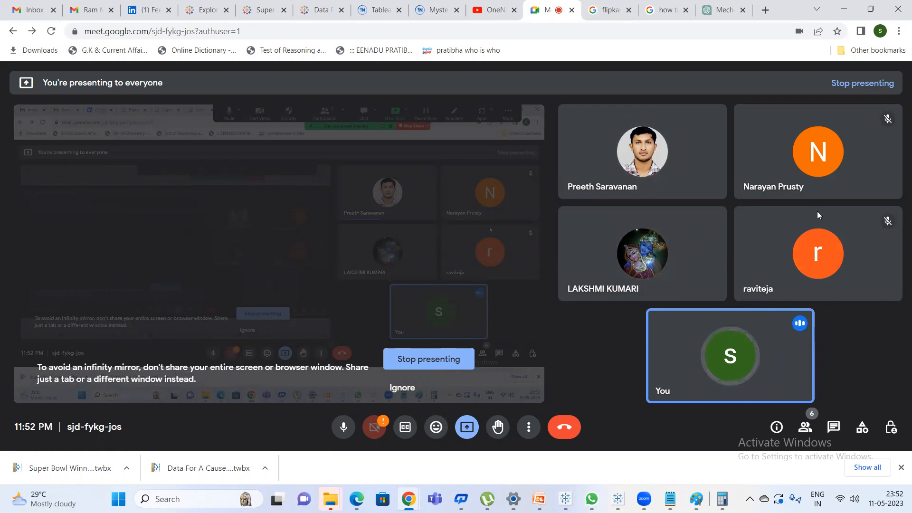
Switch to the Notepad notes and add the lines "doing avgs include", "fixed to percent of total" and "exclude comparitive analysis".
{"action": "mouse_move", "coordinate": [670, 499]}
{"action": "left_click", "coordinate": [670, 430]}
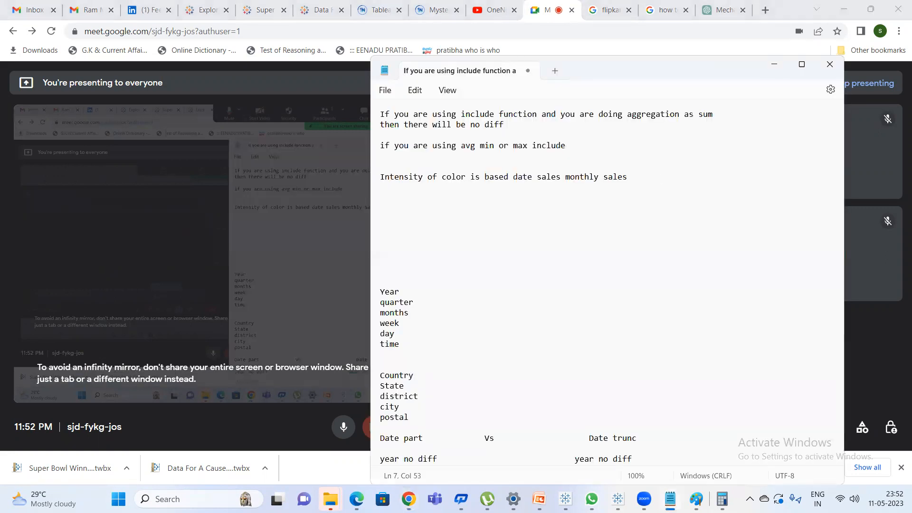
{"action": "key", "text": "Return"}
{"action": "key", "text": "Return"}
{"action": "type", "text": "doing avgs  inc"}
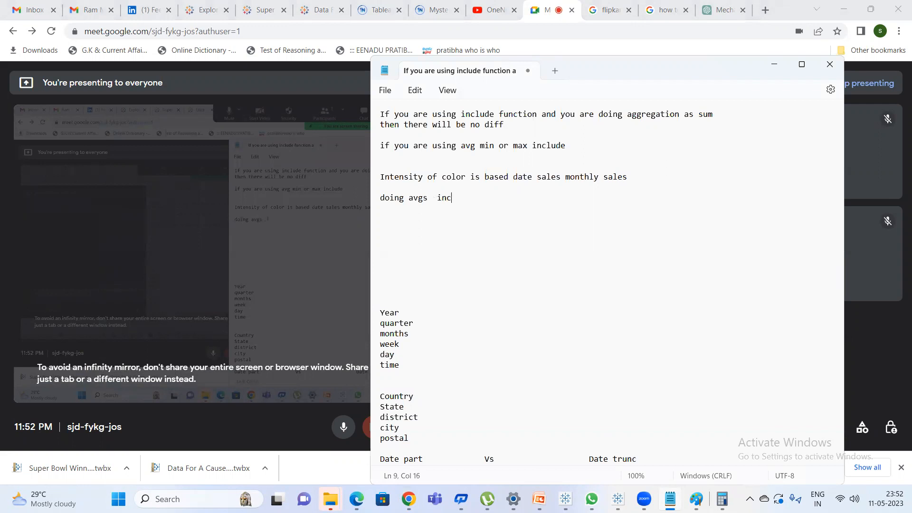
{"action": "type", "text": "lude"}
{"action": "key", "text": "Return"}
{"action": "type", "text": "fixed"}
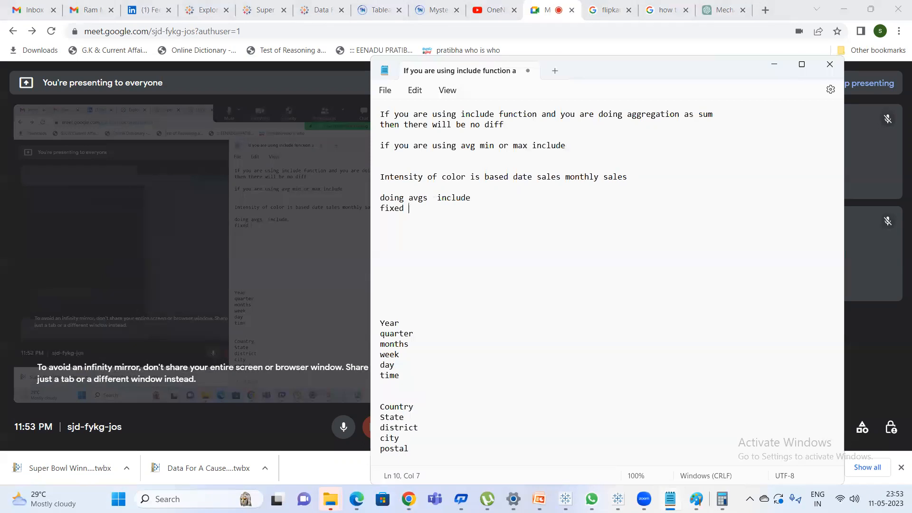
{"action": "type", "text": " to percent of total"}
{"action": "key", "text": "Return"}
{"action": "type", "text": "exclude com"}
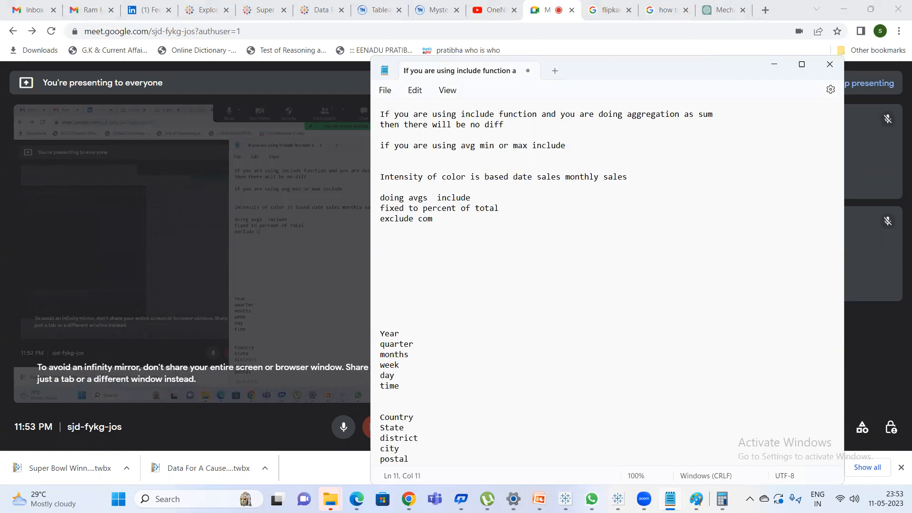
{"action": "type", "text": "ve analysis"}
{"action": "key", "text": "Return"}
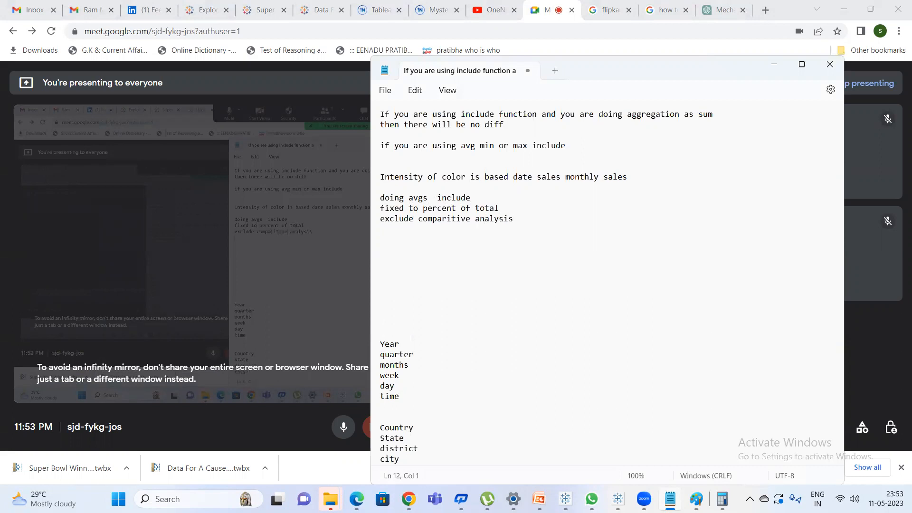
Switch to Chrome, look up "15 lod" and open Tableau's blog article Top 15 Tableau LOD Expressions (Practical Examples).
{"action": "left_click", "coordinate": [260, 10]}
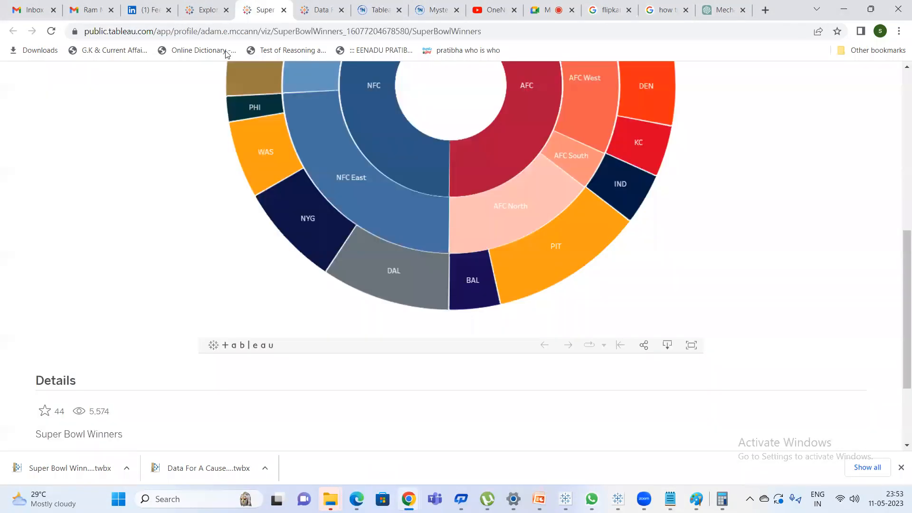
{"action": "left_click", "coordinate": [237, 32]}
{"action": "type", "text": "1"}
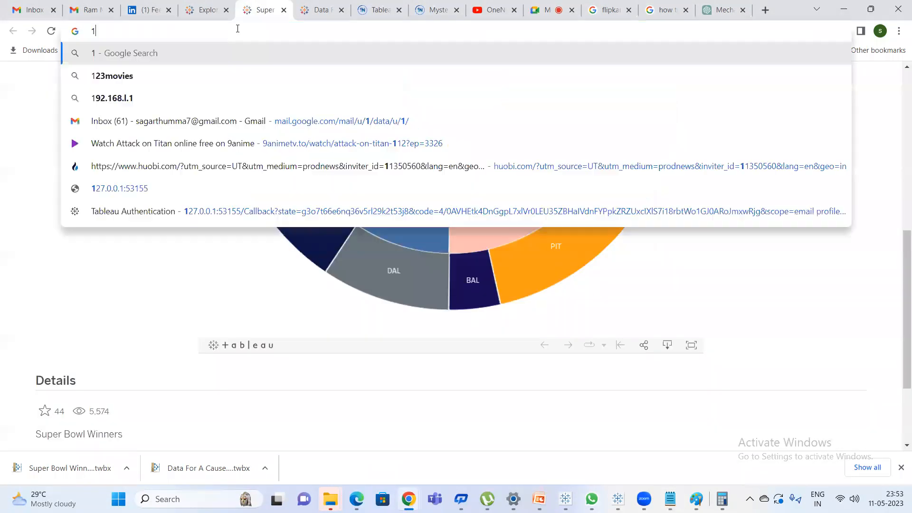
{"action": "type", "text": "5 lod"}
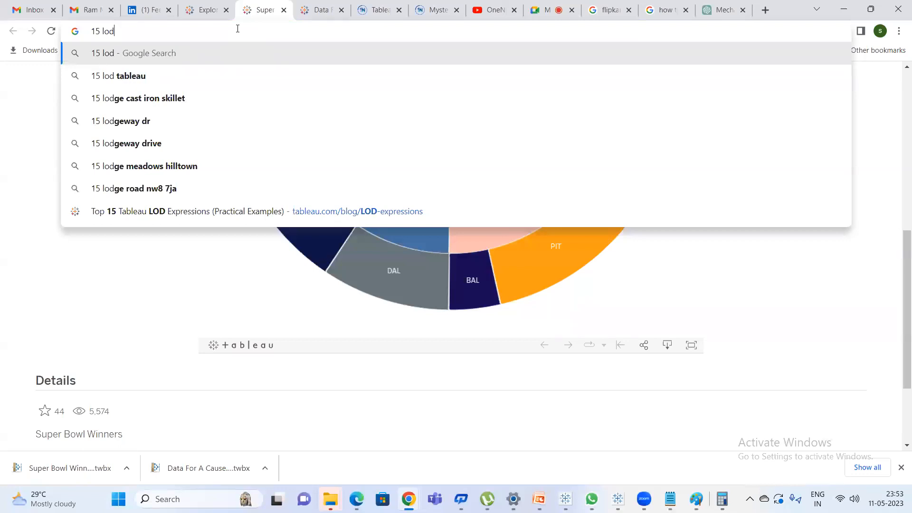
{"action": "left_click", "coordinate": [177, 210]}
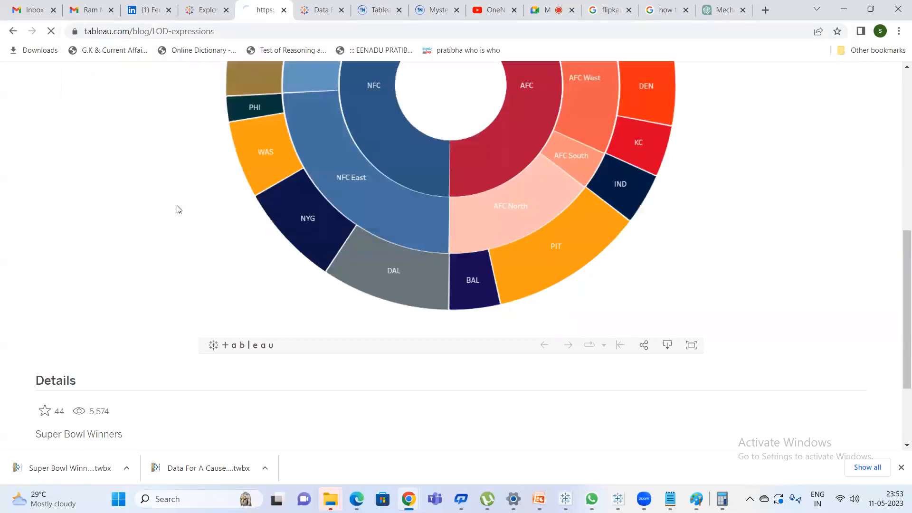
Examine the article's customer order frequency, cohort analysis and daily profit KPI examples, highlighting the question about longer tenured customers.
{"action": "scroll", "coordinate": [312, 230], "scroll_direction": "down", "scroll_amount": 8}
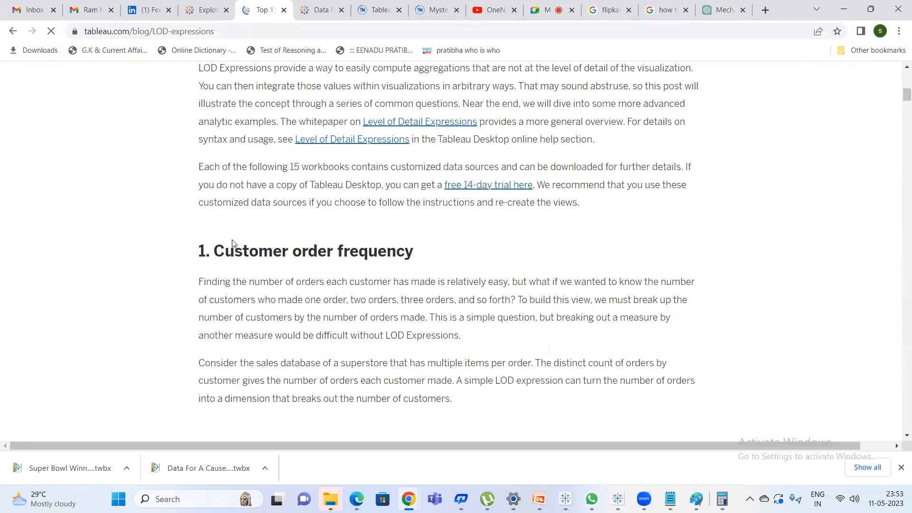
{"action": "scroll", "coordinate": [253, 216], "scroll_direction": "down", "scroll_amount": 3}
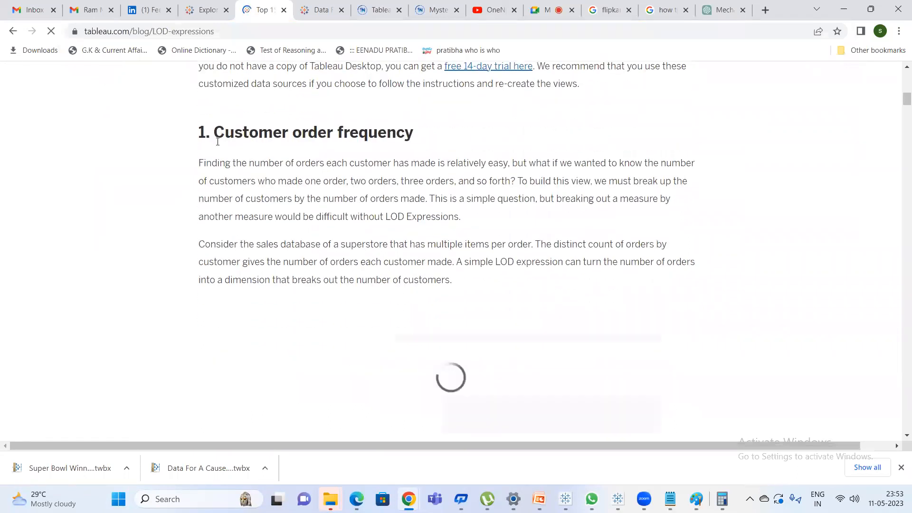
{"action": "scroll", "coordinate": [229, 139], "scroll_direction": "down", "scroll_amount": 1}
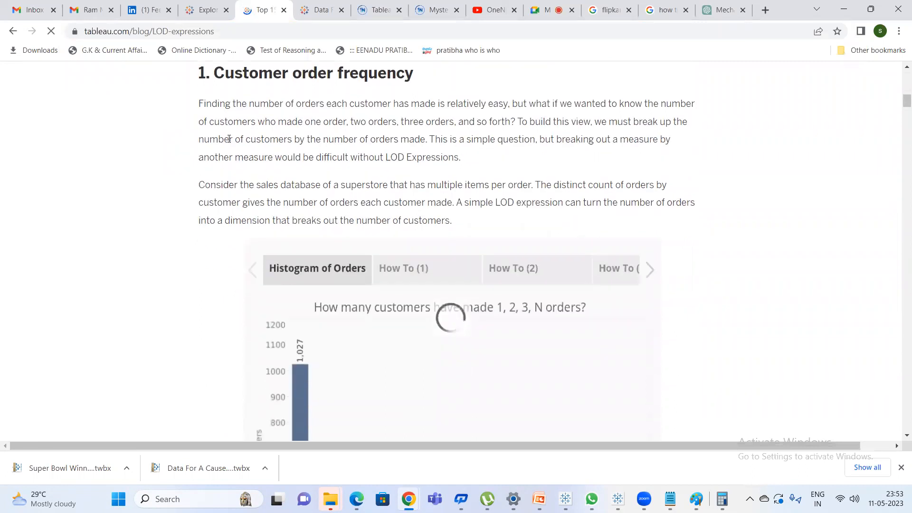
{"action": "scroll", "coordinate": [232, 147], "scroll_direction": "down", "scroll_amount": 6}
{"action": "scroll", "coordinate": [292, 272], "scroll_direction": "down", "scroll_amount": 6}
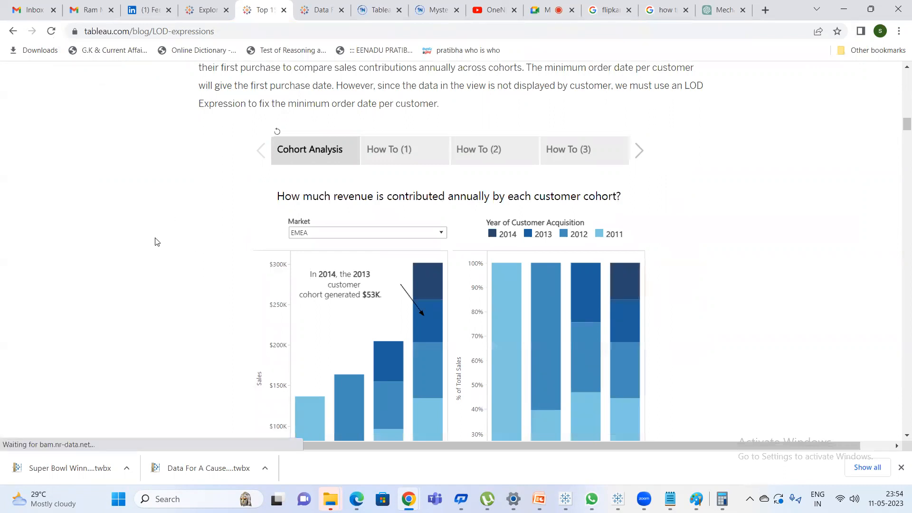
{"action": "scroll", "coordinate": [158, 247], "scroll_direction": "up", "scroll_amount": 3}
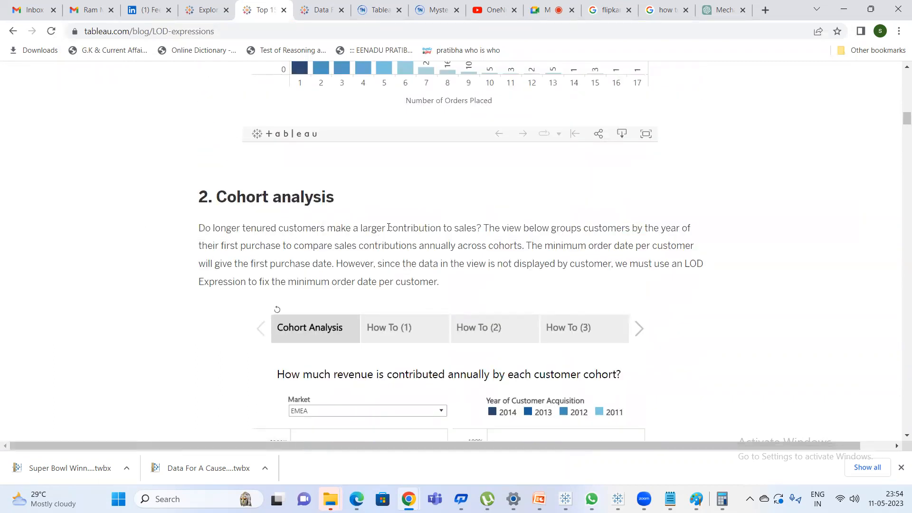
{"action": "left_click_drag", "start_coordinate": [481, 228], "coordinate": [147, 224]}
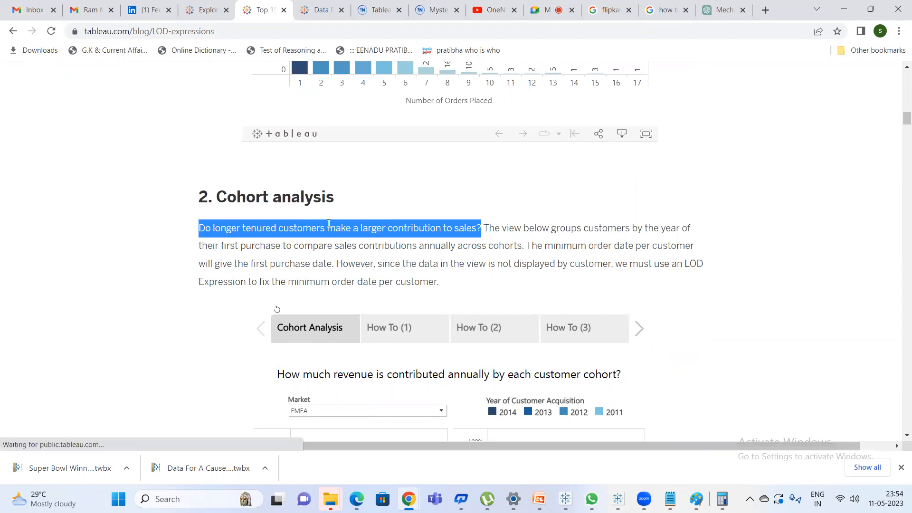
{"action": "scroll", "coordinate": [434, 242], "scroll_direction": "down", "scroll_amount": 3}
{"action": "scroll", "coordinate": [434, 242], "scroll_direction": "down", "scroll_amount": 9}
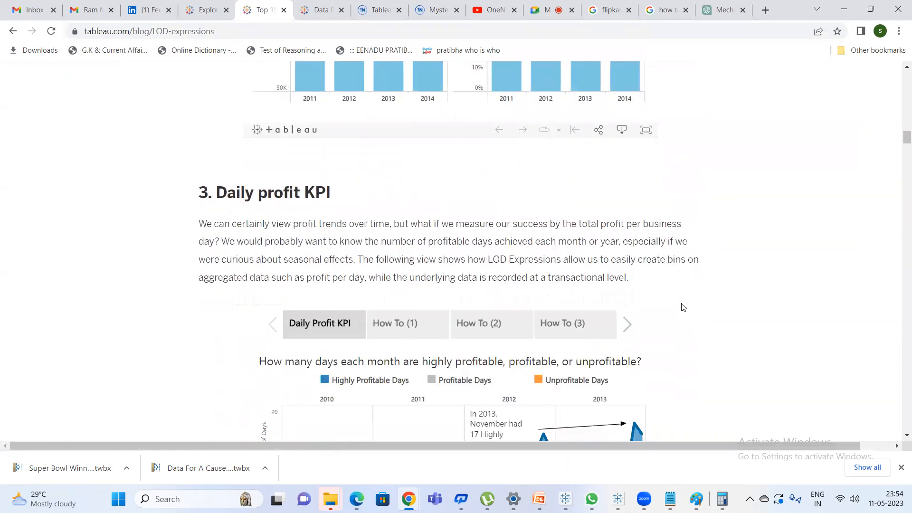
Examine the daily profit KPI charts and the percent of total example, highlighting the Percent of total heading.
{"action": "scroll", "coordinate": [684, 305], "scroll_direction": "down", "scroll_amount": 2}
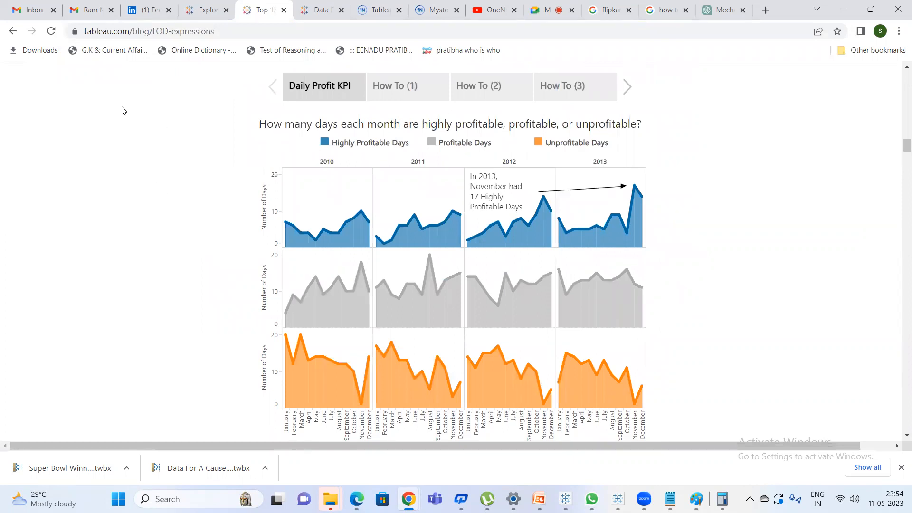
{"action": "scroll", "coordinate": [198, 244], "scroll_direction": "down", "scroll_amount": 4}
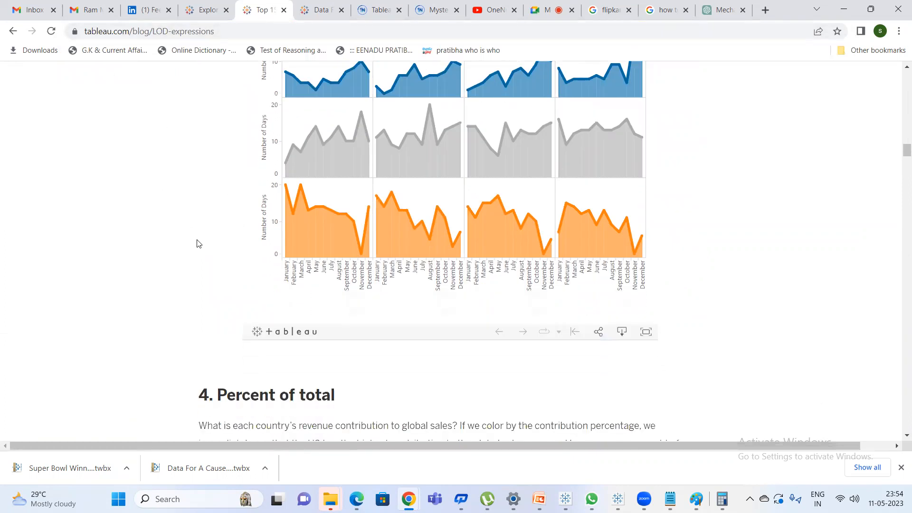
{"action": "scroll", "coordinate": [198, 244], "scroll_direction": "down", "scroll_amount": 6}
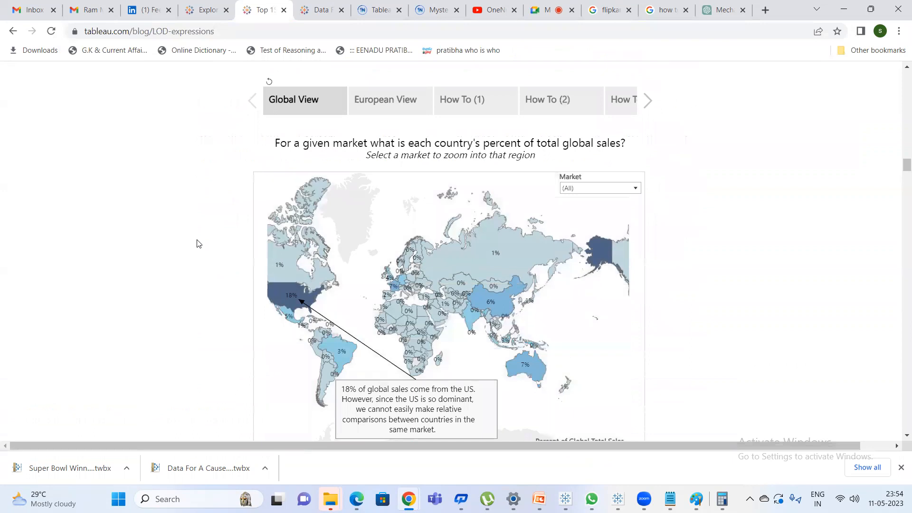
{"action": "scroll", "coordinate": [198, 243], "scroll_direction": "up", "scroll_amount": 3}
{"action": "left_click_drag", "start_coordinate": [335, 127], "coordinate": [209, 129]}
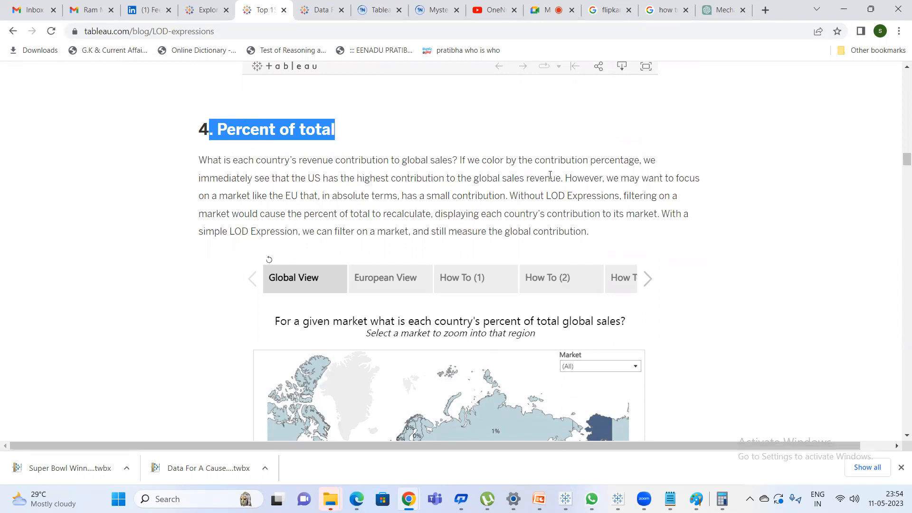
{"action": "scroll", "coordinate": [551, 175], "scroll_direction": "down", "scroll_amount": 3}
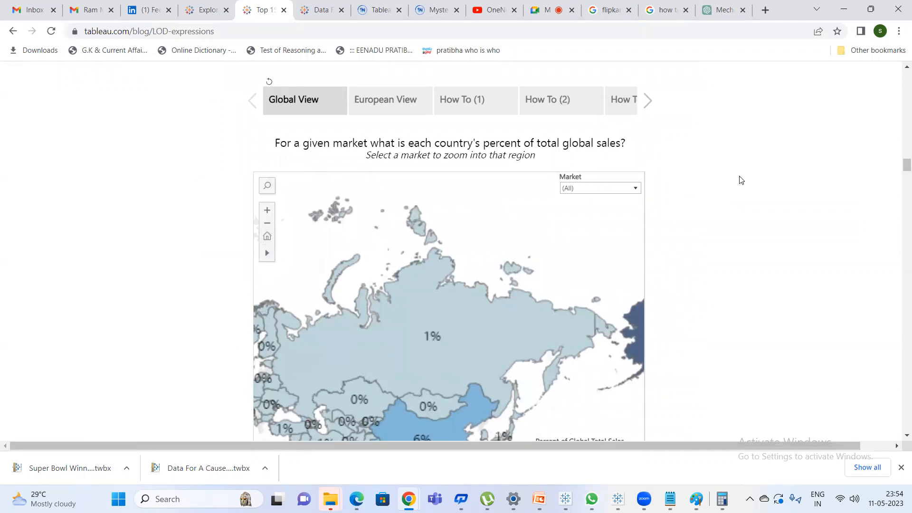
Return to the article's cohort analysis example and open its How To (1) page on the customer acquisition date calculation.
{"action": "scroll", "coordinate": [739, 179], "scroll_direction": "up", "scroll_amount": 12}
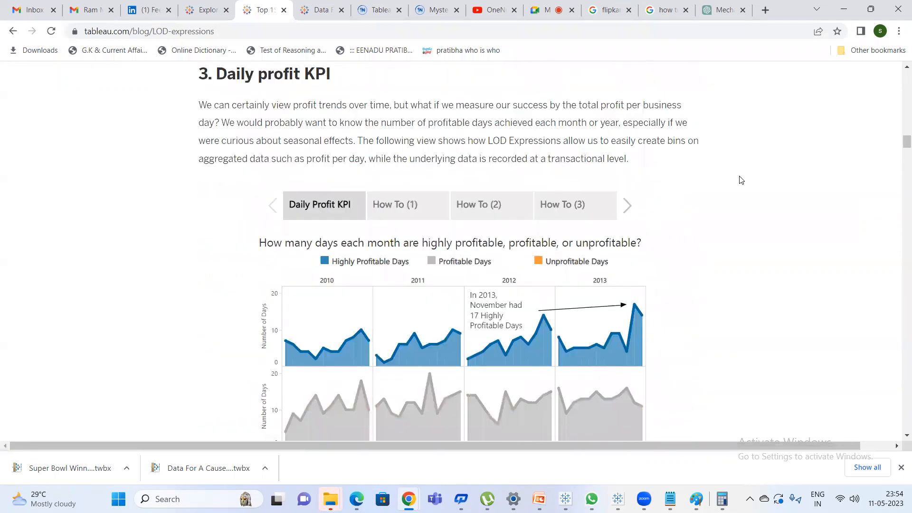
{"action": "scroll", "coordinate": [739, 180], "scroll_direction": "up", "scroll_amount": 8}
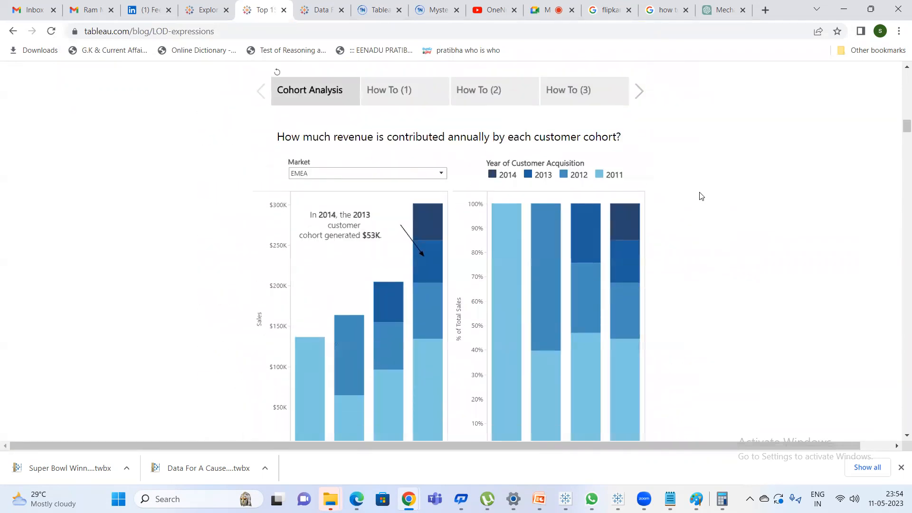
{"action": "mouse_move", "coordinate": [427, 198]}
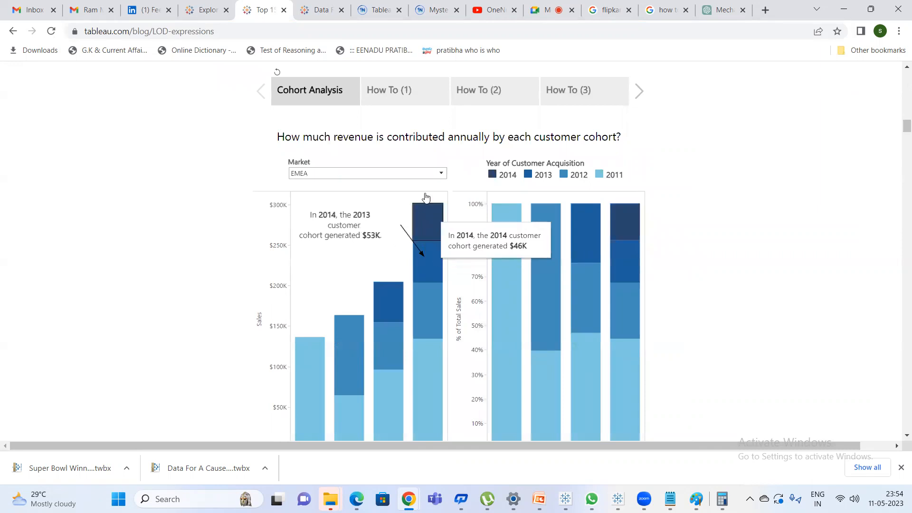
{"action": "left_click", "coordinate": [408, 95]}
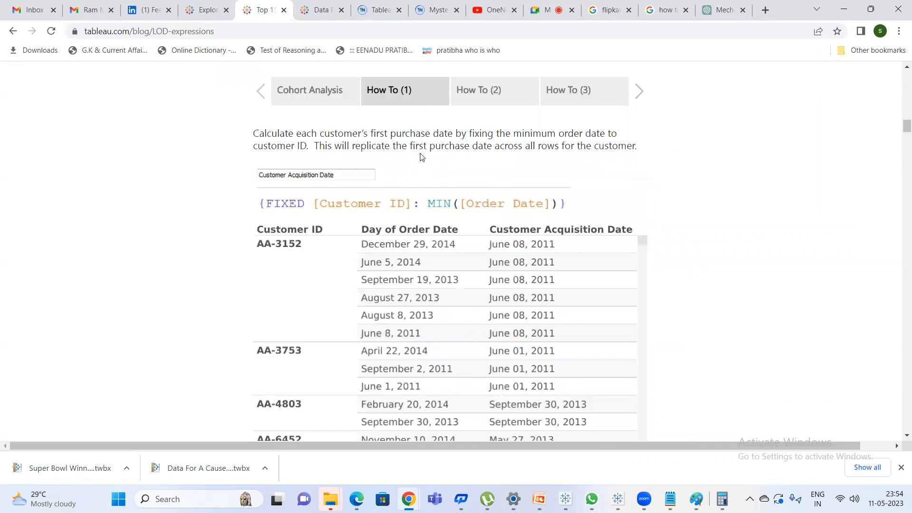
Examine the new customer acquisition and comparative sales analysis examples, including the text on the EXCLUDE expression.
{"action": "scroll", "coordinate": [676, 229], "scroll_direction": "down", "scroll_amount": 5}
{"action": "scroll", "coordinate": [675, 230], "scroll_direction": "down", "scroll_amount": 6}
{"action": "scroll", "coordinate": [704, 236], "scroll_direction": "down", "scroll_amount": 7}
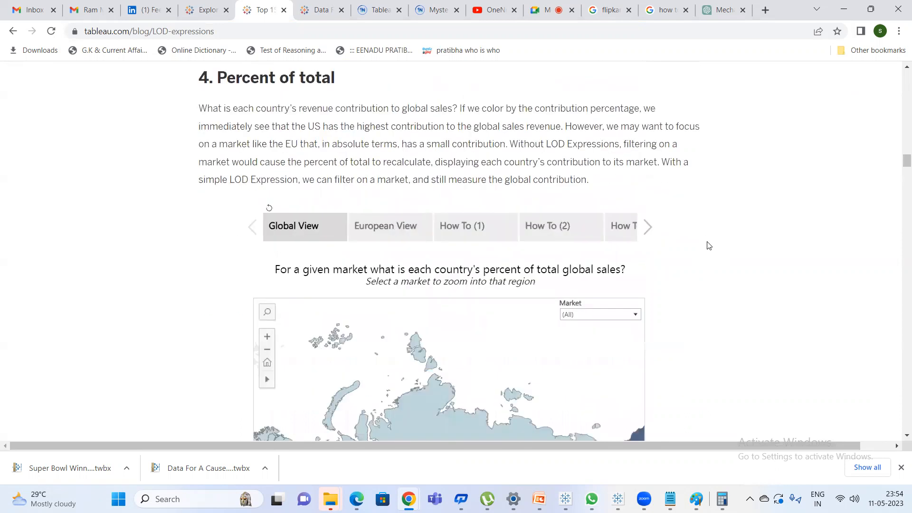
{"action": "scroll", "coordinate": [711, 246], "scroll_direction": "down", "scroll_amount": 5}
{"action": "scroll", "coordinate": [713, 246], "scroll_direction": "down", "scroll_amount": 7}
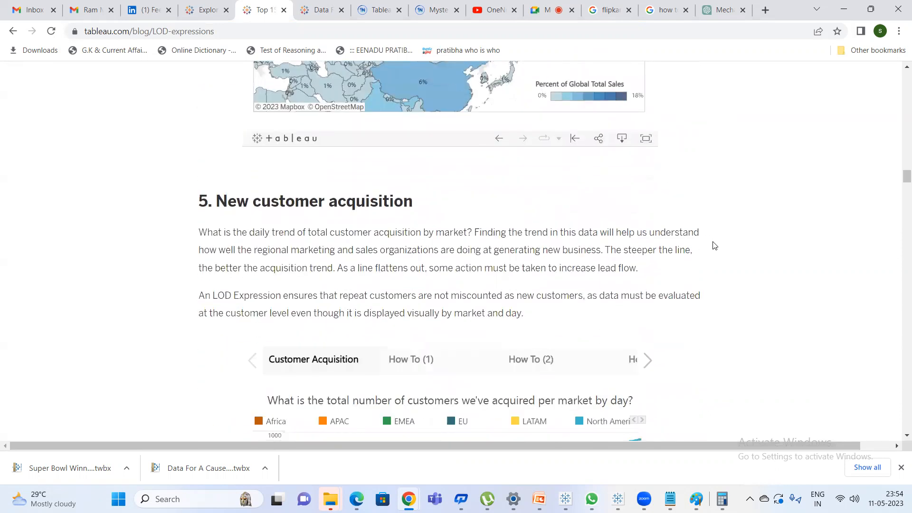
{"action": "scroll", "coordinate": [716, 246], "scroll_direction": "down", "scroll_amount": 7}
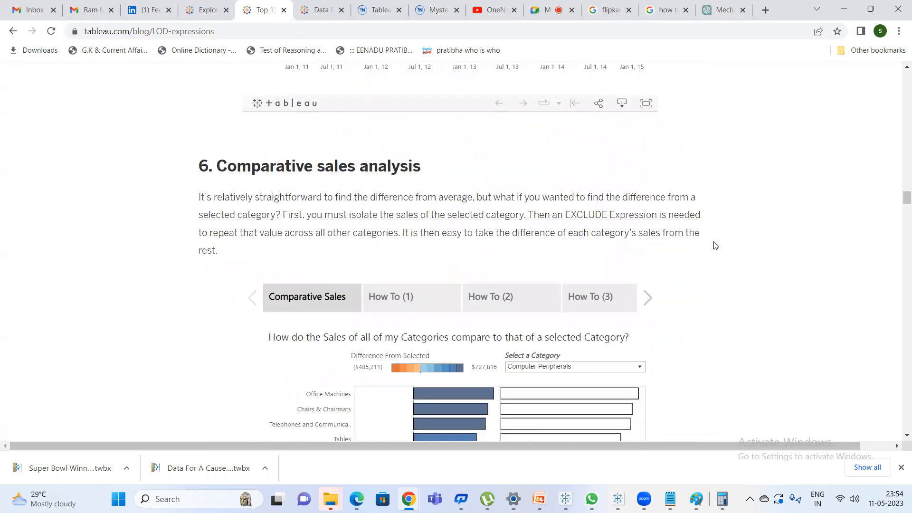
{"action": "scroll", "coordinate": [714, 245], "scroll_direction": "down", "scroll_amount": 2}
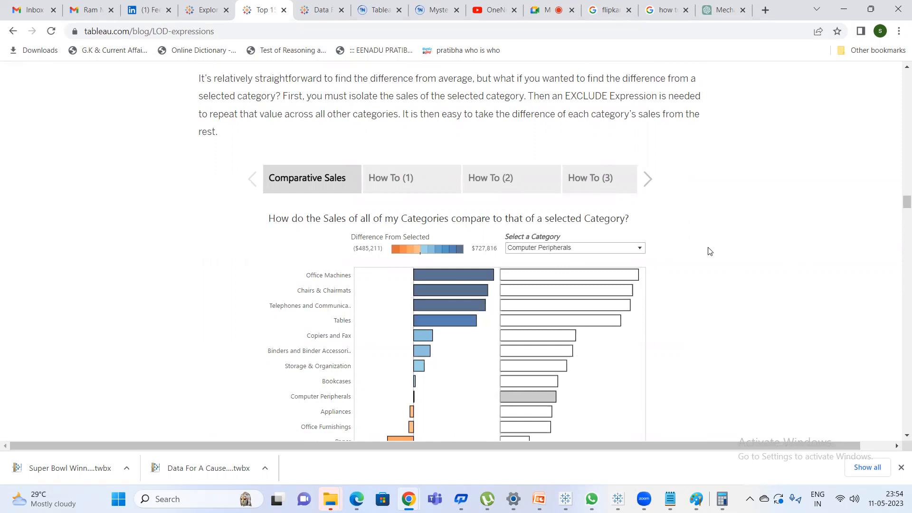
{"action": "scroll", "coordinate": [709, 252], "scroll_direction": "down", "scroll_amount": 3}
{"action": "scroll", "coordinate": [689, 261], "scroll_direction": "up", "scroll_amount": 3}
{"action": "scroll", "coordinate": [692, 262], "scroll_direction": "down", "scroll_amount": 1}
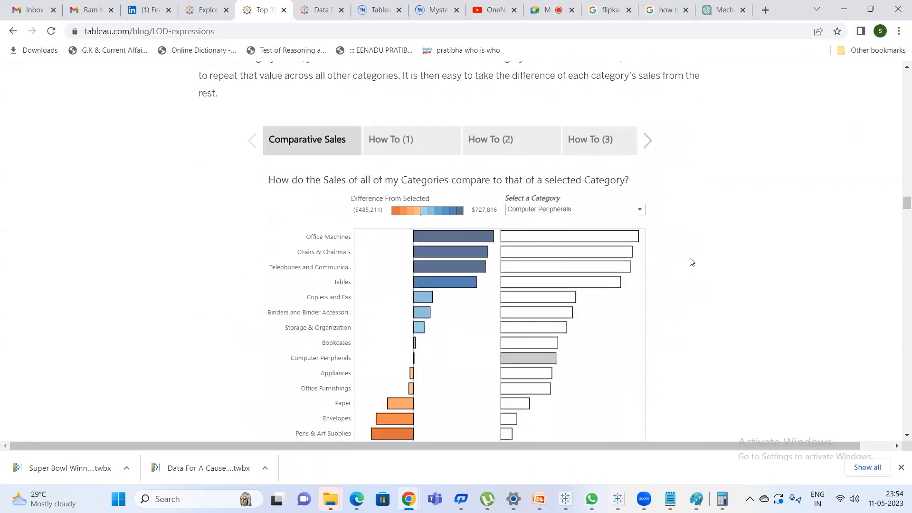
{"action": "scroll", "coordinate": [692, 262], "scroll_direction": "down", "scroll_amount": 1}
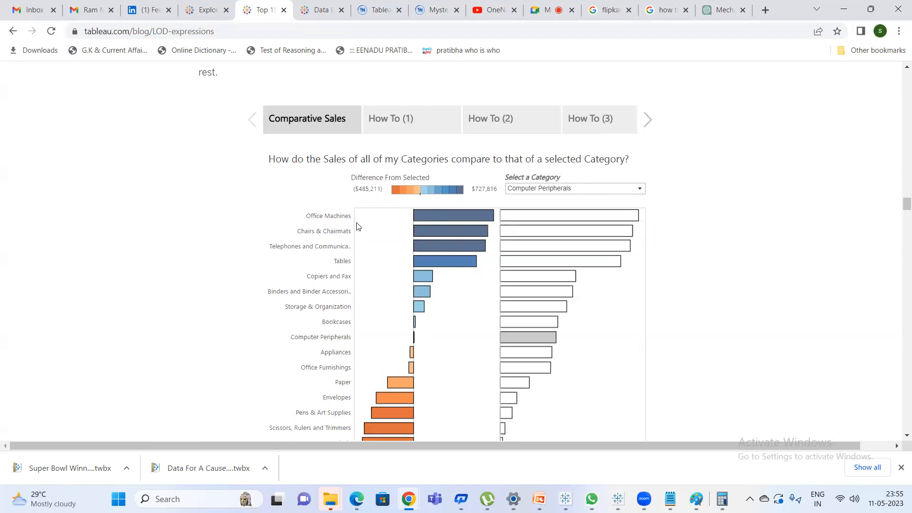
Set the comparative sales chart's selected category first to Bookcases and finally to Appliances, inspecting the sales differences for each.
{"action": "mouse_move", "coordinate": [421, 217]}
{"action": "left_click", "coordinate": [591, 189]}
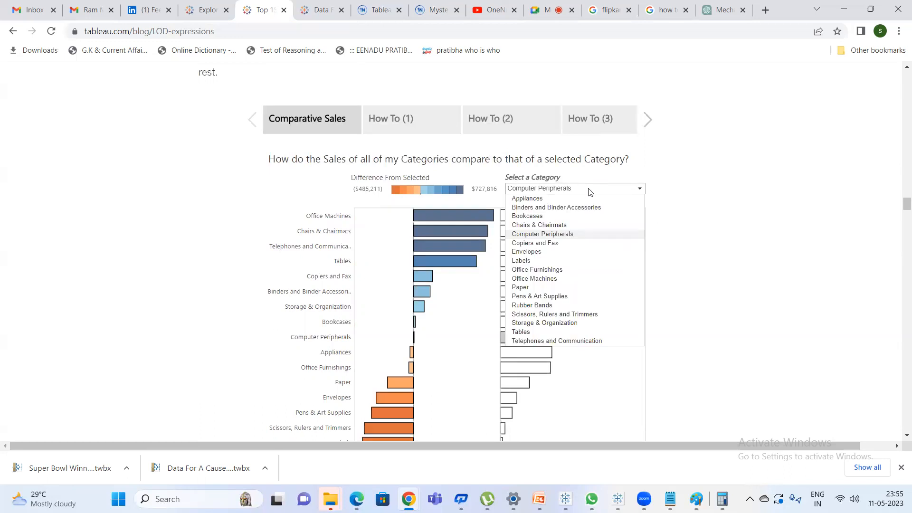
{"action": "left_click", "coordinate": [548, 216]}
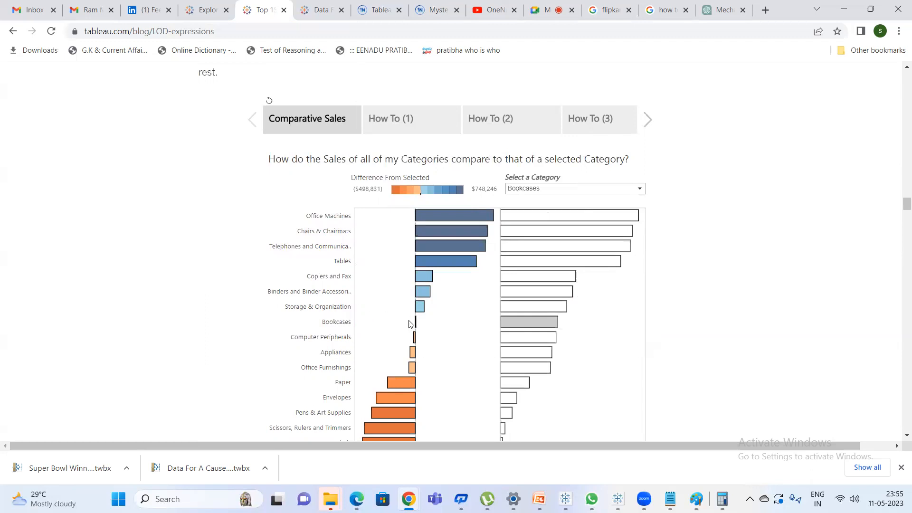
{"action": "mouse_move", "coordinate": [416, 327]}
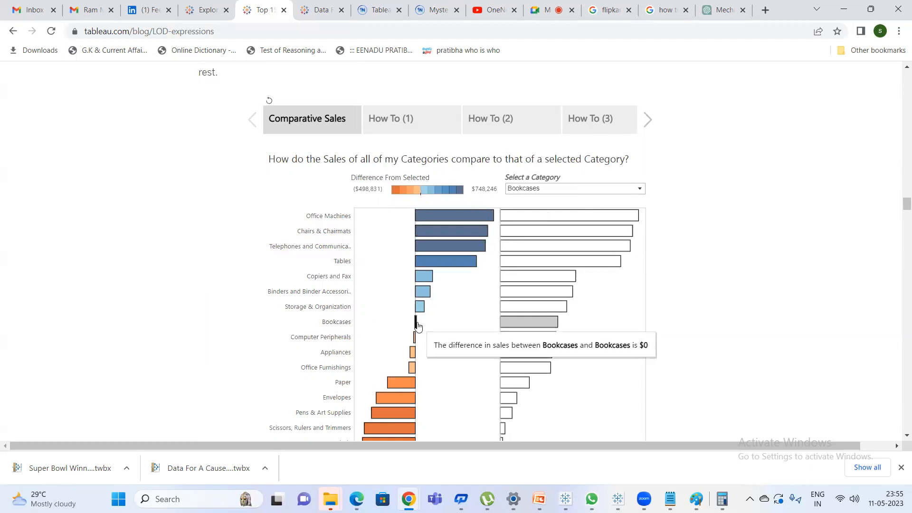
{"action": "left_click", "coordinate": [555, 191]}
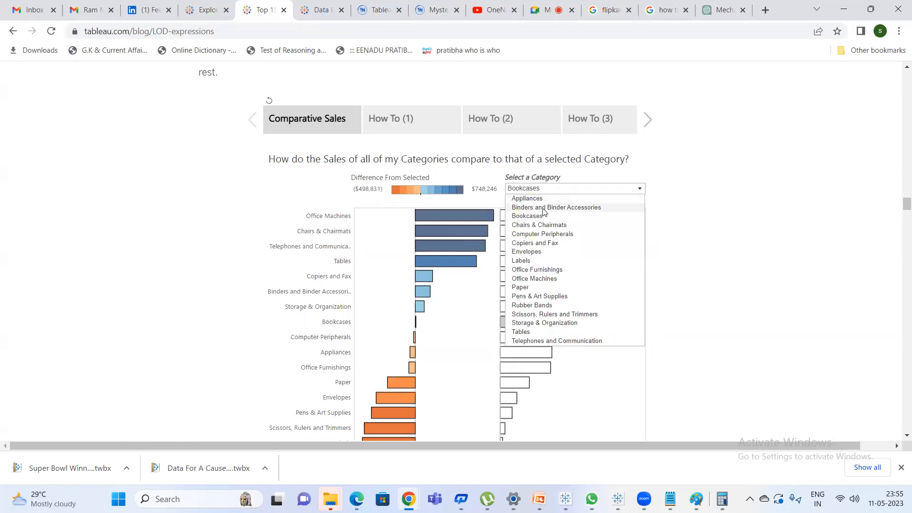
{"action": "left_click", "coordinate": [542, 199]}
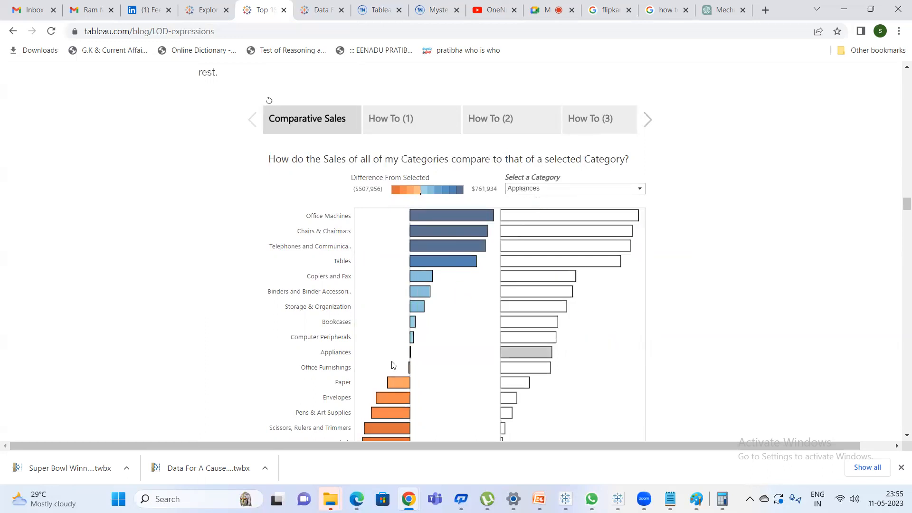
{"action": "mouse_move", "coordinate": [393, 232]}
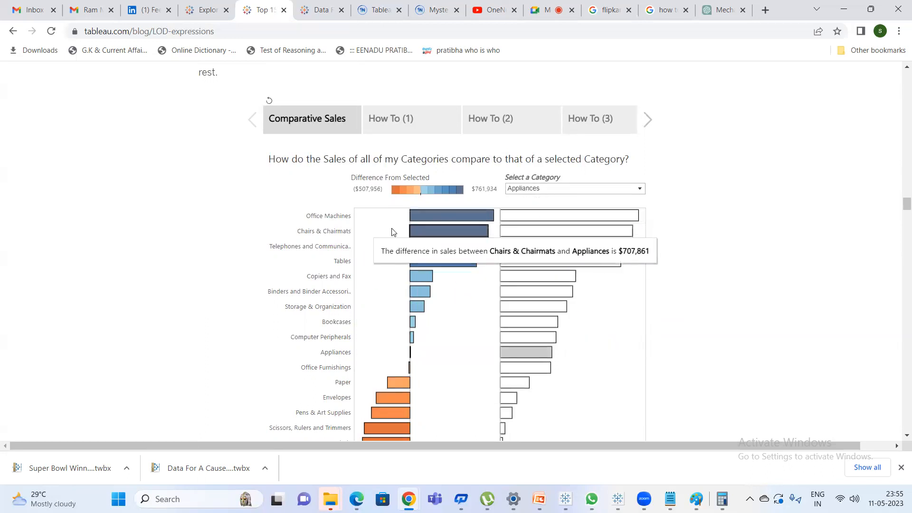
{"action": "mouse_move", "coordinate": [408, 216]}
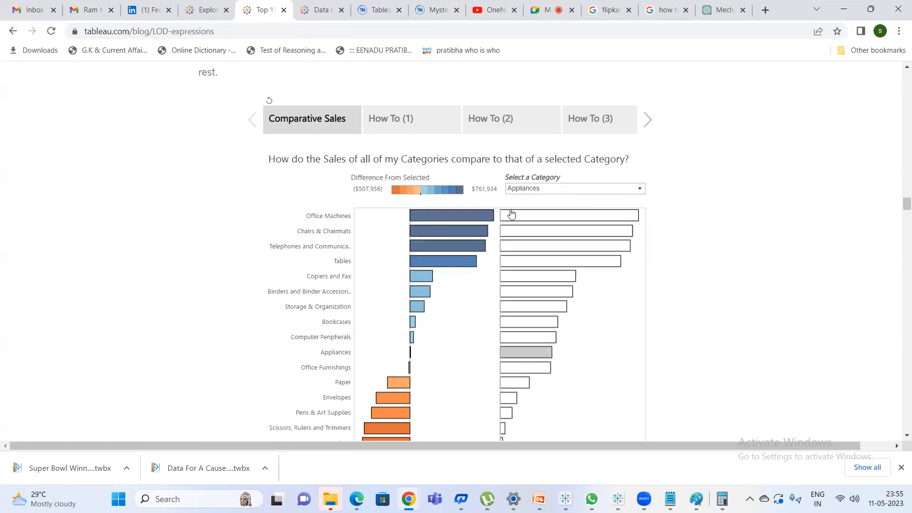
Examine the article's examples from average of top deals by sales rep through percent difference from average across a range.
{"action": "scroll", "coordinate": [718, 198], "scroll_direction": "down", "scroll_amount": 10}
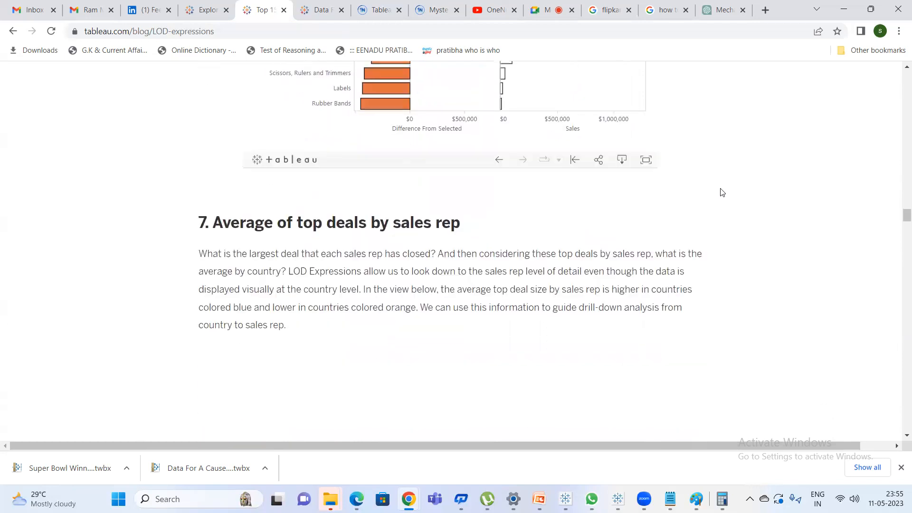
{"action": "scroll", "coordinate": [723, 191], "scroll_direction": "down", "scroll_amount": 2}
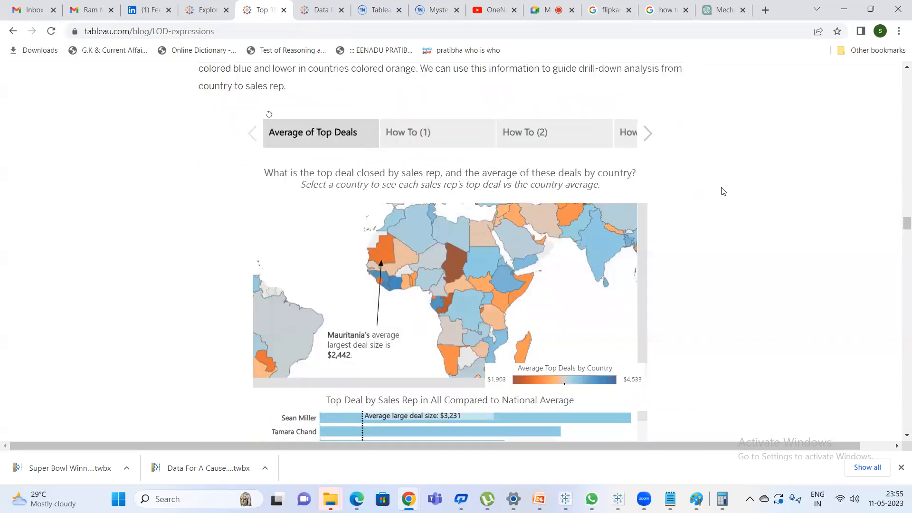
{"action": "scroll", "coordinate": [723, 191], "scroll_direction": "down", "scroll_amount": 12}
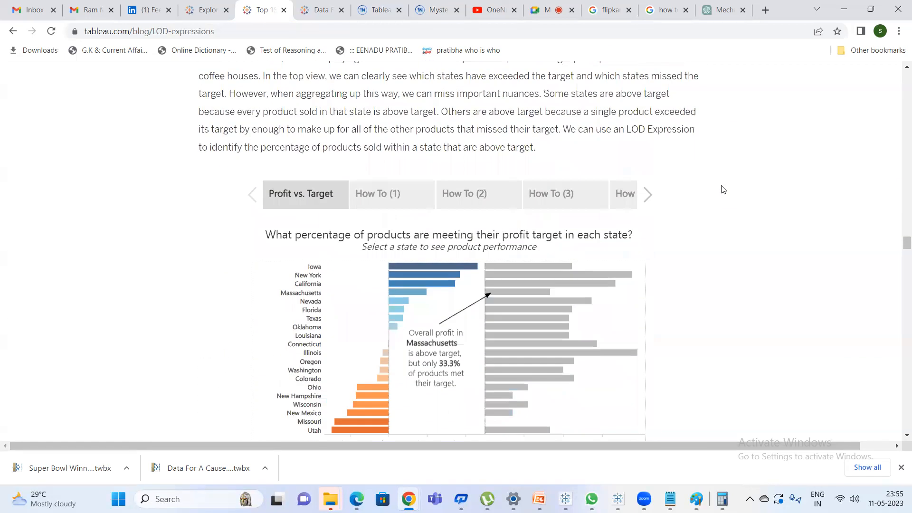
{"action": "scroll", "coordinate": [723, 189], "scroll_direction": "up", "scroll_amount": 4}
{"action": "scroll", "coordinate": [723, 189], "scroll_direction": "down", "scroll_amount": 13}
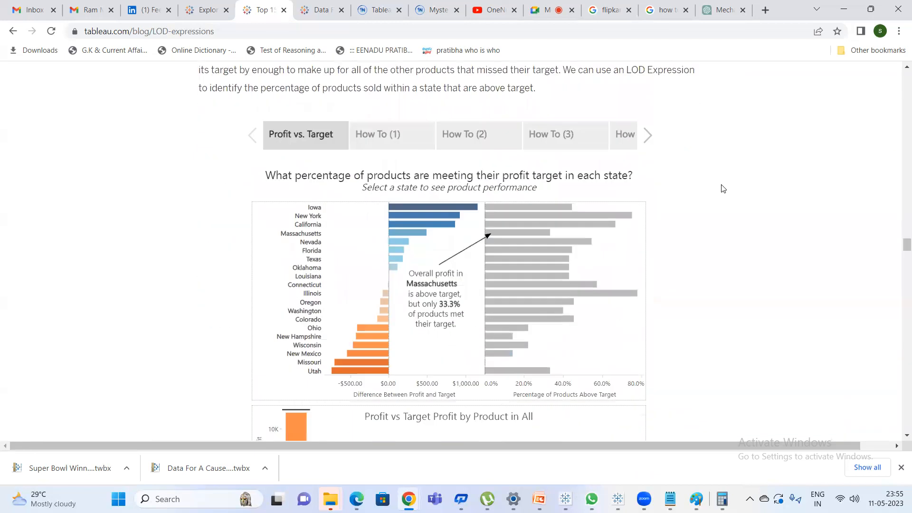
{"action": "scroll", "coordinate": [723, 189], "scroll_direction": "down", "scroll_amount": 20}
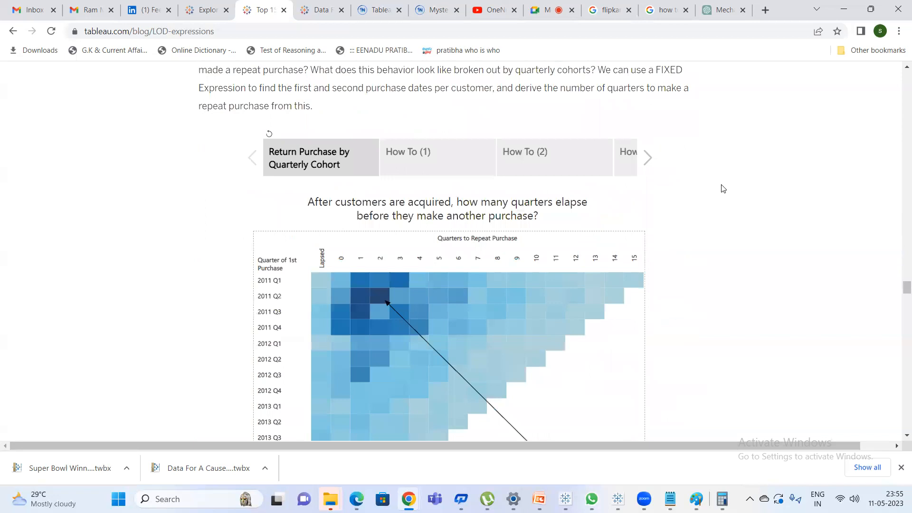
{"action": "scroll", "coordinate": [723, 188], "scroll_direction": "down", "scroll_amount": 10}
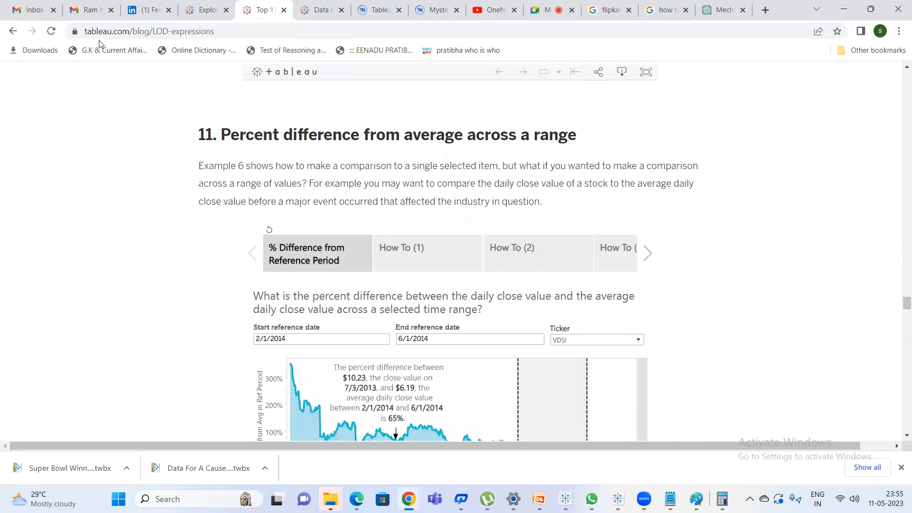
Copy the article's web address and paste it into the Notepad notes below "exclude comparitive analysis".
{"action": "left_click", "coordinate": [184, 31]}
{"action": "key", "text": "ctrl+c"}
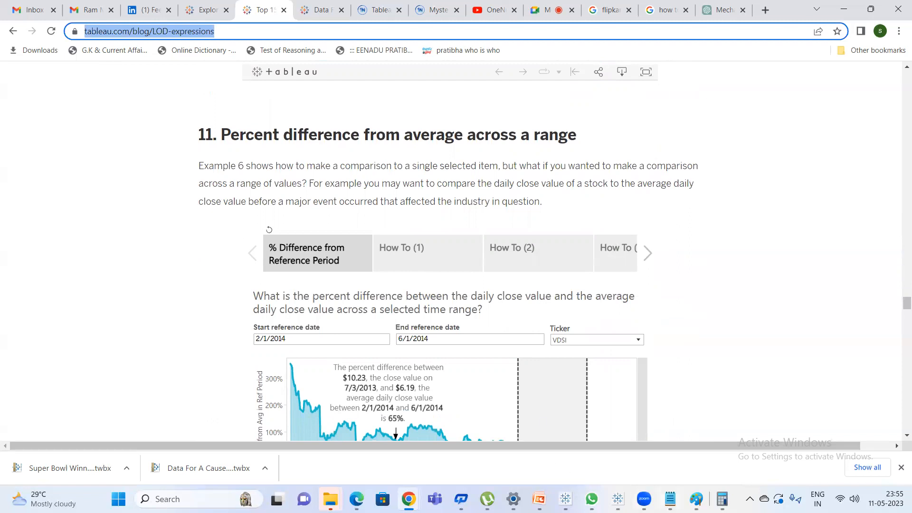
{"action": "left_click", "coordinate": [670, 499]}
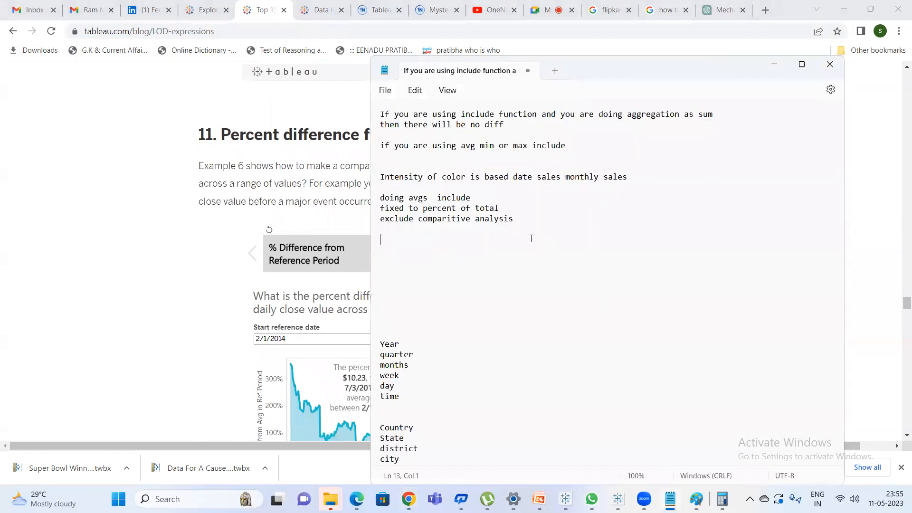
{"action": "key", "text": "ctrl+v"}
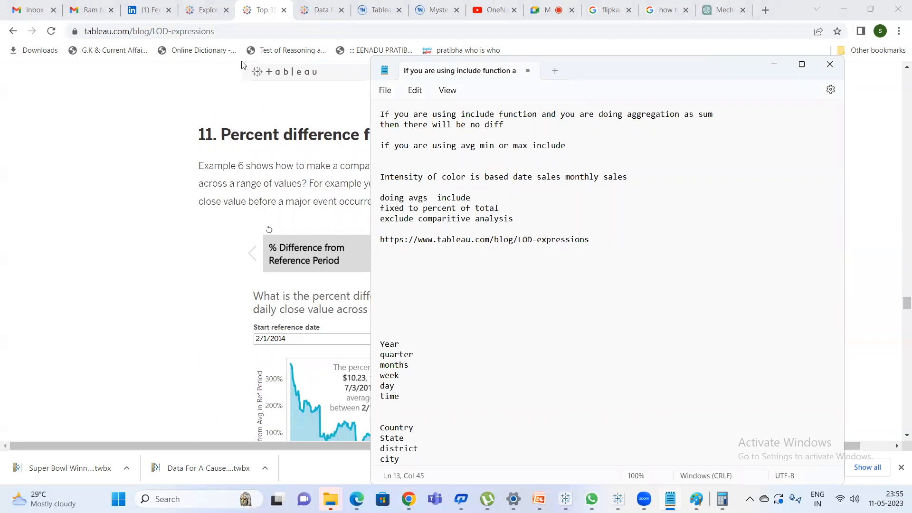
Switch back to Chrome and examine the article's remaining examples, including relative period filtering, proportional brushing and annual purchase frequency by customer cohort.
{"action": "left_click", "coordinate": [181, 212]}
{"action": "scroll", "coordinate": [189, 221], "scroll_direction": "down", "scroll_amount": 10}
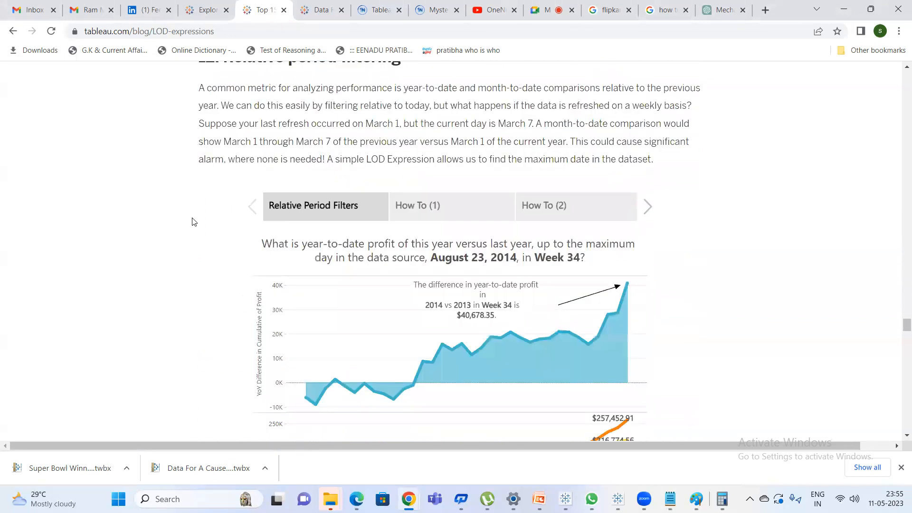
{"action": "scroll", "coordinate": [192, 222], "scroll_direction": "down", "scroll_amount": 20}
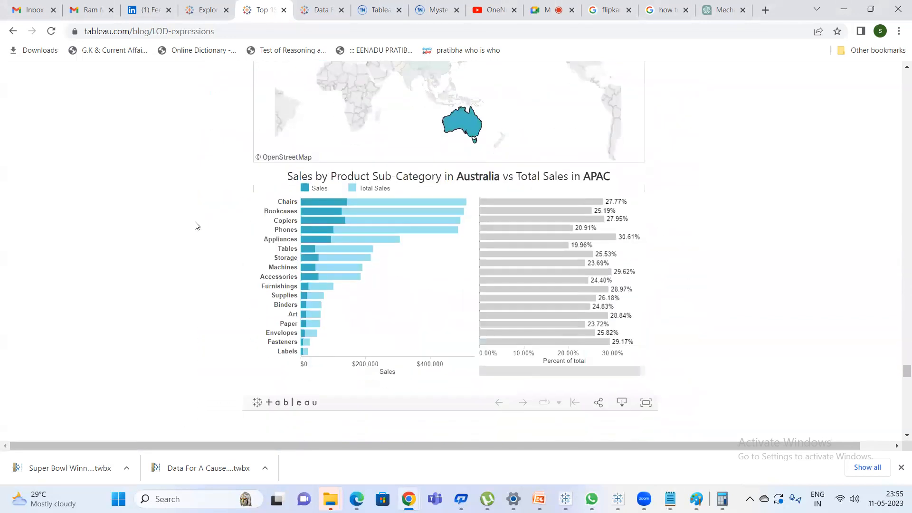
{"action": "scroll", "coordinate": [198, 228], "scroll_direction": "down", "scroll_amount": 6}
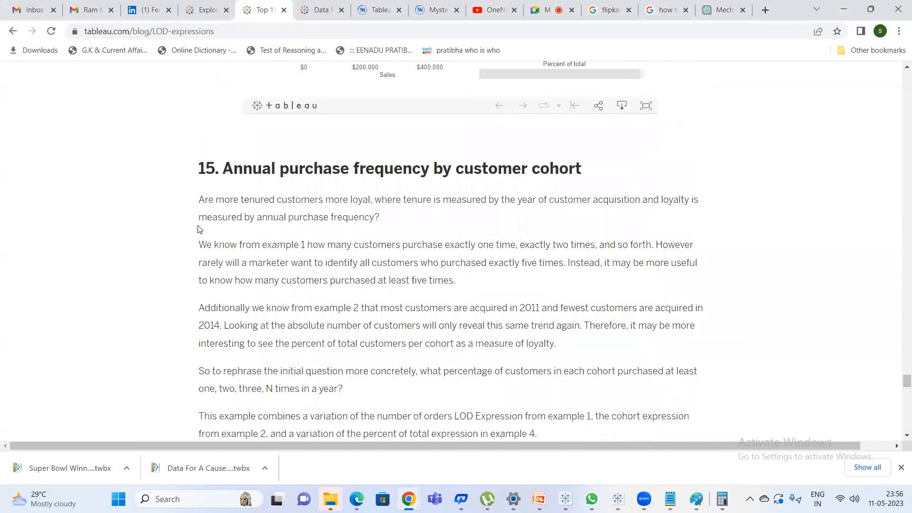
{"action": "scroll", "coordinate": [199, 229], "scroll_direction": "down", "scroll_amount": 7}
{"action": "scroll", "coordinate": [199, 229], "scroll_direction": "up", "scroll_amount": 13}
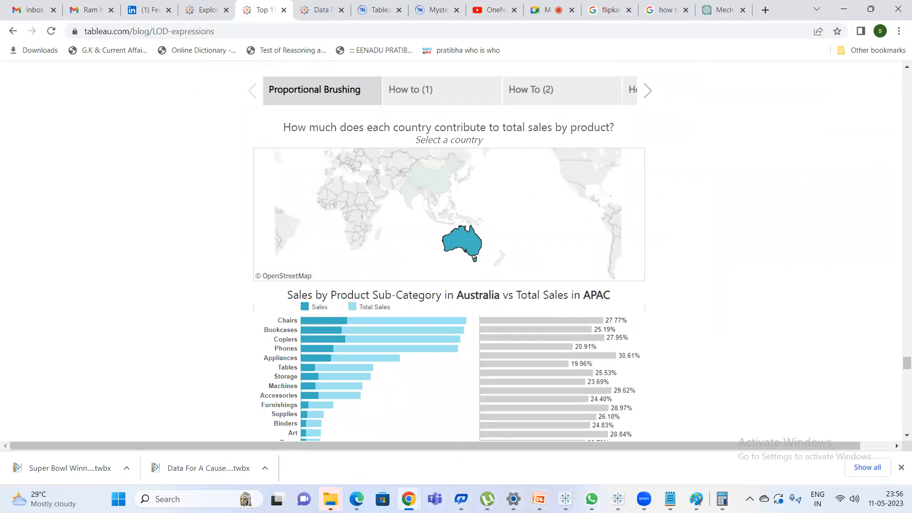
{"action": "left_click", "coordinate": [409, 499]}
{"action": "left_click", "coordinate": [346, 437]}
{"action": "left_click", "coordinate": [696, 55]}
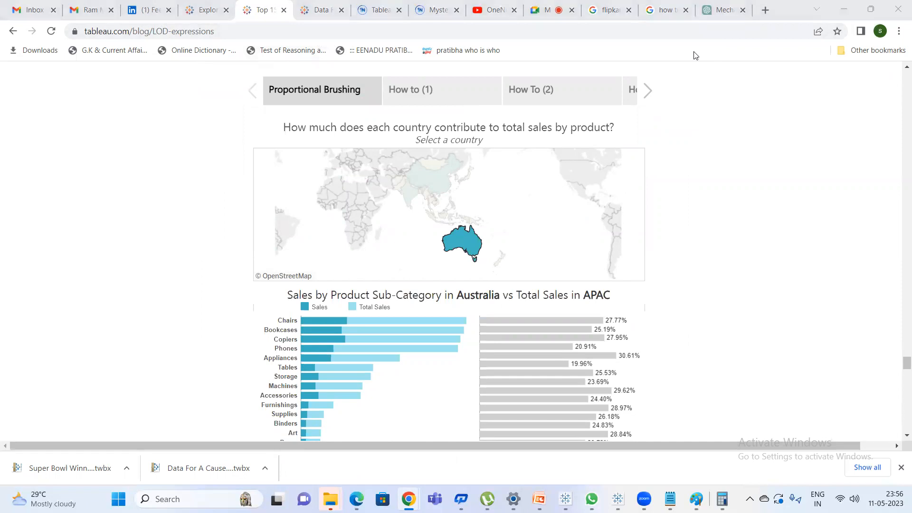
Check the Google Meet call, and switch to the Tableau workbook Book1 to add a new blank worksheet.
{"action": "left_click", "coordinate": [544, 12]}
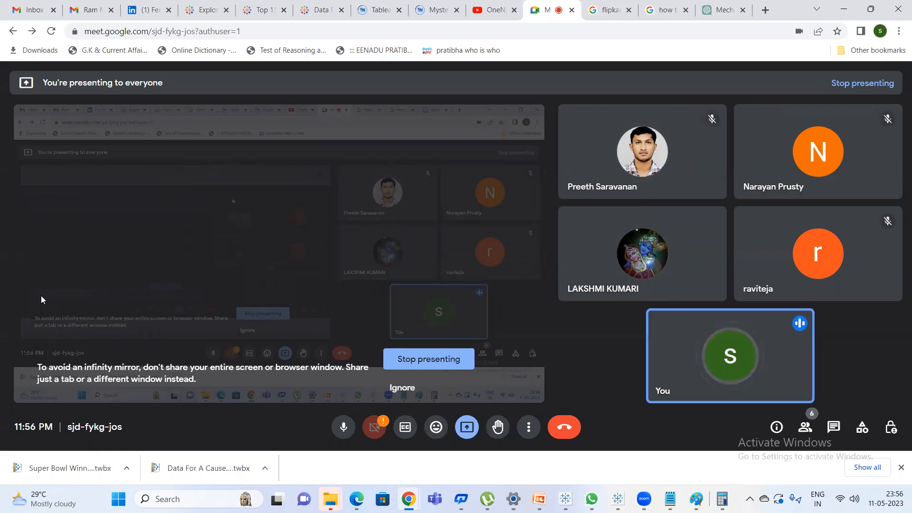
{"action": "left_click", "coordinate": [540, 498]}
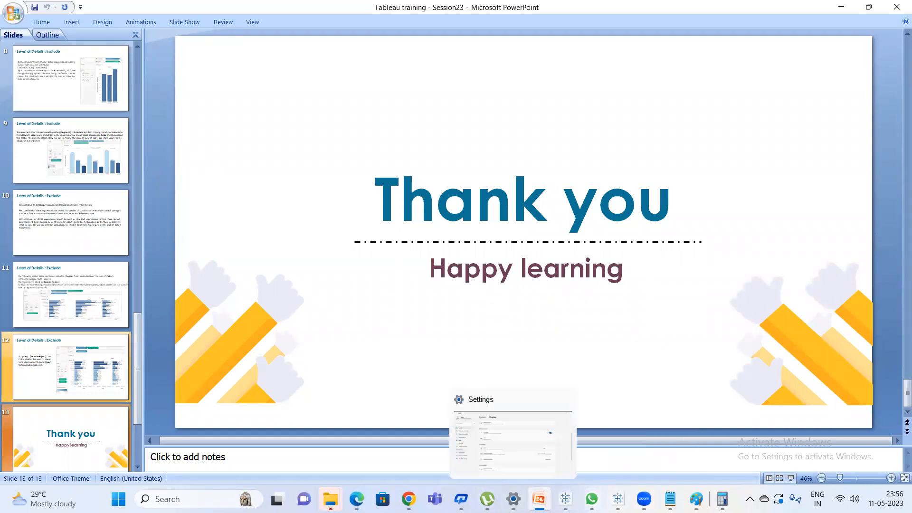
{"action": "left_click", "coordinate": [565, 499]}
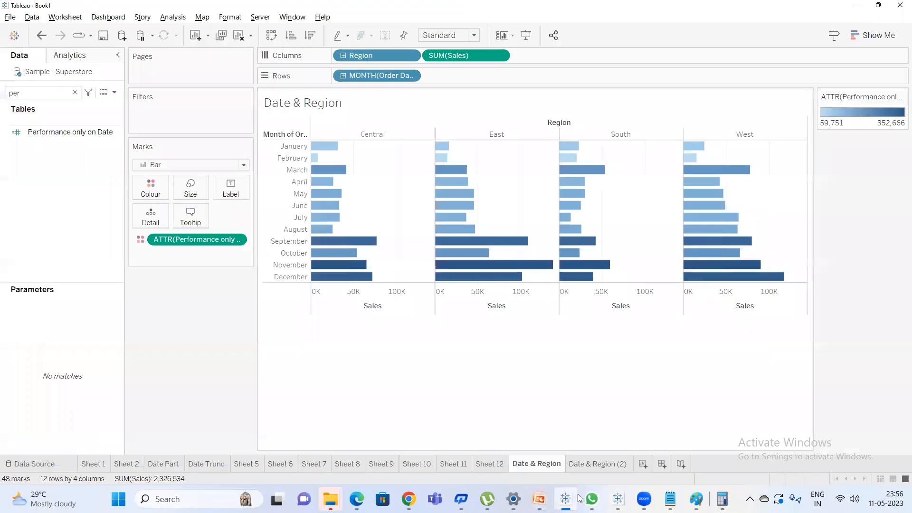
{"action": "left_click", "coordinate": [643, 464]}
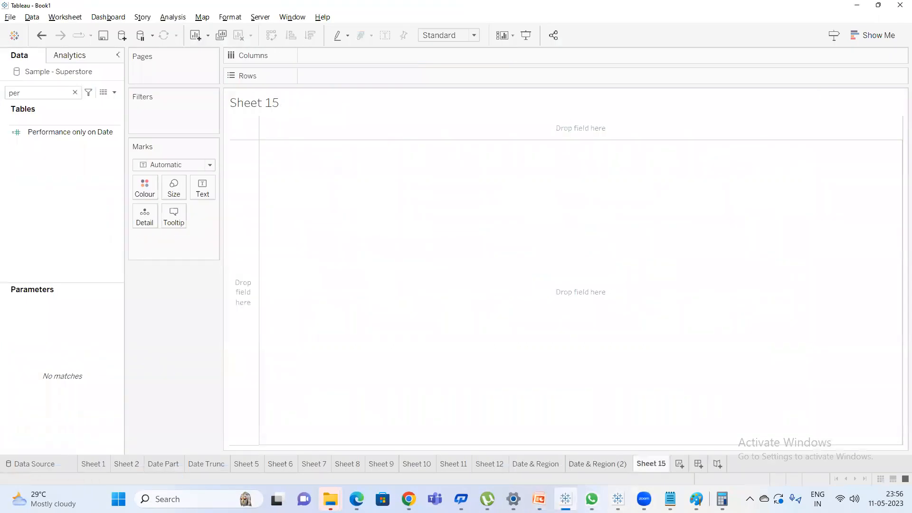
Switch to Notepad and add the lines "Donut chart" and "two pie chart" directly below the article link.
{"action": "left_click", "coordinate": [670, 499]}
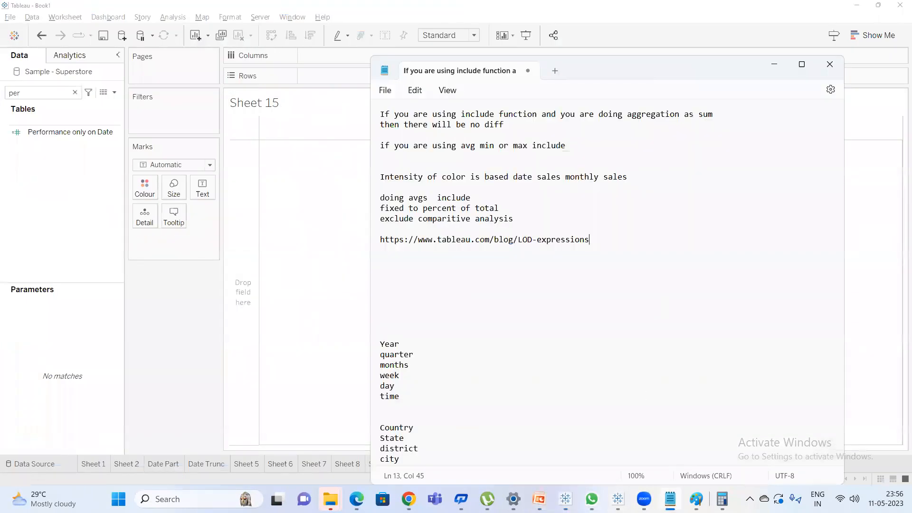
{"action": "key", "text": "Return"}
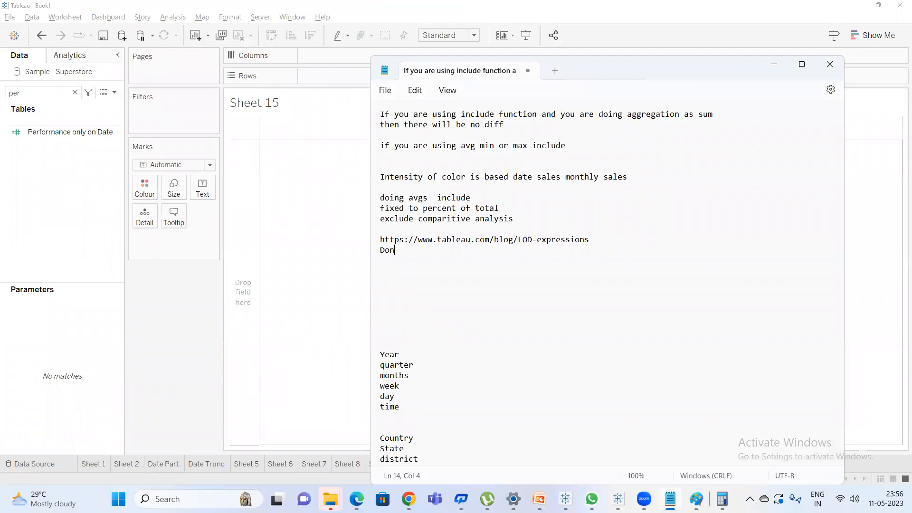
{"action": "type", "text": "Donut chart"}
{"action": "key", "text": "Return"}
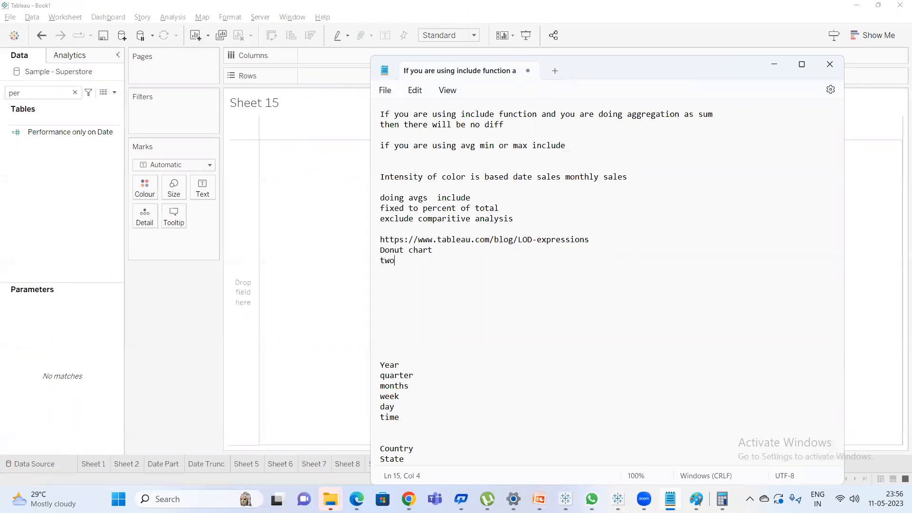
{"action": "type", "text": "two pie chart"}
Switch back to Tableau and build a view on Sheet 15 with summed Sales on Rows and Region on Columns.
{"action": "left_click", "coordinate": [258, 223]}
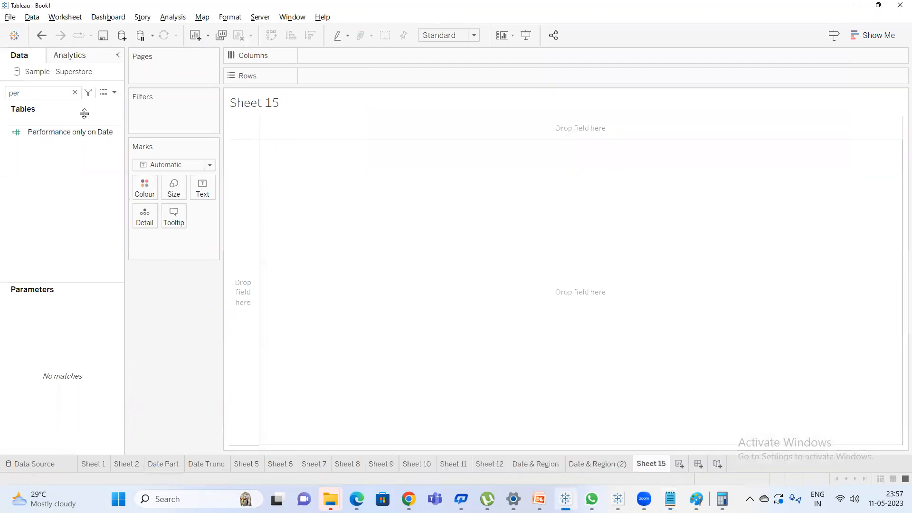
{"action": "left_click", "coordinate": [74, 92]}
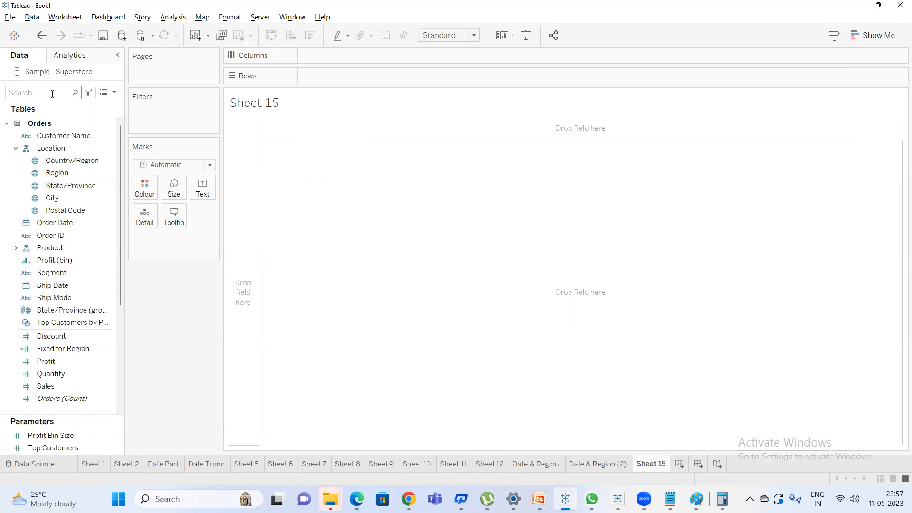
{"action": "type", "text": "sa"}
{"action": "double_click", "coordinate": [55, 144]}
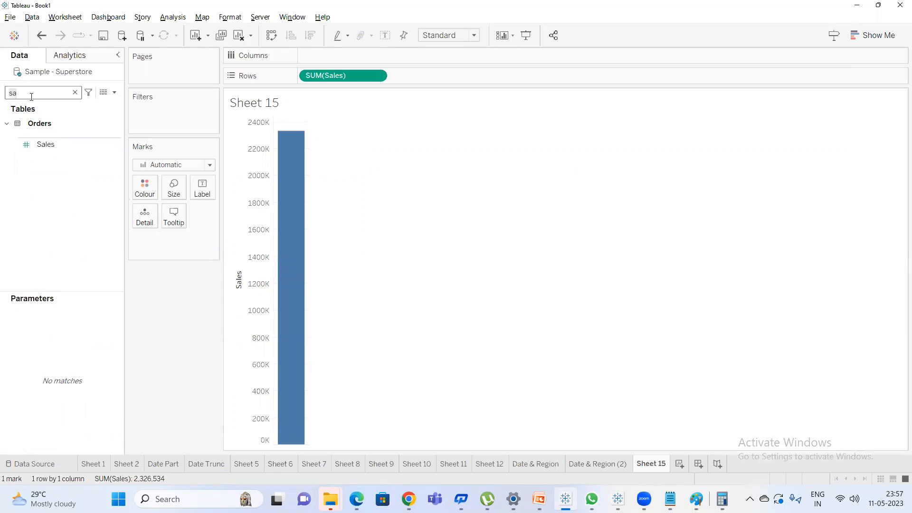
{"action": "key", "text": "BackSpace"}
{"action": "key", "text": "BackSpace"}
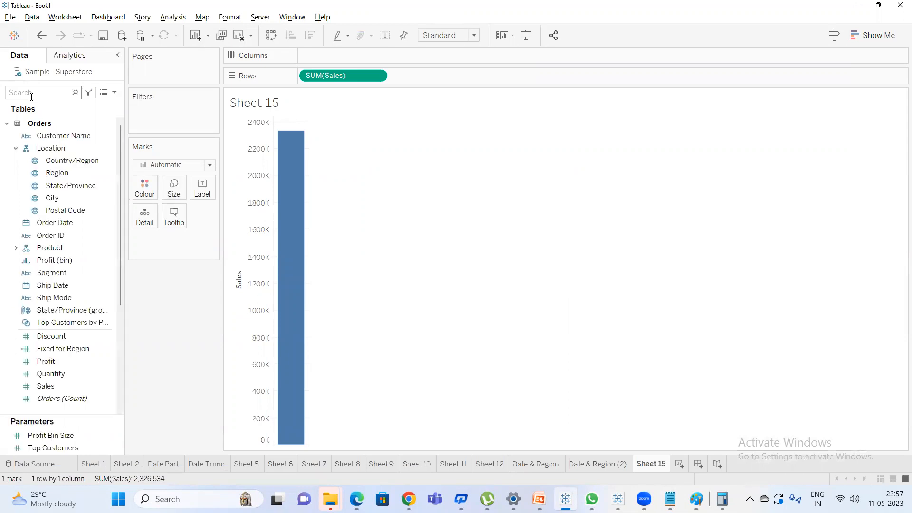
{"action": "type", "text": "re"}
{"action": "double_click", "coordinate": [74, 159]}
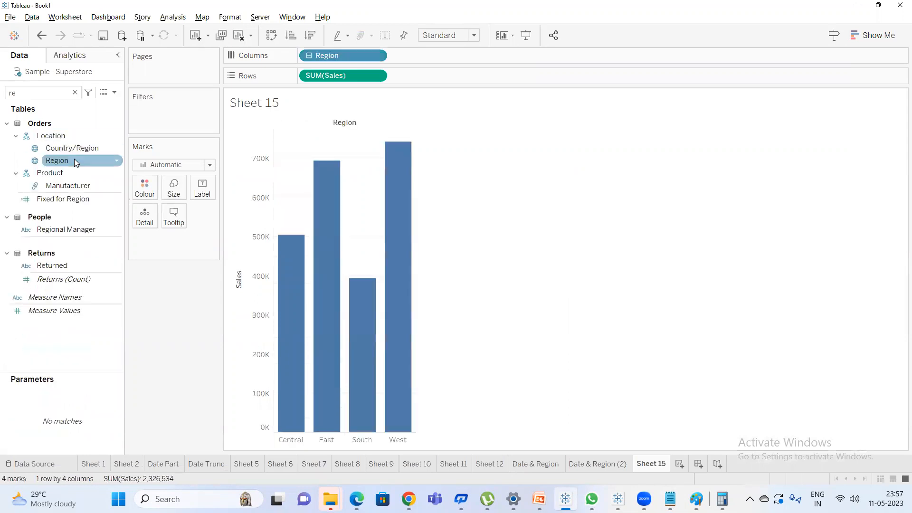
Convert the Sales by Region bar chart into a pie chart.
{"action": "left_click", "coordinate": [879, 36]}
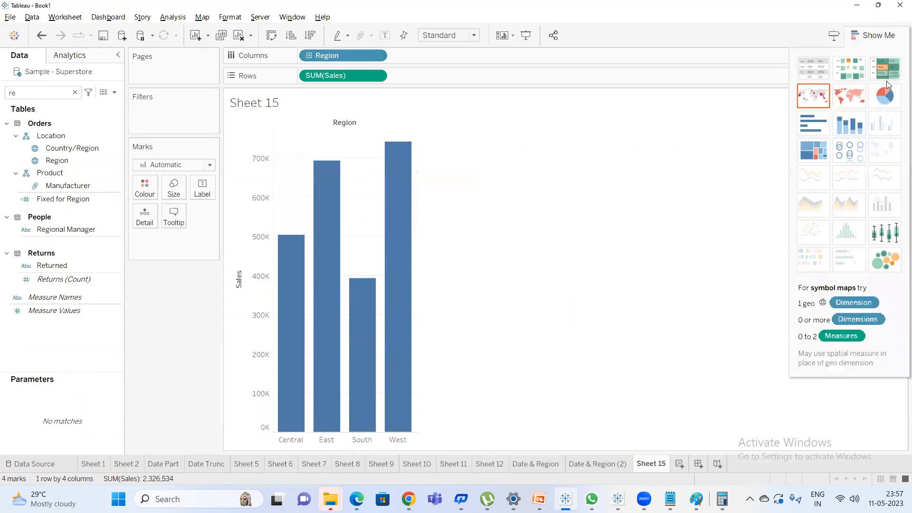
{"action": "left_click", "coordinate": [878, 97]}
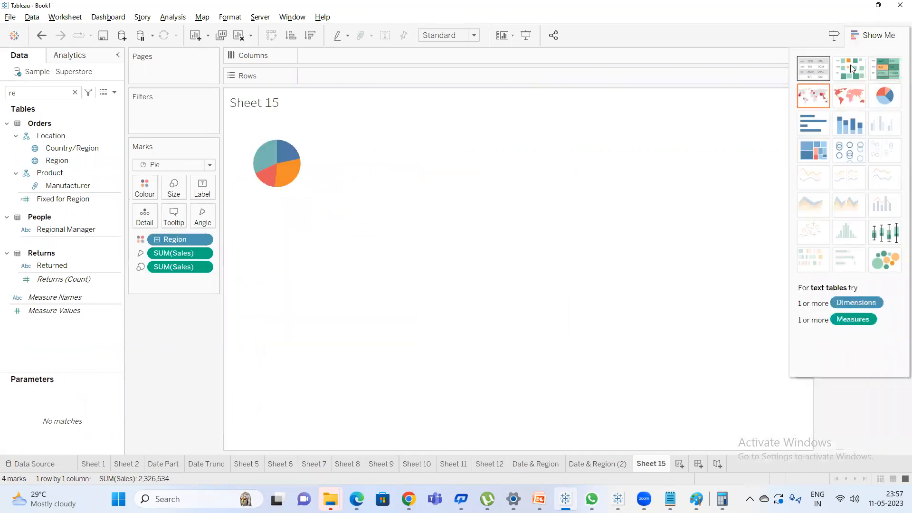
{"action": "left_click", "coordinate": [879, 35]}
Add two SUM(0) calculations to Rows to produce two identical pie charts.
{"action": "double_click", "coordinate": [335, 80]}
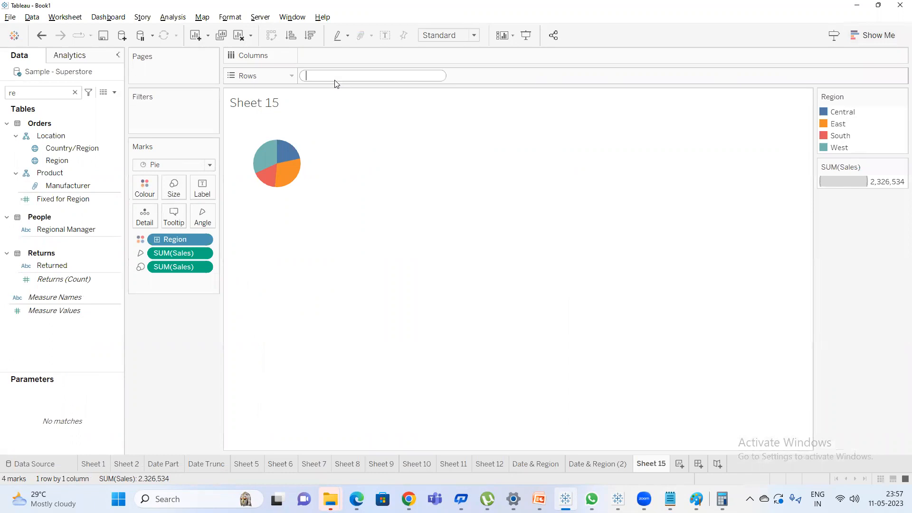
{"action": "type", "text": "sum"}
{"action": "key", "text": "Return"}
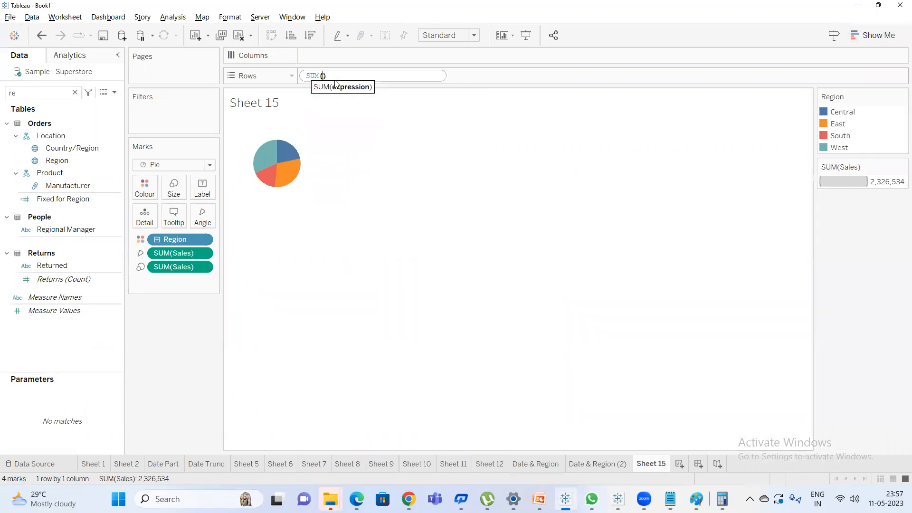
{"action": "key", "text": "Return"}
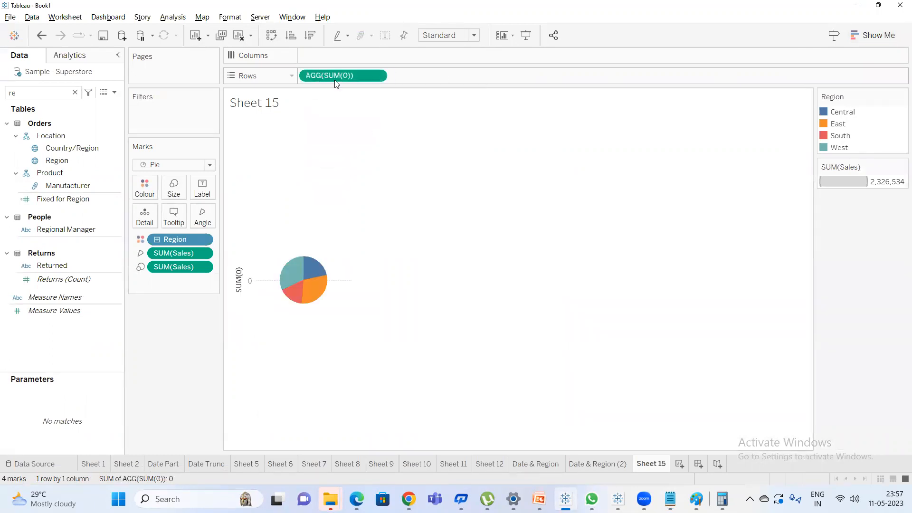
{"action": "double_click", "coordinate": [416, 77]}
{"action": "type", "text": "sum"}
{"action": "key", "text": "Return"}
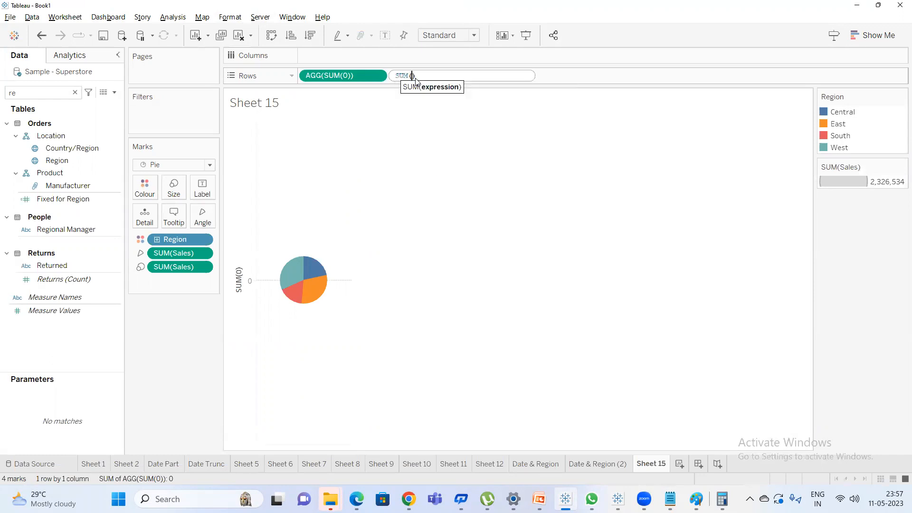
{"action": "type", "text": "0"}
{"action": "key", "text": "Return"}
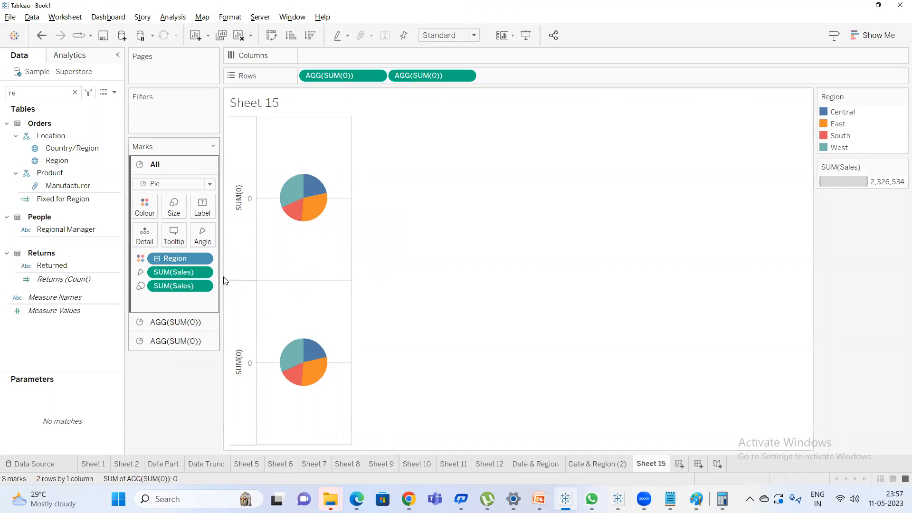
Colour the second SUM(0) pie by Category instead of Region.
{"action": "left_click", "coordinate": [177, 322]}
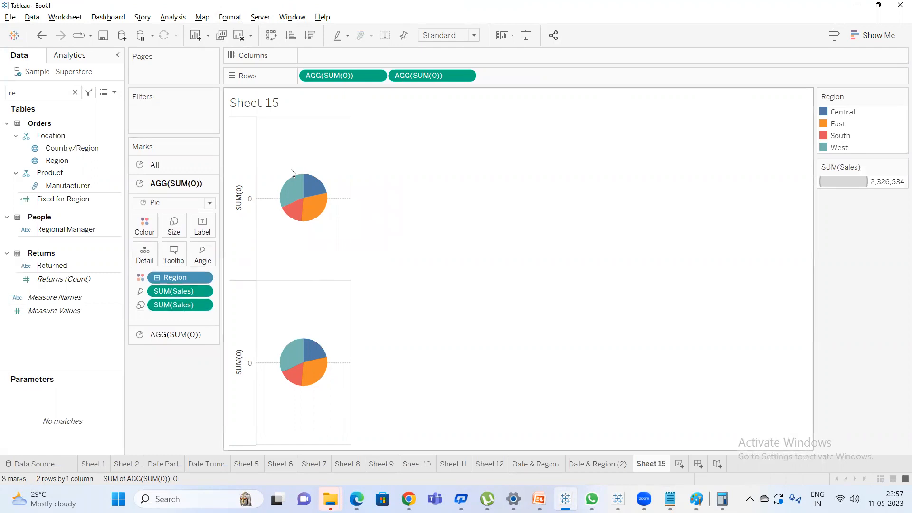
{"action": "left_click", "coordinate": [175, 339]}
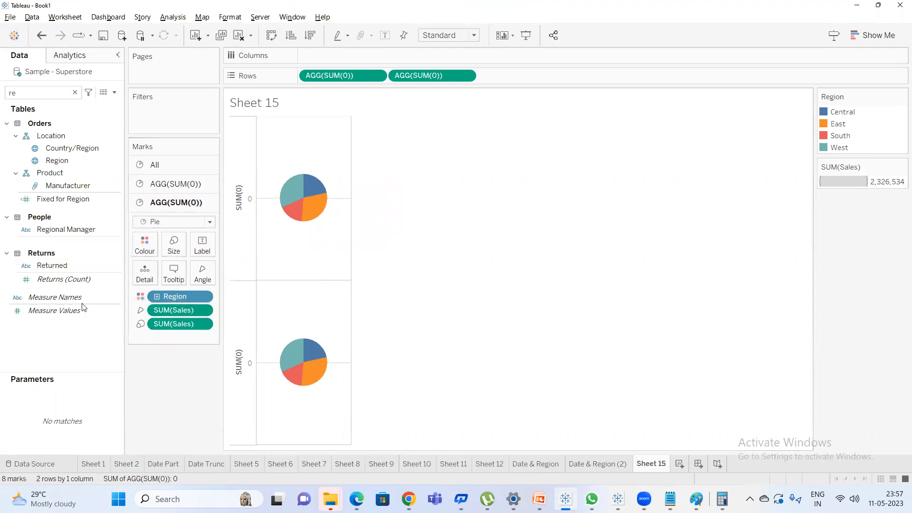
{"action": "left_click", "coordinate": [39, 97]}
{"action": "key", "text": "BackSpace"}
{"action": "key", "text": "BackSpace"}
{"action": "type", "text": "ca"}
{"action": "left_click_drag", "start_coordinate": [71, 161], "coordinate": [138, 244]}
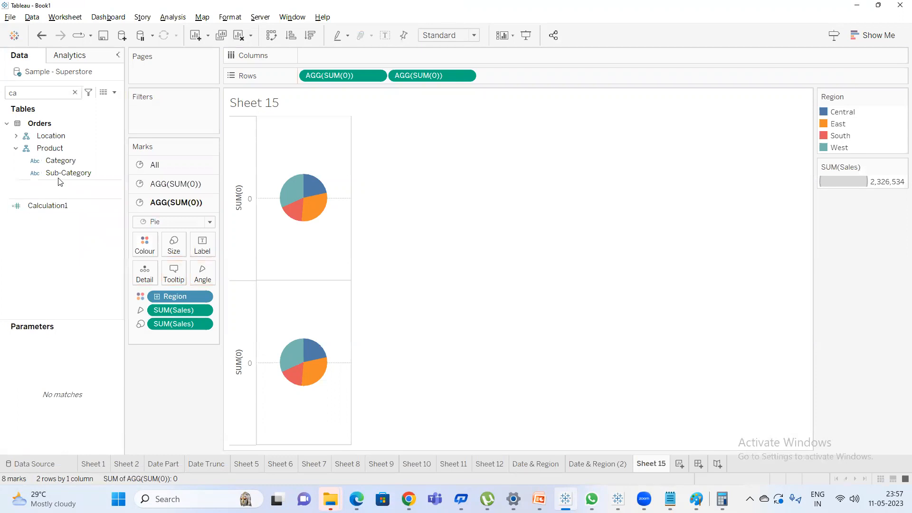
{"action": "left_click_drag", "start_coordinate": [61, 164], "coordinate": [143, 249]}
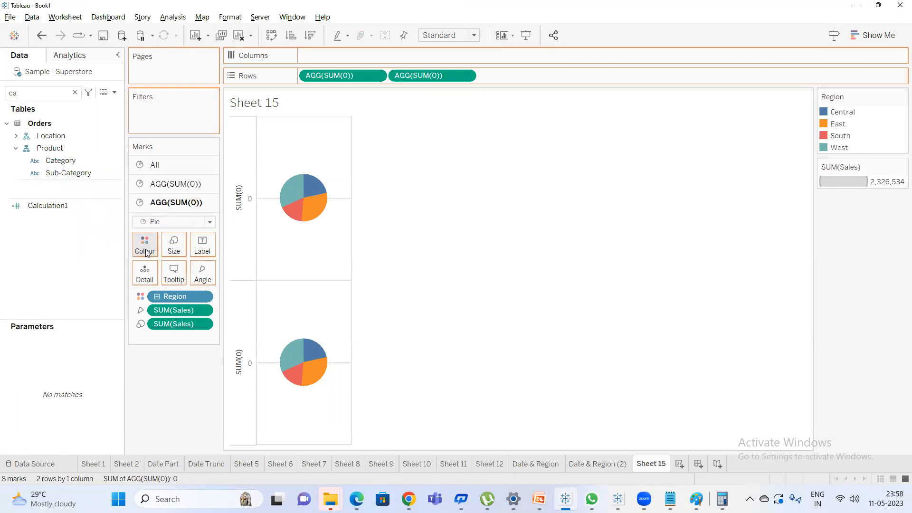
Replace Sales with Profit as the slice angle of the second pie.
{"action": "left_click", "coordinate": [47, 92]}
{"action": "key", "text": "BackSpace"}
{"action": "key", "text": "BackSpace"}
{"action": "type", "text": "pr"}
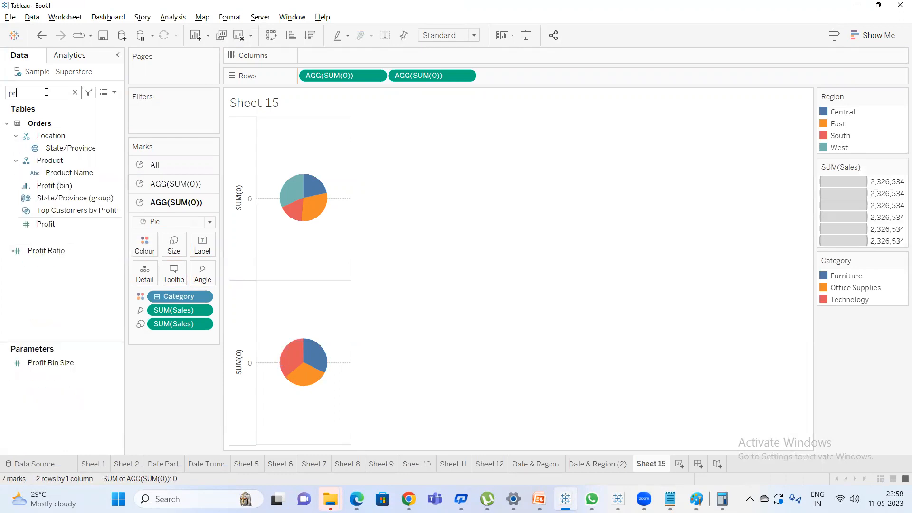
{"action": "left_click", "coordinate": [50, 226]}
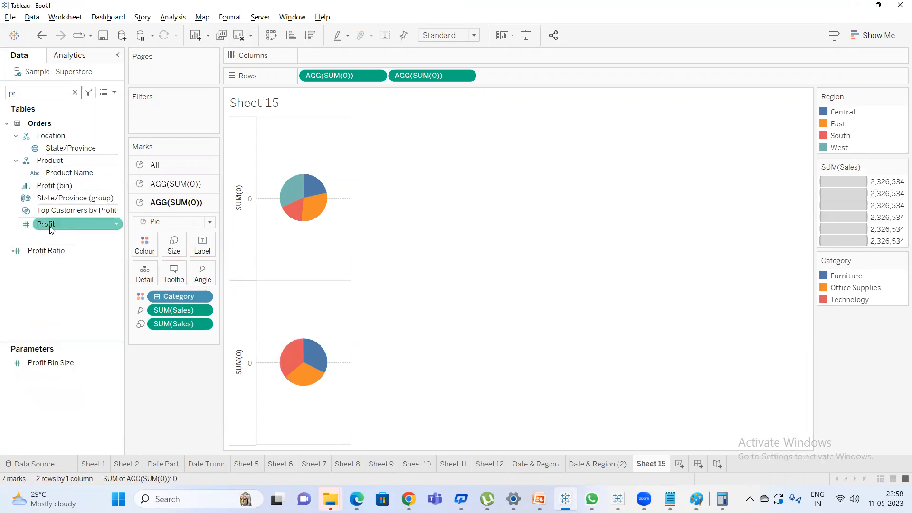
{"action": "left_click_drag", "start_coordinate": [49, 226], "coordinate": [203, 280]}
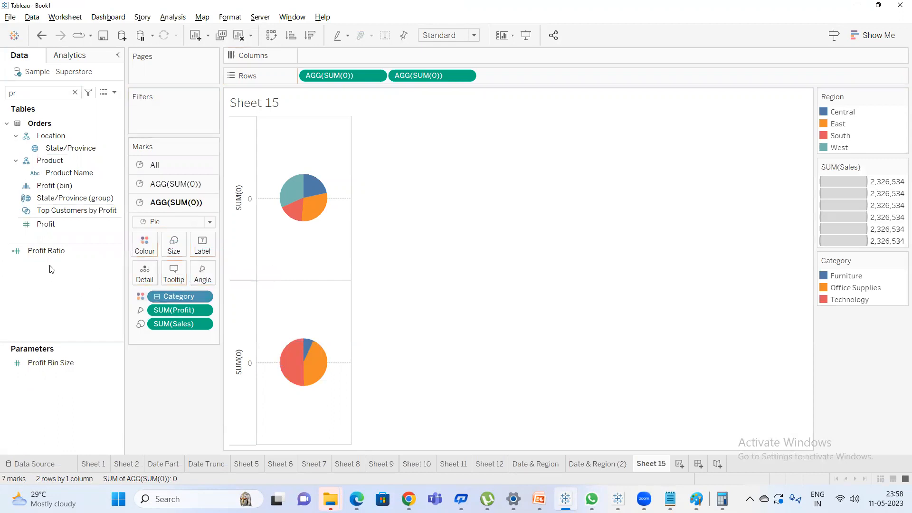
Size the second pie by Profit instead of Sales, undoing the accidental removal of the size field.
{"action": "left_click", "coordinate": [45, 224]}
{"action": "left_click_drag", "start_coordinate": [46, 224], "coordinate": [174, 246]}
{"action": "left_click_drag", "start_coordinate": [176, 327], "coordinate": [175, 386]}
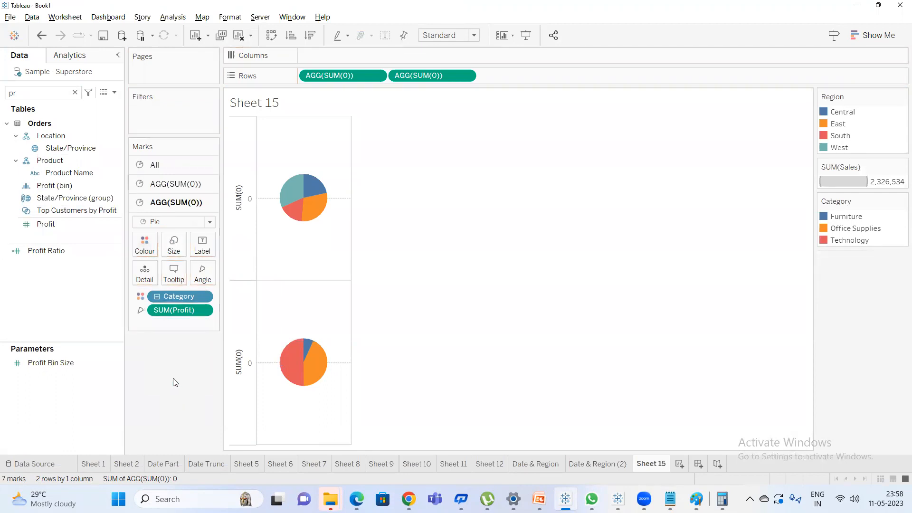
{"action": "key", "text": "ctrl+z"}
Overlay the two pies by making the second SUM(0) on Rows a dual axis.
{"action": "right_click", "coordinate": [430, 75]}
{"action": "left_click", "coordinate": [396, 406]}
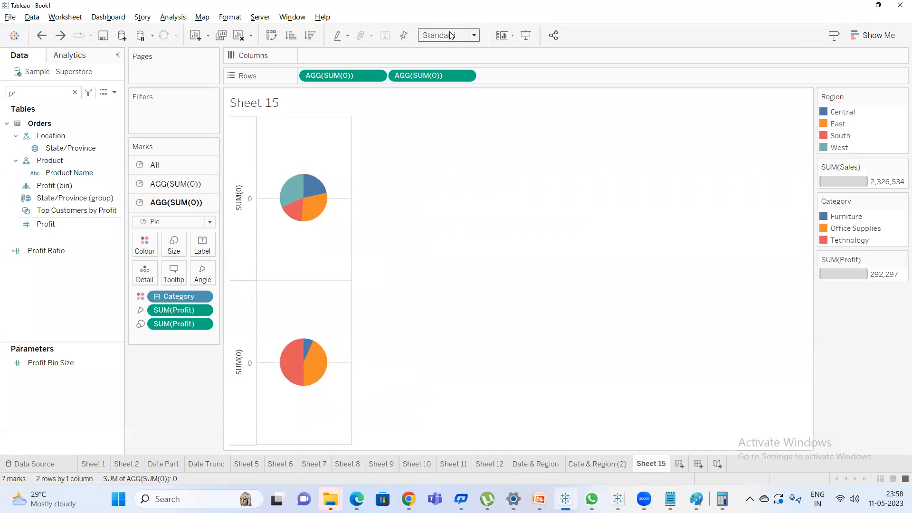
{"action": "right_click", "coordinate": [430, 75]}
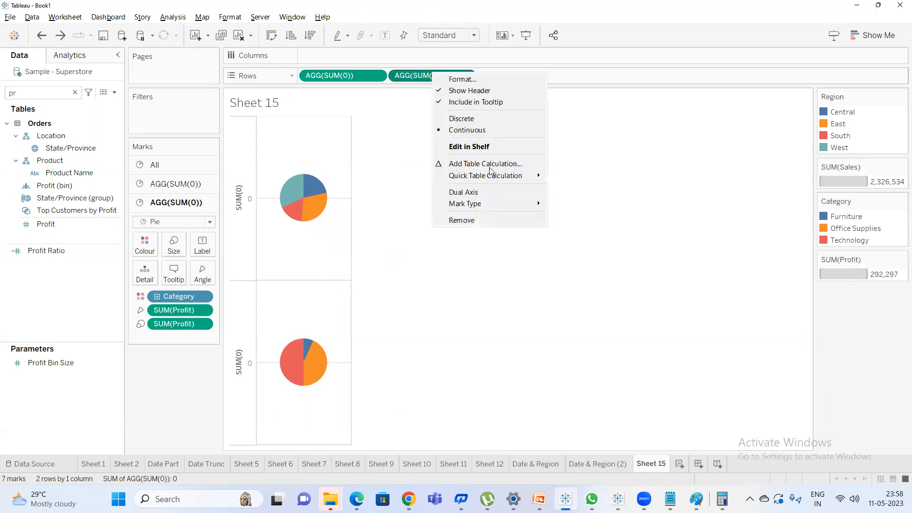
{"action": "left_click", "coordinate": [490, 191]}
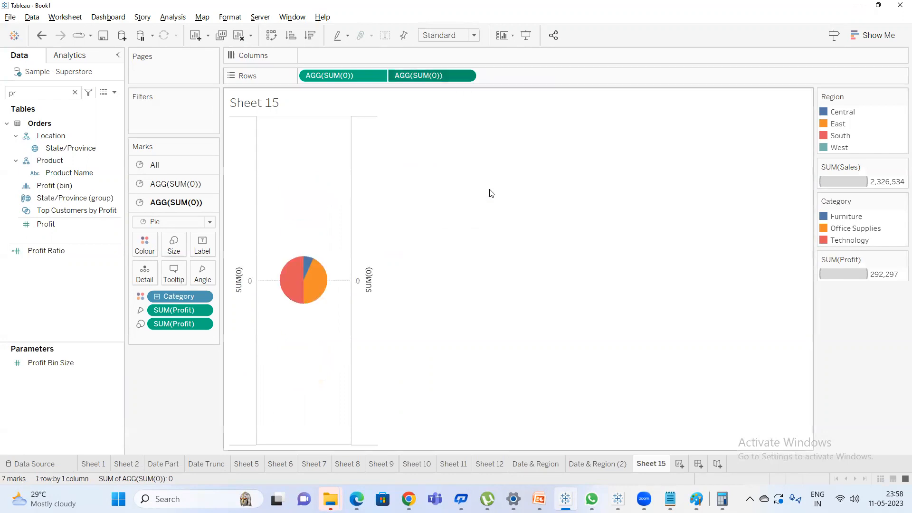
{"action": "right_click", "coordinate": [437, 74]}
{"action": "left_click", "coordinate": [408, 186]}
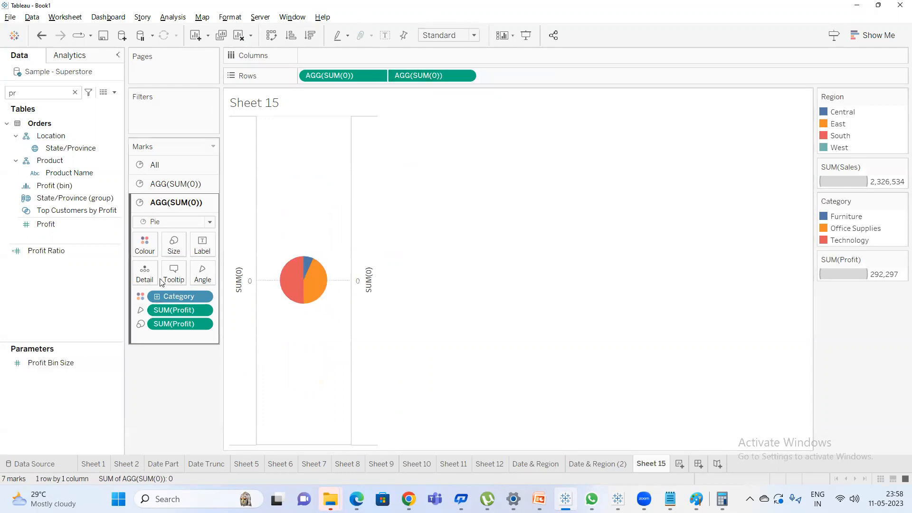
Shrink the Category pie slightly so the Region pie shows as a ring around it.
{"action": "left_click", "coordinate": [174, 245]}
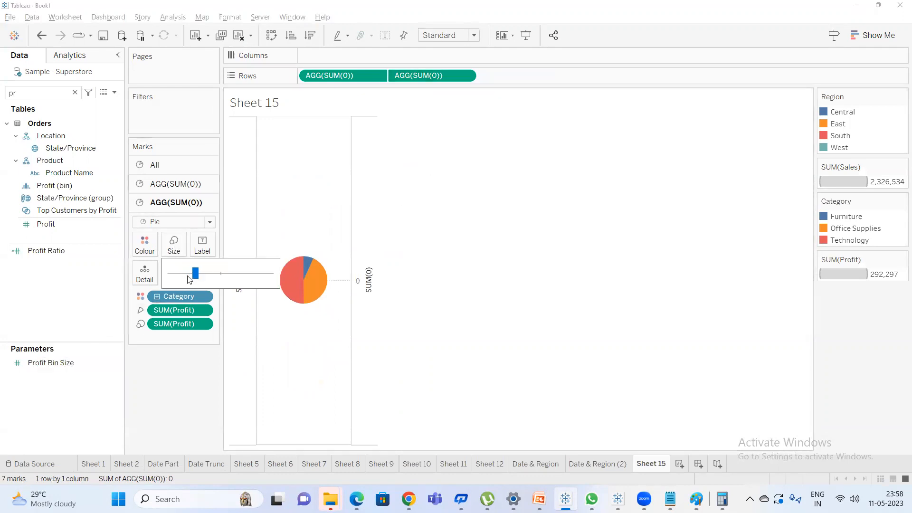
{"action": "left_click", "coordinate": [188, 276]}
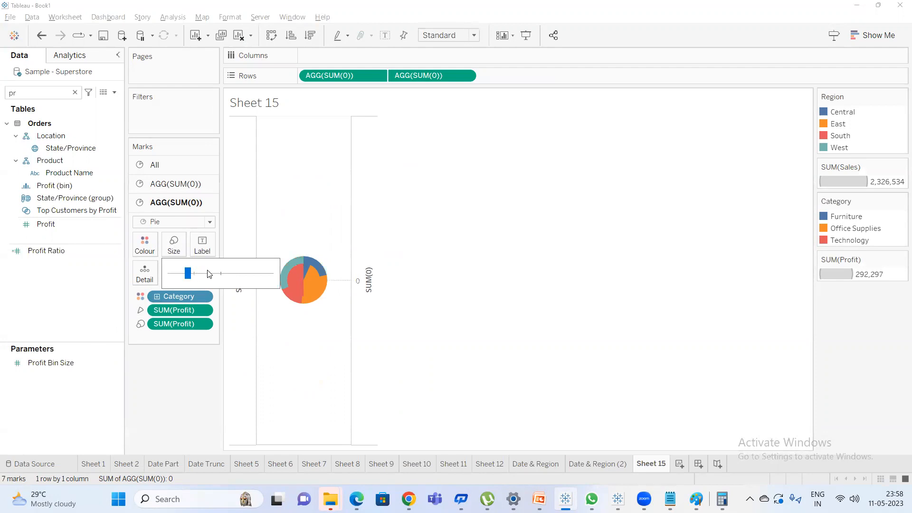
{"action": "left_click", "coordinate": [180, 369]}
Assign the Colour Blind palette to the Category colours of the inner pie.
{"action": "left_click", "coordinate": [145, 244]}
{"action": "left_click", "coordinate": [186, 283]}
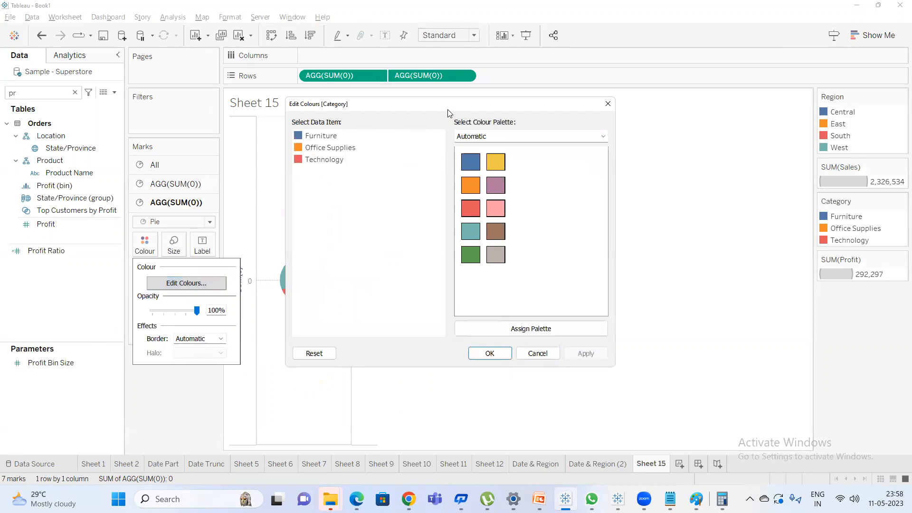
{"action": "left_click_drag", "start_coordinate": [559, 113], "coordinate": [669, 112]}
{"action": "left_click", "coordinate": [713, 136]}
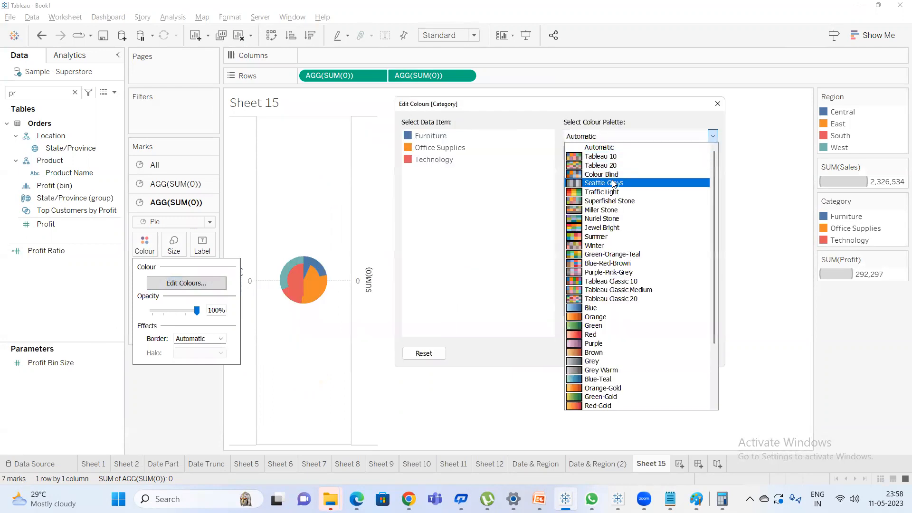
{"action": "left_click", "coordinate": [614, 175]}
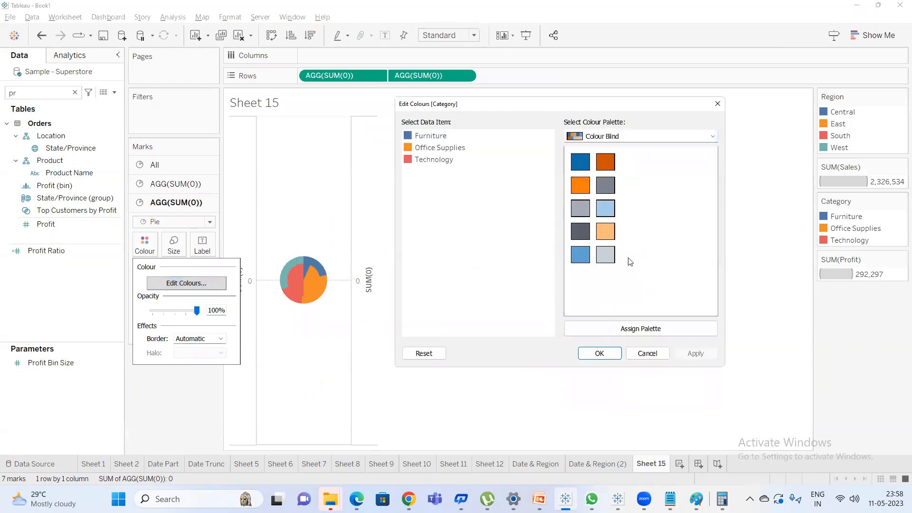
{"action": "left_click", "coordinate": [637, 329]}
{"action": "left_click", "coordinate": [603, 356]}
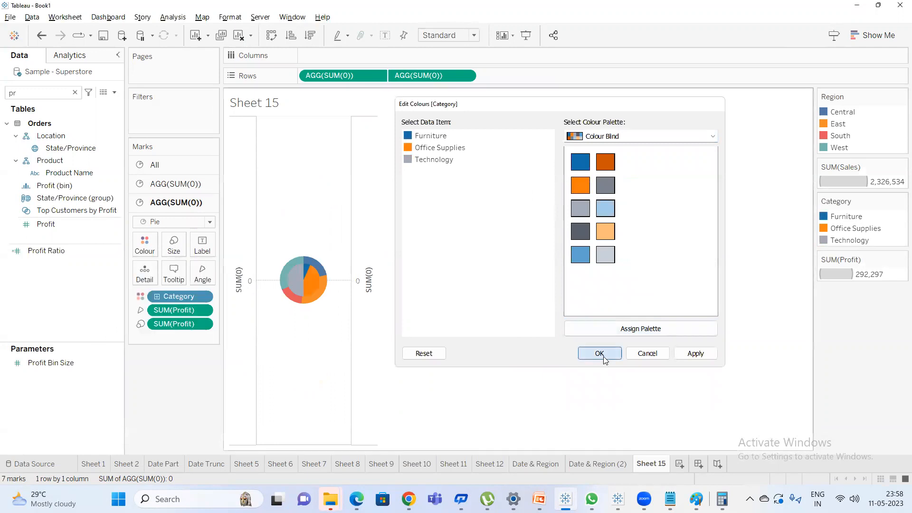
Assign the Summer palette to the Category colours of the inner pie.
{"action": "left_click", "coordinate": [144, 244]}
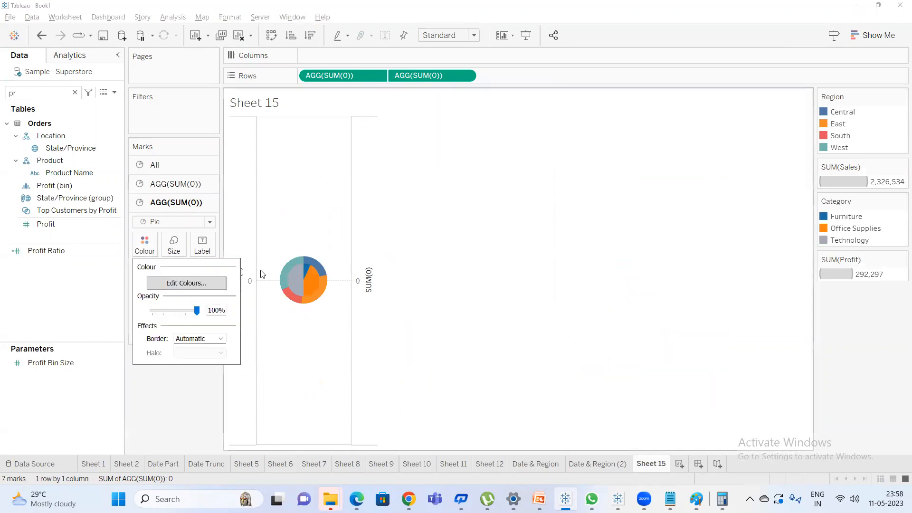
{"action": "left_click", "coordinate": [197, 284]}
{"action": "left_click", "coordinate": [487, 138]}
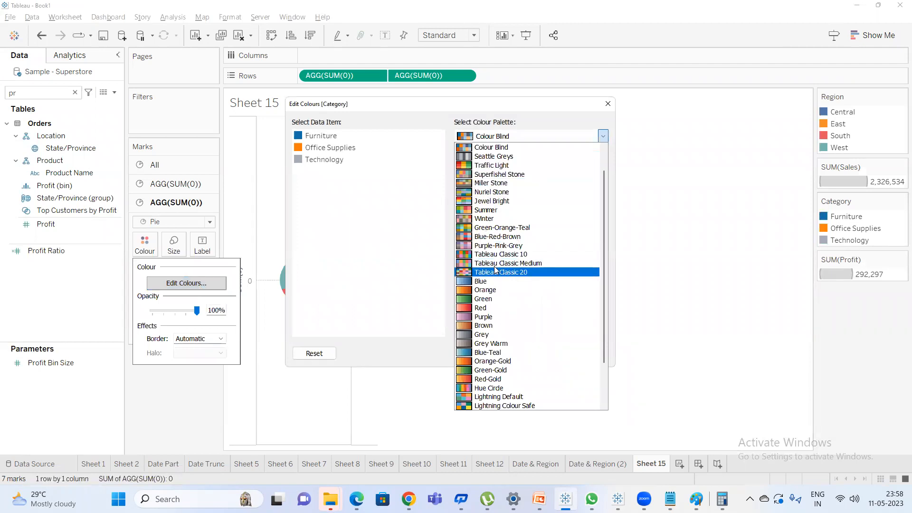
{"action": "left_click", "coordinate": [497, 212]}
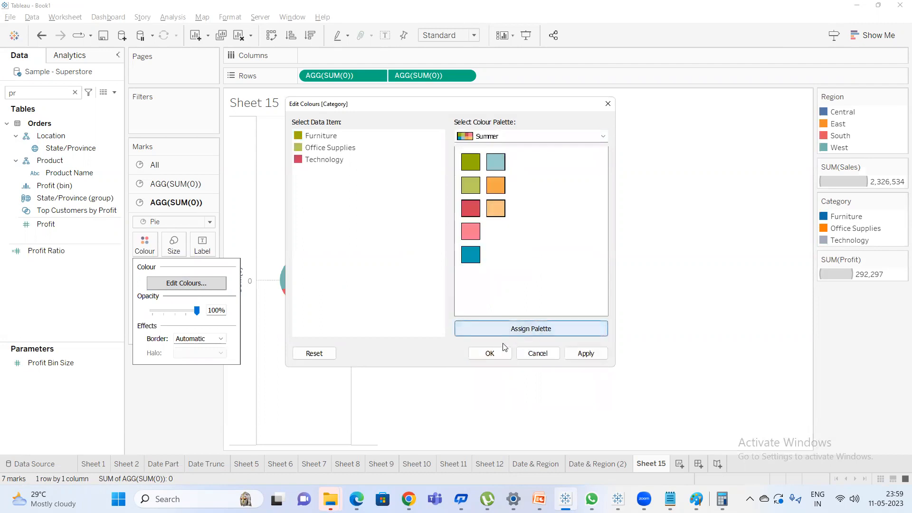
{"action": "left_click", "coordinate": [484, 352]}
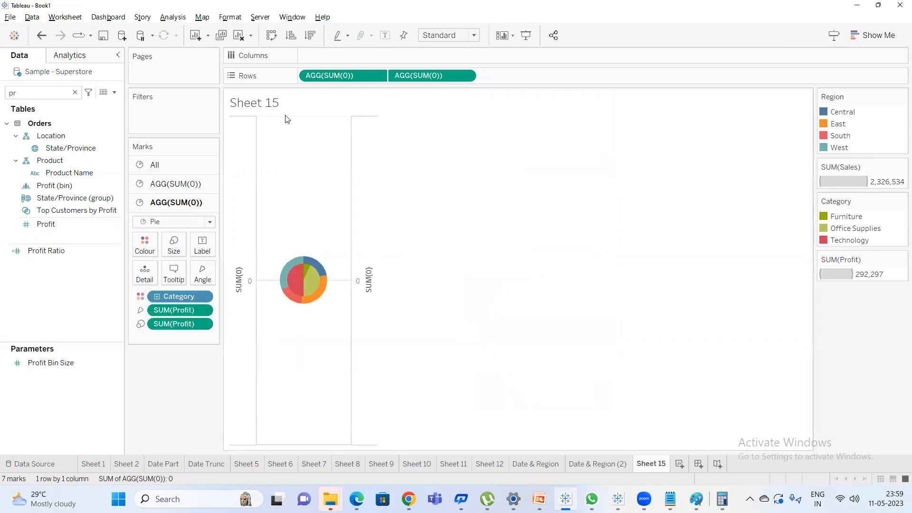
Fit the chart to Entire View and greatly enlarge the outer Region pie.
{"action": "left_click", "coordinate": [473, 42]}
{"action": "left_click", "coordinate": [457, 78]}
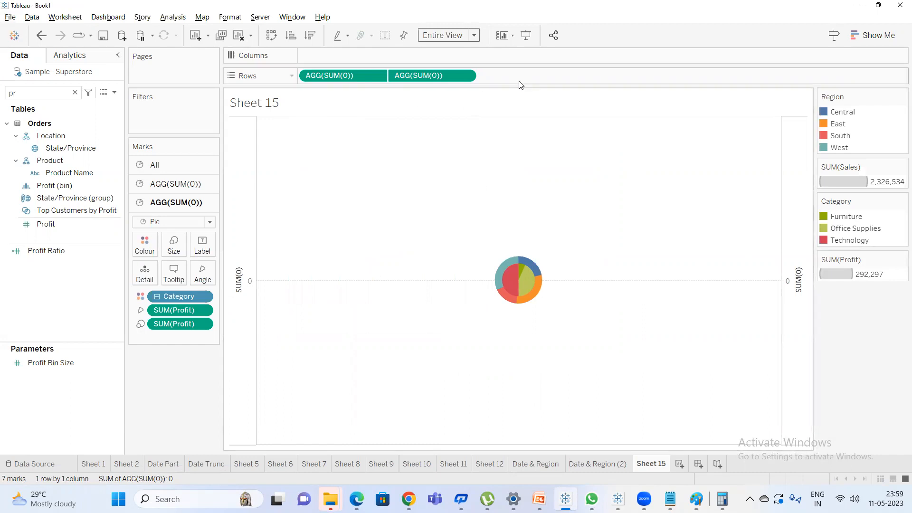
{"action": "left_click", "coordinate": [160, 184]}
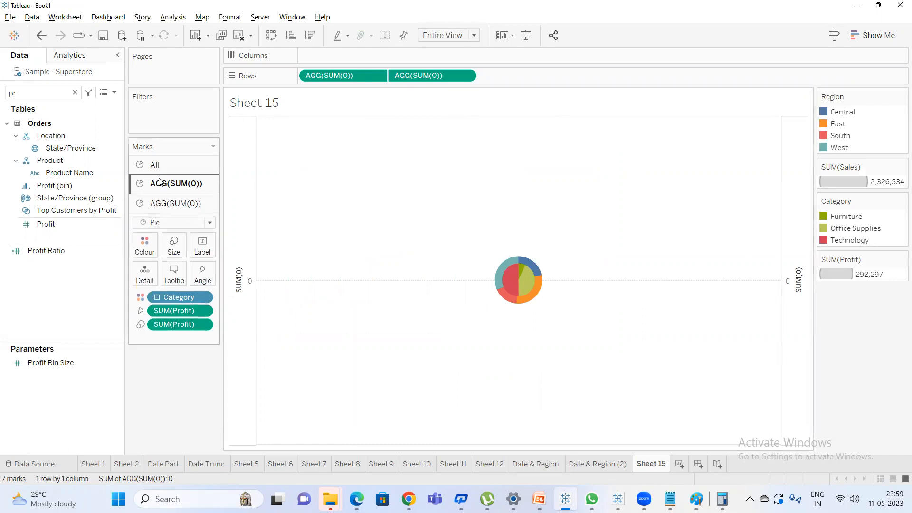
{"action": "left_click", "coordinate": [174, 226]}
{"action": "left_click", "coordinate": [250, 254]}
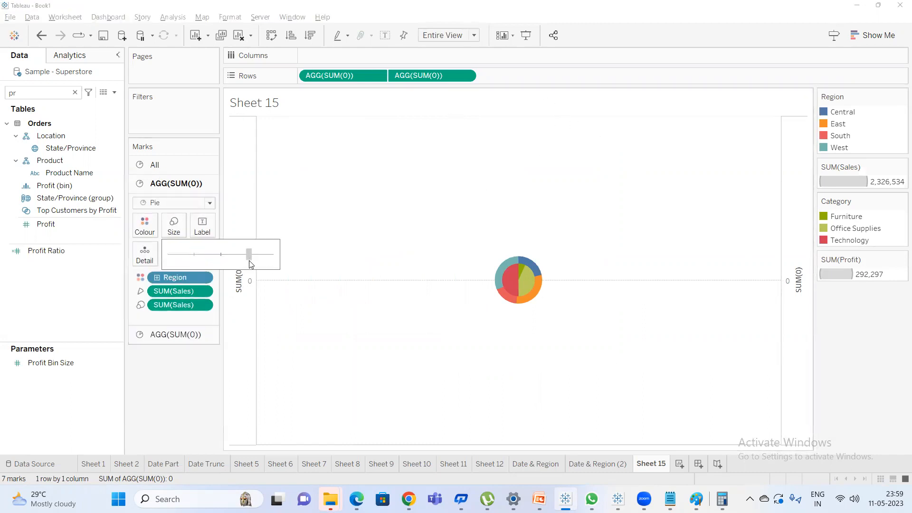
Enlarge the inner Category pie to about two-thirds of the Region pie's diameter.
{"action": "left_click", "coordinate": [171, 335]}
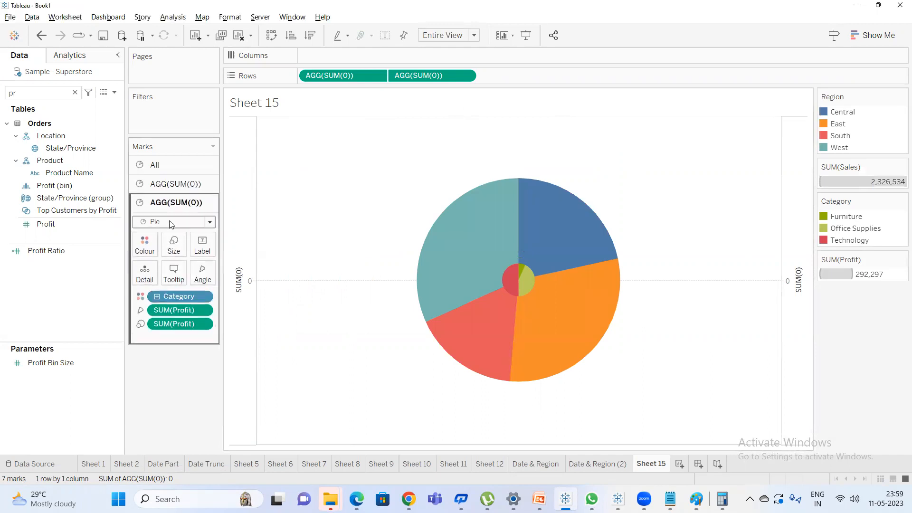
{"action": "left_click", "coordinate": [175, 246]}
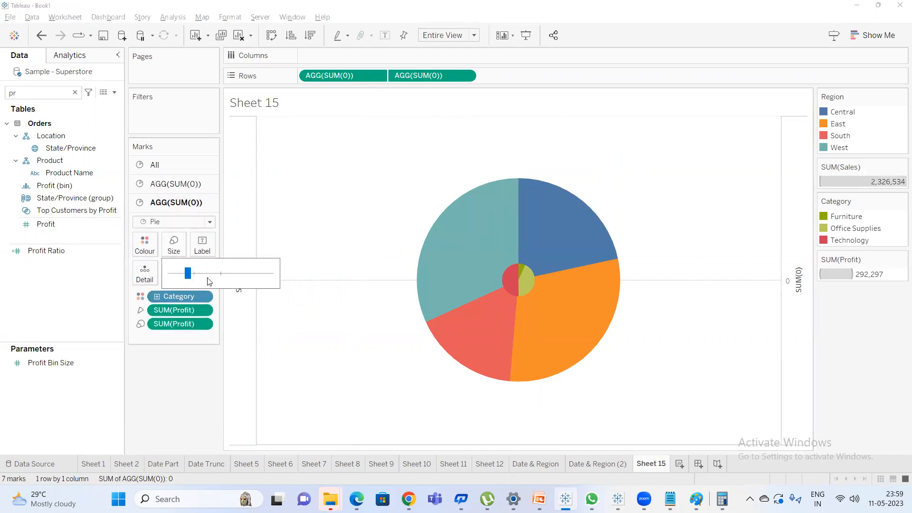
{"action": "left_click_drag", "start_coordinate": [210, 275], "coordinate": [232, 274]}
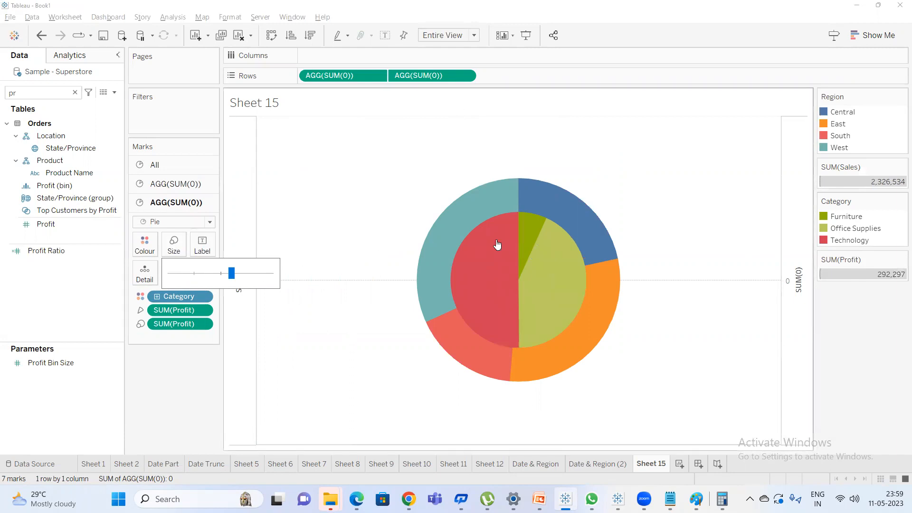
Recolour the Technology category with the light orange of the Summer palette.
{"action": "double_click", "coordinate": [849, 240]}
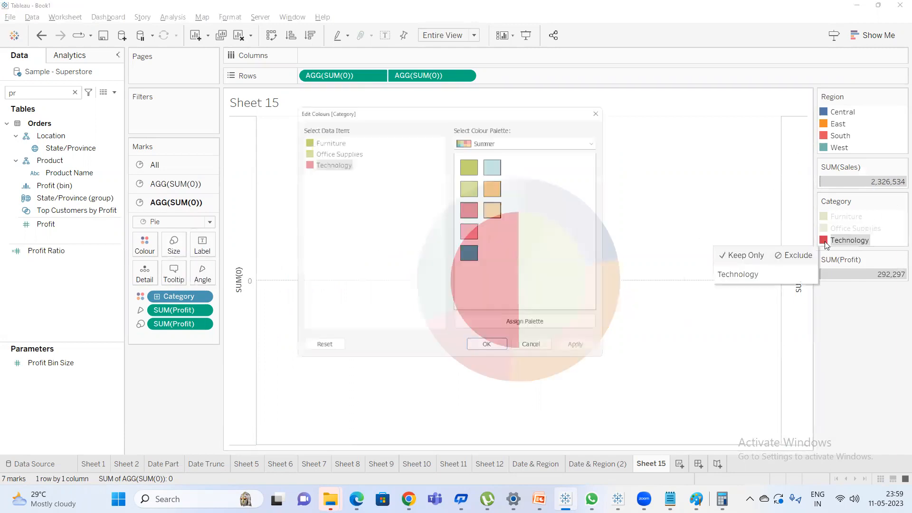
{"action": "left_click", "coordinate": [503, 211]}
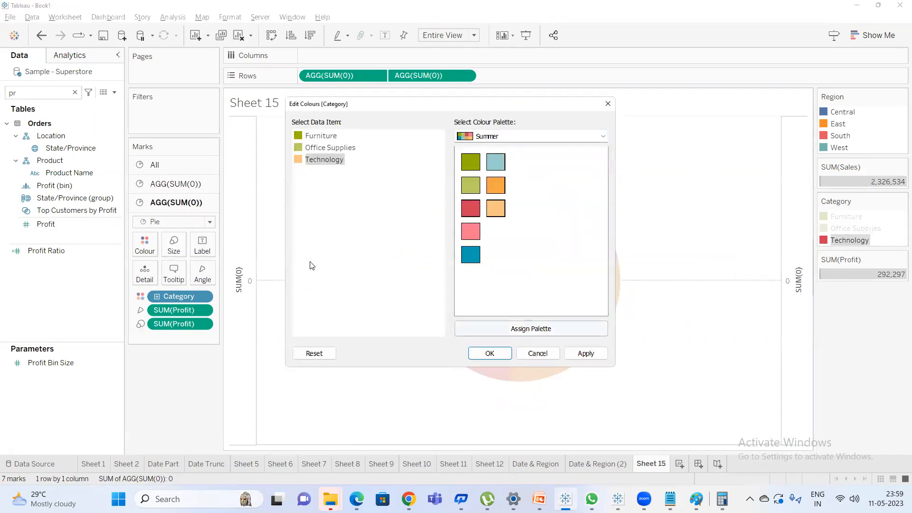
{"action": "left_click", "coordinate": [311, 264]}
{"action": "left_click", "coordinate": [687, 228]}
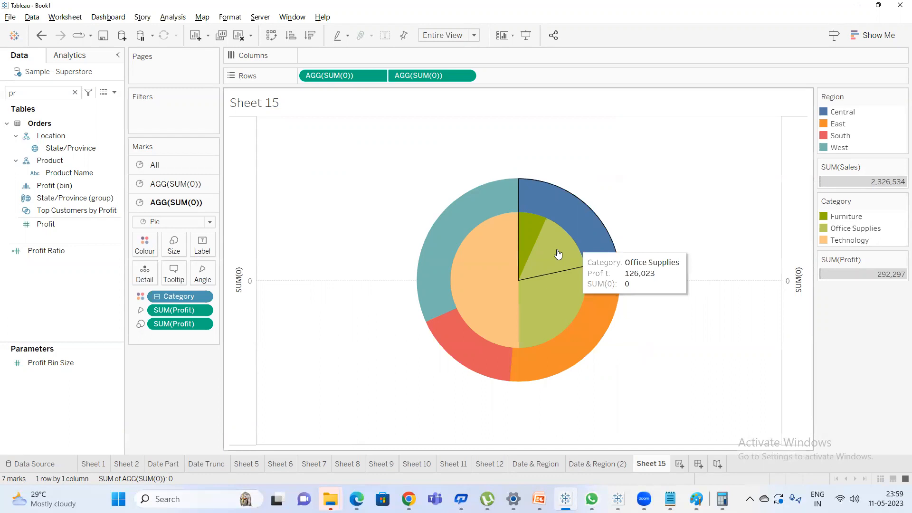
Check the Profit details of the inner Category slices and the Sales details of the outer Region slices.
{"action": "mouse_move", "coordinate": [504, 274]}
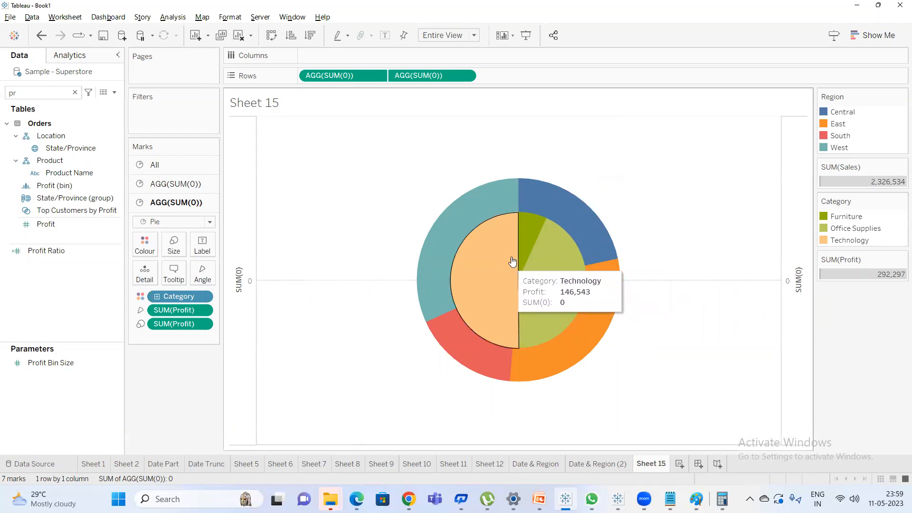
{"action": "mouse_move", "coordinate": [528, 238]}
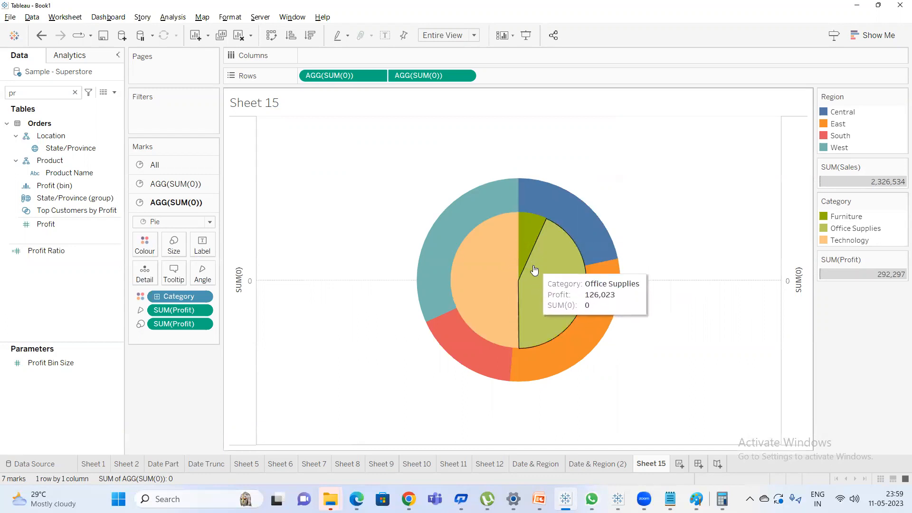
{"action": "mouse_move", "coordinate": [503, 205]}
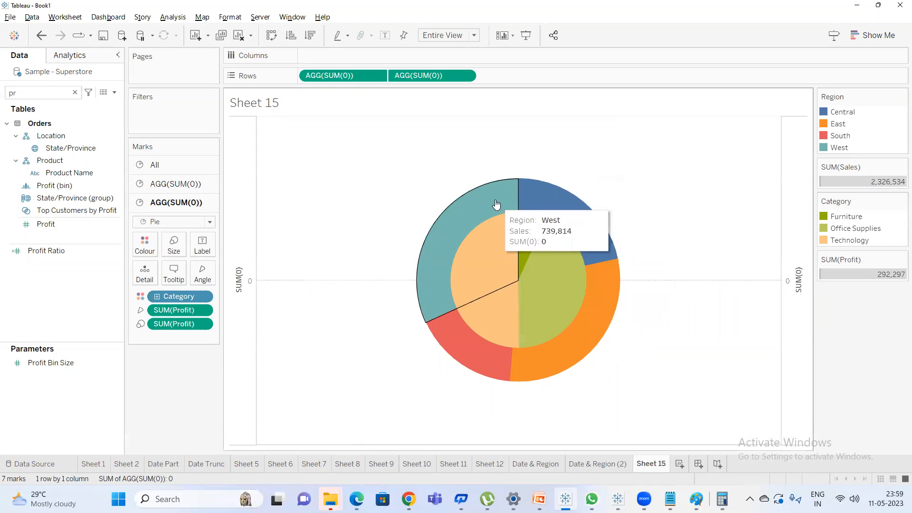
{"action": "mouse_move", "coordinate": [546, 198]}
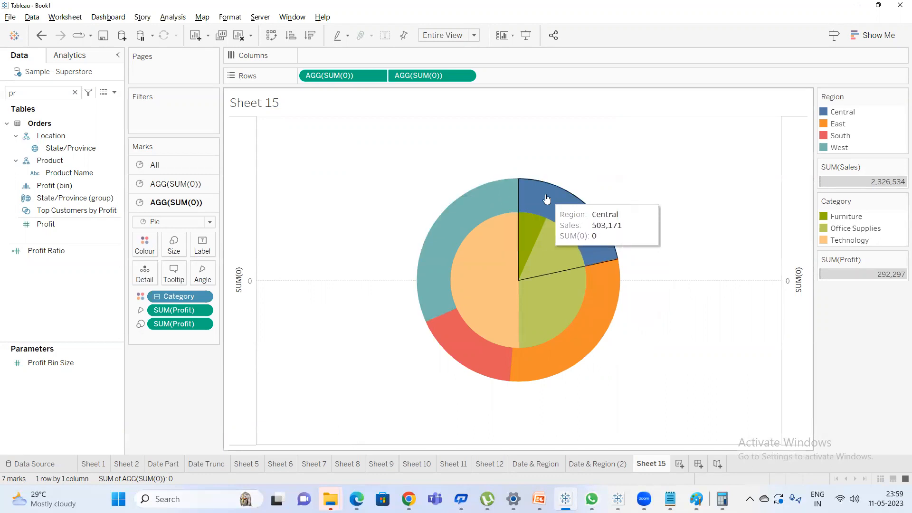
{"action": "mouse_move", "coordinate": [610, 310]}
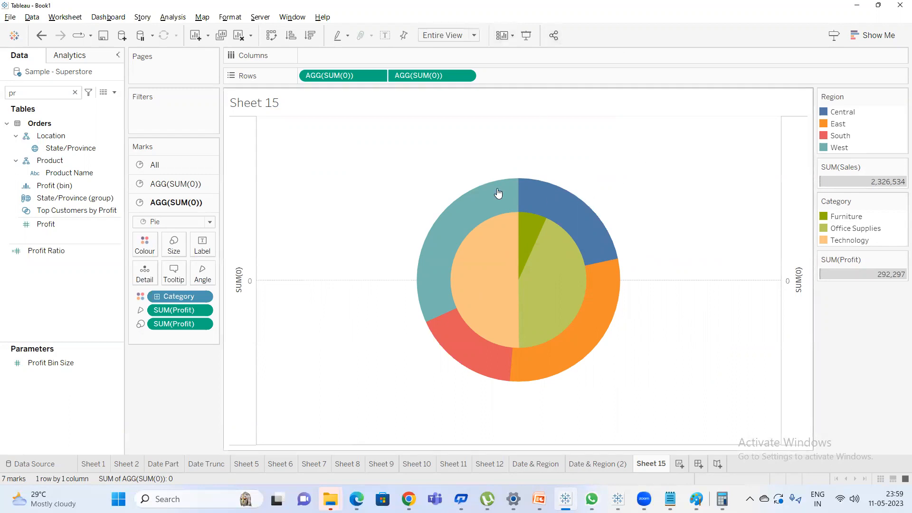
Rename the Sheet 15 worksheet to "2 pie charts".
{"action": "double_click", "coordinate": [655, 465]}
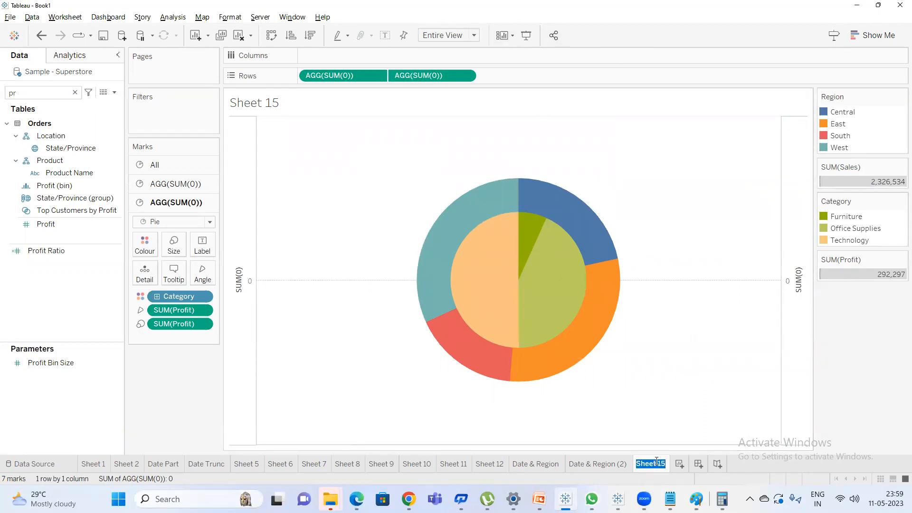
{"action": "type", "text": "2 pi"}
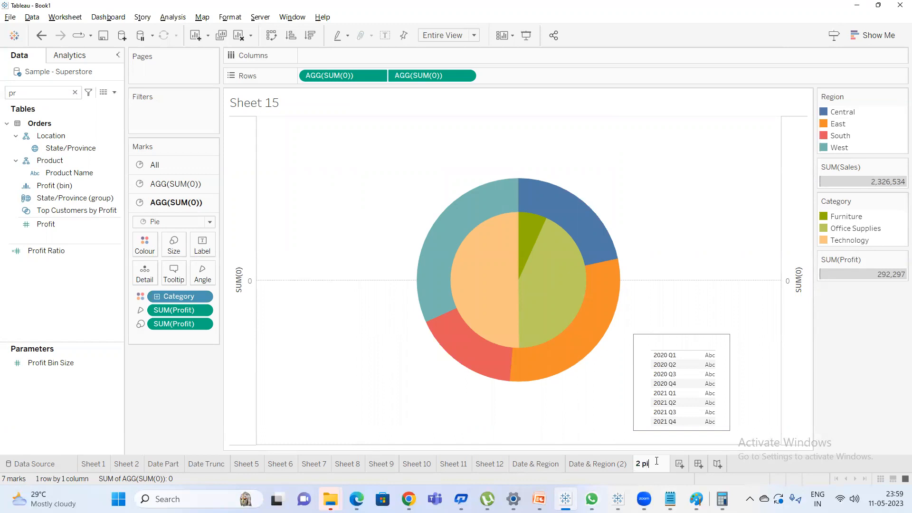
{"action": "type", "text": "e chart"}
{"action": "key", "text": "Return"}
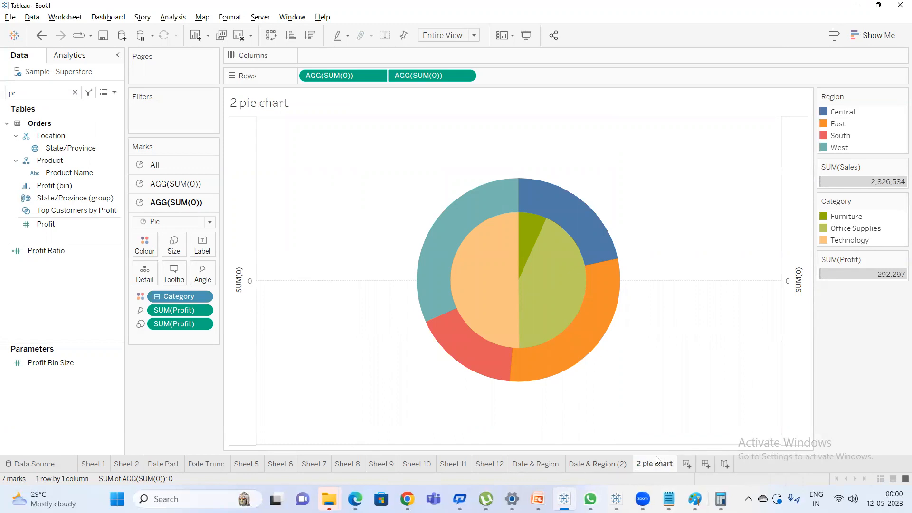
{"action": "double_click", "coordinate": [671, 464]}
{"action": "left_click", "coordinate": [673, 464]}
{"action": "type", "text": "s"}
{"action": "key", "text": "Return"}
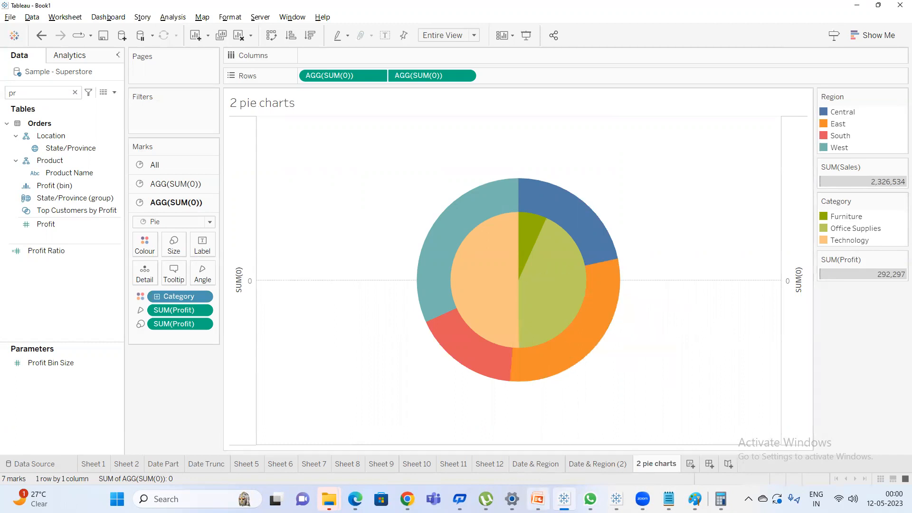
Switch to the PowerPoint training presentation and show its closing Thank you slide.
{"action": "left_click", "coordinate": [538, 499]}
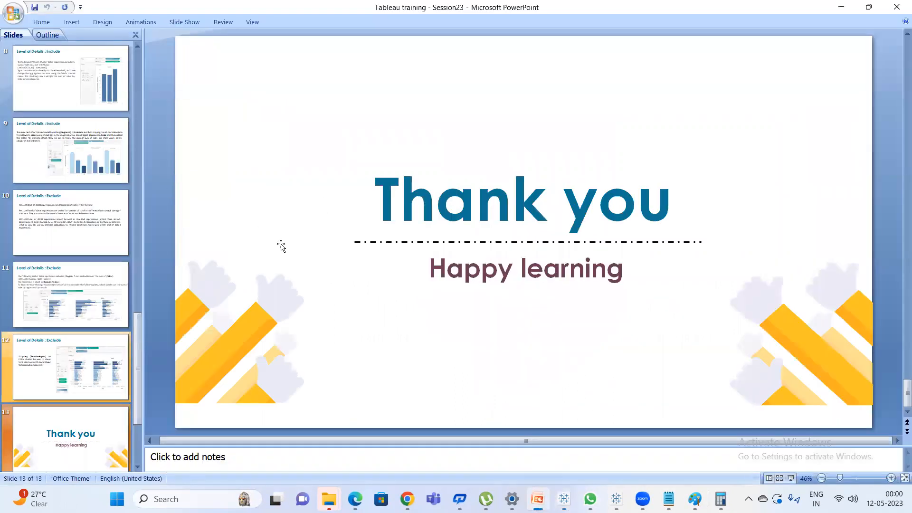
{"action": "left_click", "coordinate": [63, 443]}
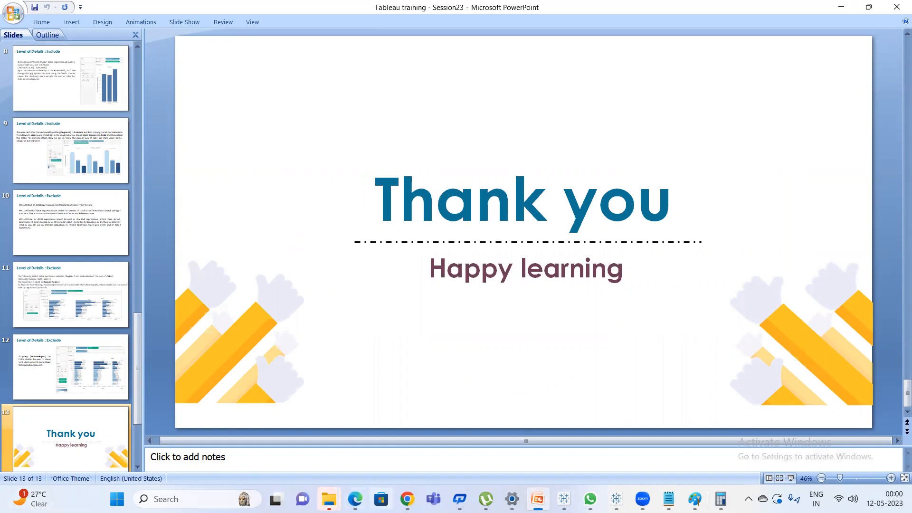
Switch to Chrome, search Google for "tableau server publish page" in a new tab and open the Simple Steps to Publish a Workbook article.
{"action": "mouse_move", "coordinate": [408, 496]}
{"action": "left_click", "coordinate": [364, 437]}
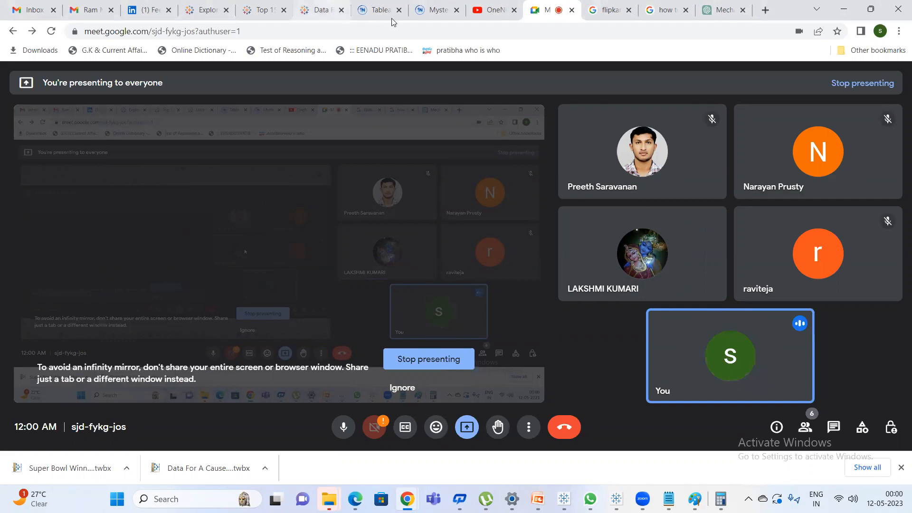
{"action": "left_click", "coordinate": [765, 12]}
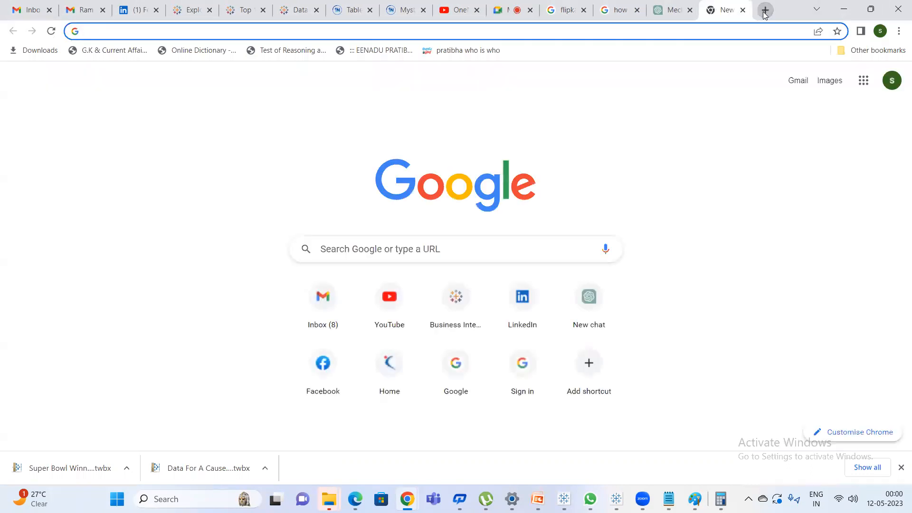
{"action": "type", "text": "tableau server publish pa"}
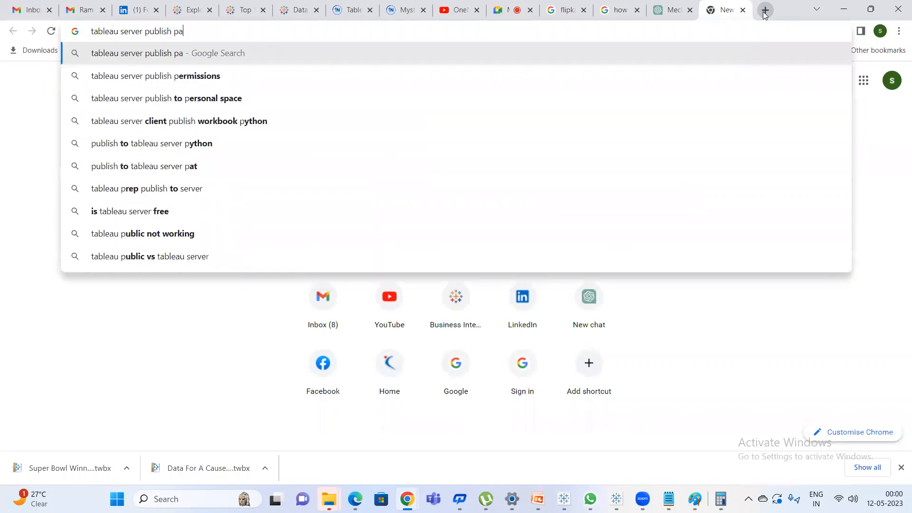
{"action": "type", "text": "ge"}
{"action": "key", "text": "Return"}
{"action": "left_click", "coordinate": [193, 202]}
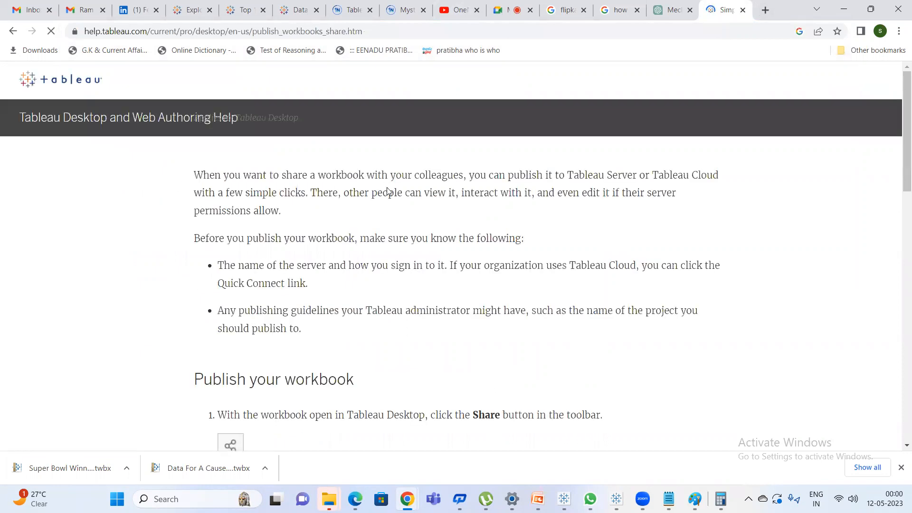
Skim the workbook publishing steps in the Tableau help article and return to the search results.
{"action": "scroll", "coordinate": [389, 192], "scroll_direction": "down", "scroll_amount": 13}
{"action": "scroll", "coordinate": [390, 200], "scroll_direction": "up", "scroll_amount": 6}
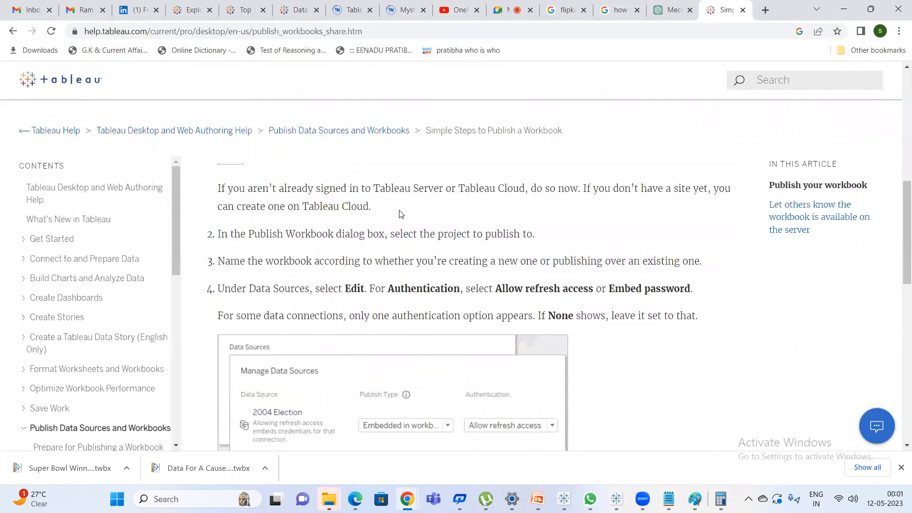
{"action": "scroll", "coordinate": [399, 214], "scroll_direction": "down", "scroll_amount": 12}
{"action": "scroll", "coordinate": [401, 215], "scroll_direction": "up", "scroll_amount": 7}
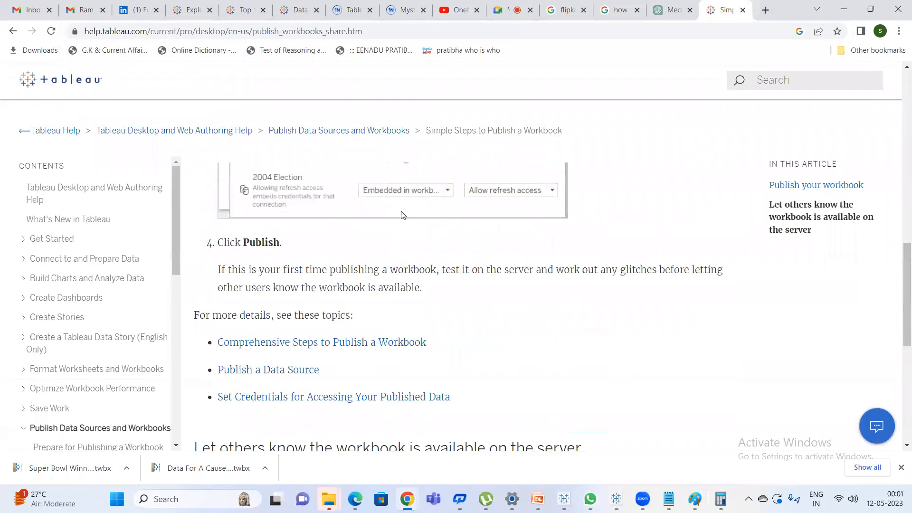
{"action": "scroll", "coordinate": [402, 215], "scroll_direction": "up", "scroll_amount": 8}
{"action": "left_click", "coordinate": [13, 31]}
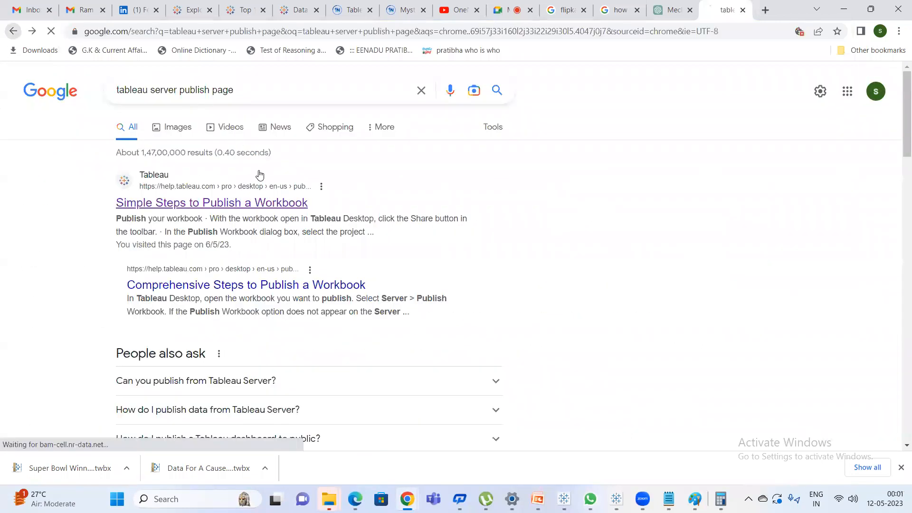
Open the Comprehensive Steps to Publish a Workbook article, skim its publishing options, and return to the search results.
{"action": "left_click", "coordinate": [279, 226]}
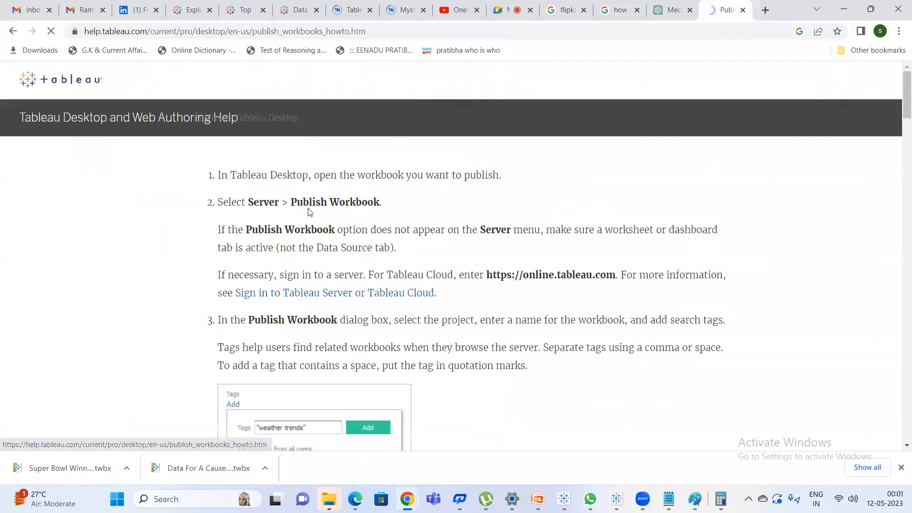
{"action": "scroll", "coordinate": [318, 215], "scroll_direction": "down", "scroll_amount": 5}
{"action": "scroll", "coordinate": [391, 234], "scroll_direction": "down", "scroll_amount": 10}
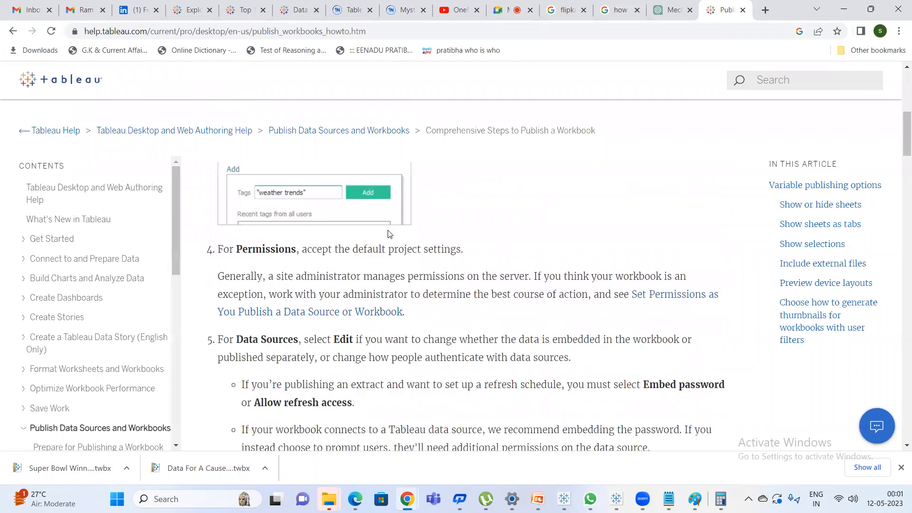
{"action": "scroll", "coordinate": [391, 234], "scroll_direction": "down", "scroll_amount": 12}
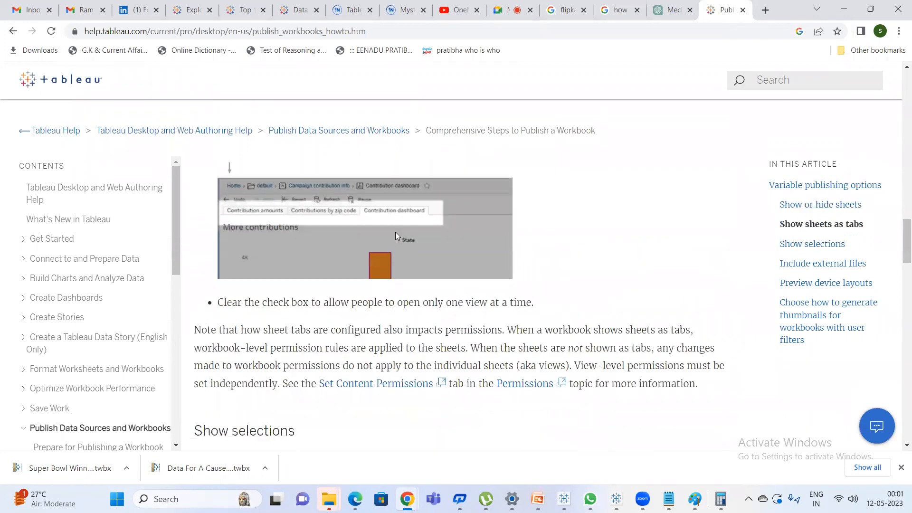
{"action": "scroll", "coordinate": [397, 236], "scroll_direction": "down", "scroll_amount": 8}
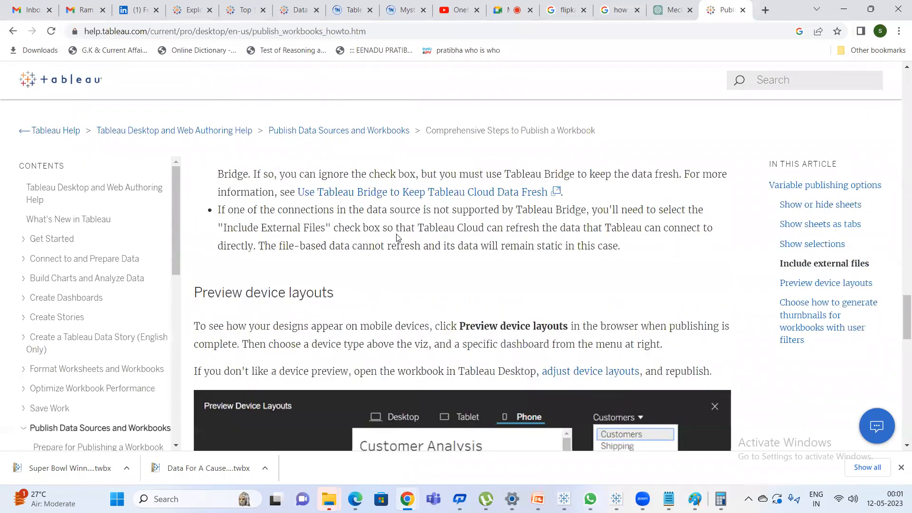
{"action": "scroll", "coordinate": [397, 236], "scroll_direction": "down", "scroll_amount": 15}
{"action": "scroll", "coordinate": [397, 239], "scroll_direction": "up", "scroll_amount": 6}
{"action": "left_click", "coordinate": [13, 32]}
Show the image results for "tableau server publish page" and preview the "publishing workbooks in Tableau 10" image.
{"action": "scroll", "coordinate": [305, 250], "scroll_direction": "down", "scroll_amount": 4}
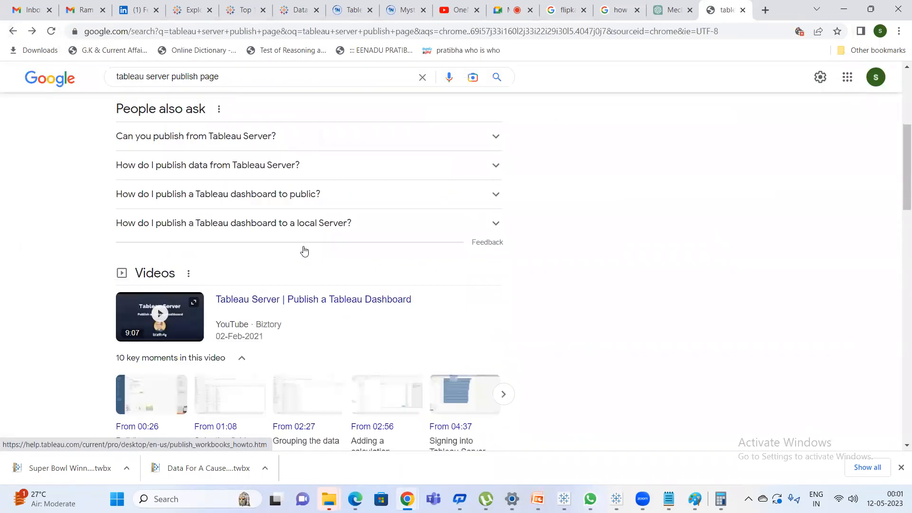
{"action": "scroll", "coordinate": [305, 250], "scroll_direction": "down", "scroll_amount": 4}
{"action": "scroll", "coordinate": [207, 125], "scroll_direction": "up", "scroll_amount": 5}
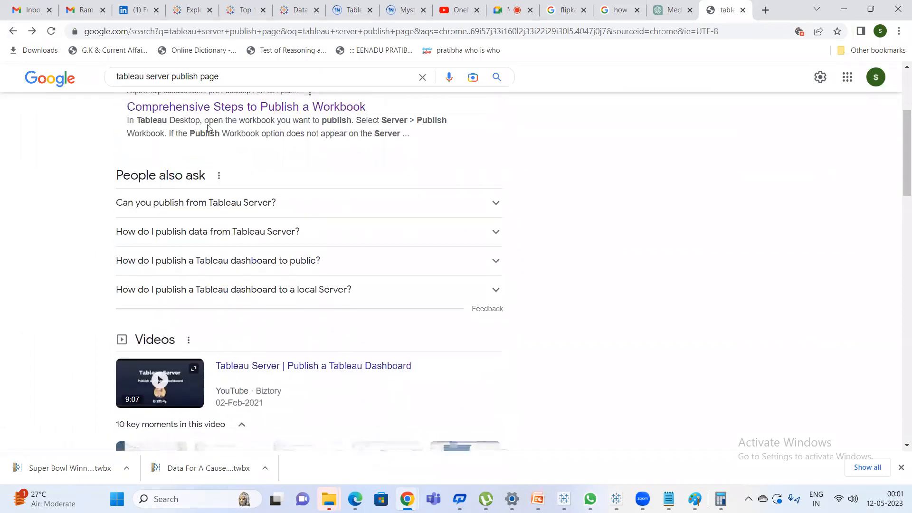
{"action": "scroll", "coordinate": [207, 125], "scroll_direction": "up", "scroll_amount": 4}
{"action": "left_click", "coordinate": [170, 128]}
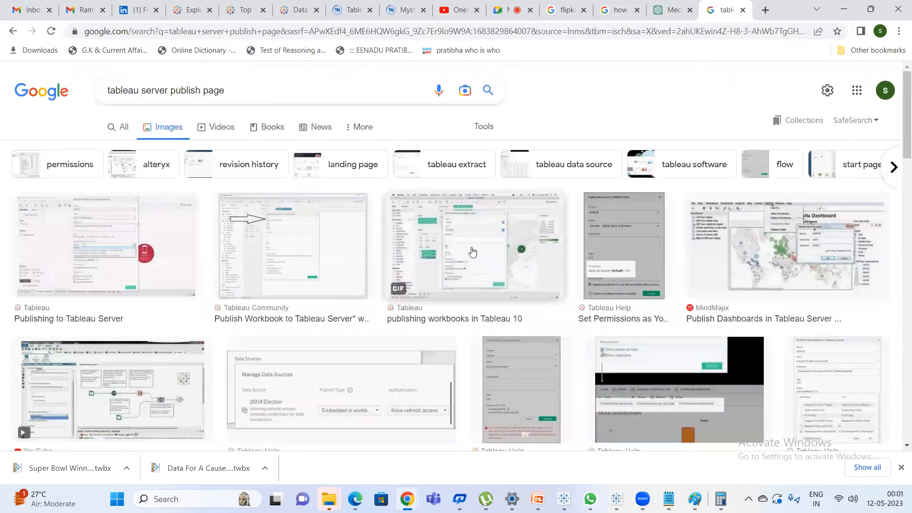
{"action": "left_click", "coordinate": [472, 252]}
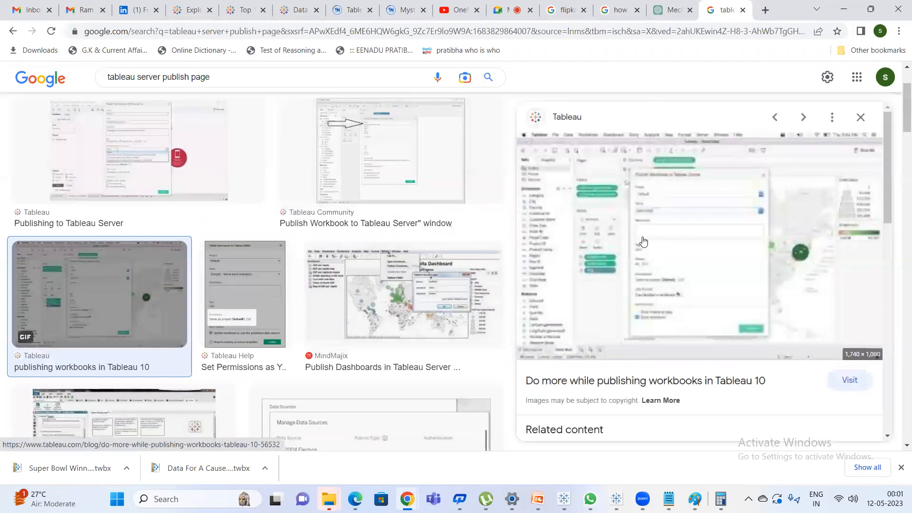
Open the Do more while publishing workbooks in Tableau 10 article and skim its publishing and refresh schedule demos.
{"action": "left_click", "coordinate": [643, 242]}
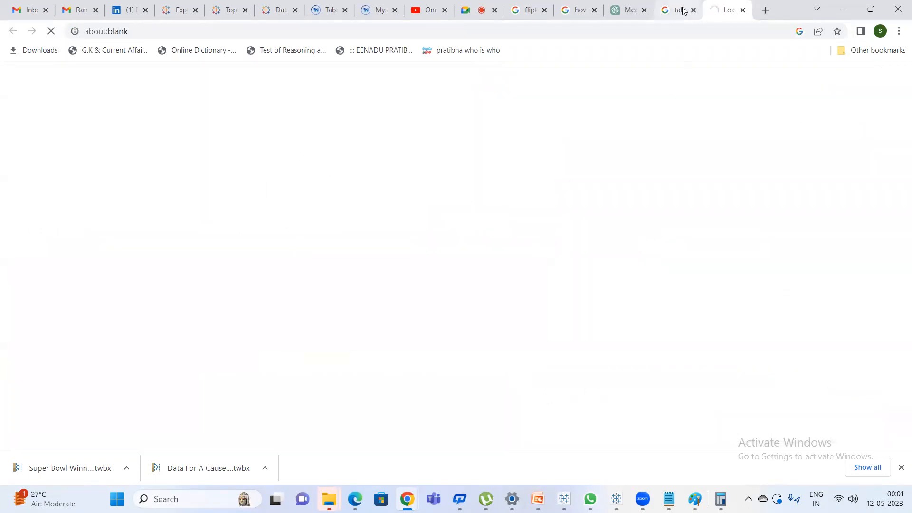
{"action": "scroll", "coordinate": [544, 247], "scroll_direction": "down", "scroll_amount": 15}
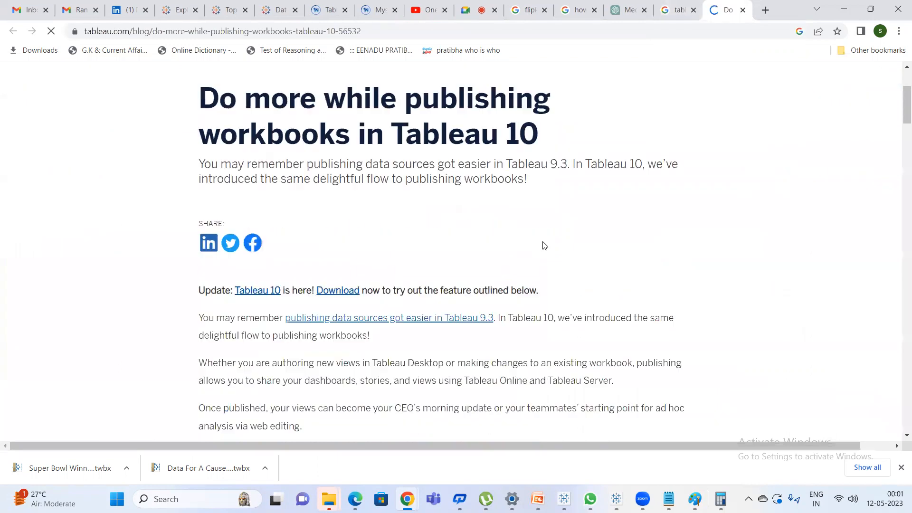
{"action": "scroll", "coordinate": [548, 239], "scroll_direction": "down", "scroll_amount": 8}
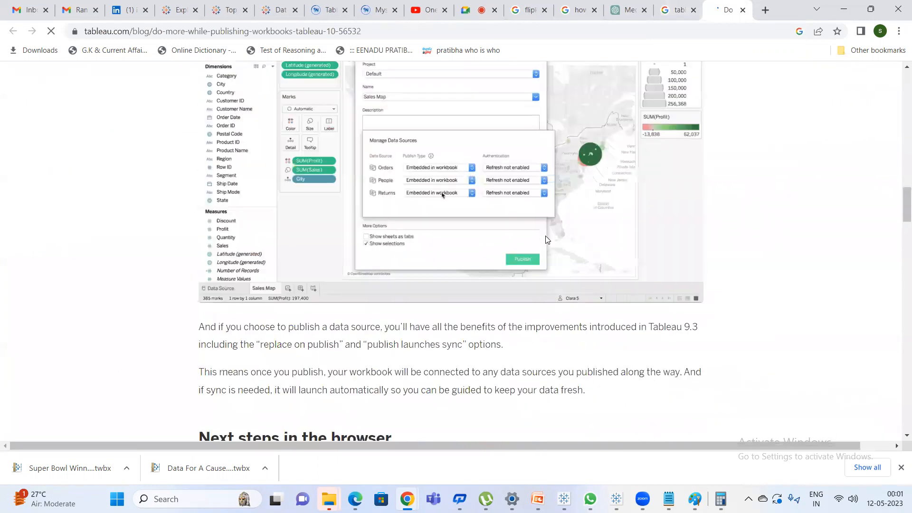
{"action": "scroll", "coordinate": [547, 236], "scroll_direction": "down", "scroll_amount": 3}
{"action": "scroll", "coordinate": [547, 236], "scroll_direction": "up", "scroll_amount": 4}
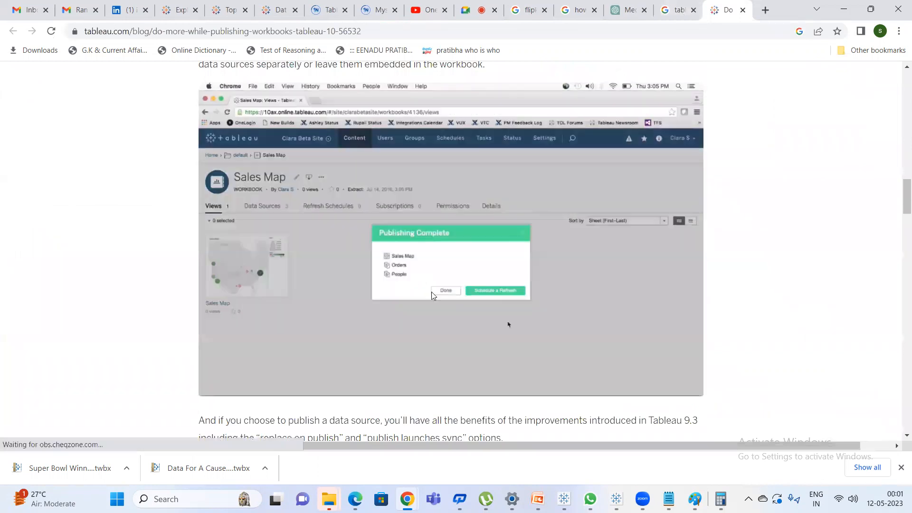
{"action": "scroll", "coordinate": [474, 291], "scroll_direction": "up", "scroll_amount": 1}
{"action": "scroll", "coordinate": [480, 293], "scroll_direction": "down", "scroll_amount": 10}
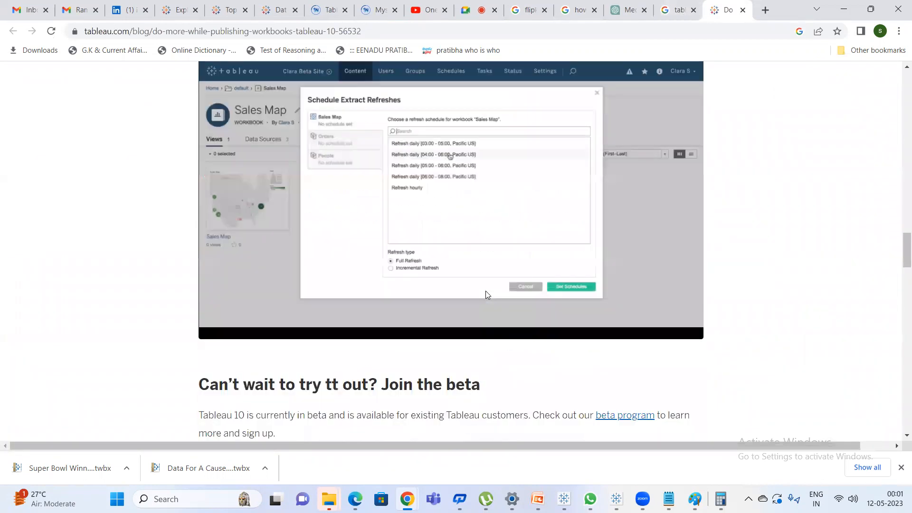
{"action": "scroll", "coordinate": [486, 290], "scroll_direction": "down", "scroll_amount": 6}
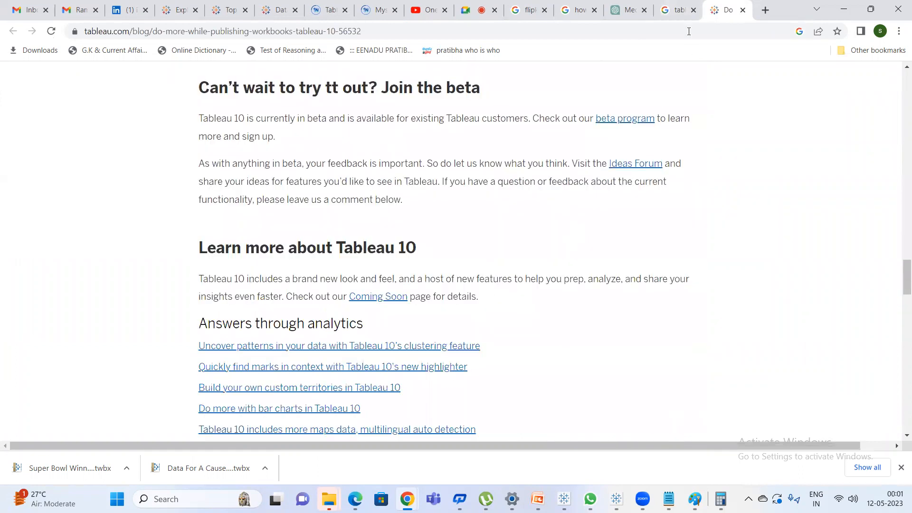
Return to the image results and take a closer look at the Tableau Community image of the Publish Workbook to Tableau Server window.
{"action": "left_click", "coordinate": [677, 10]}
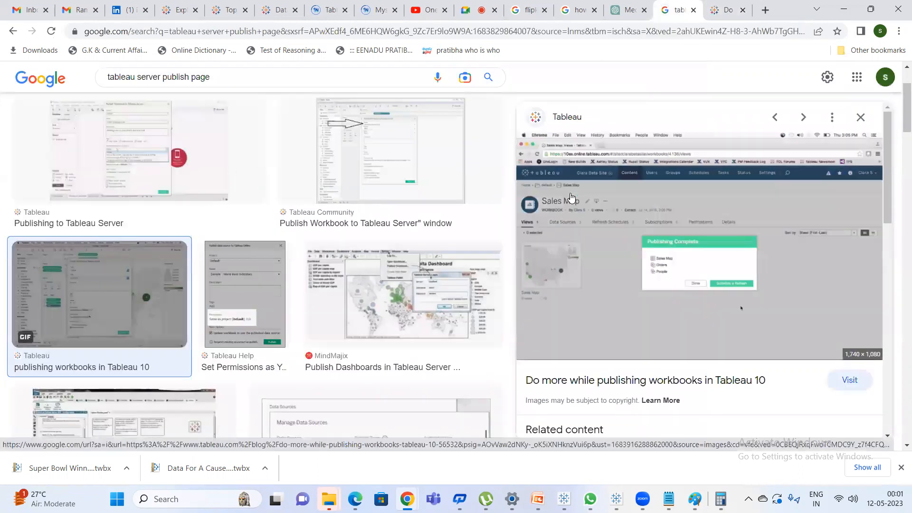
{"action": "left_click", "coordinate": [394, 178]}
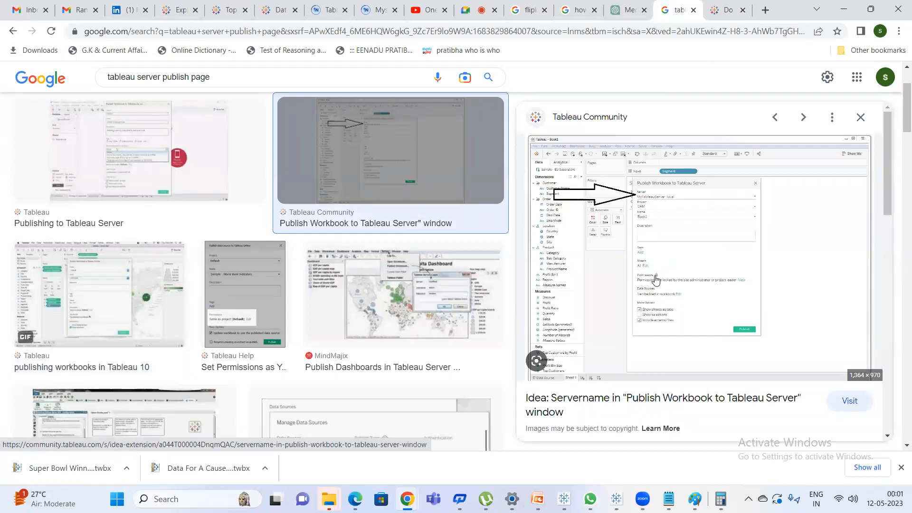
{"action": "key", "text": "ctrl+plus"}
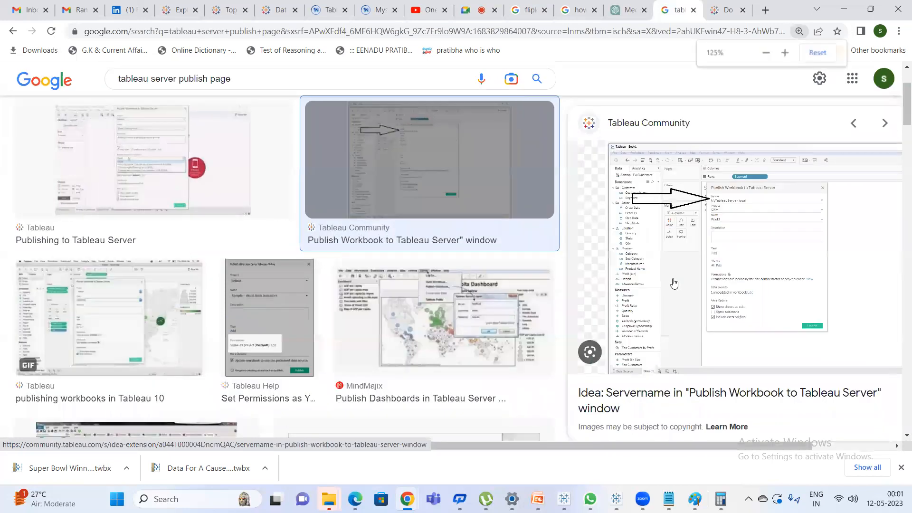
{"action": "key", "text": "ctrl+plus"}
{"action": "key", "text": "ctrl+plus"}
{"action": "key", "text": "ctrl+plus"}
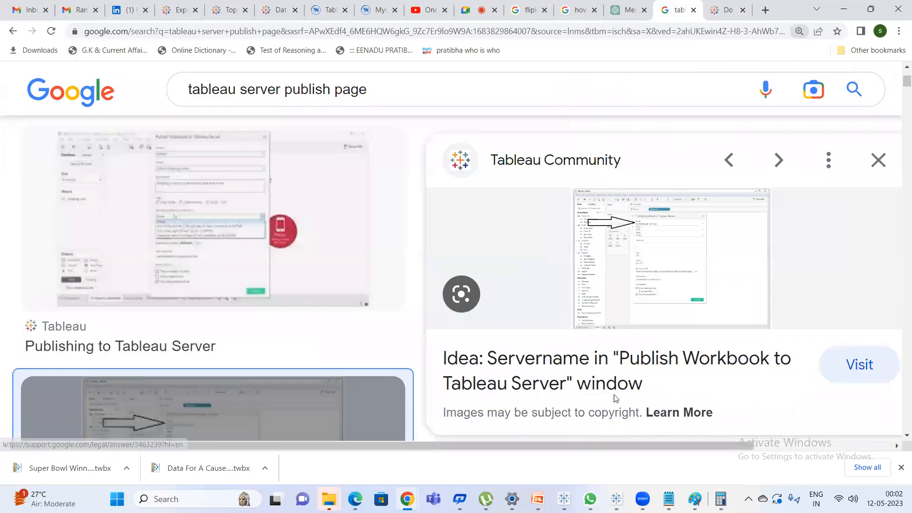
{"action": "key", "text": "ctrl+minus"}
{"action": "key", "text": "ctrl+minus"}
{"action": "key", "text": "ctrl+minus"}
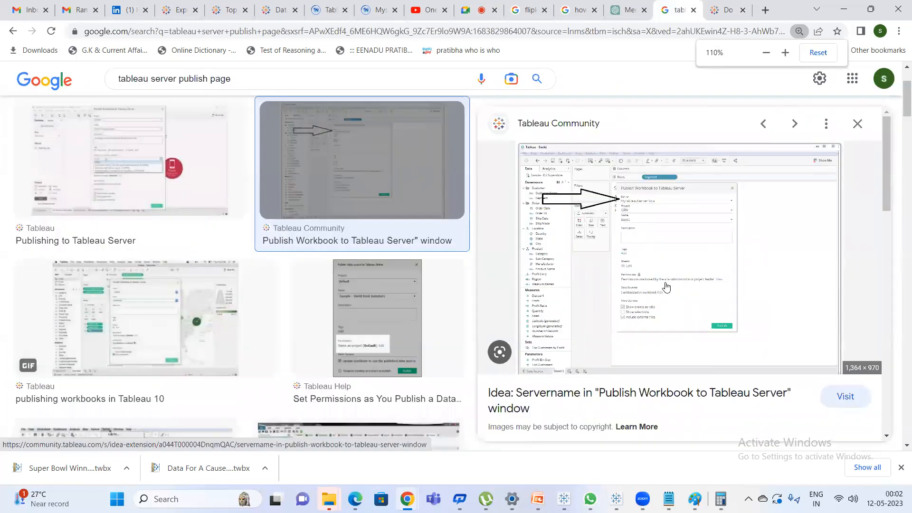
Copy the previewed Publish Workbook to Tableau Server image and paste it into the blank Paint canvas.
{"action": "right_click", "coordinate": [666, 257]}
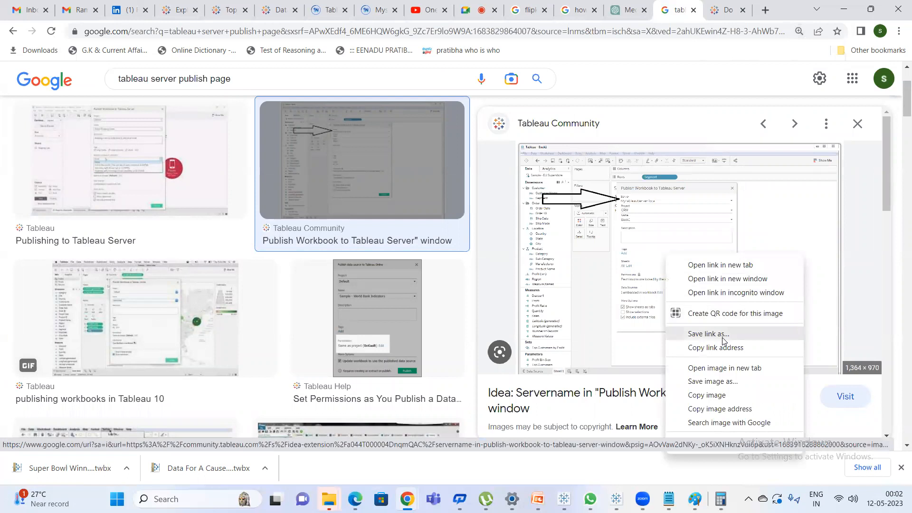
{"action": "left_click", "coordinate": [719, 396]}
{"action": "mouse_move", "coordinate": [694, 499]}
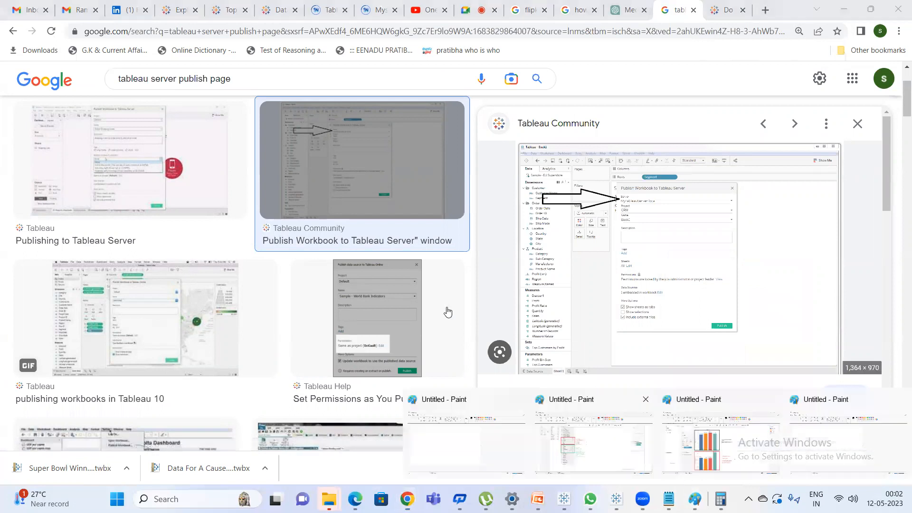
{"action": "left_click", "coordinate": [463, 435]}
{"action": "key", "text": "ctrl+v"}
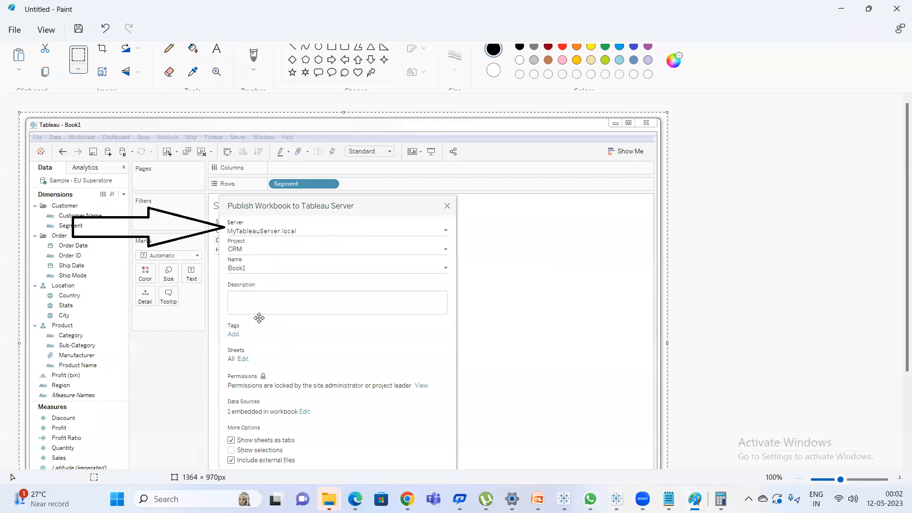
Draw a black rectangle of about 206 × 57 px around the Sheets option in the pasted publish dialog image.
{"action": "scroll", "coordinate": [259, 318], "scroll_direction": "down", "scroll_amount": 3}
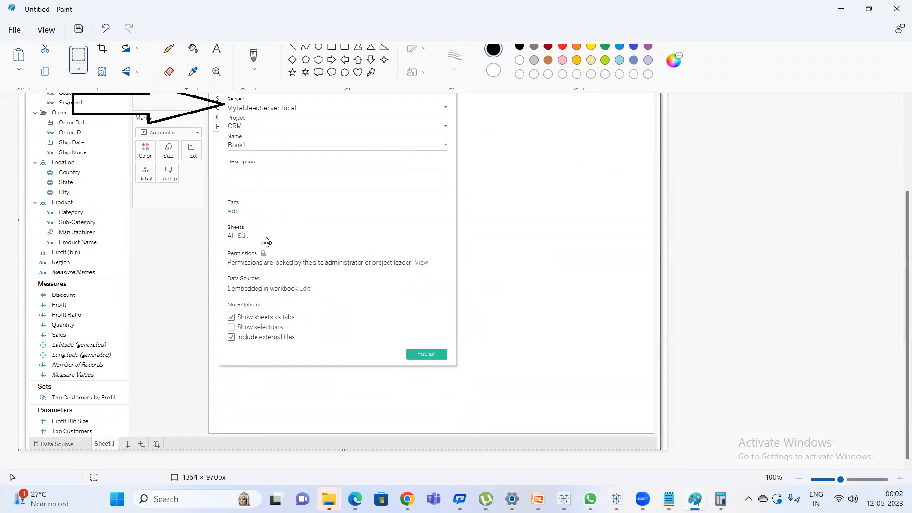
{"action": "left_click", "coordinate": [330, 47]}
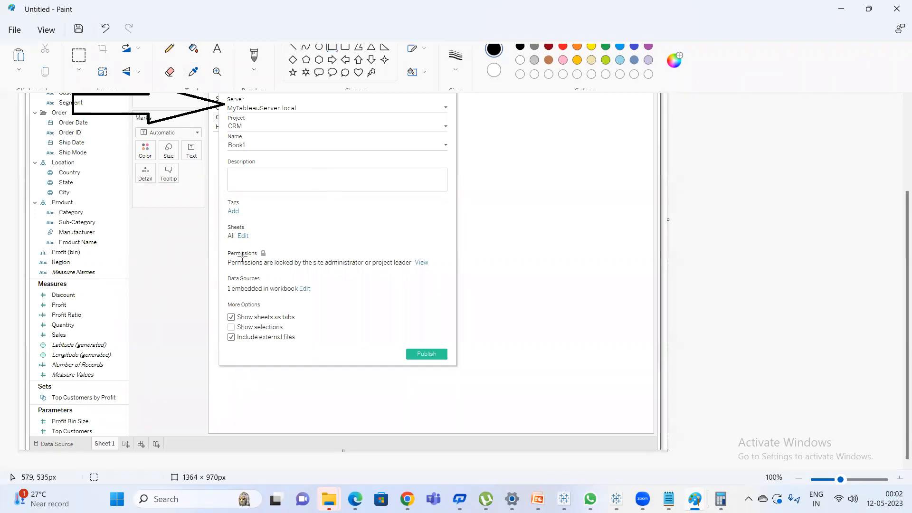
{"action": "mouse_move", "coordinate": [215, 221]}
{"action": "left_mouse_down"}
{"action": "mouse_move", "coordinate": [297, 236]}
{"action": "mouse_move", "coordinate": [312, 254]}
{"action": "mouse_move", "coordinate": [314, 245]}
{"action": "left_mouse_up"}
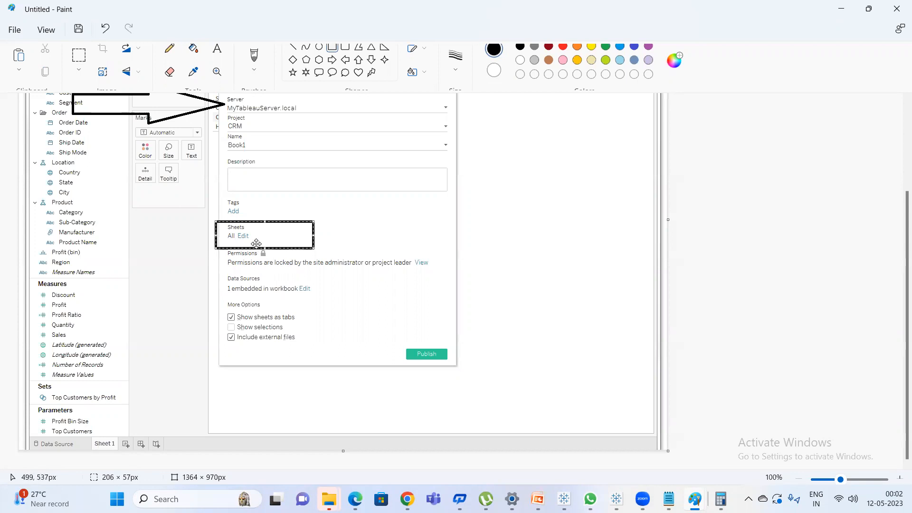
Switch to Tableau and bring up the 2 pie charts worksheet of Book1.
{"action": "left_click", "coordinate": [617, 499]}
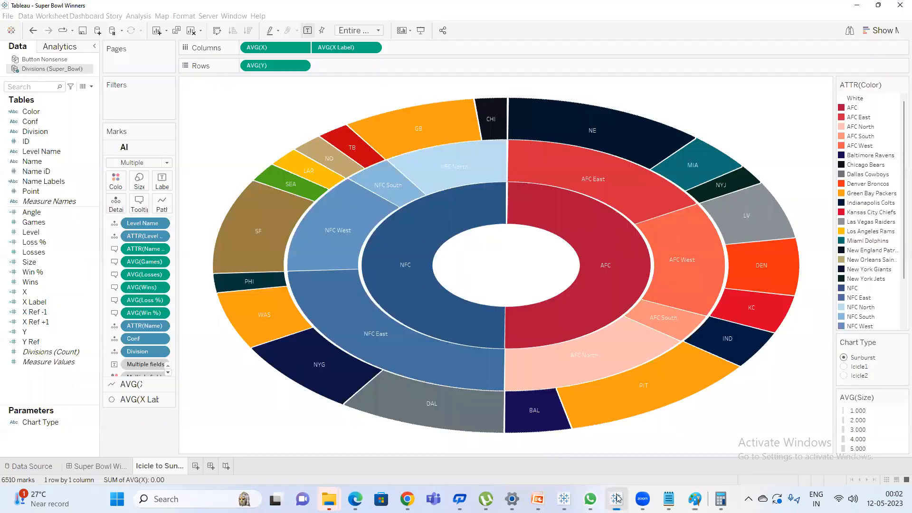
{"action": "left_click", "coordinate": [564, 499]}
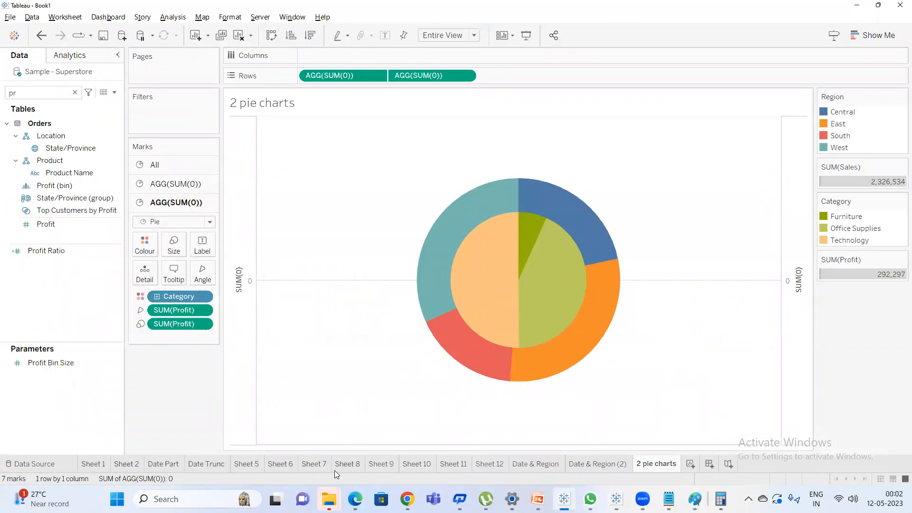
{"action": "key", "text": "alt+Tab"}
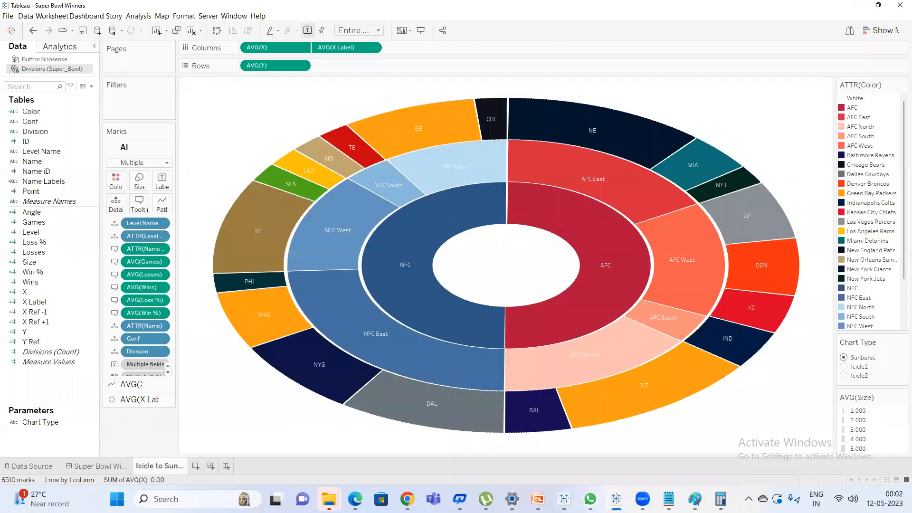
{"action": "left_click", "coordinate": [565, 499]}
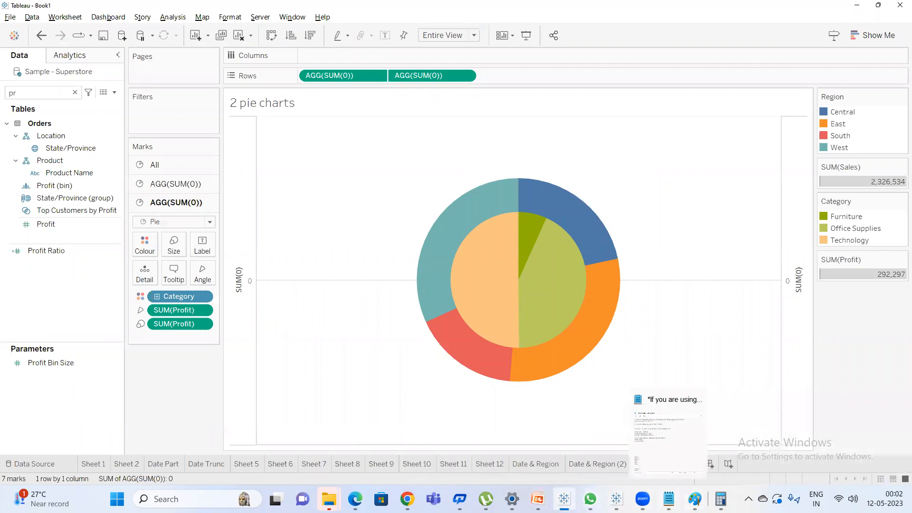
Switch back to the Paint drawing of the publish dialog and review its settings from Server down to More Options.
{"action": "mouse_move", "coordinate": [559, 470]}
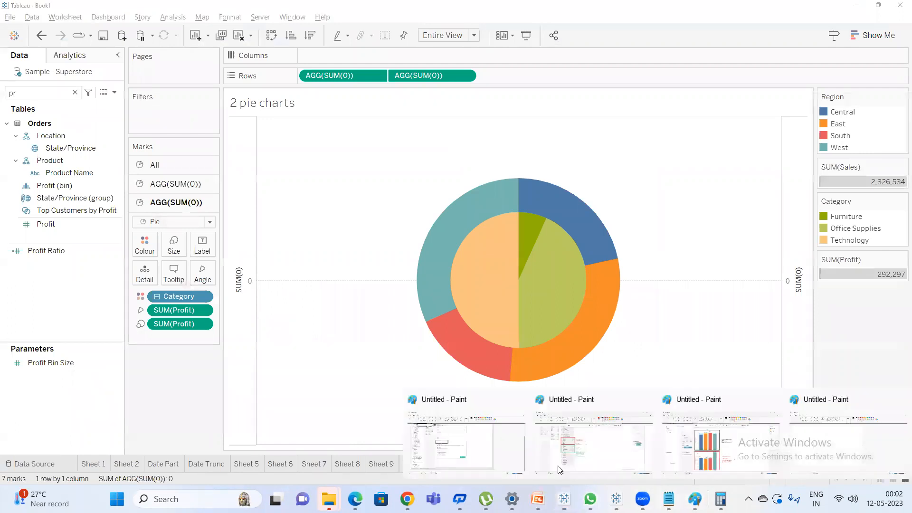
{"action": "left_click", "coordinate": [602, 453]}
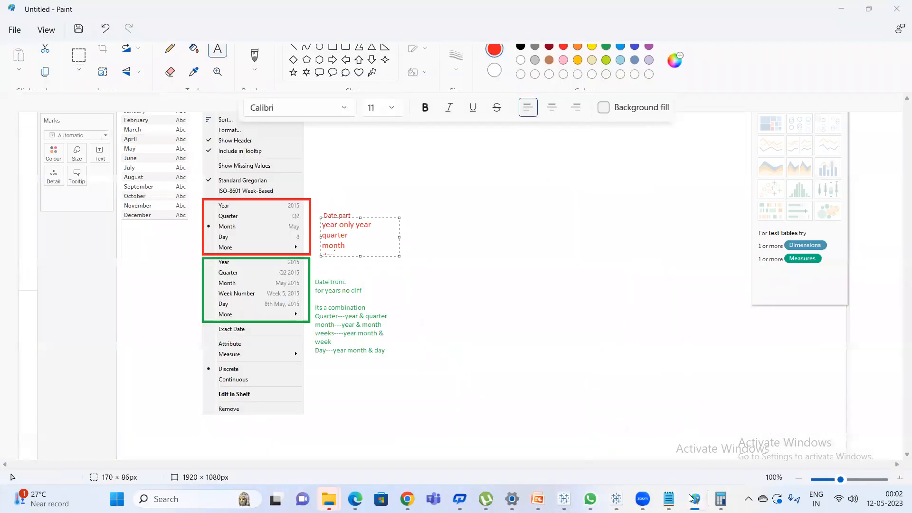
{"action": "mouse_move", "coordinate": [693, 498]}
{"action": "left_click", "coordinate": [459, 460]}
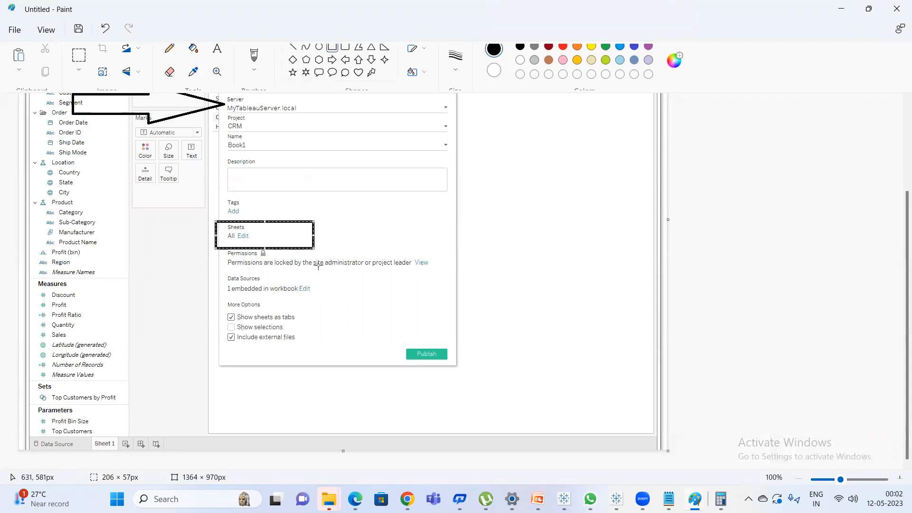
{"action": "scroll", "coordinate": [300, 290], "scroll_direction": "up", "scroll_amount": 3}
{"action": "scroll", "coordinate": [280, 321], "scroll_direction": "down", "scroll_amount": 3}
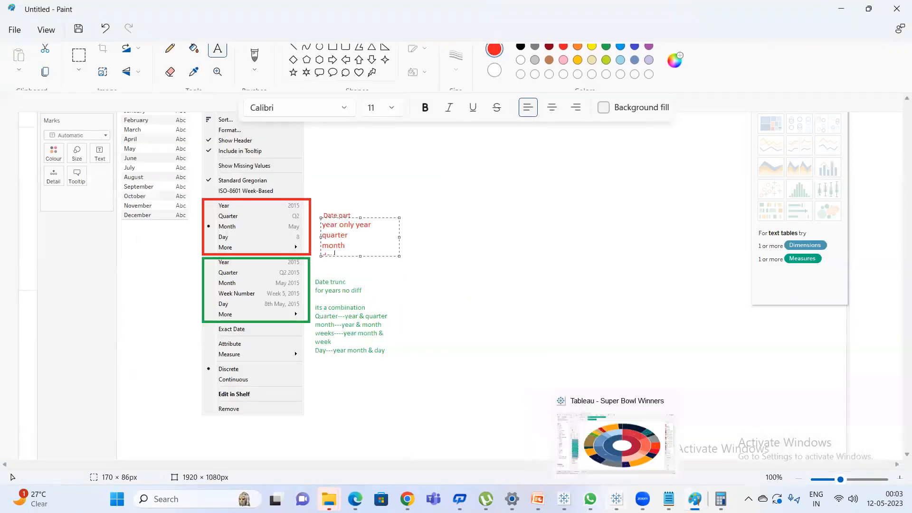
{"action": "left_click", "coordinate": [564, 499]}
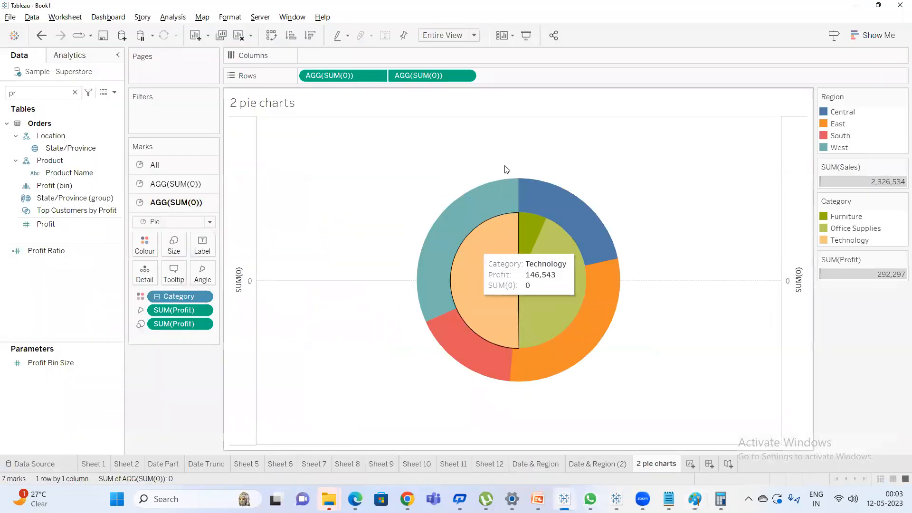
{"action": "left_click", "coordinate": [265, 19]}
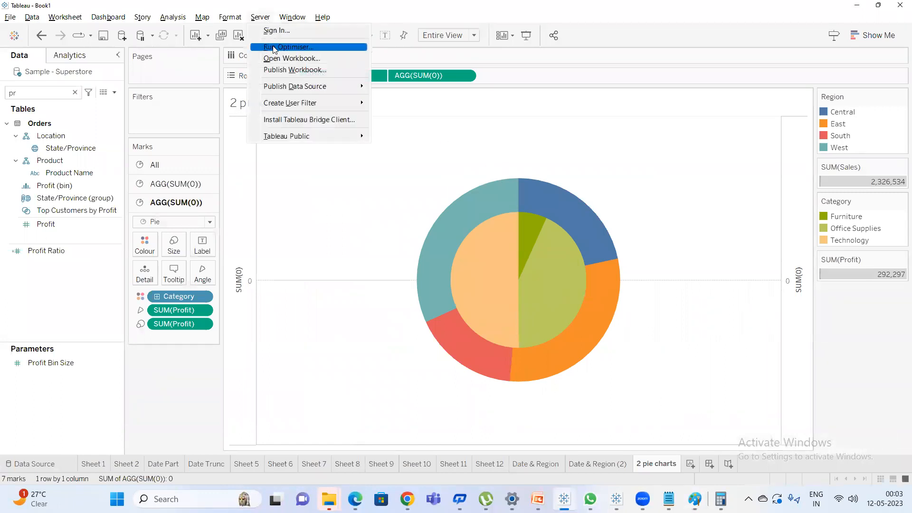
{"action": "left_click", "coordinate": [272, 30]}
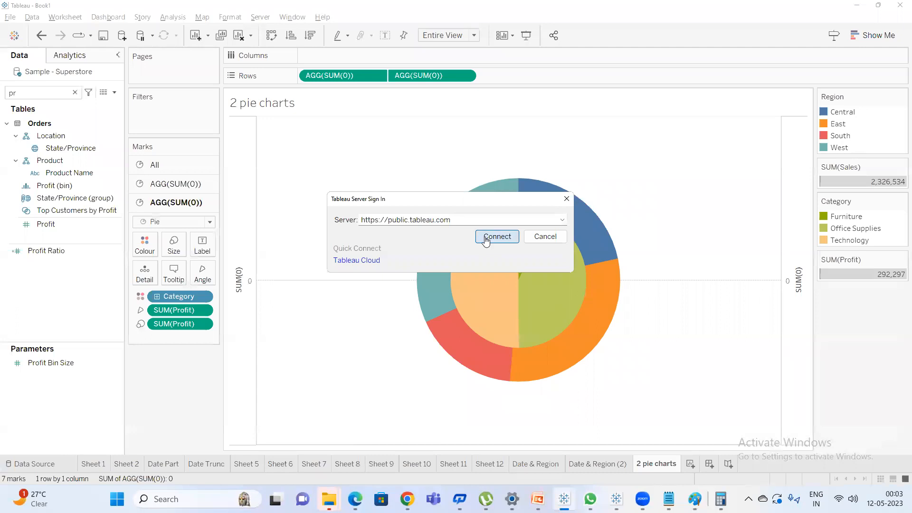
{"action": "left_click", "coordinate": [485, 241]}
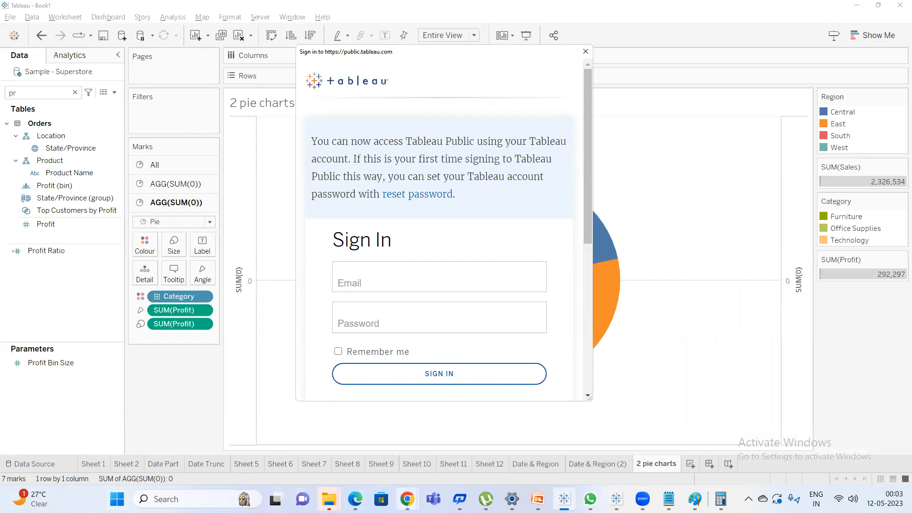
Switch to the Google Meet call in Chrome and leave the meeting.
{"action": "mouse_move", "coordinate": [408, 499]}
{"action": "left_click", "coordinate": [328, 434]}
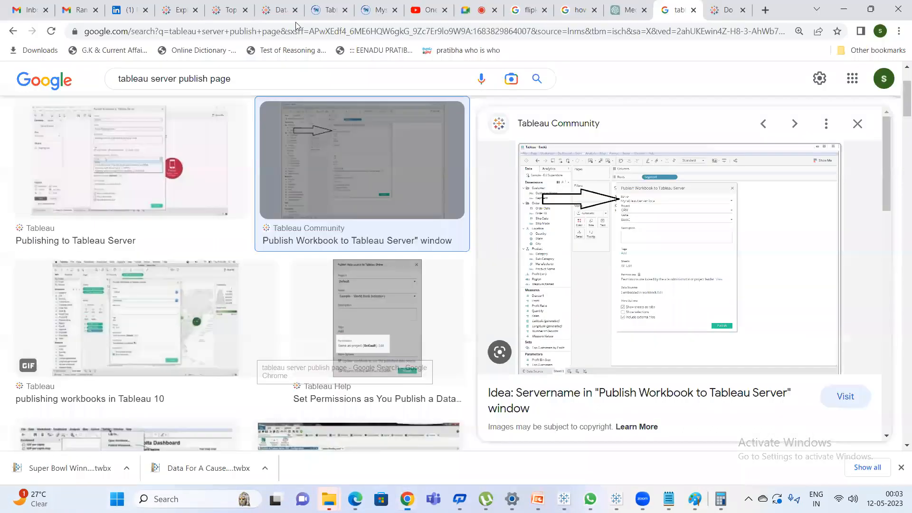
{"action": "left_click", "coordinate": [473, 7]}
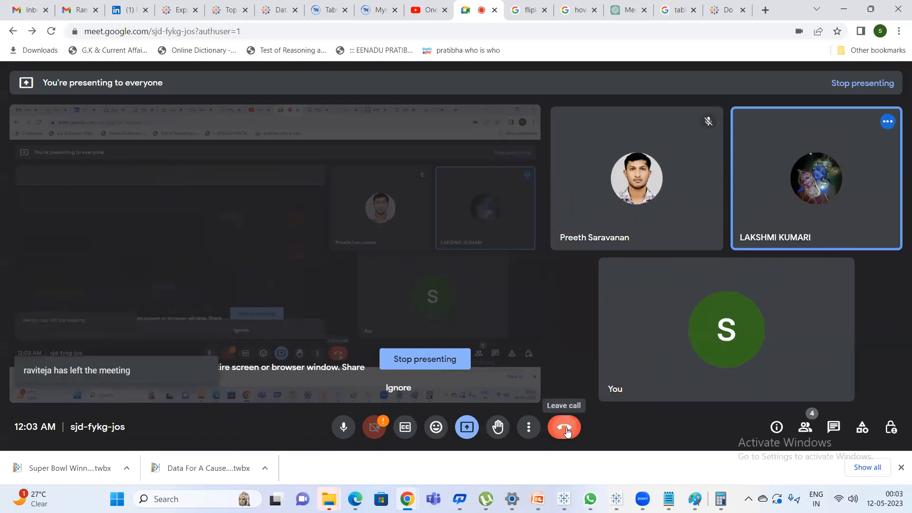
{"action": "left_click", "coordinate": [567, 431]}
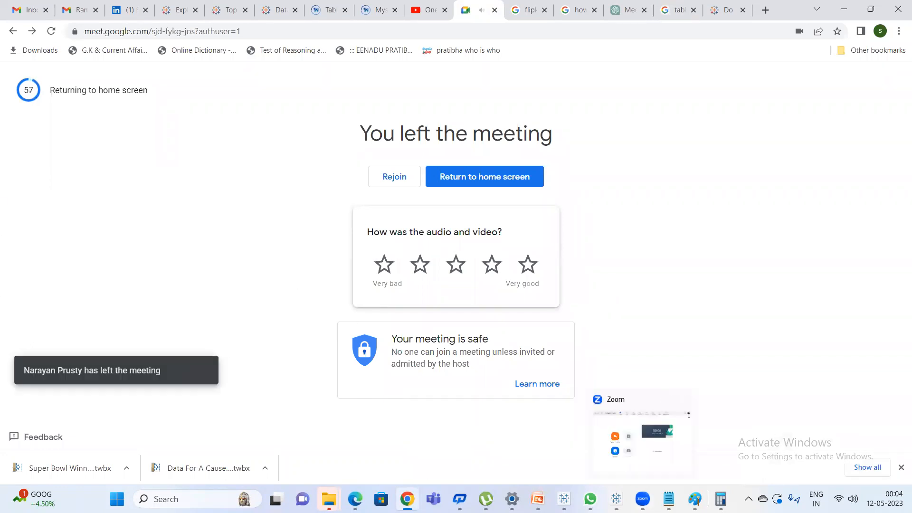
Find the Zoom app on the computer by searching for "zoom" and launch it.
{"action": "left_click", "coordinate": [643, 499]}
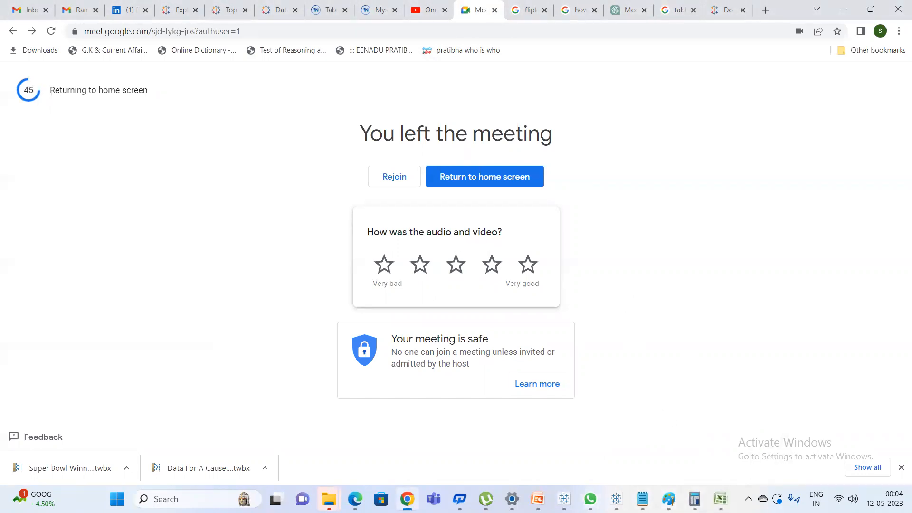
{"action": "mouse_move", "coordinate": [538, 499]}
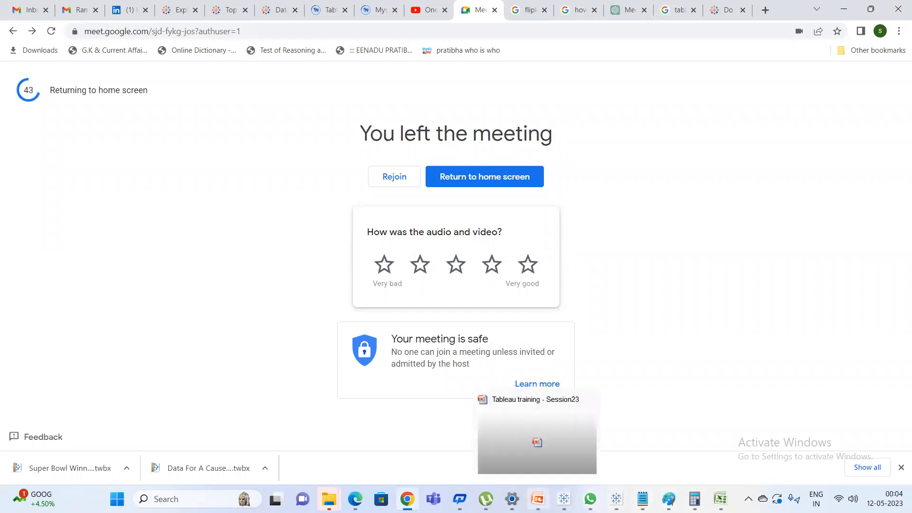
{"action": "key", "text": "super"}
{"action": "type", "text": "zoom"}
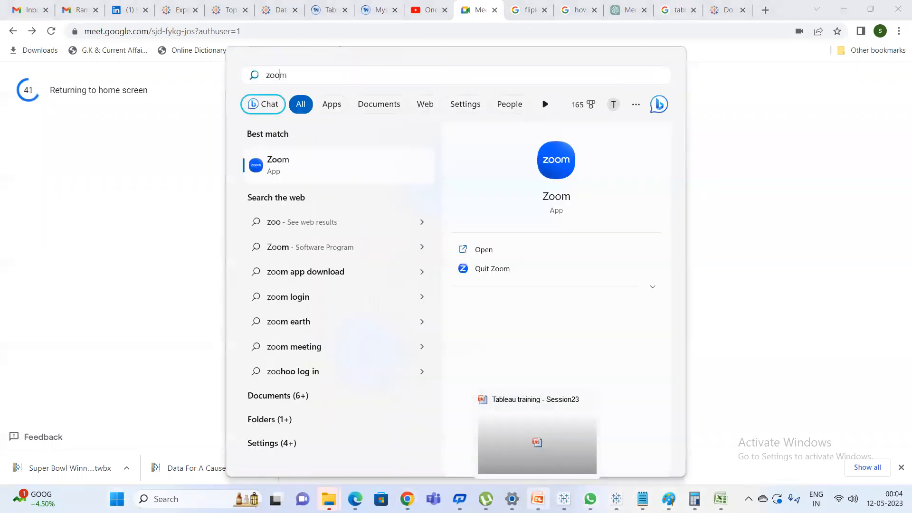
{"action": "key", "text": "Return"}
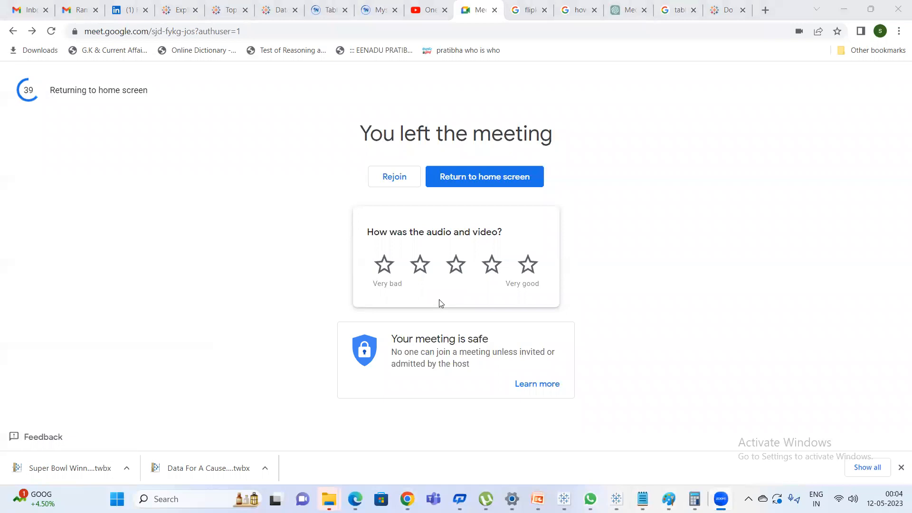